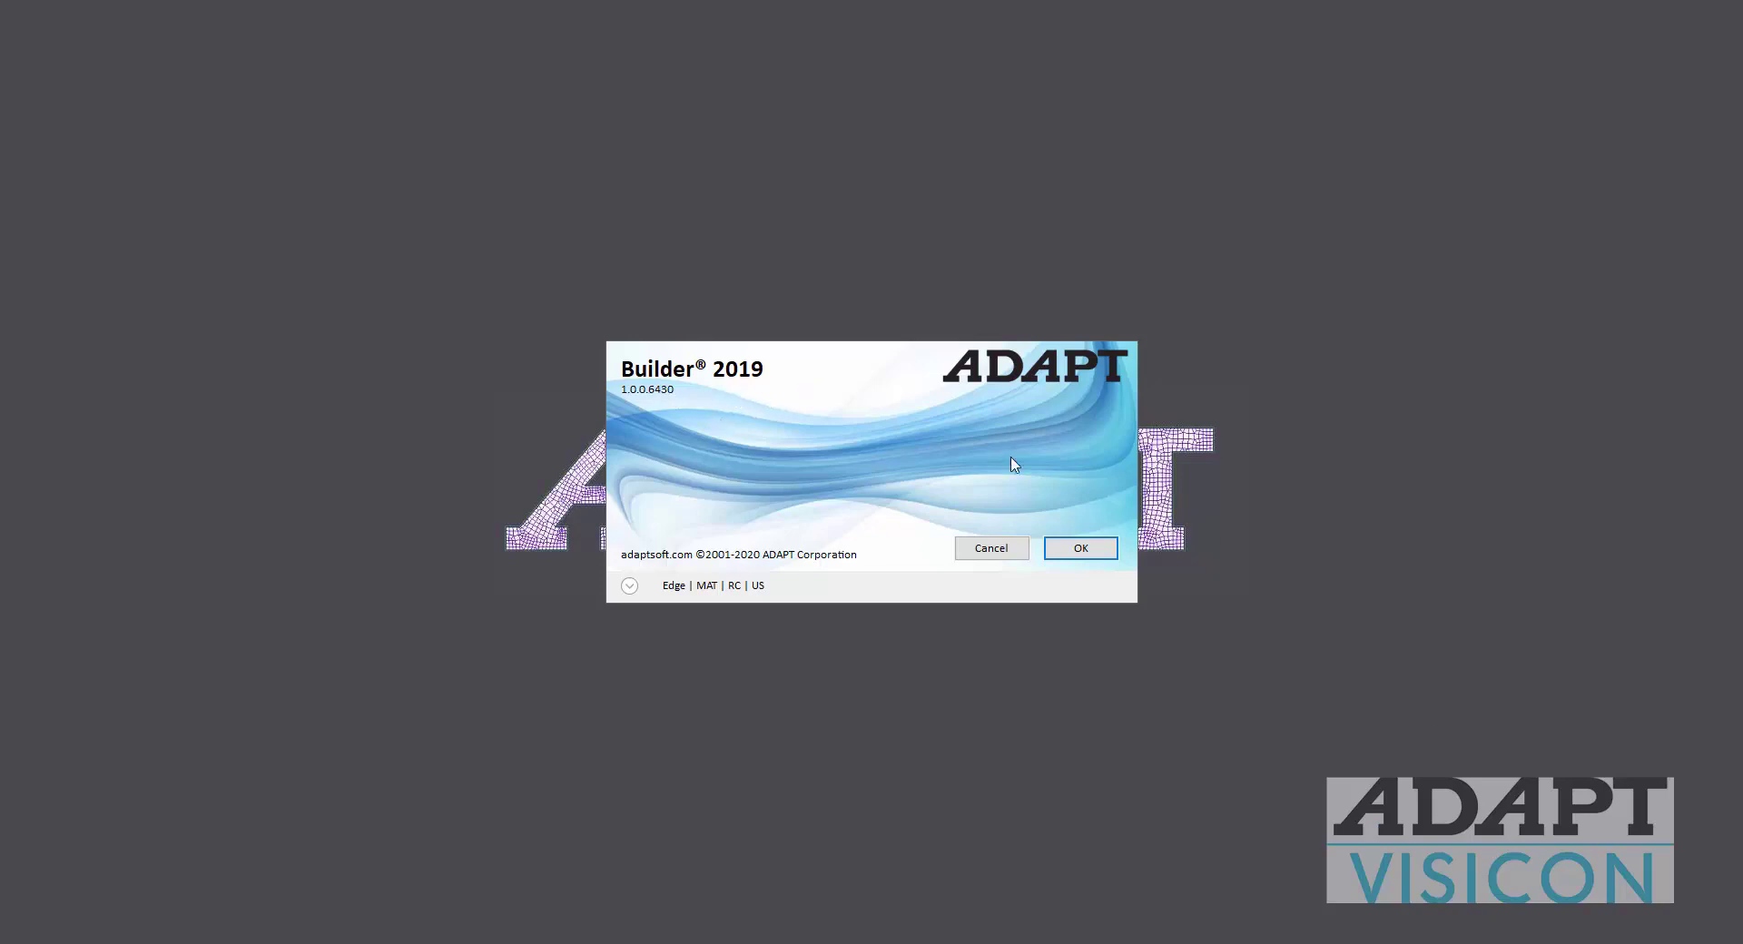
# Start a new project with Edge and Floor Pro enabled, RC mode and SI units
pyautogui.click(629, 588)
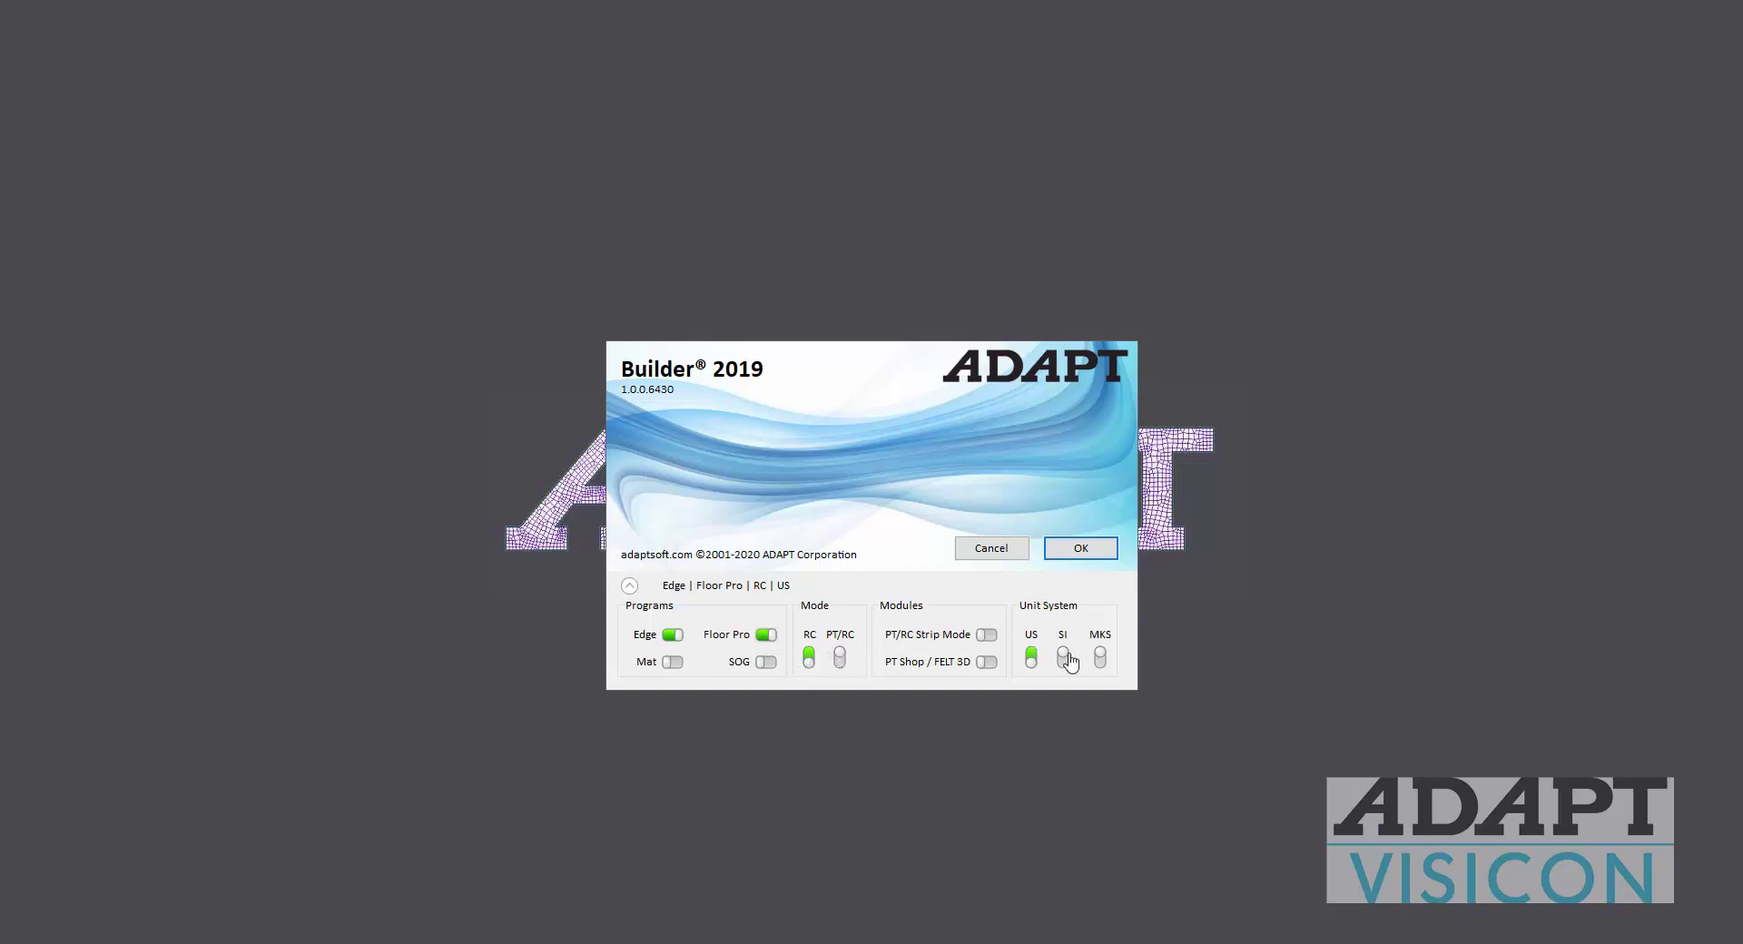
pyautogui.click(1080, 549)
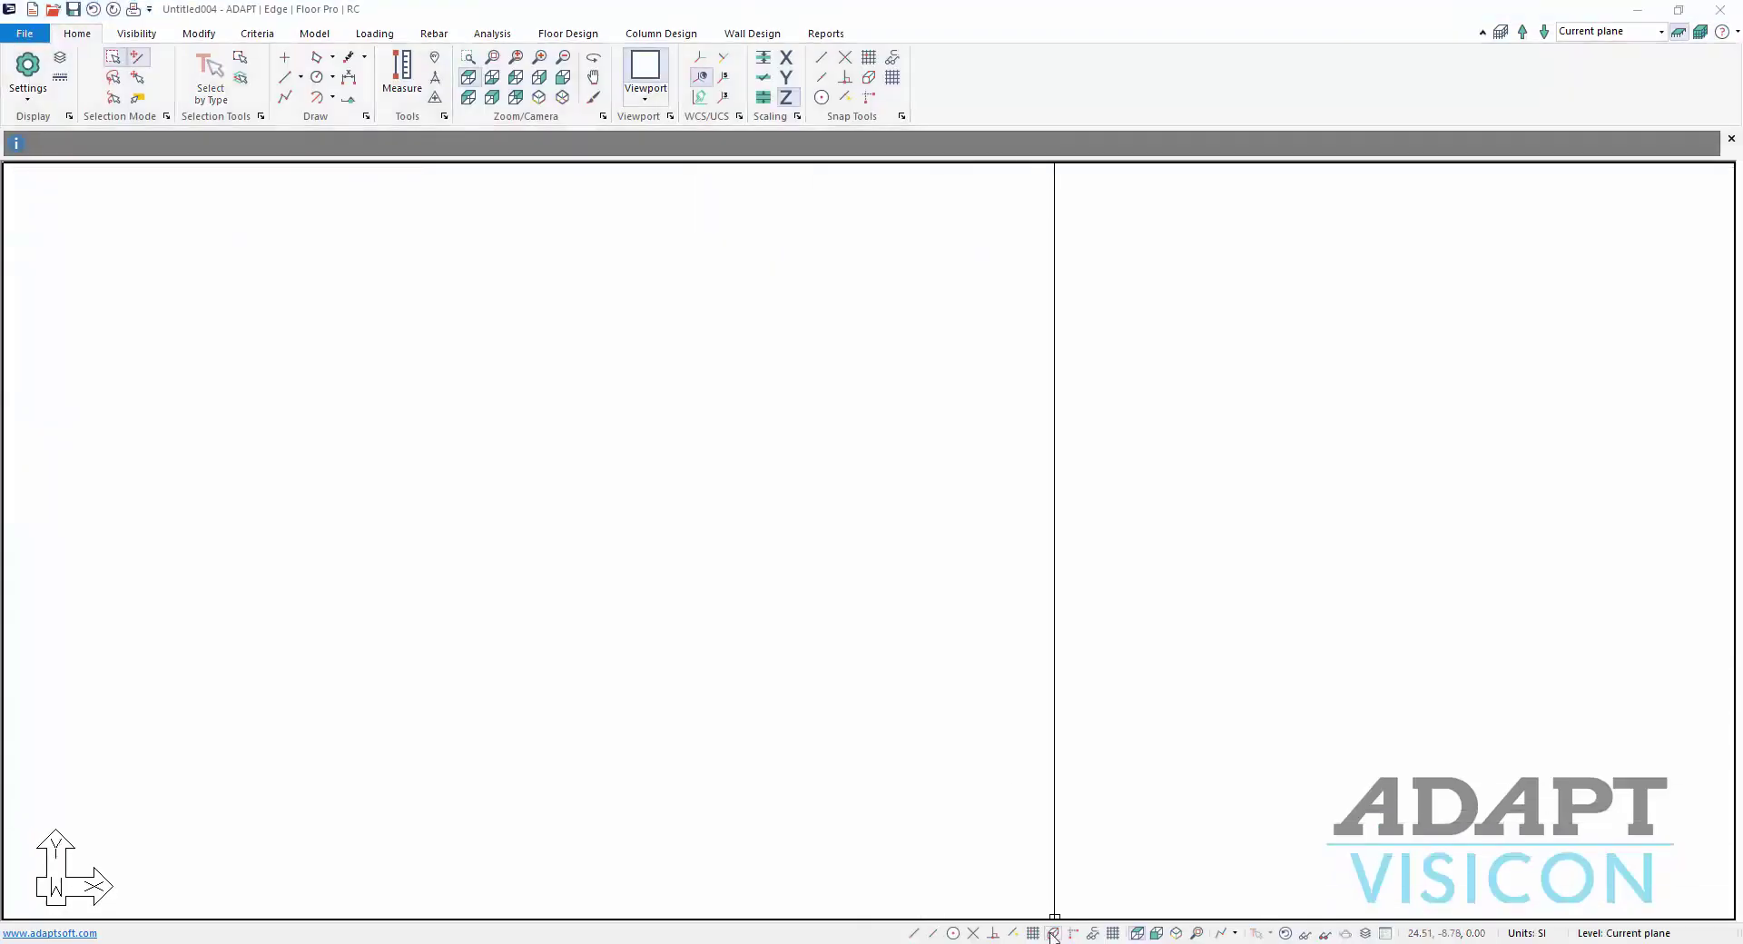
# Display the grid to judge and adjust the scale of the drawing area, and hide it again
pyautogui.click(1034, 934)
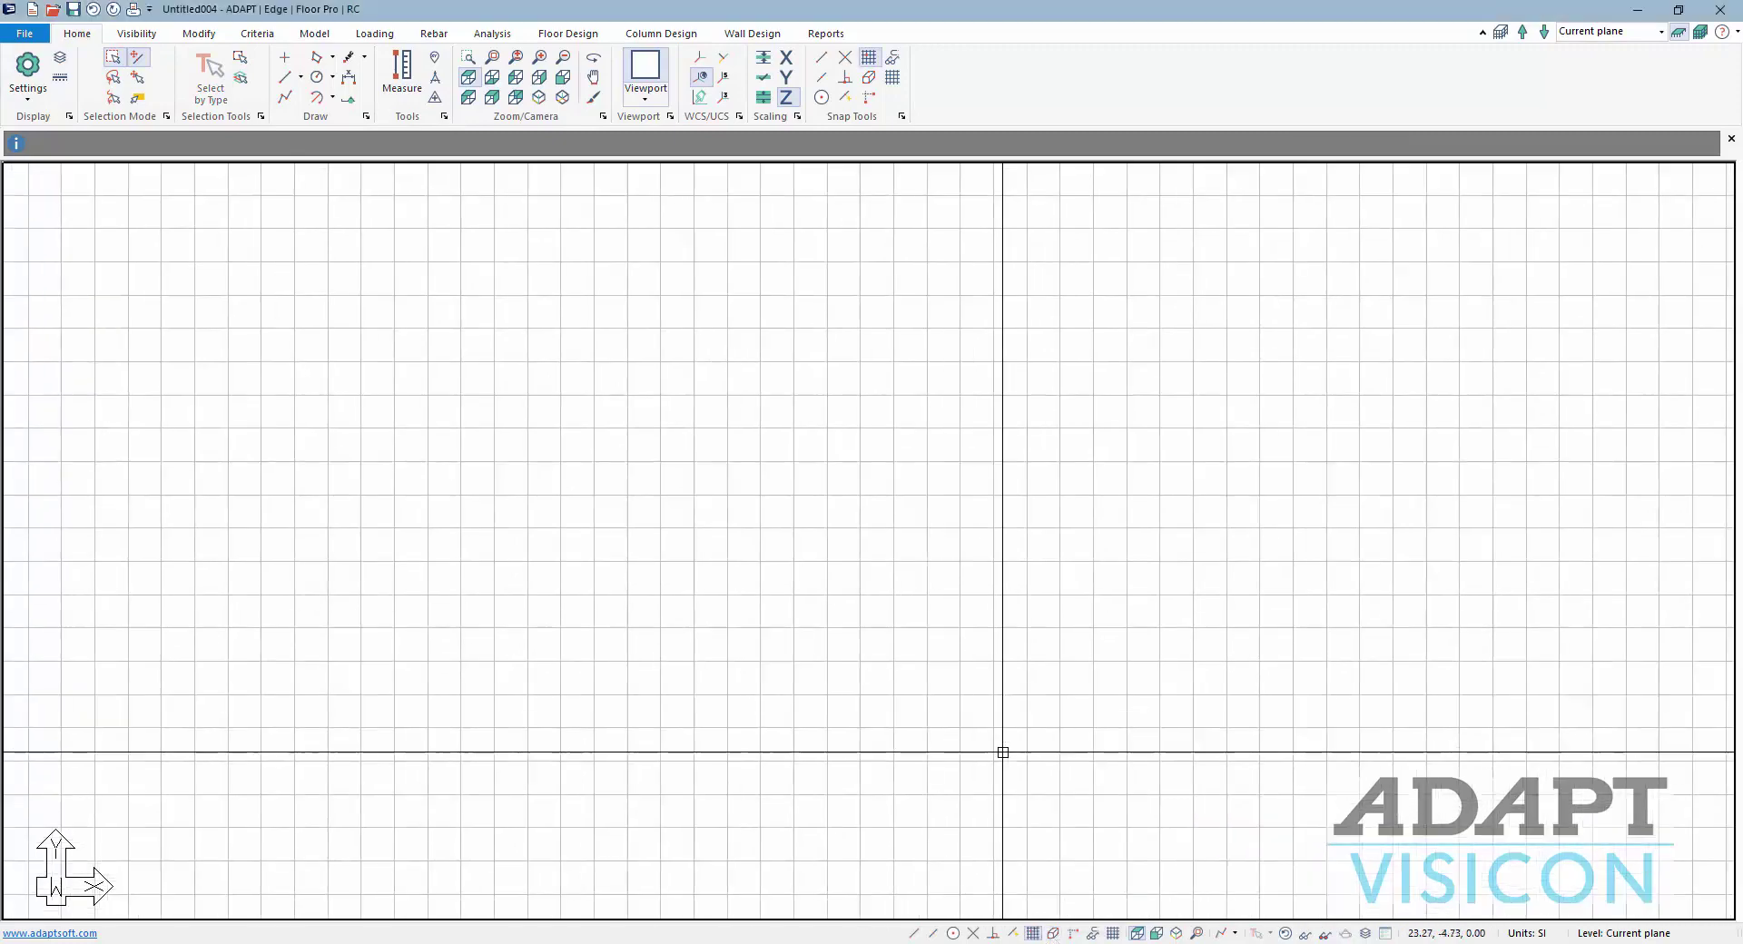
pyautogui.scroll(-1, 1024, 691)
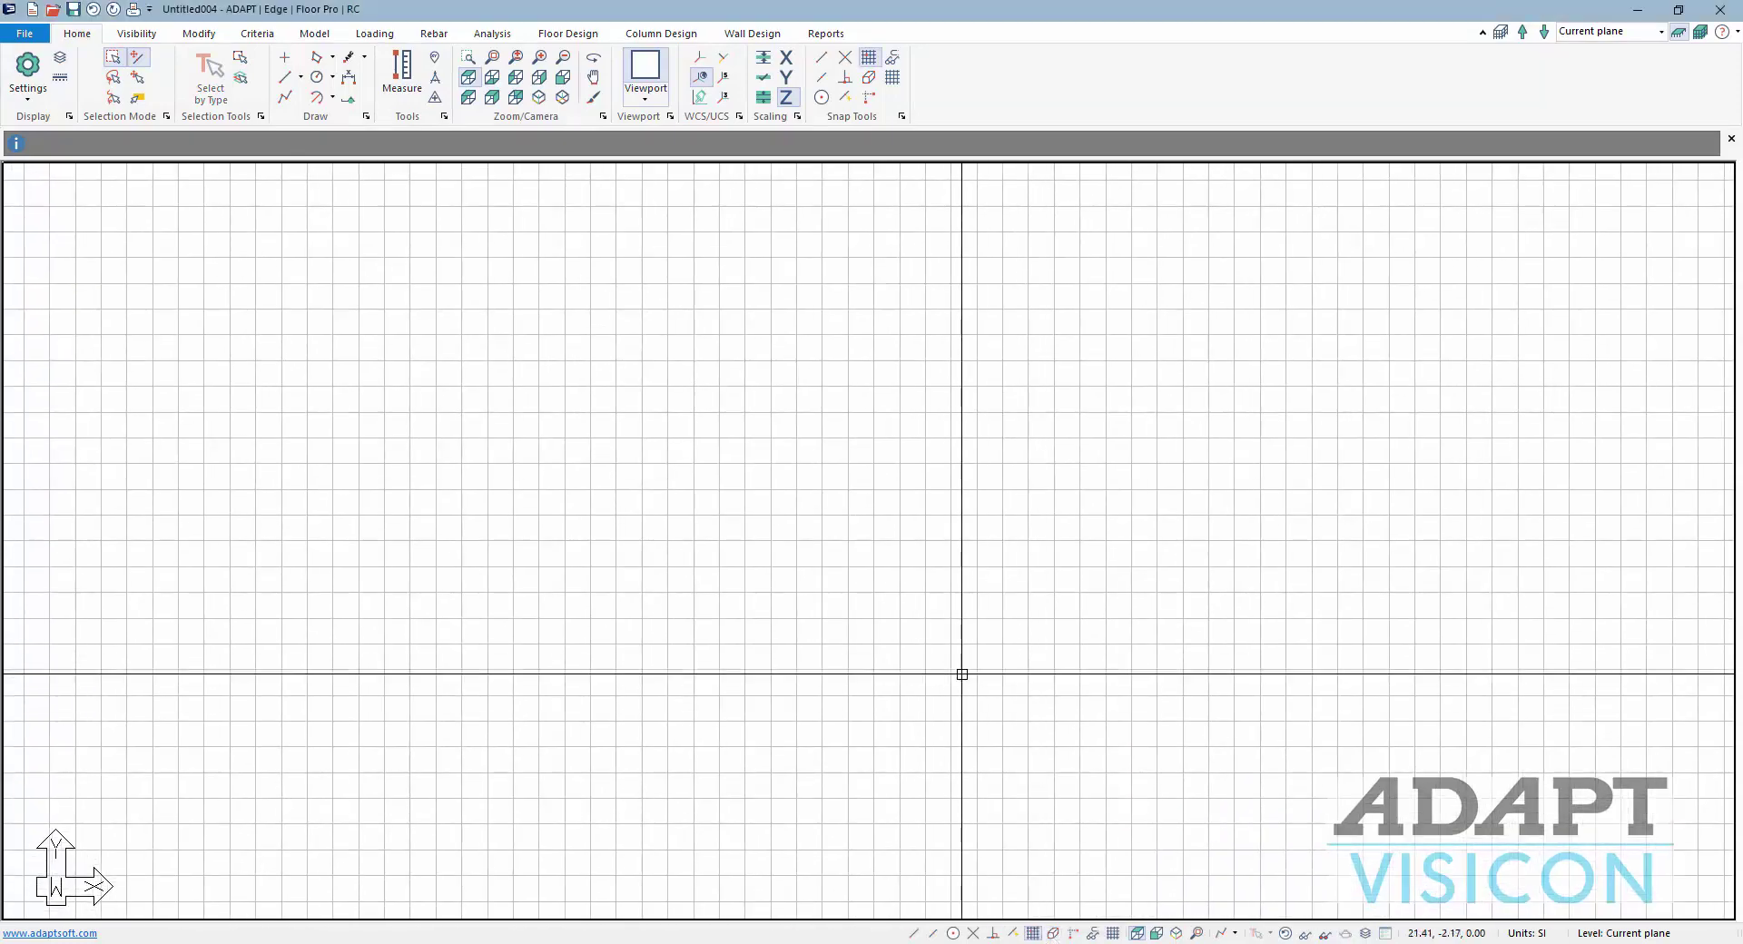
pyautogui.scroll(-1, 977, 680)
pyautogui.scroll(1, 984, 854)
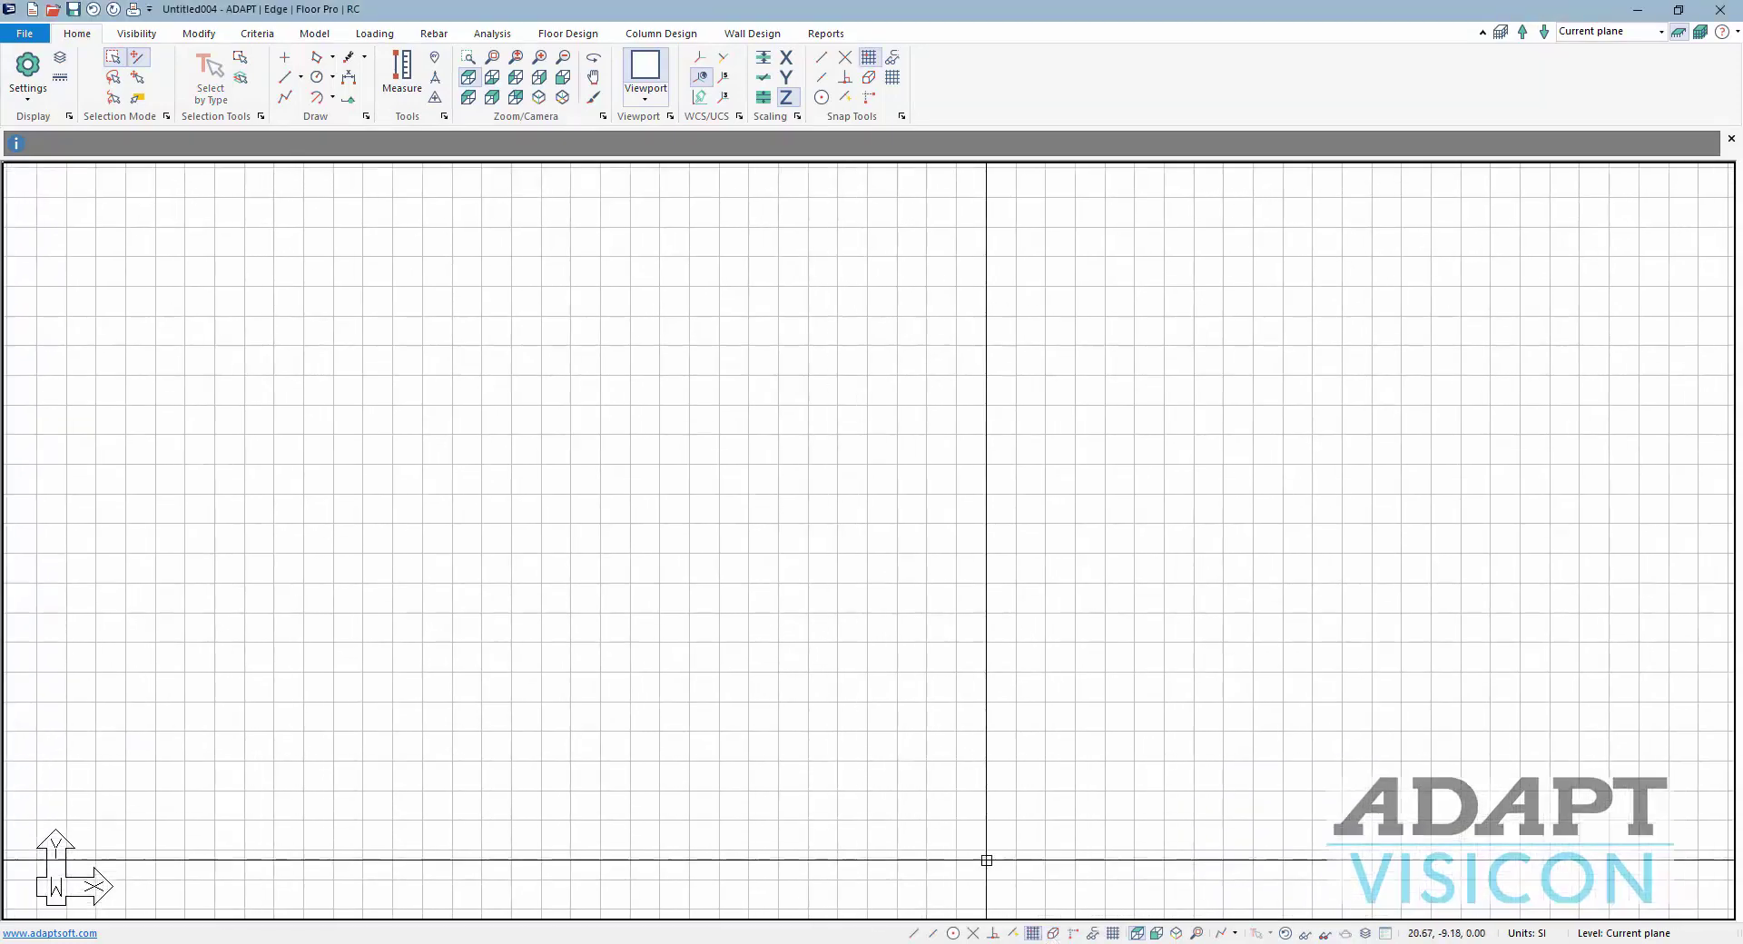
pyautogui.click(1033, 933)
# Model an irregular ten-sided slab on the current plane by placing its corners around the drawing area
pyautogui.click(314, 34)
pyautogui.click(320, 73)
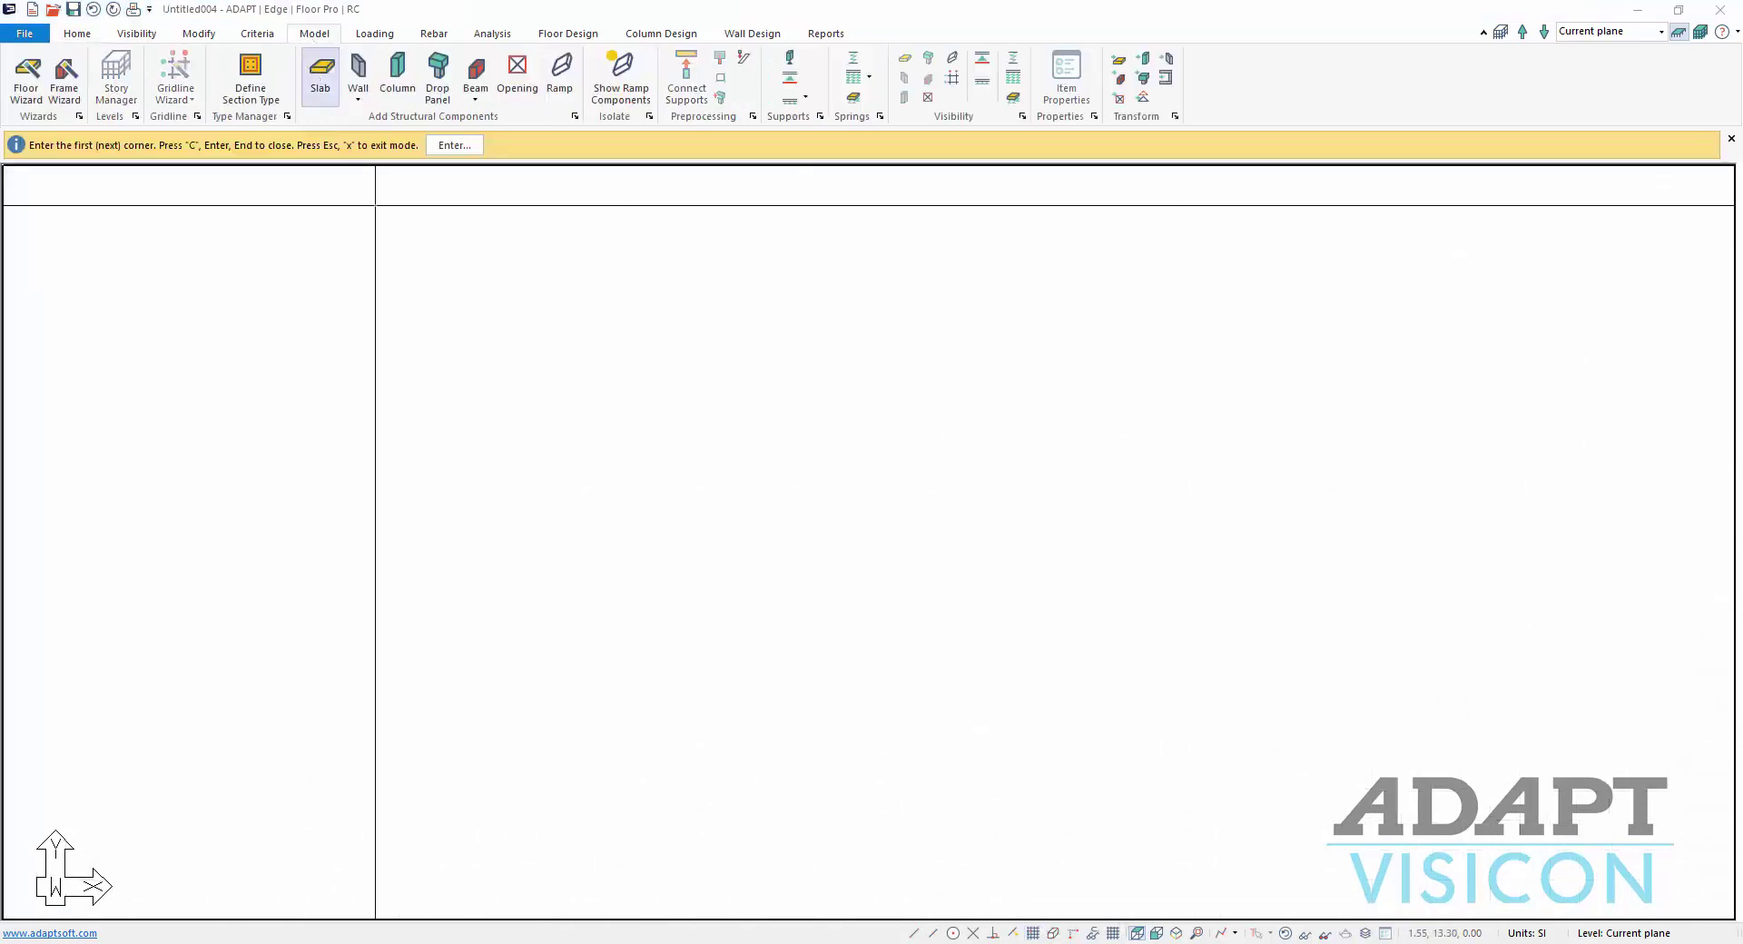
pyautogui.click(646, 318)
pyautogui.click(461, 464)
pyautogui.click(502, 633)
pyautogui.click(578, 789)
pyautogui.click(802, 812)
pyautogui.click(1092, 787)
pyautogui.click(1281, 746)
pyautogui.click(1435, 537)
pyautogui.click(1377, 293)
pyautogui.click(927, 222)
pyautogui.rightClick(709, 204)
pyautogui.click(737, 215)
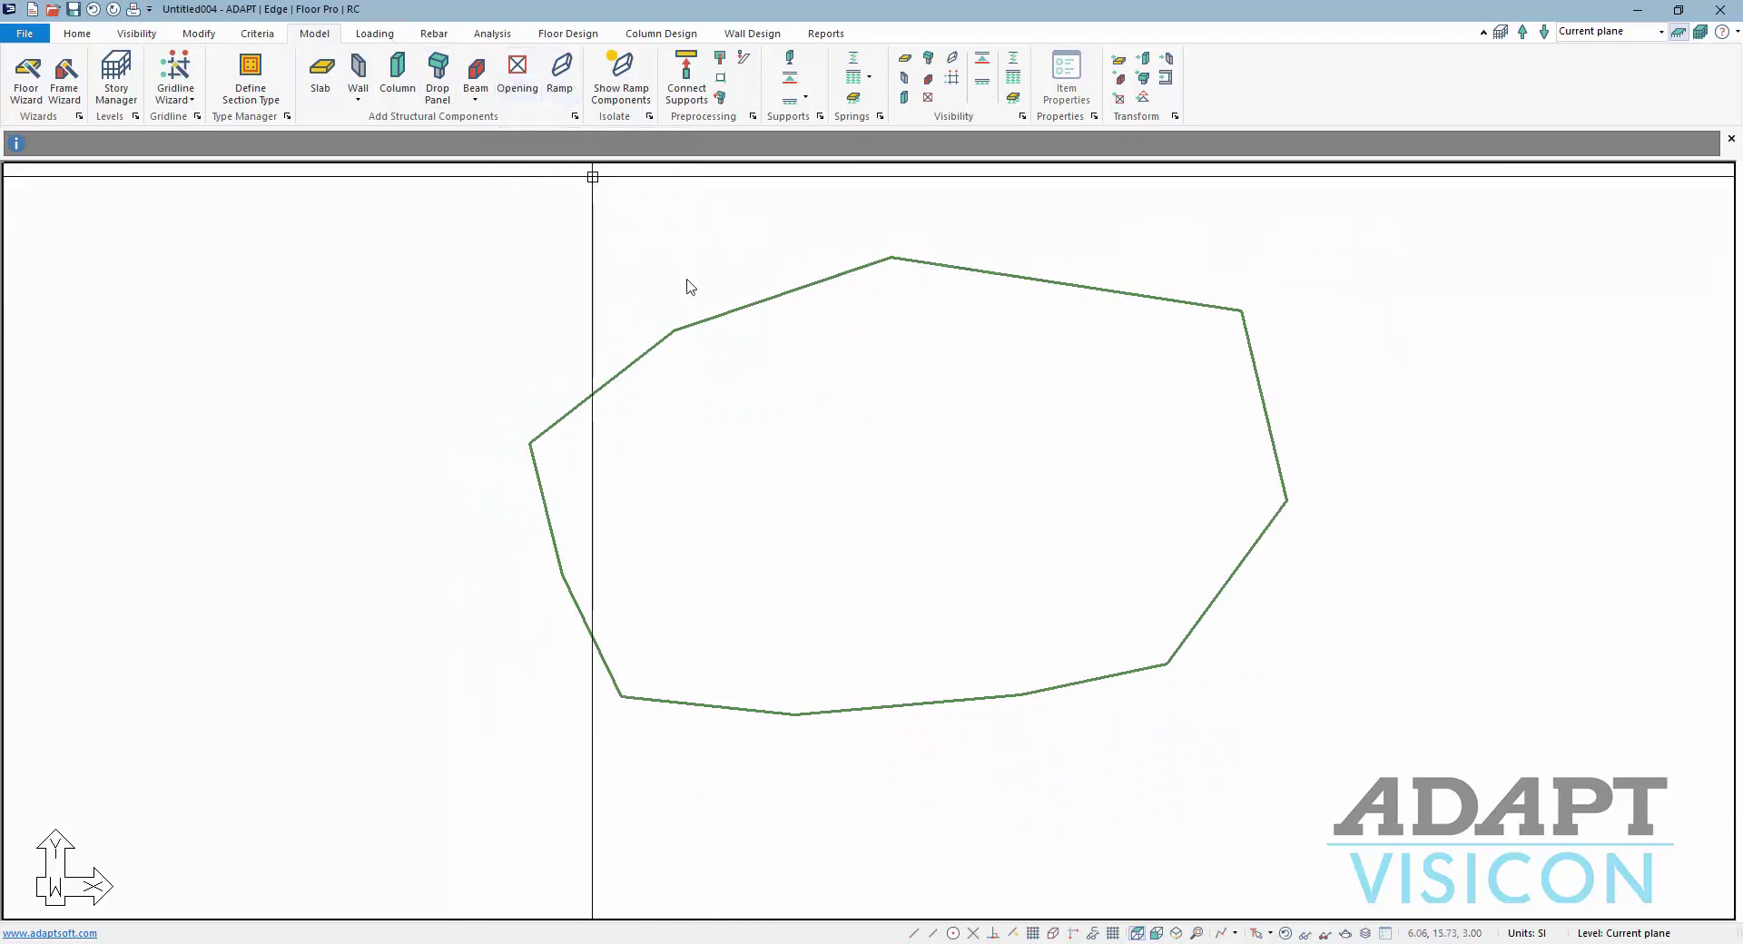
# Draw a four-cornered ramp about 12.7 m by 5.1 m inside the upper part of the slab
pyautogui.click(560, 74)
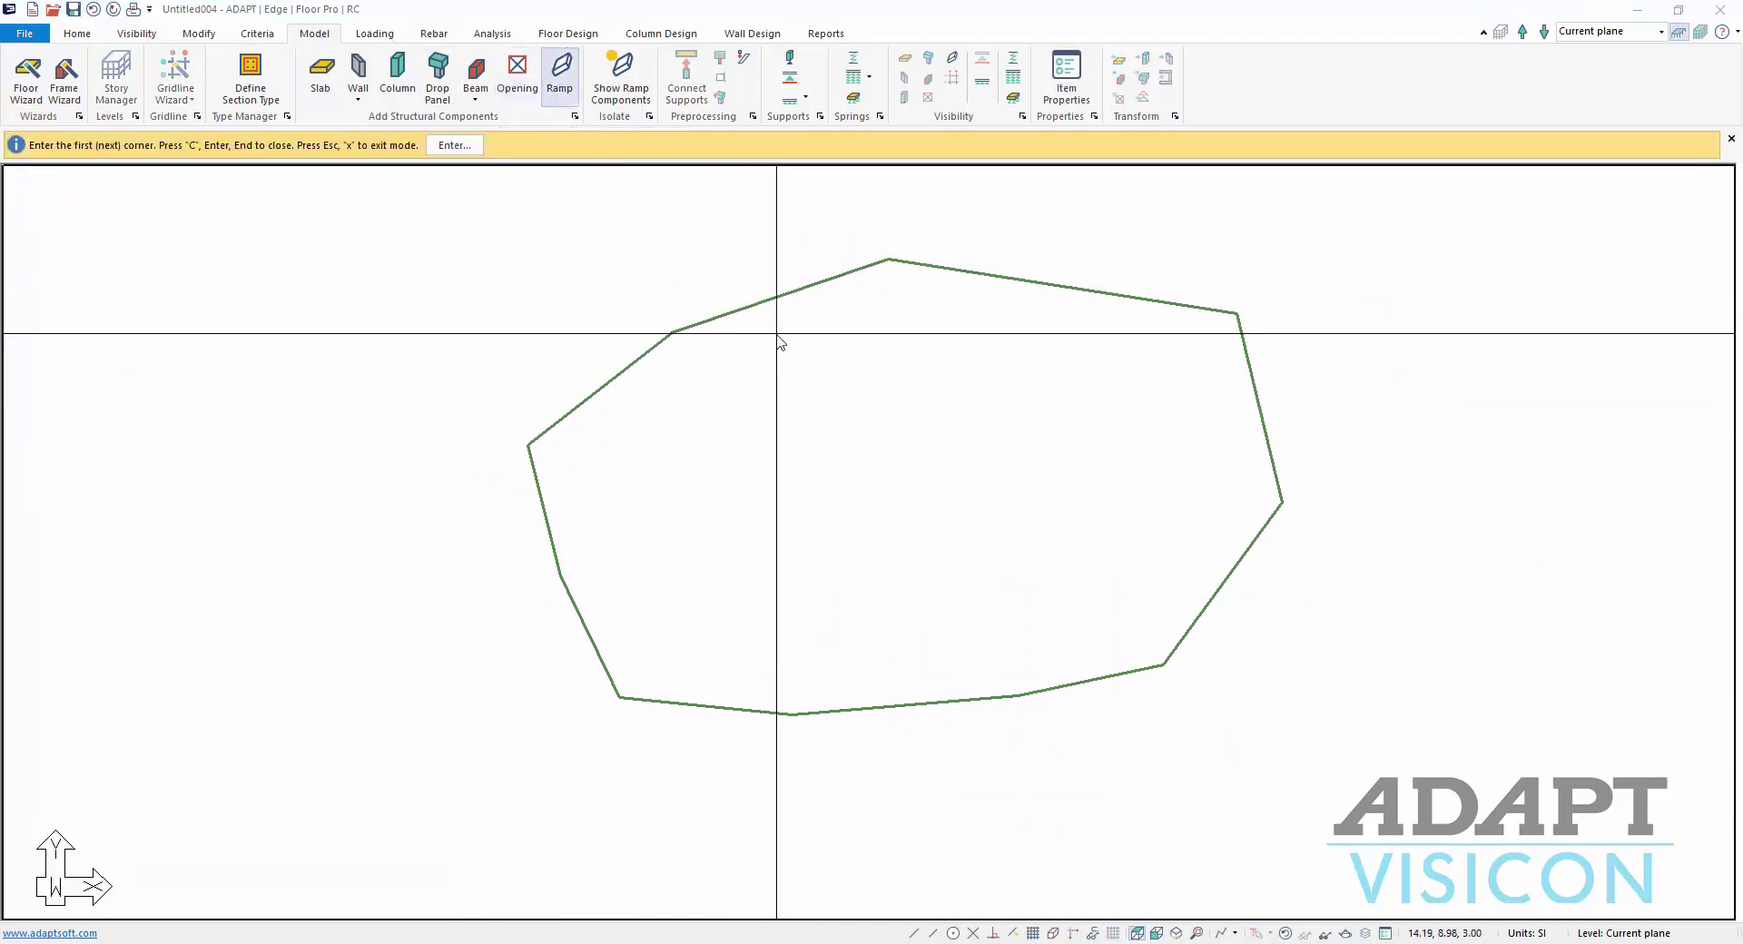
pyautogui.click(772, 343)
pyautogui.click(773, 459)
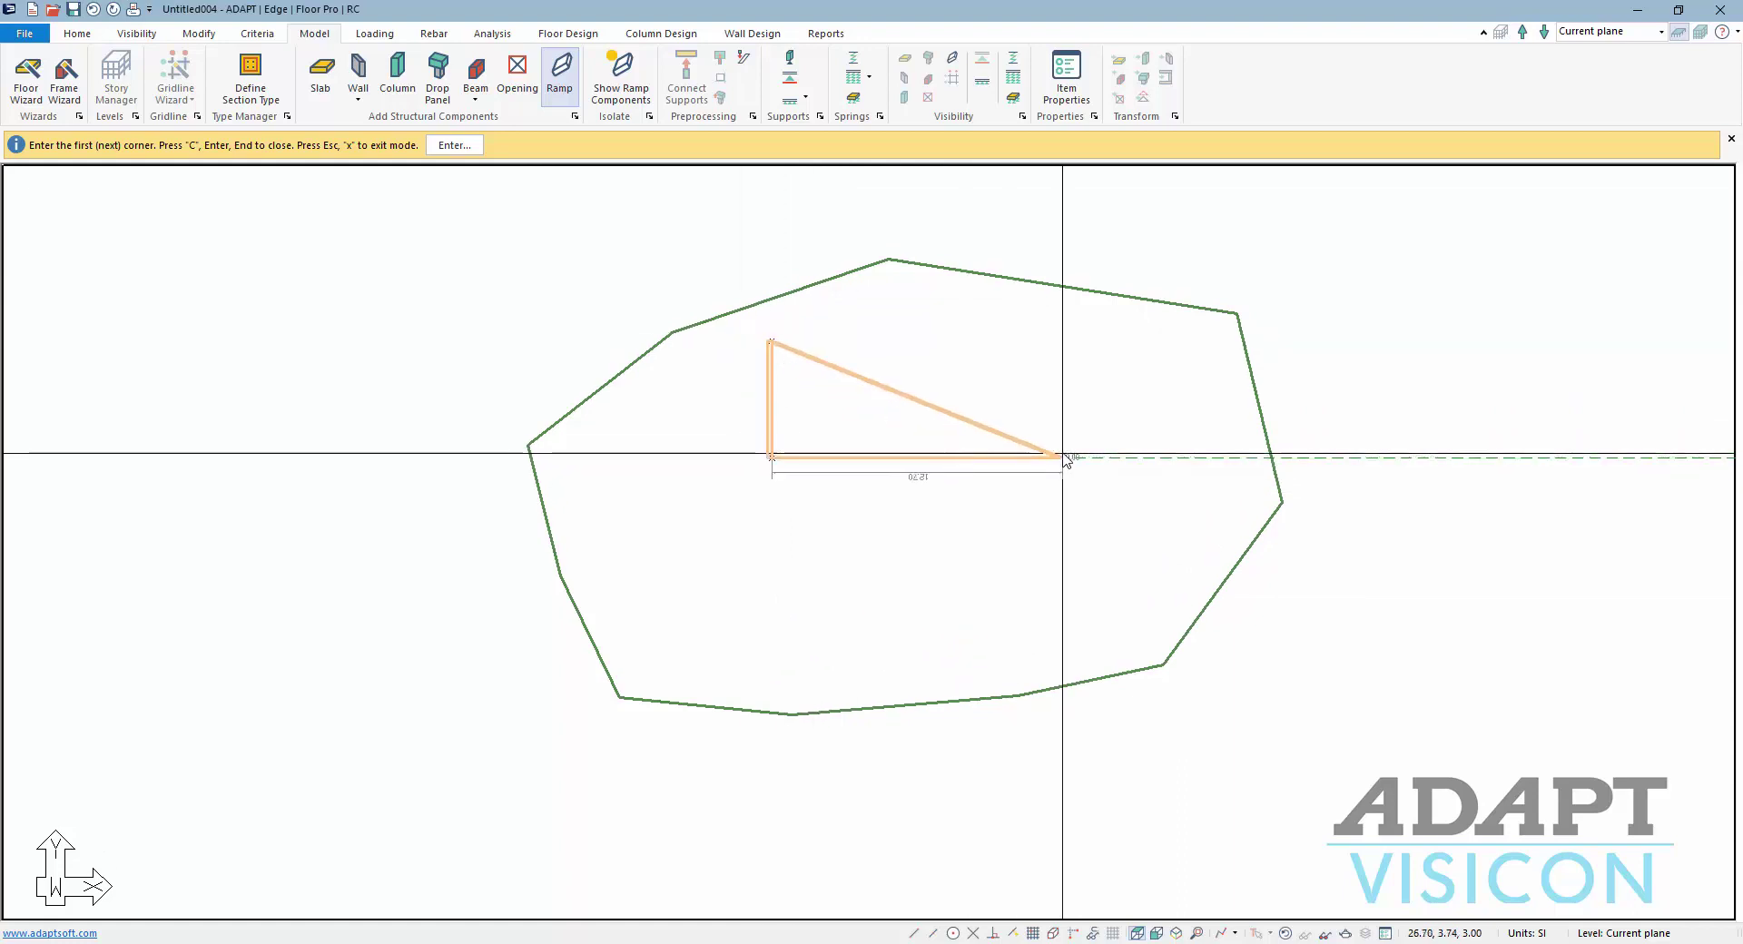
pyautogui.click(1063, 458)
pyautogui.click(1063, 337)
pyautogui.press('Return')
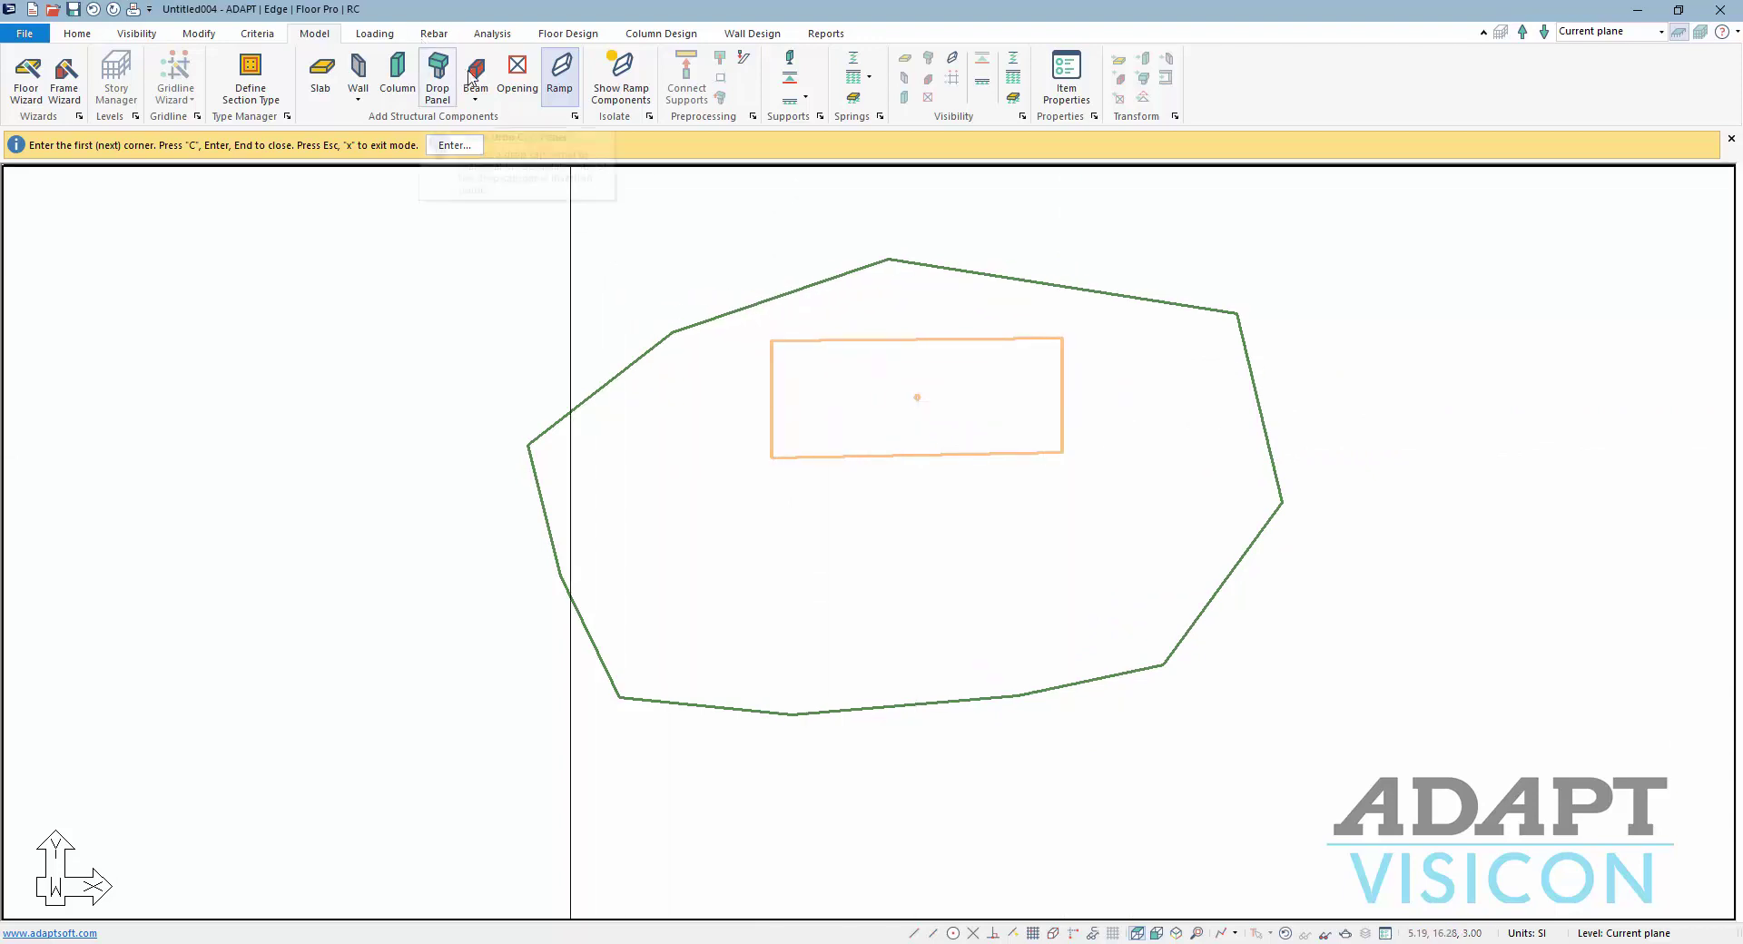
# Add an opening in the slab that matches the ramp outline, snapping to the ramp's four corners
pyautogui.click(517, 73)
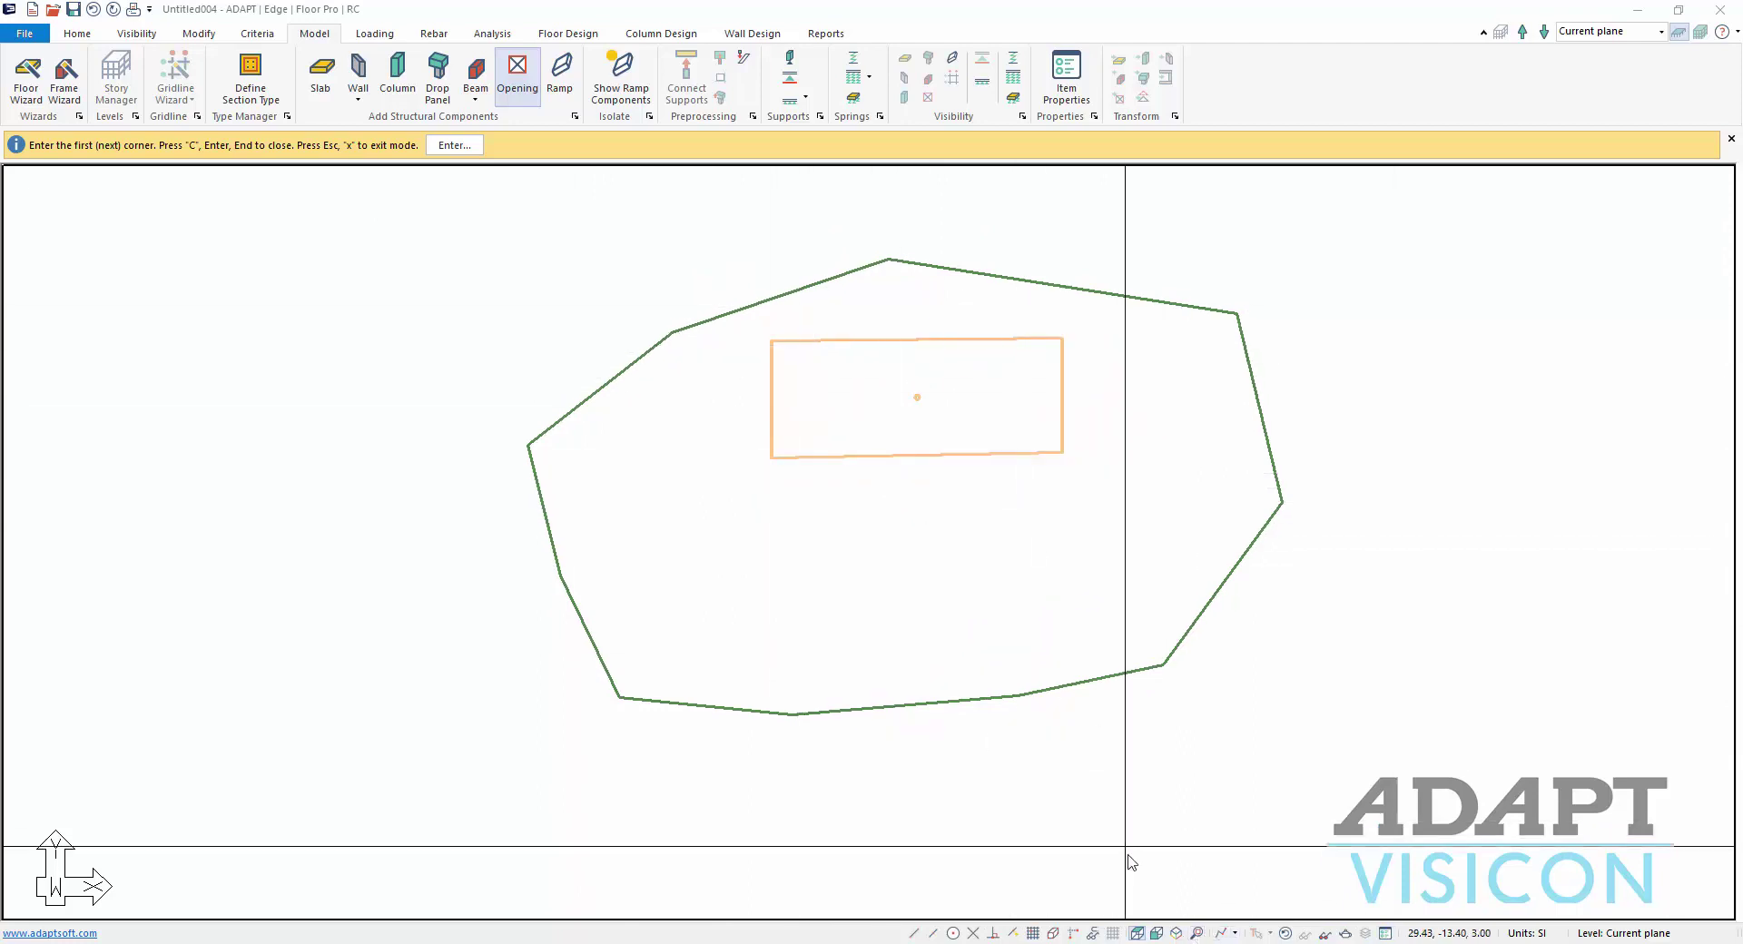
pyautogui.click(914, 933)
pyautogui.click(772, 341)
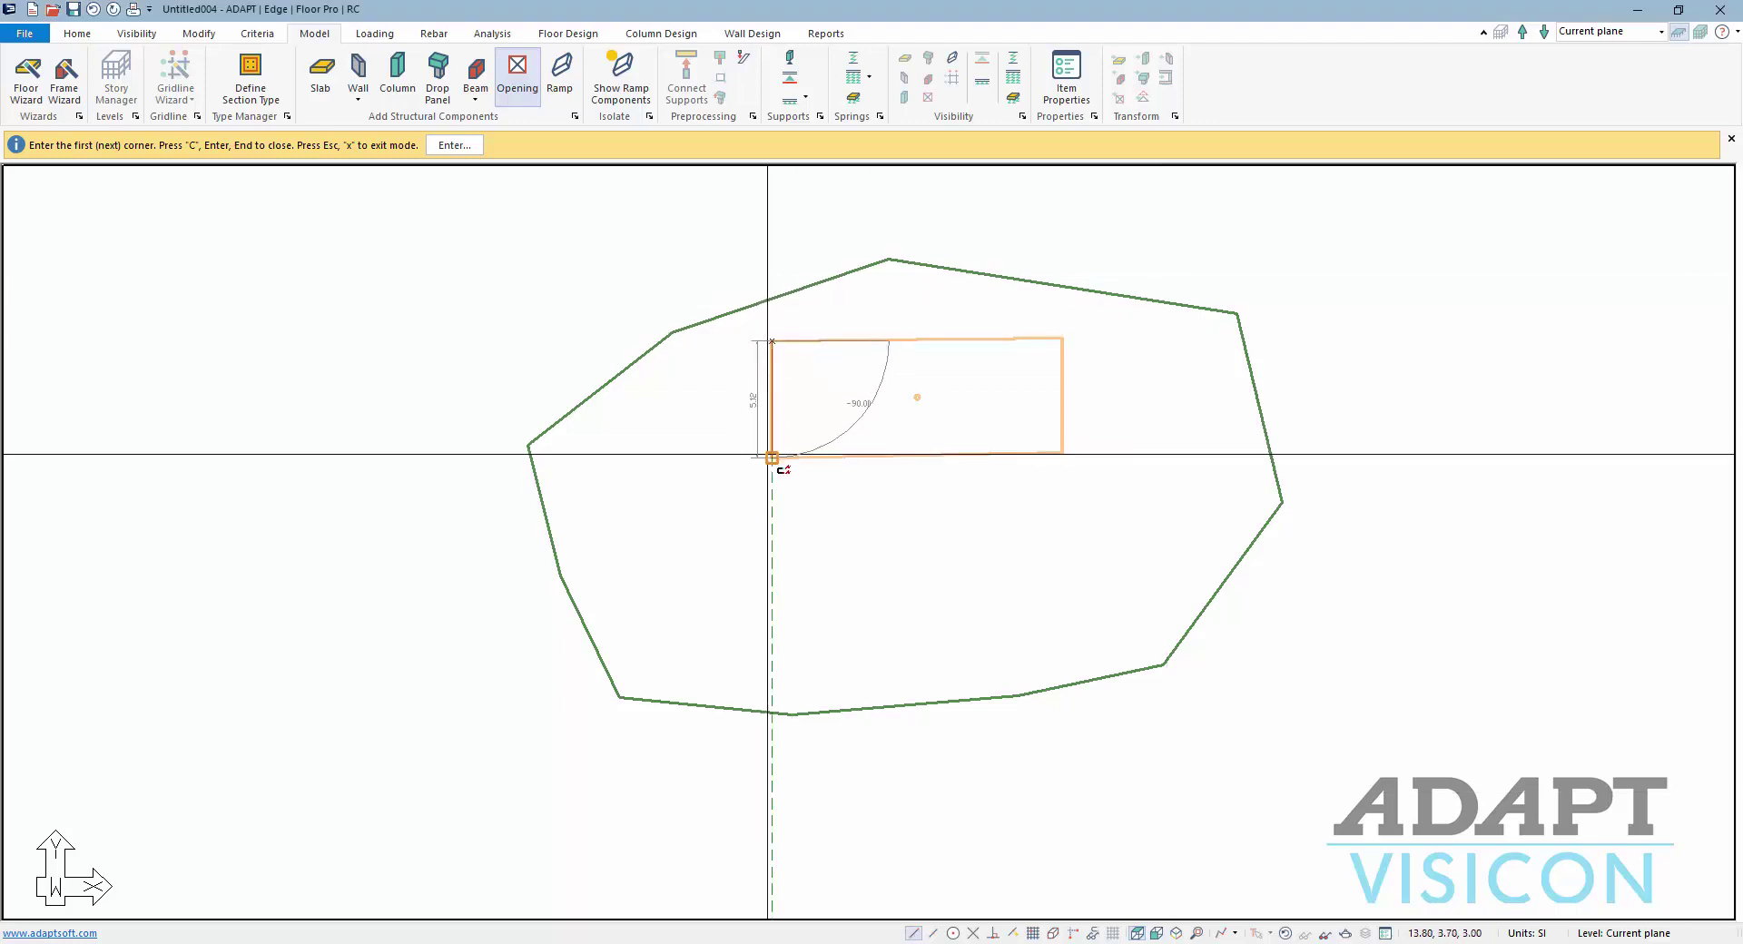
pyautogui.click(771, 458)
pyautogui.click(1062, 452)
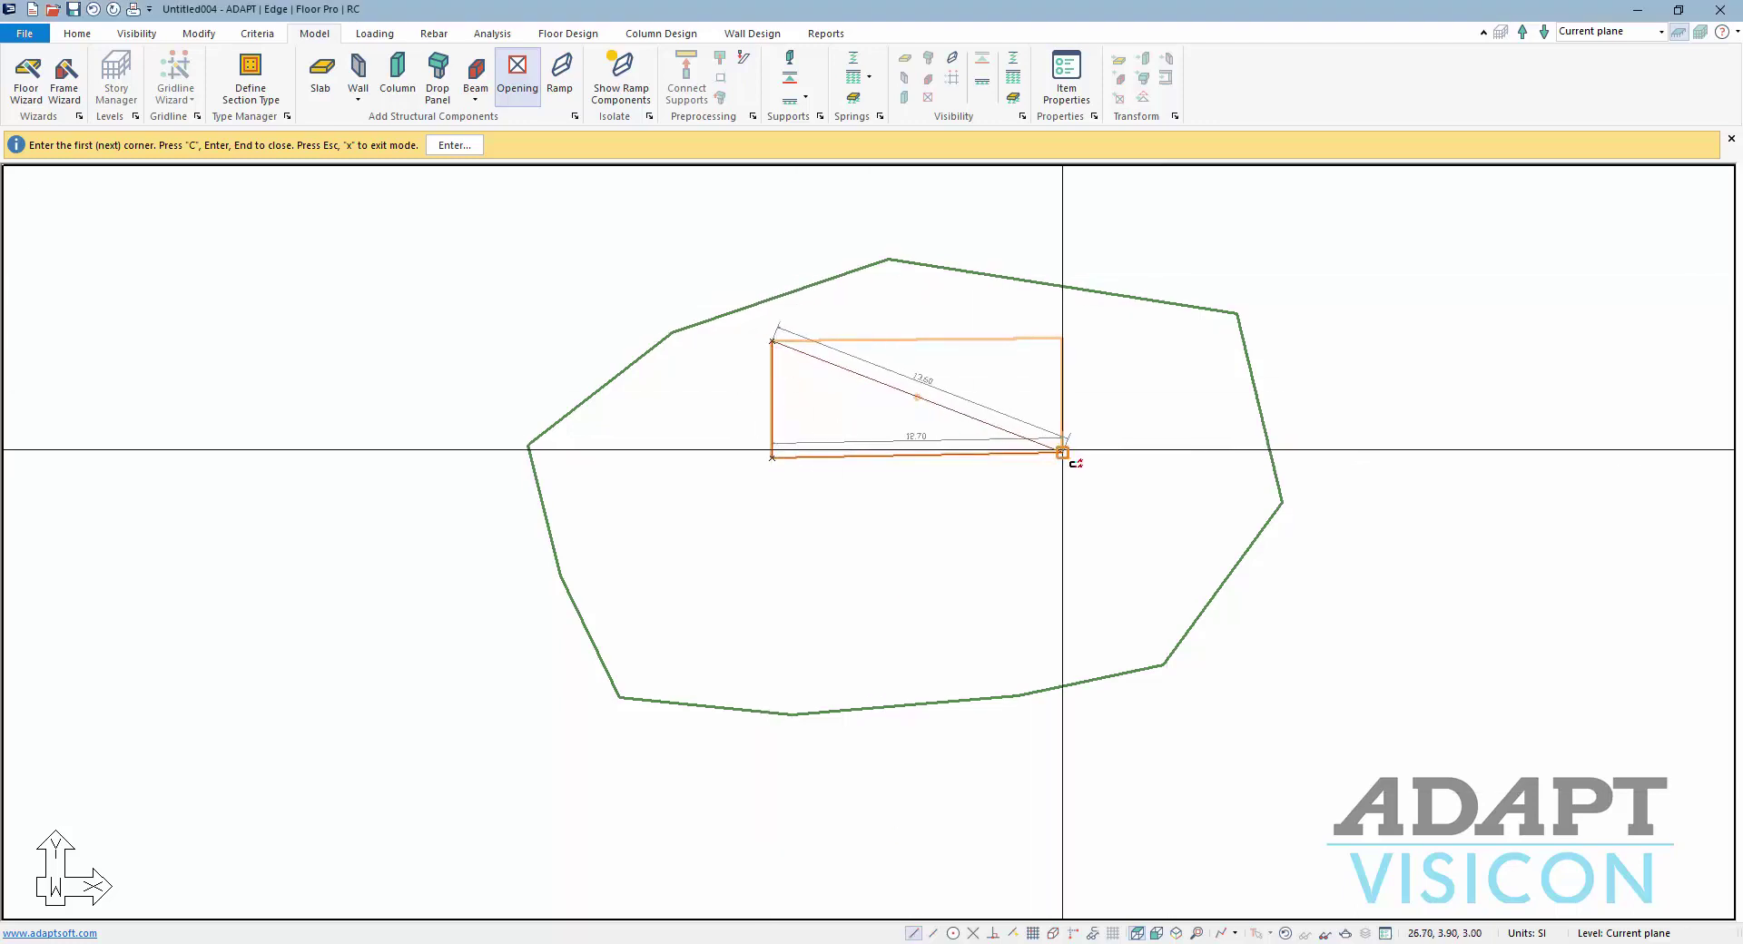
pyautogui.click(1062, 337)
pyautogui.rightClick(1129, 373)
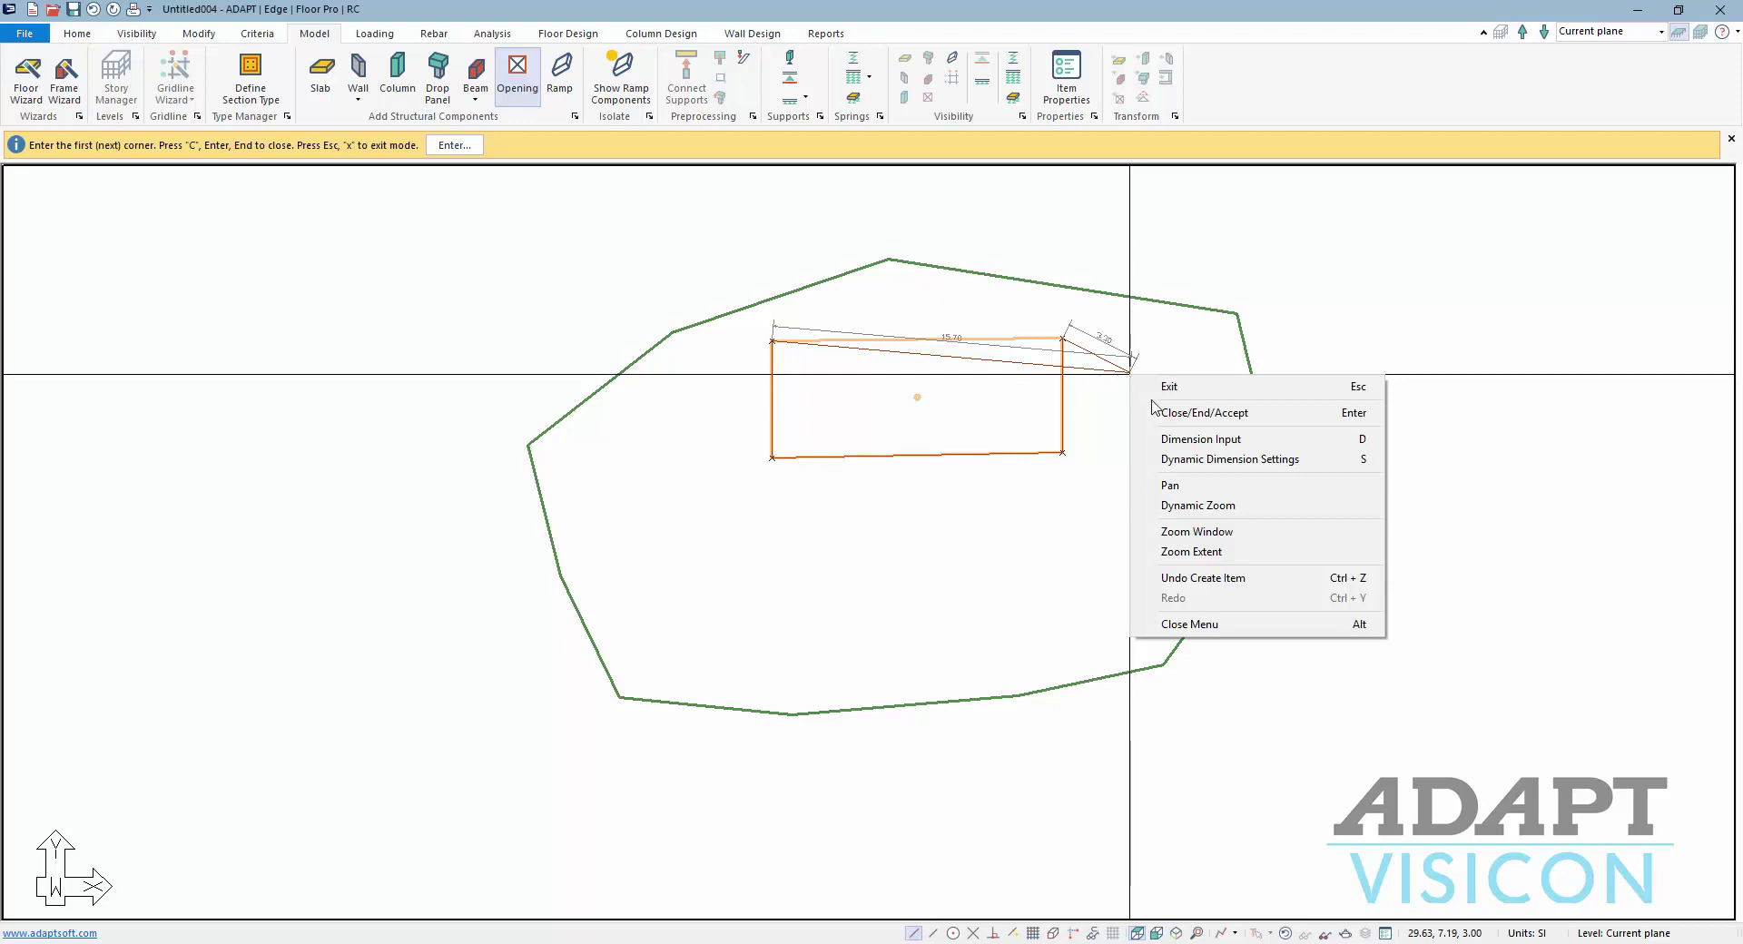
pyautogui.click(1155, 411)
pyautogui.rightClick(875, 227)
pyautogui.click(901, 240)
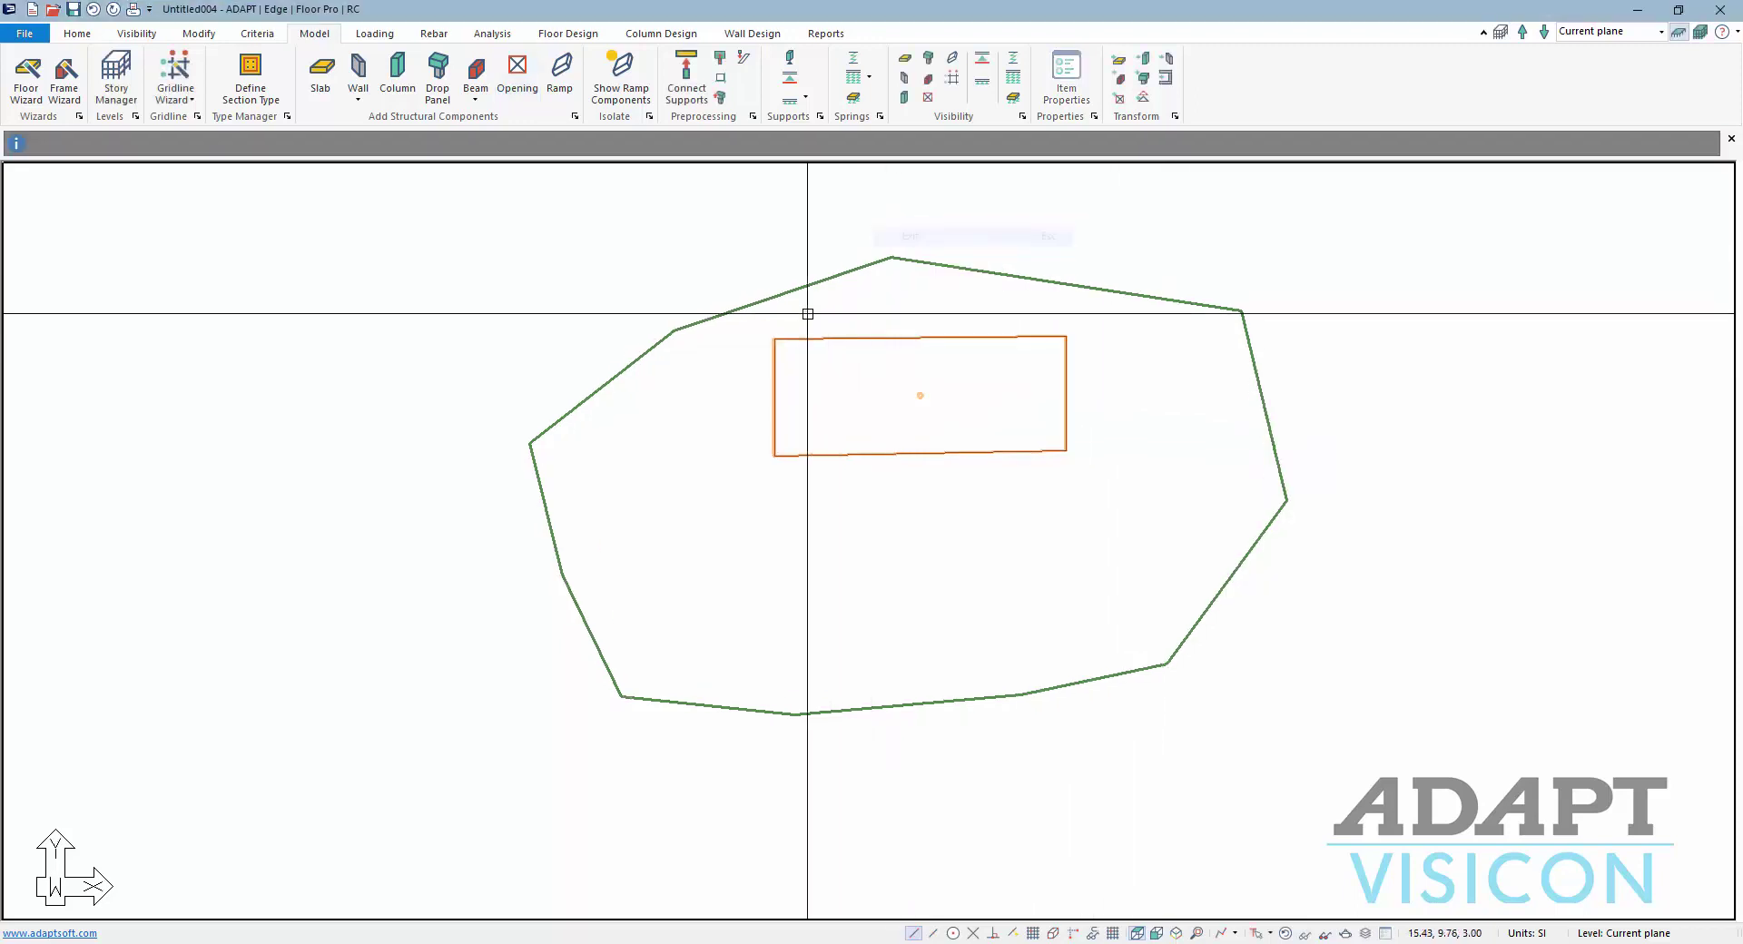
# Render the model in 3D and orbit it to inspect the ramp and the slab opening
pyautogui.click(136, 34)
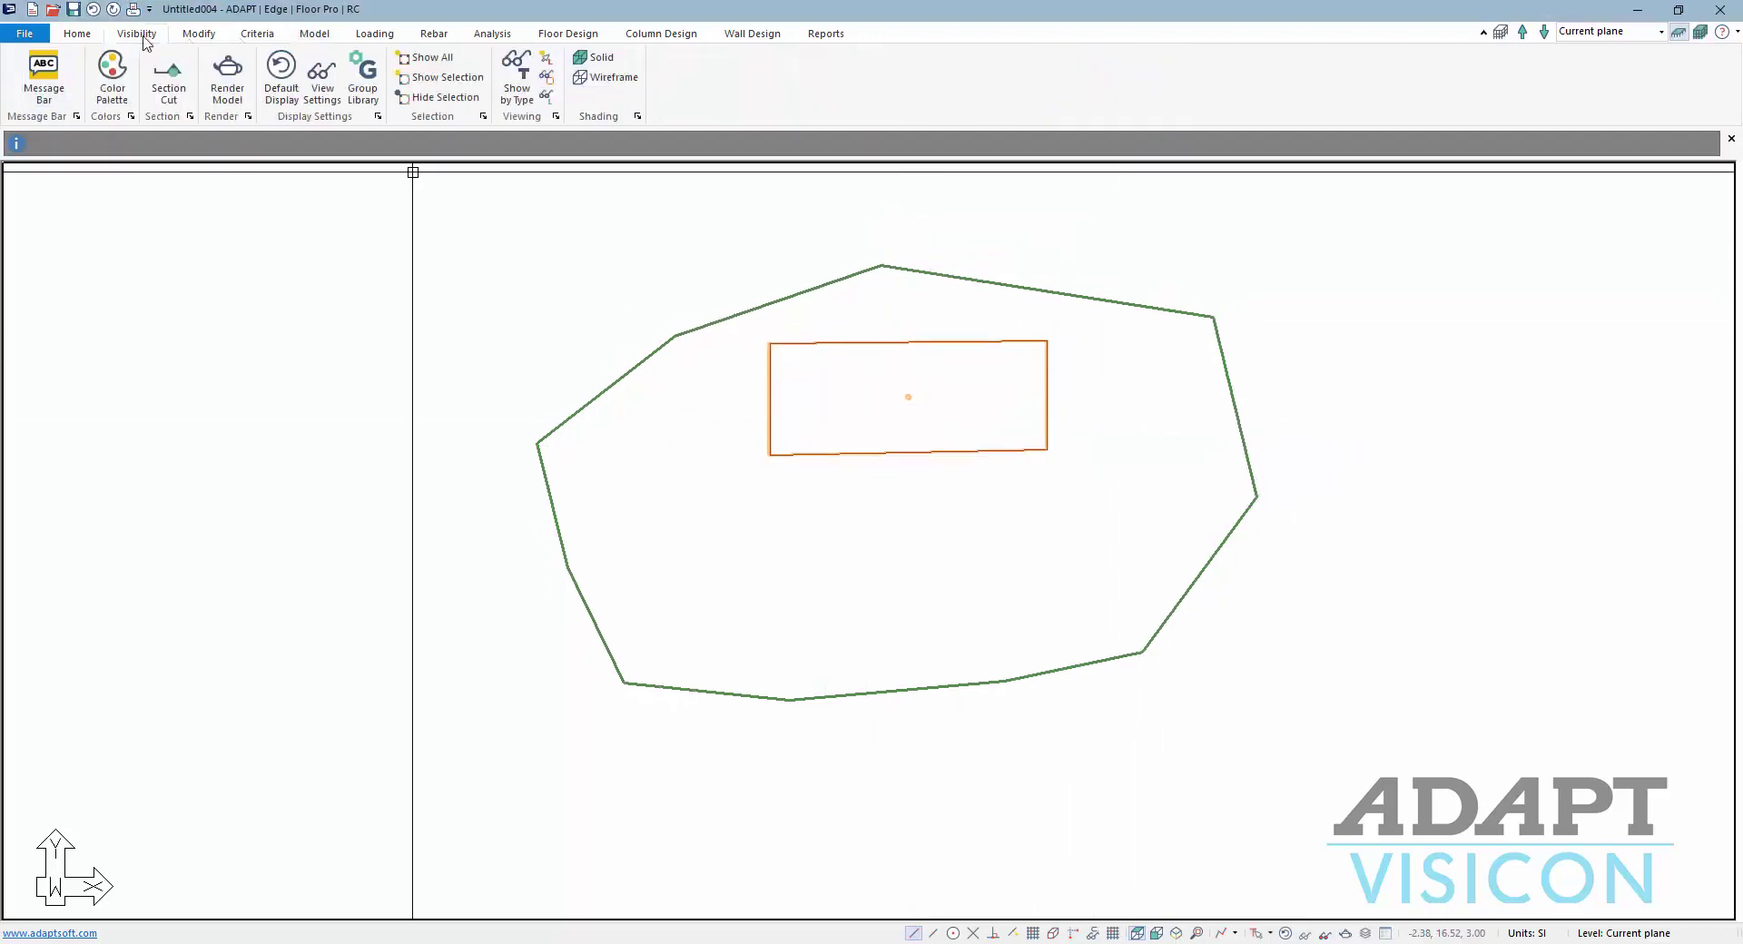
pyautogui.click(218, 78)
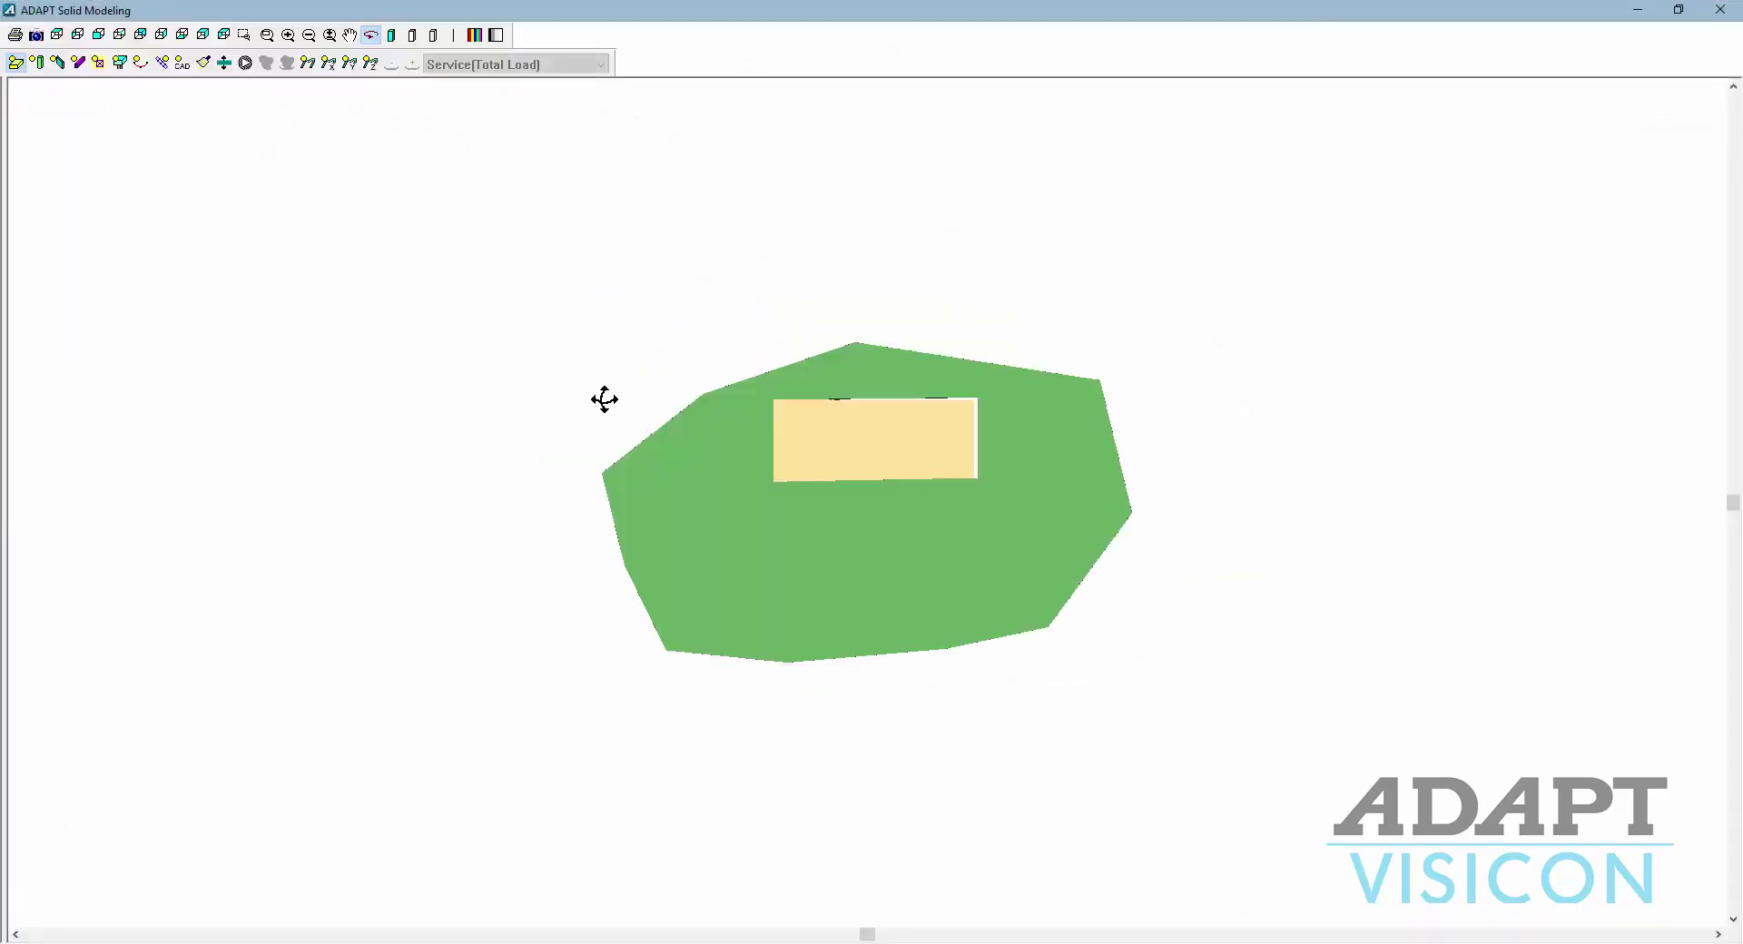
pyautogui.moveTo(604, 396); pyautogui.dragTo(747, 478)
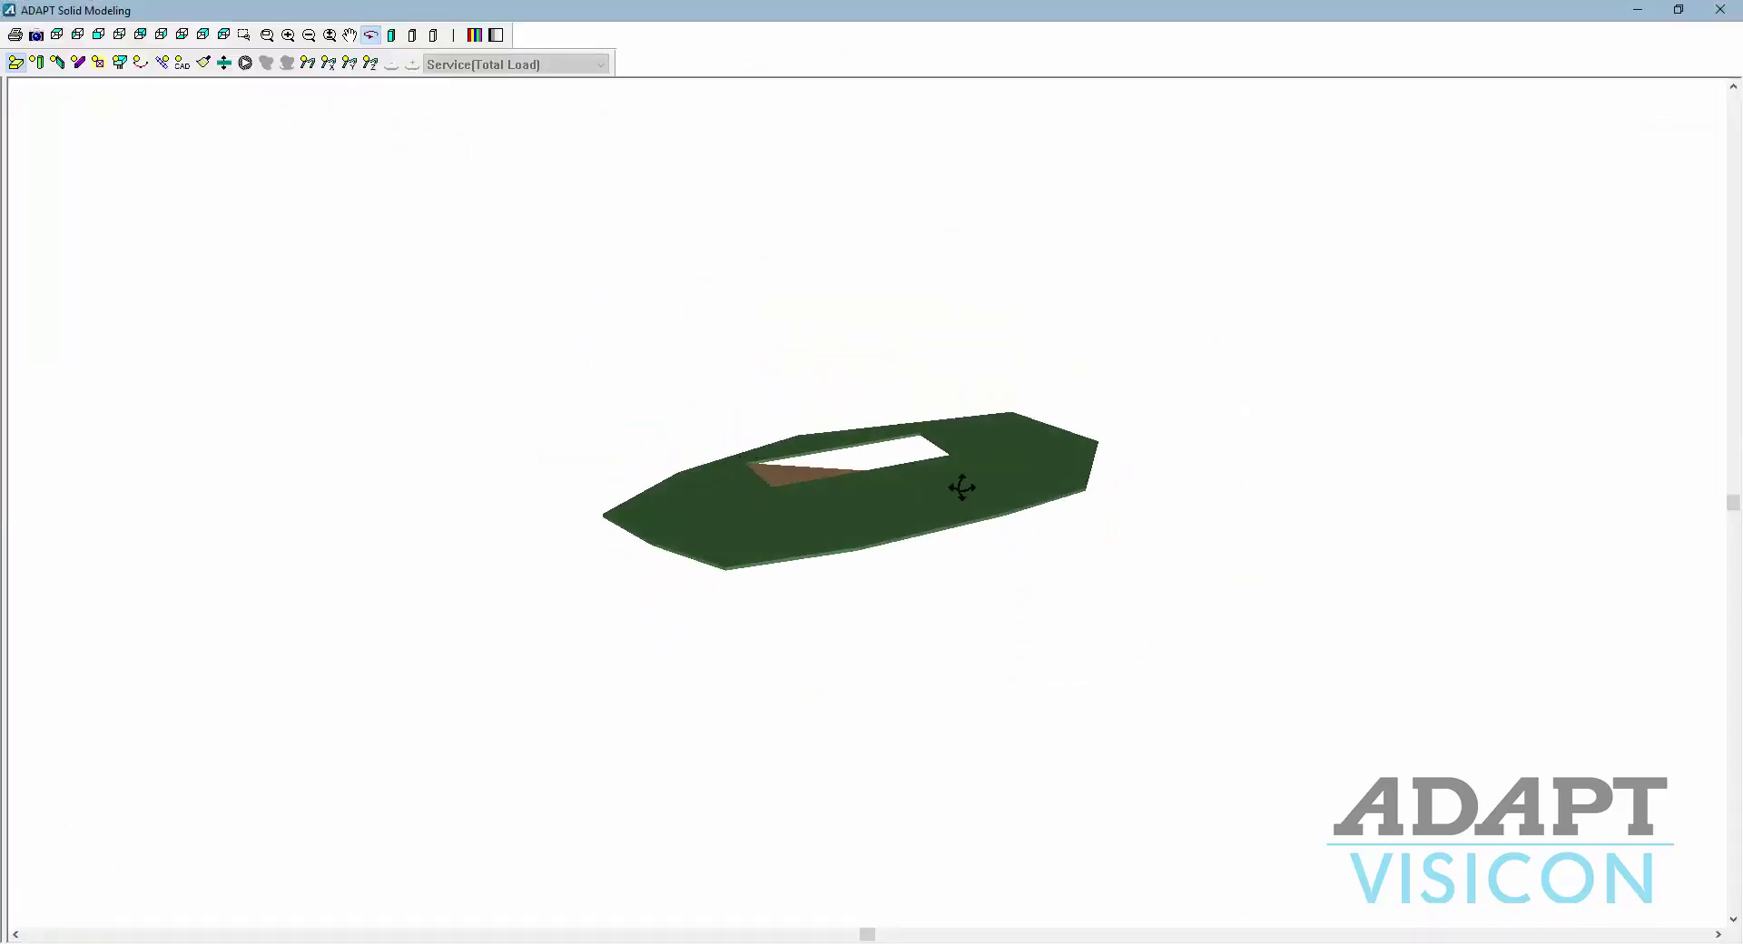
pyautogui.click(1716, 9)
# Place columns at the four corners of the ramp opening and at eight more locations across the slab
pyautogui.scroll(-1, 786, 526)
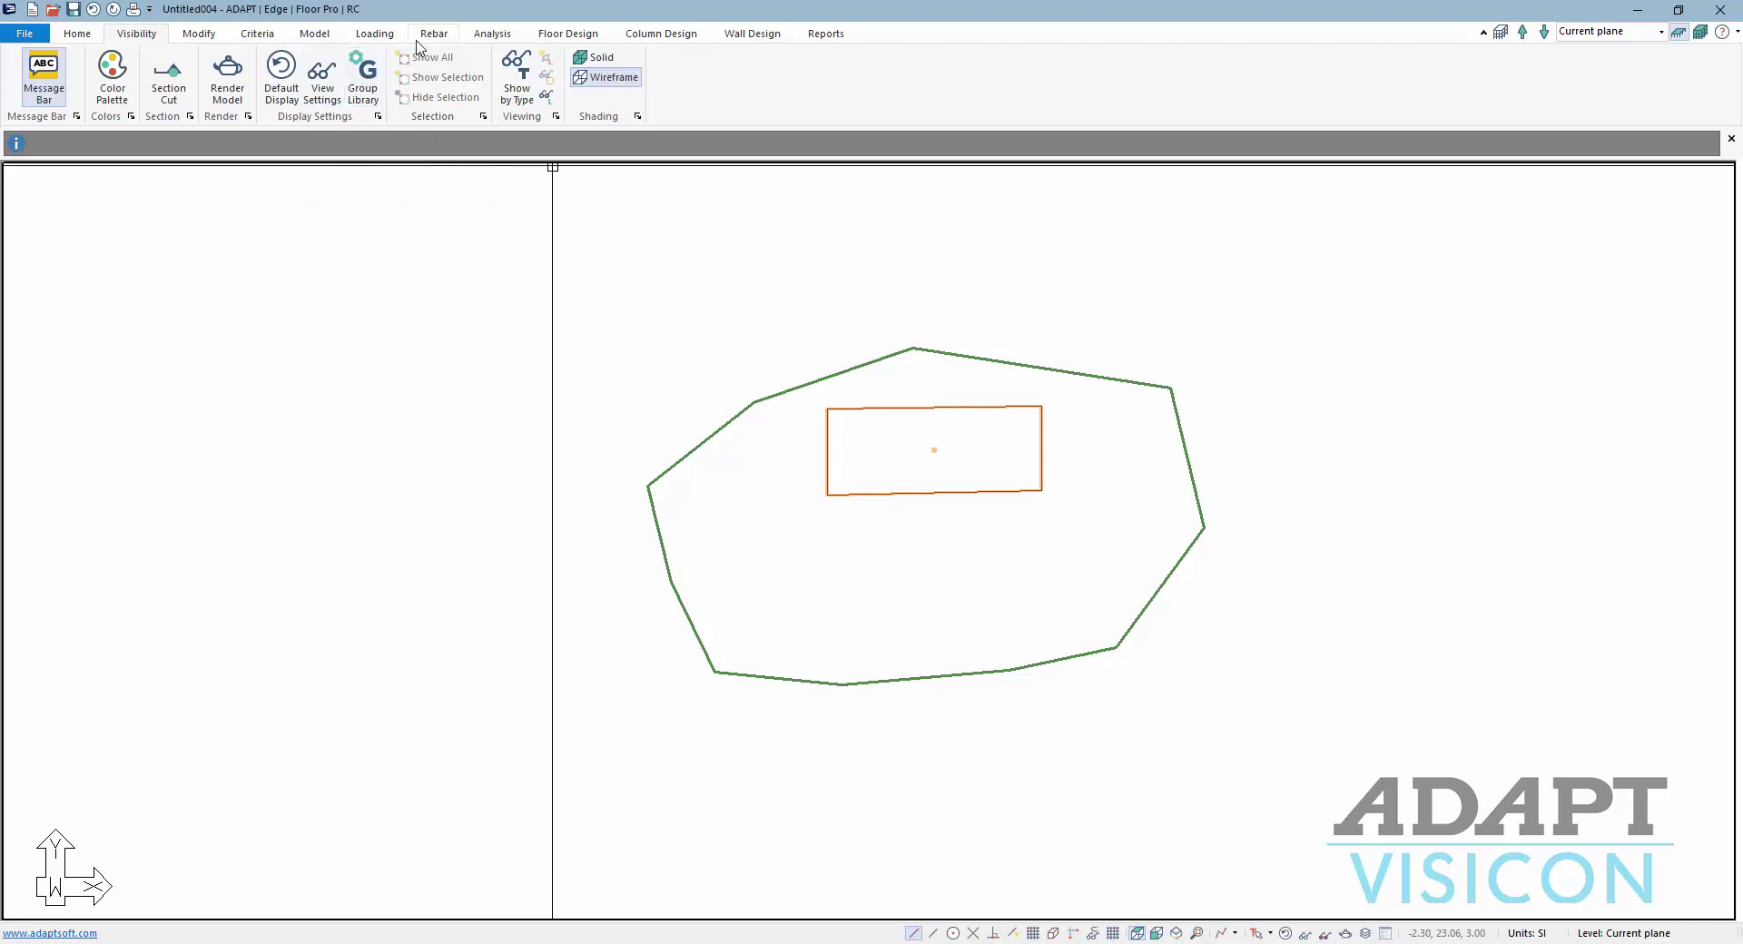
pyautogui.click(315, 34)
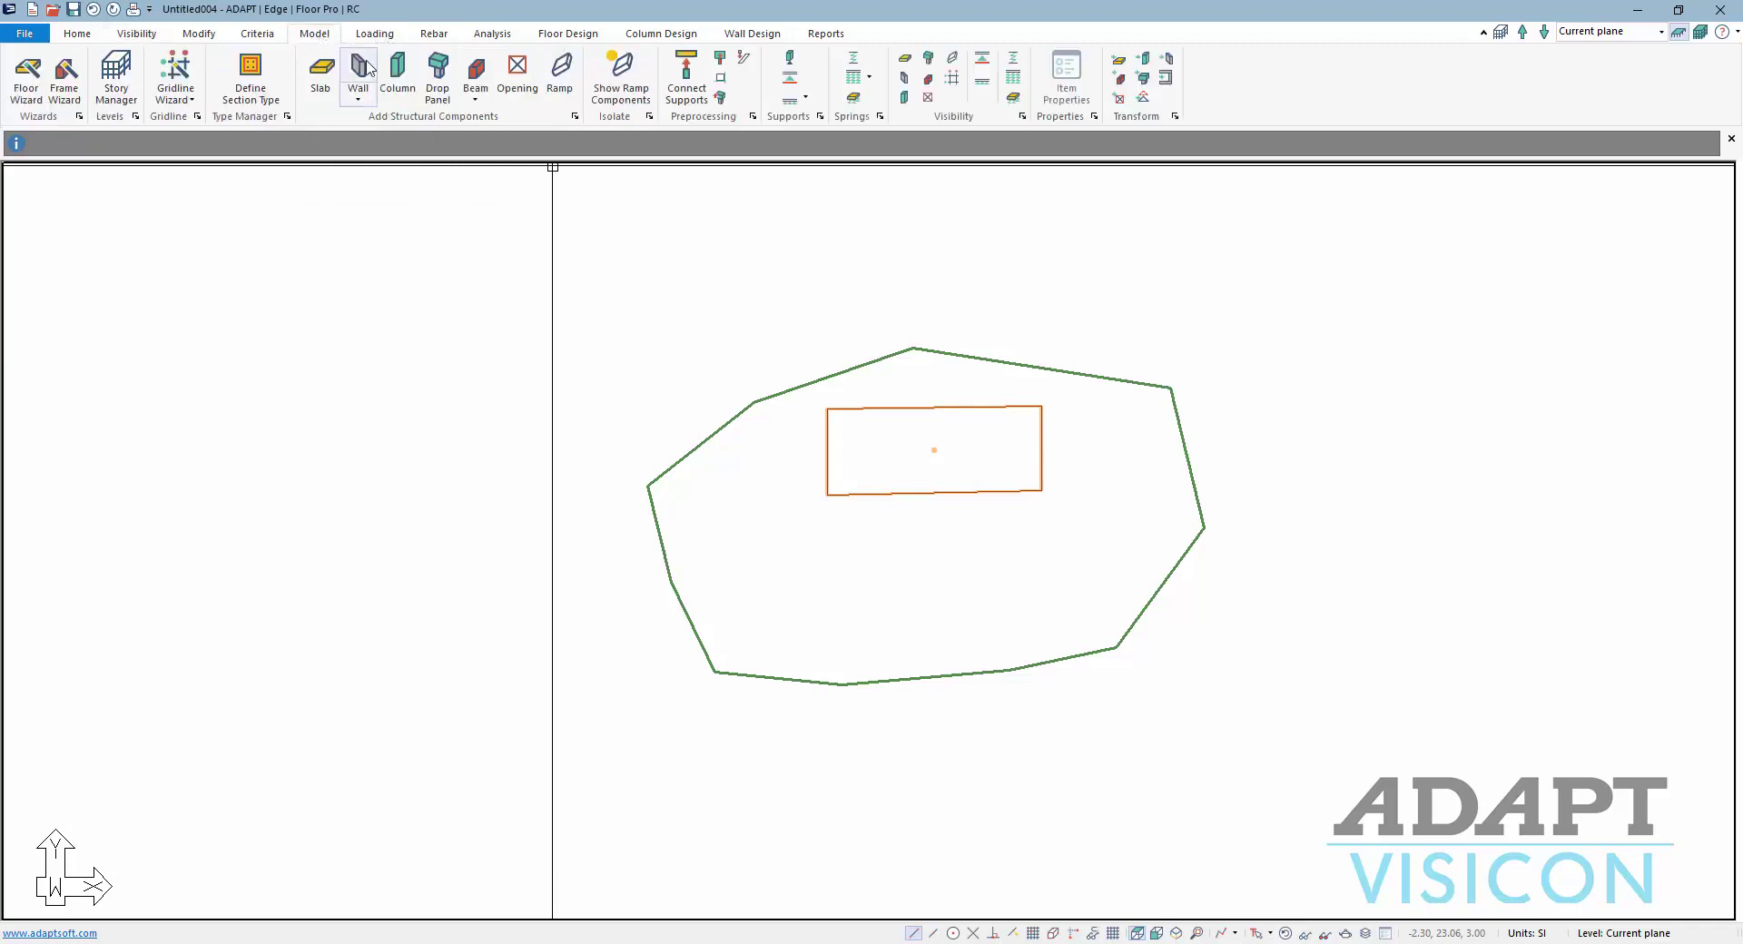
pyautogui.click(397, 72)
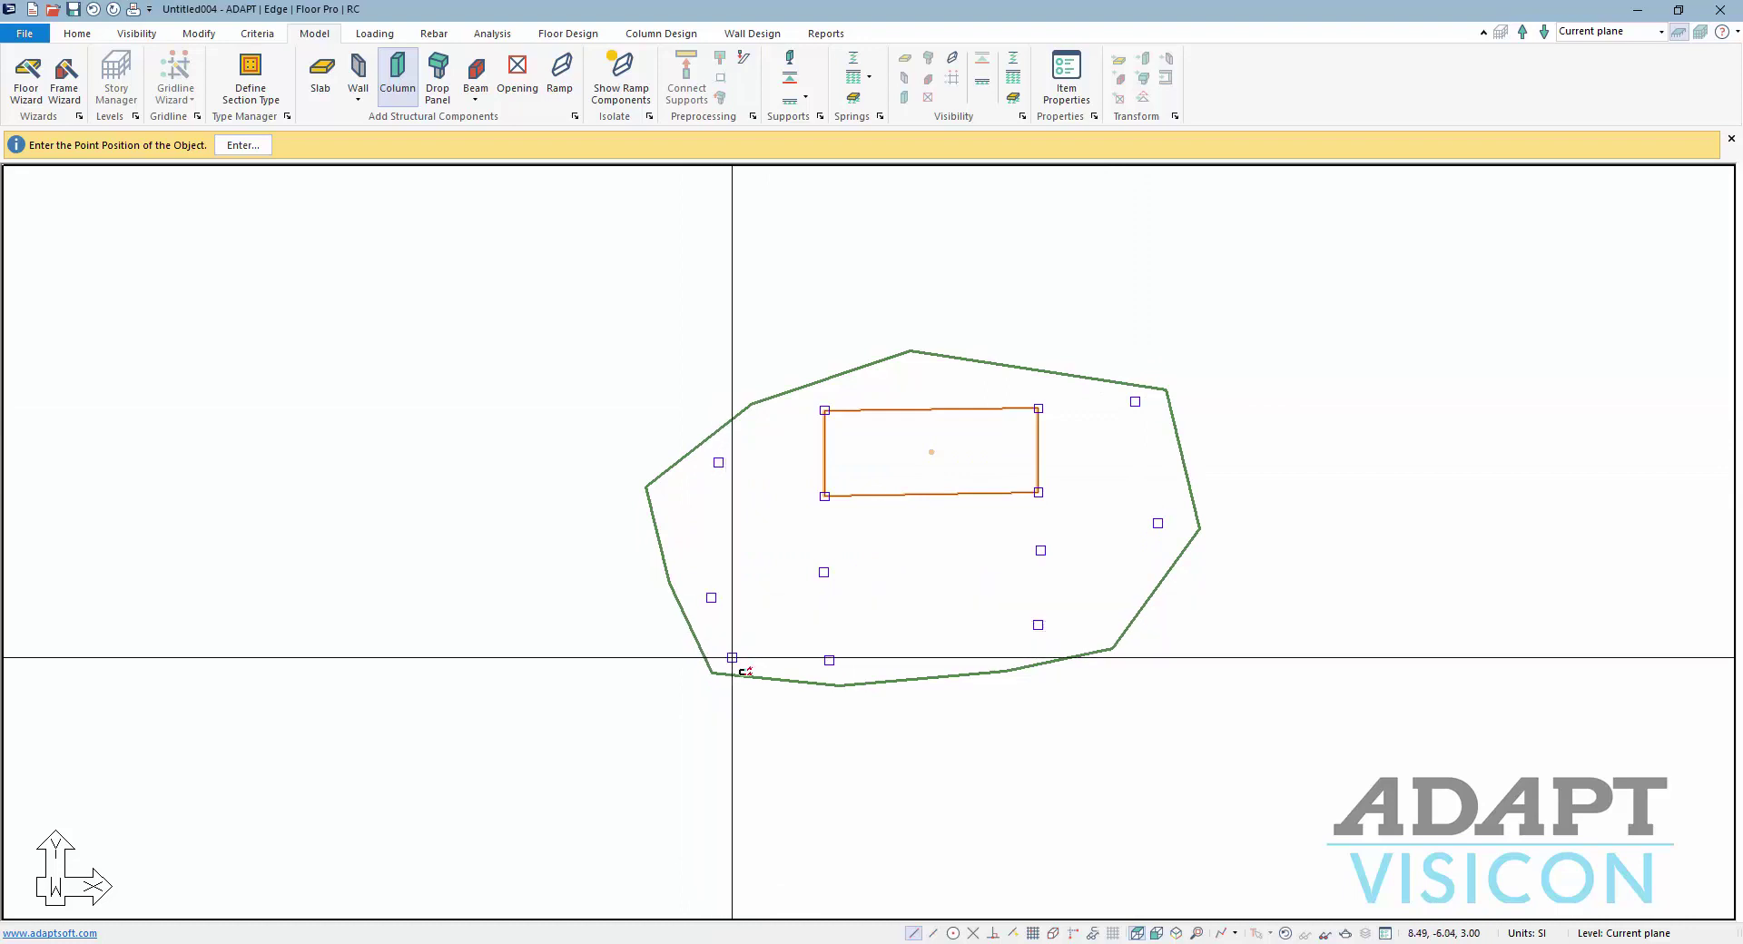
pyautogui.press('Escape')
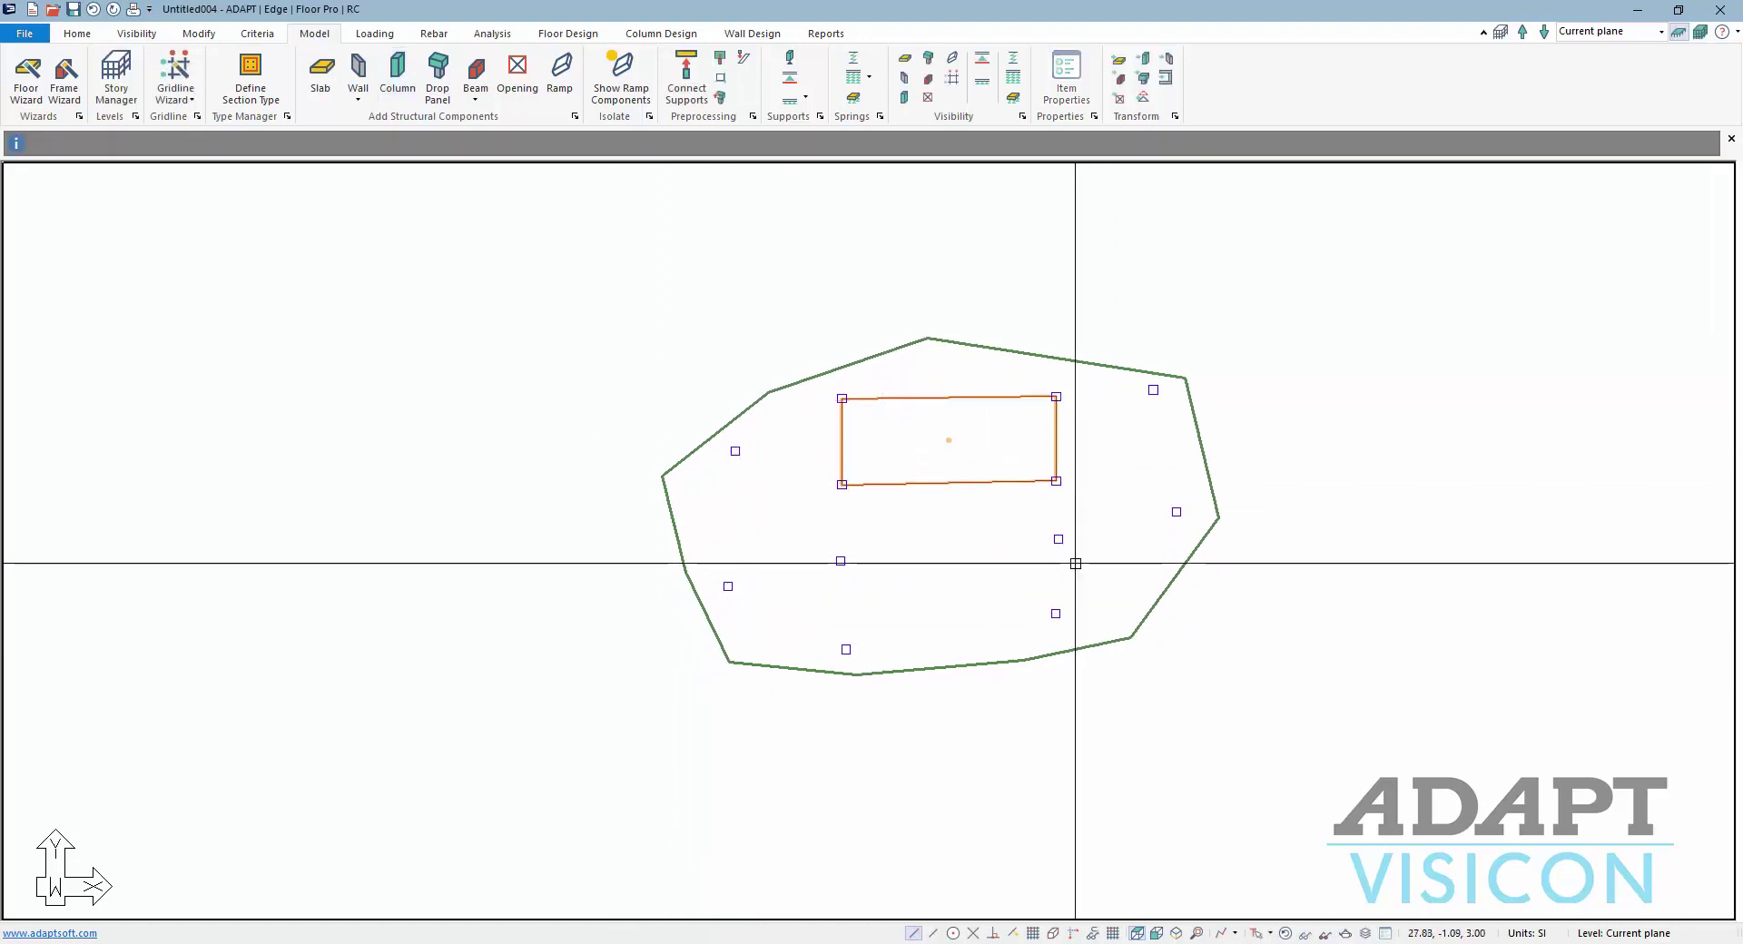
# Copy the slab and all columns, leaving out the ramp and opening, vertically up to the top plane
pyautogui.scroll(-2, 1283, 614)
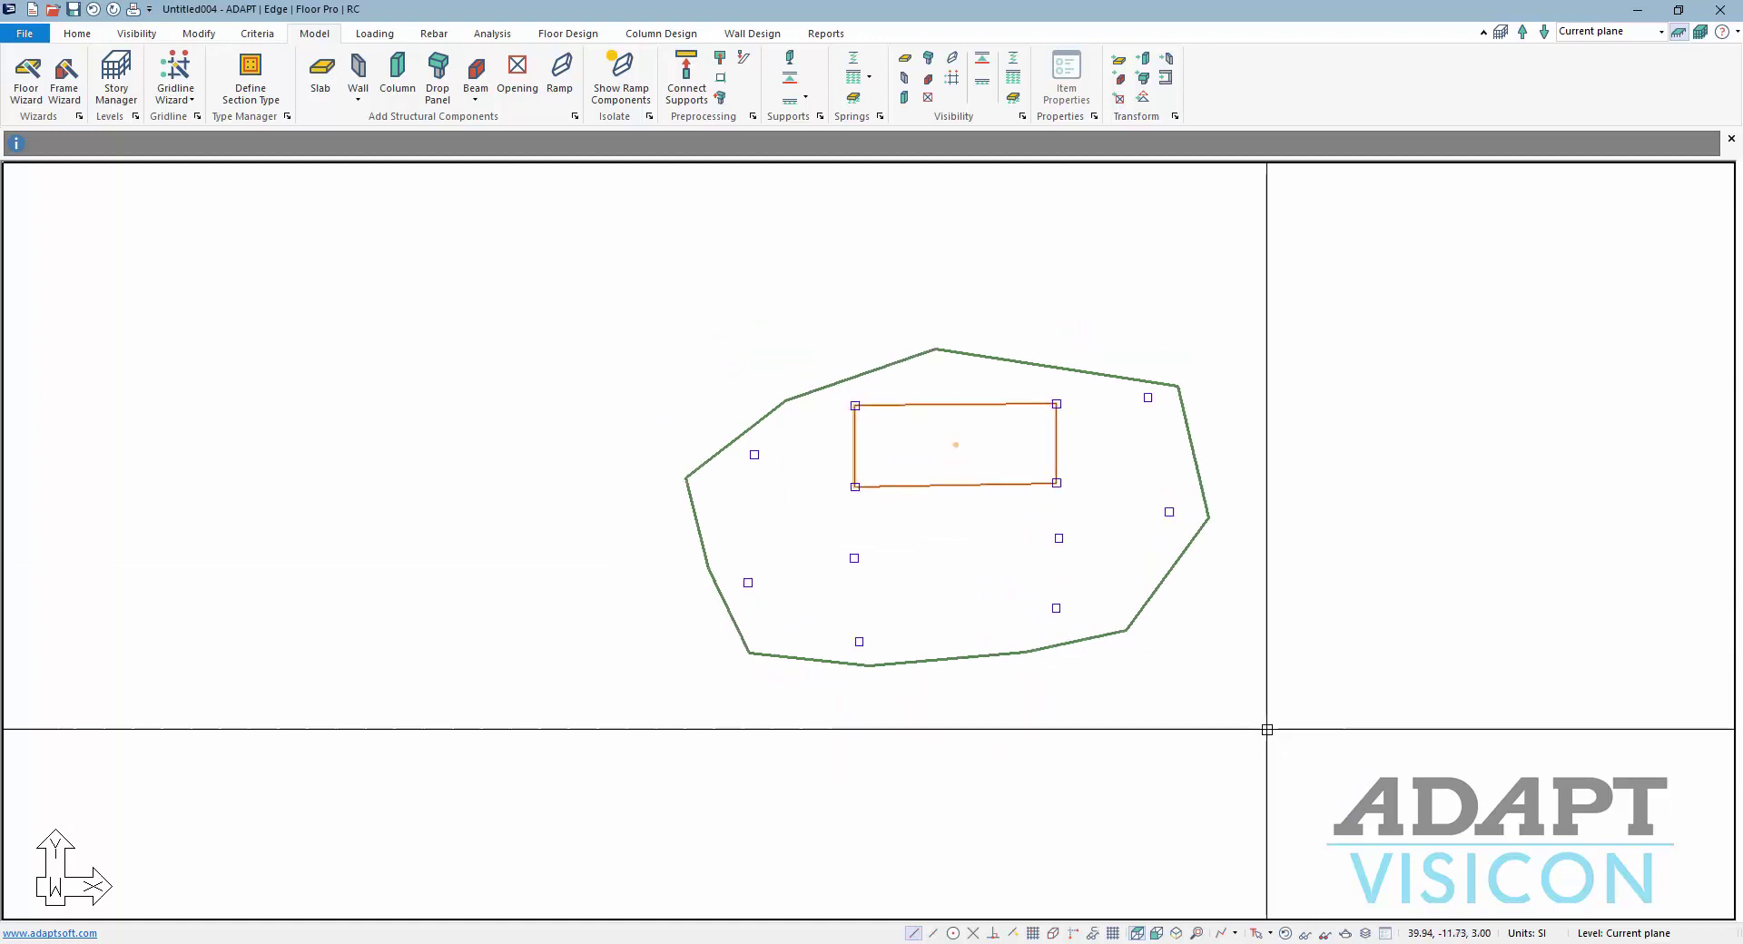
pyautogui.moveTo(1339, 737); pyautogui.dragTo(638, 294)
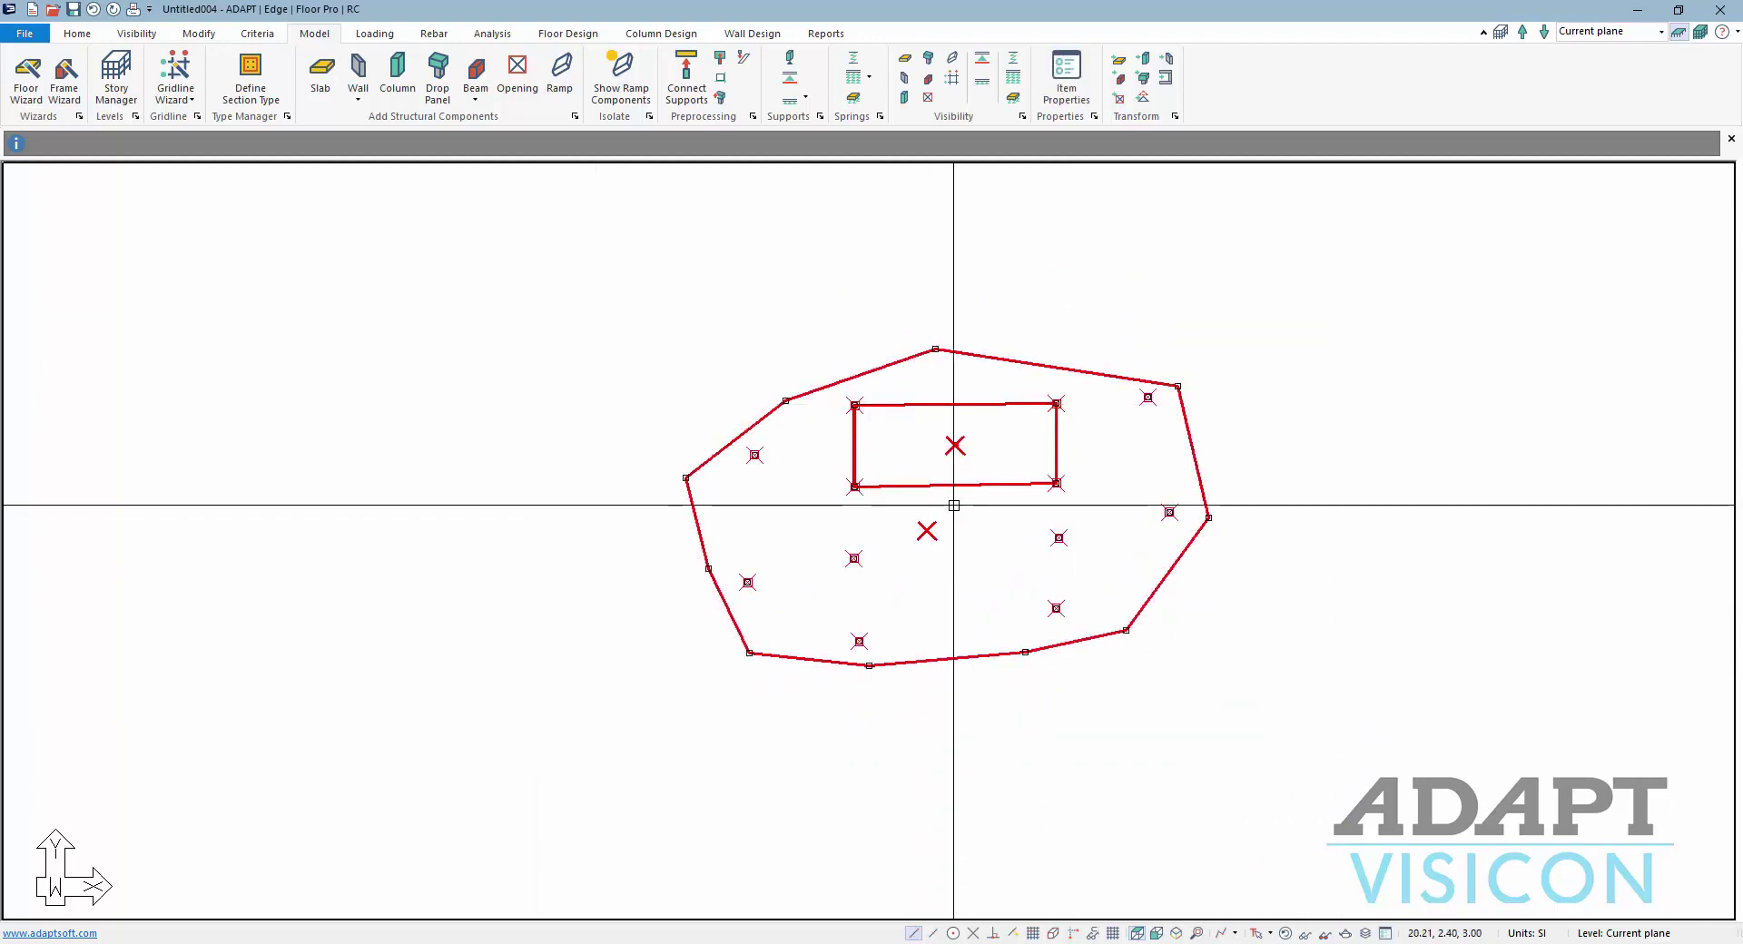
pyautogui.moveTo(993, 527); pyautogui.dragTo(959, 384)
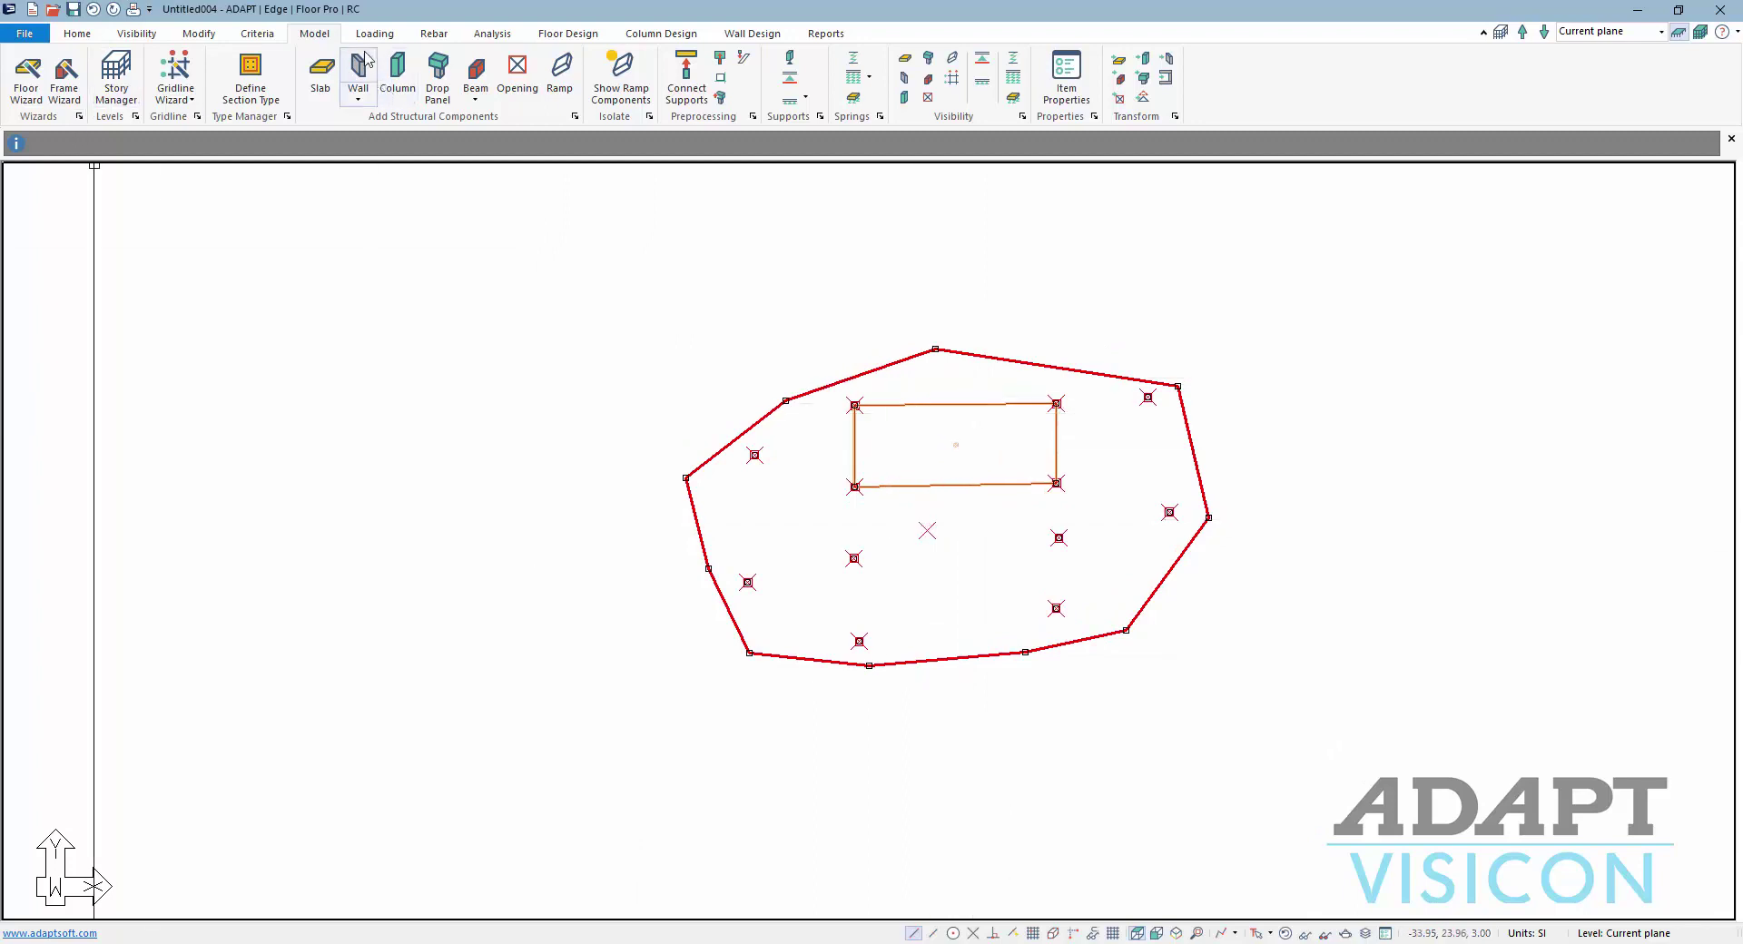
pyautogui.click(201, 35)
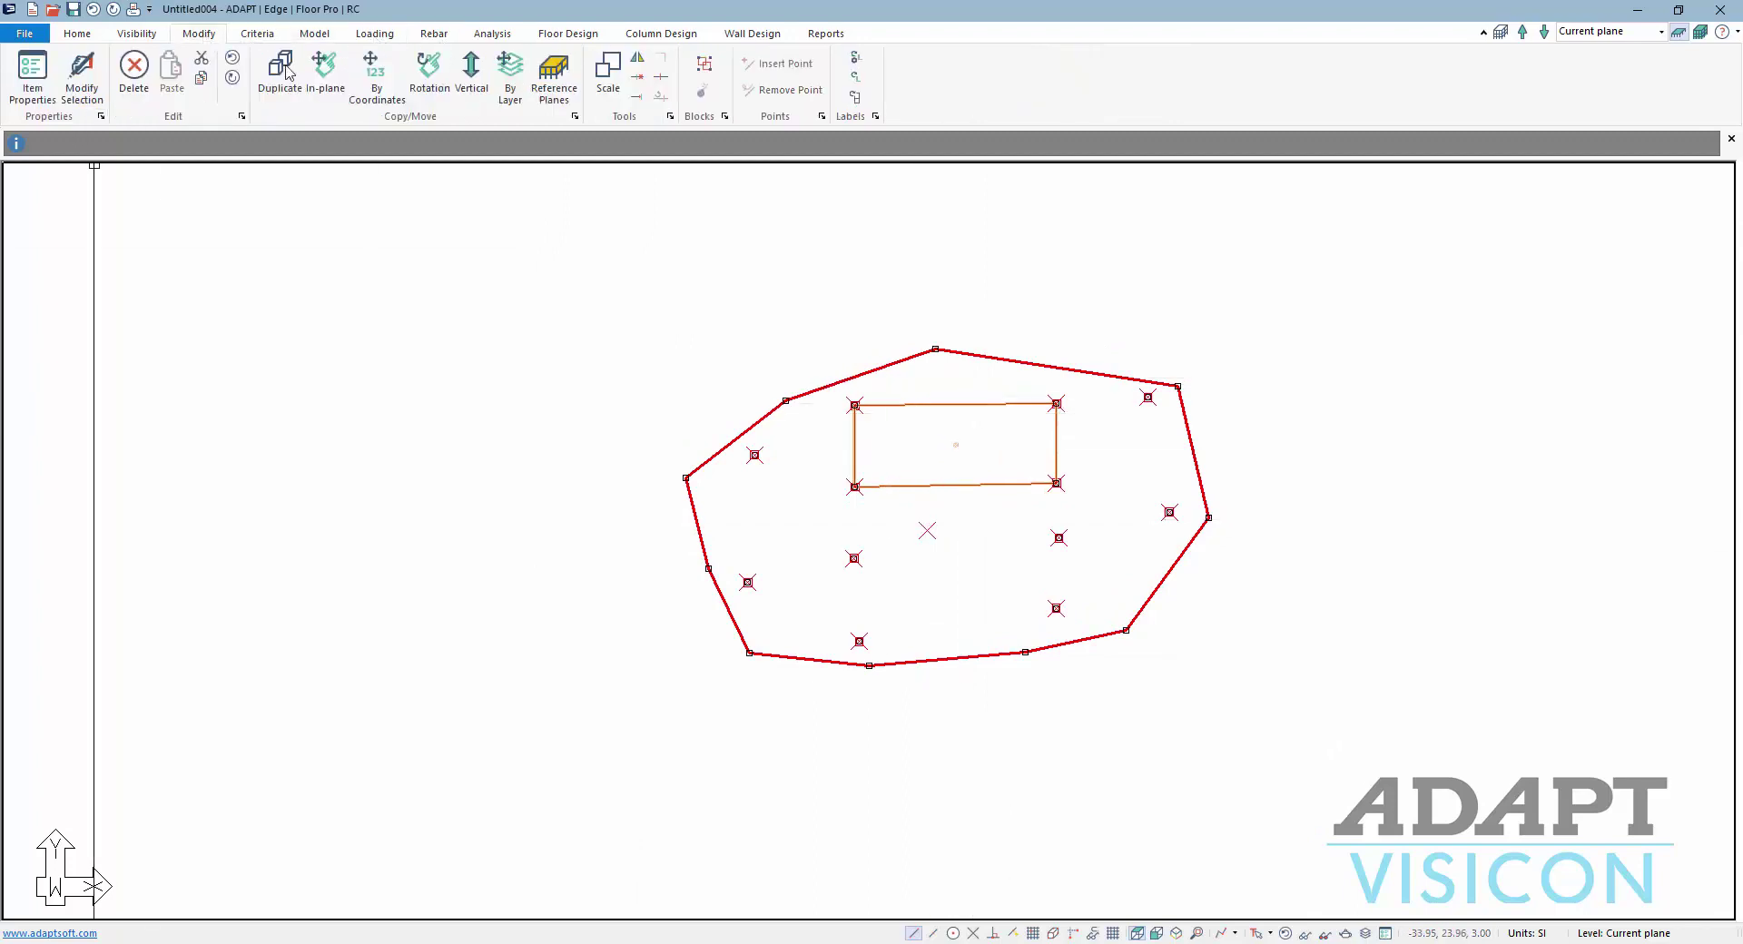
pyautogui.click(471, 72)
pyautogui.click(844, 468)
pyautogui.click(837, 491)
pyautogui.click(1028, 505)
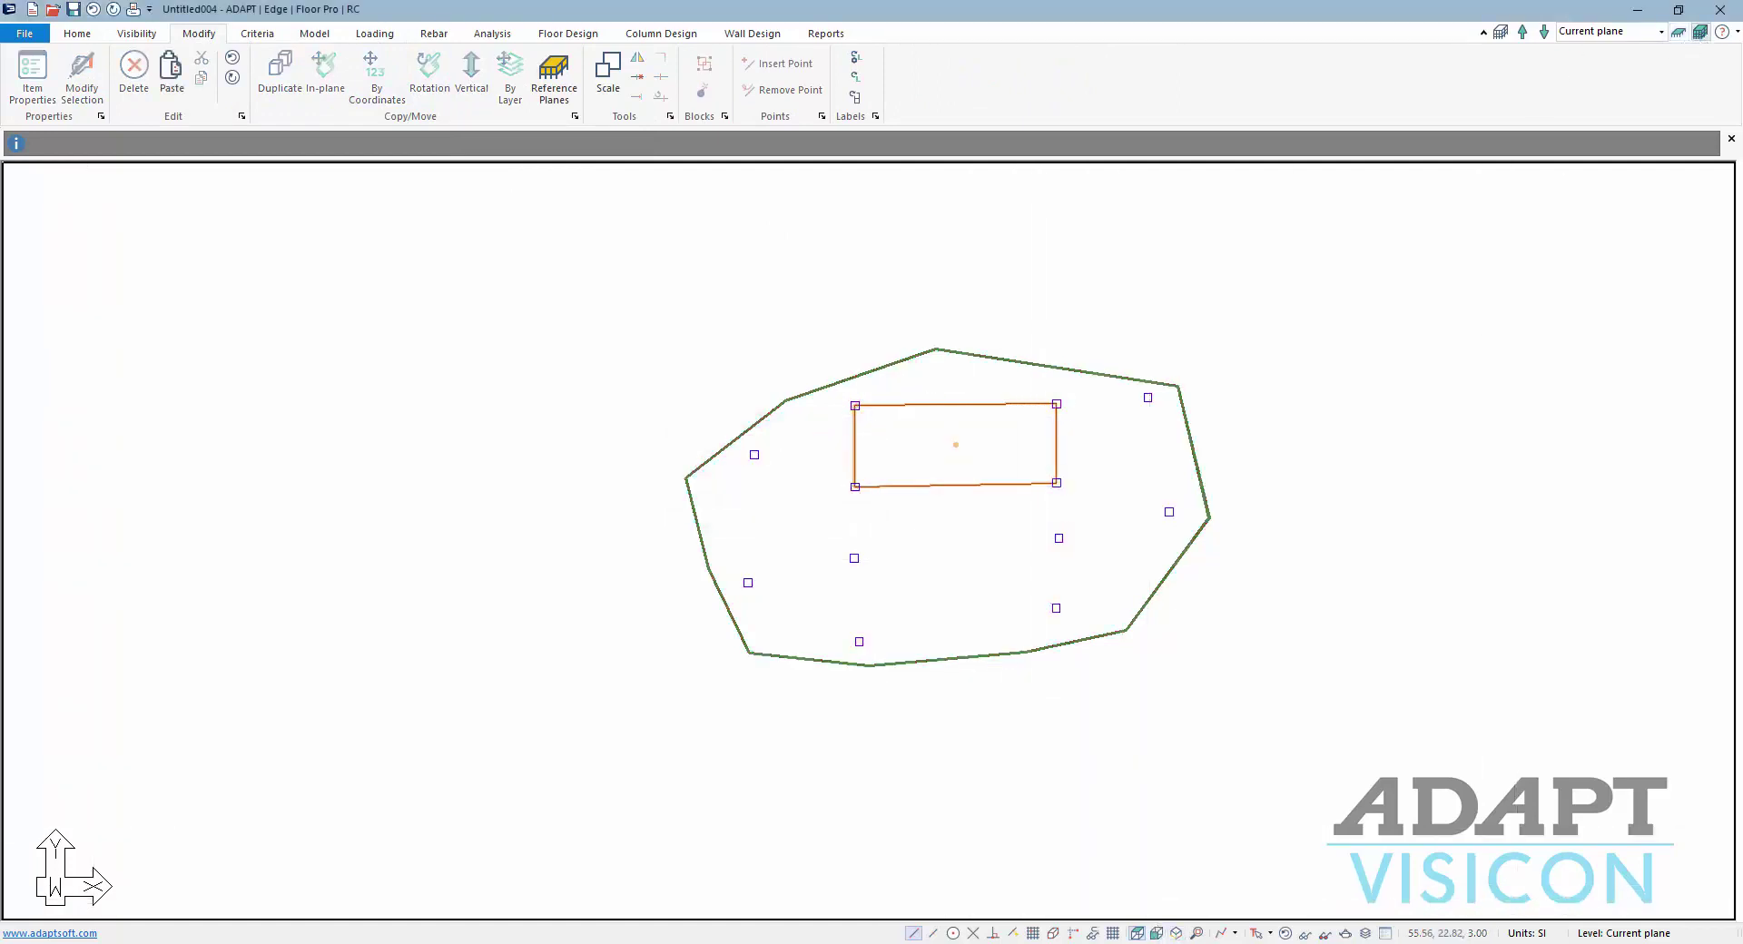
# View all levels in front elevation, annotate a ramp path from the current plane up to the top plane, and clear the annotations
pyautogui.click(1158, 933)
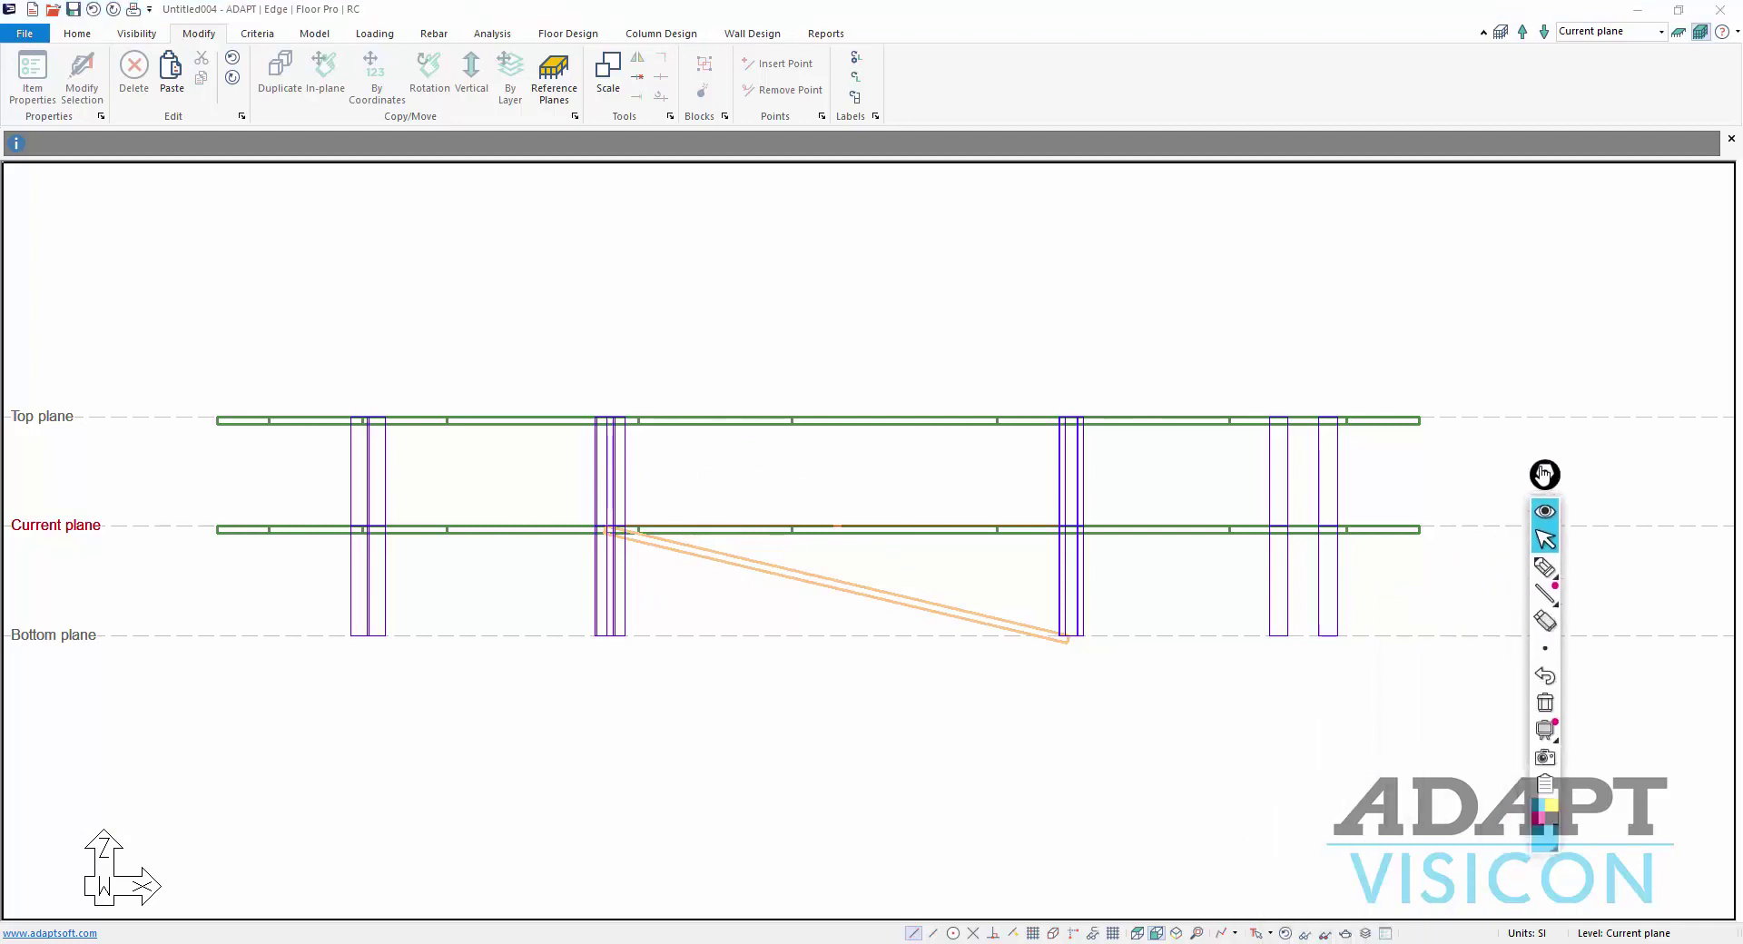
pyautogui.moveTo(1541, 569)
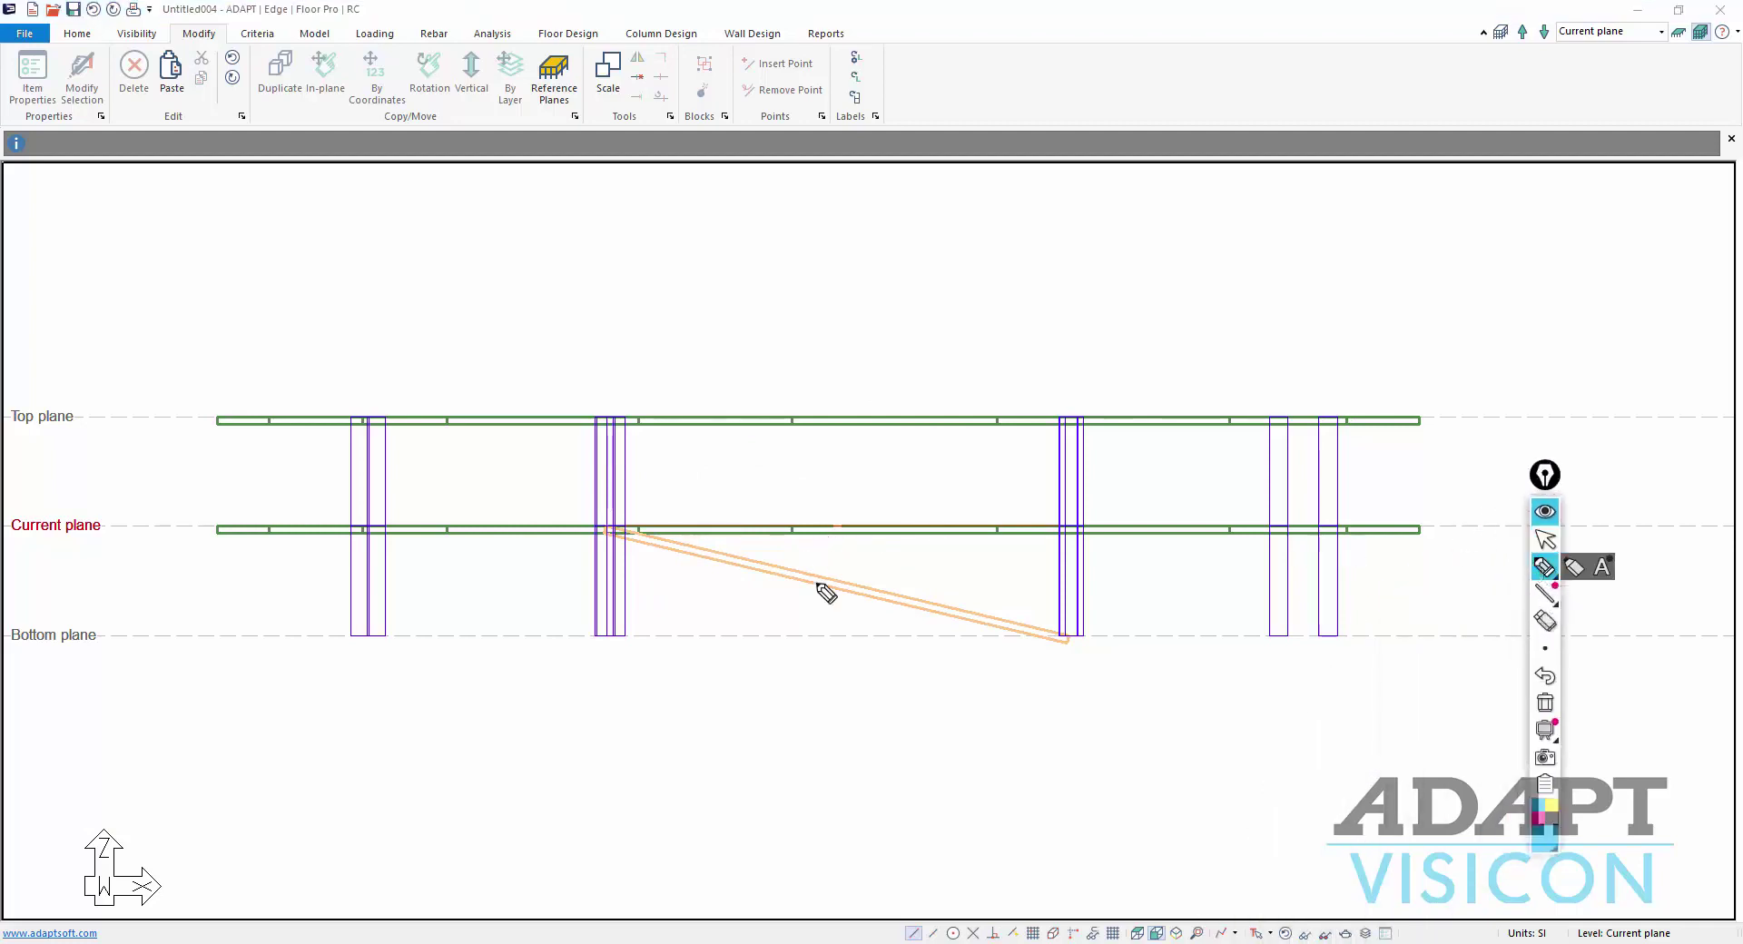
pyautogui.moveTo(623, 526); pyautogui.dragTo(828, 469)
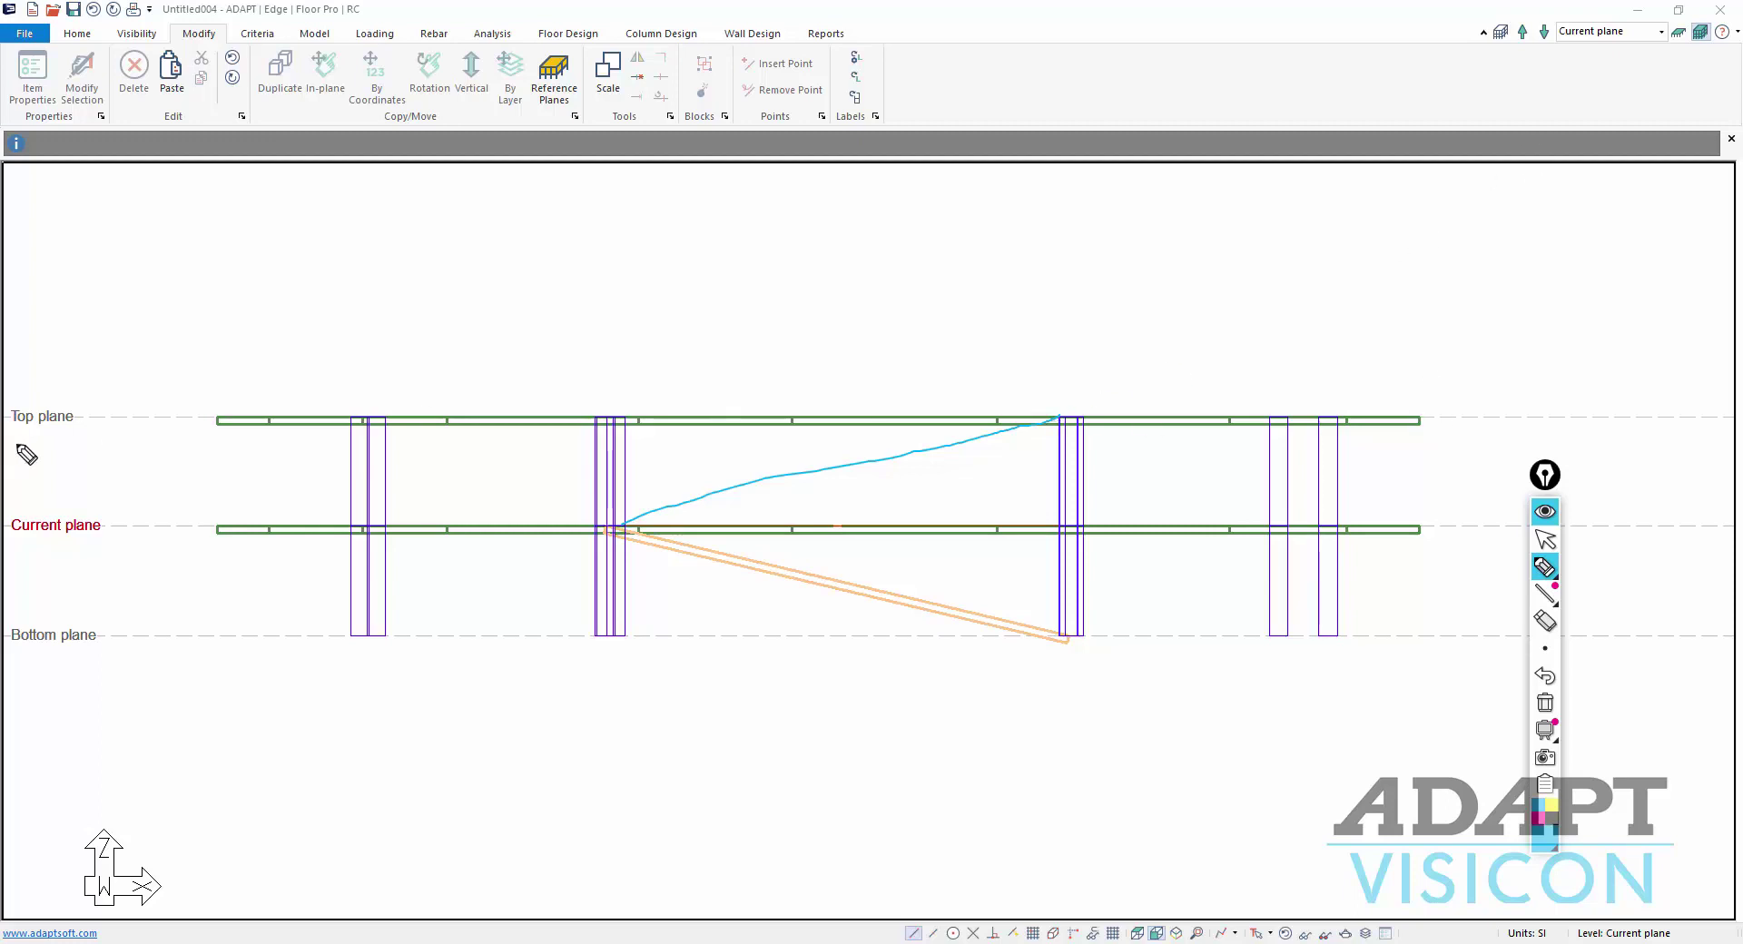
pyautogui.moveTo(13, 444); pyautogui.dragTo(36, 383)
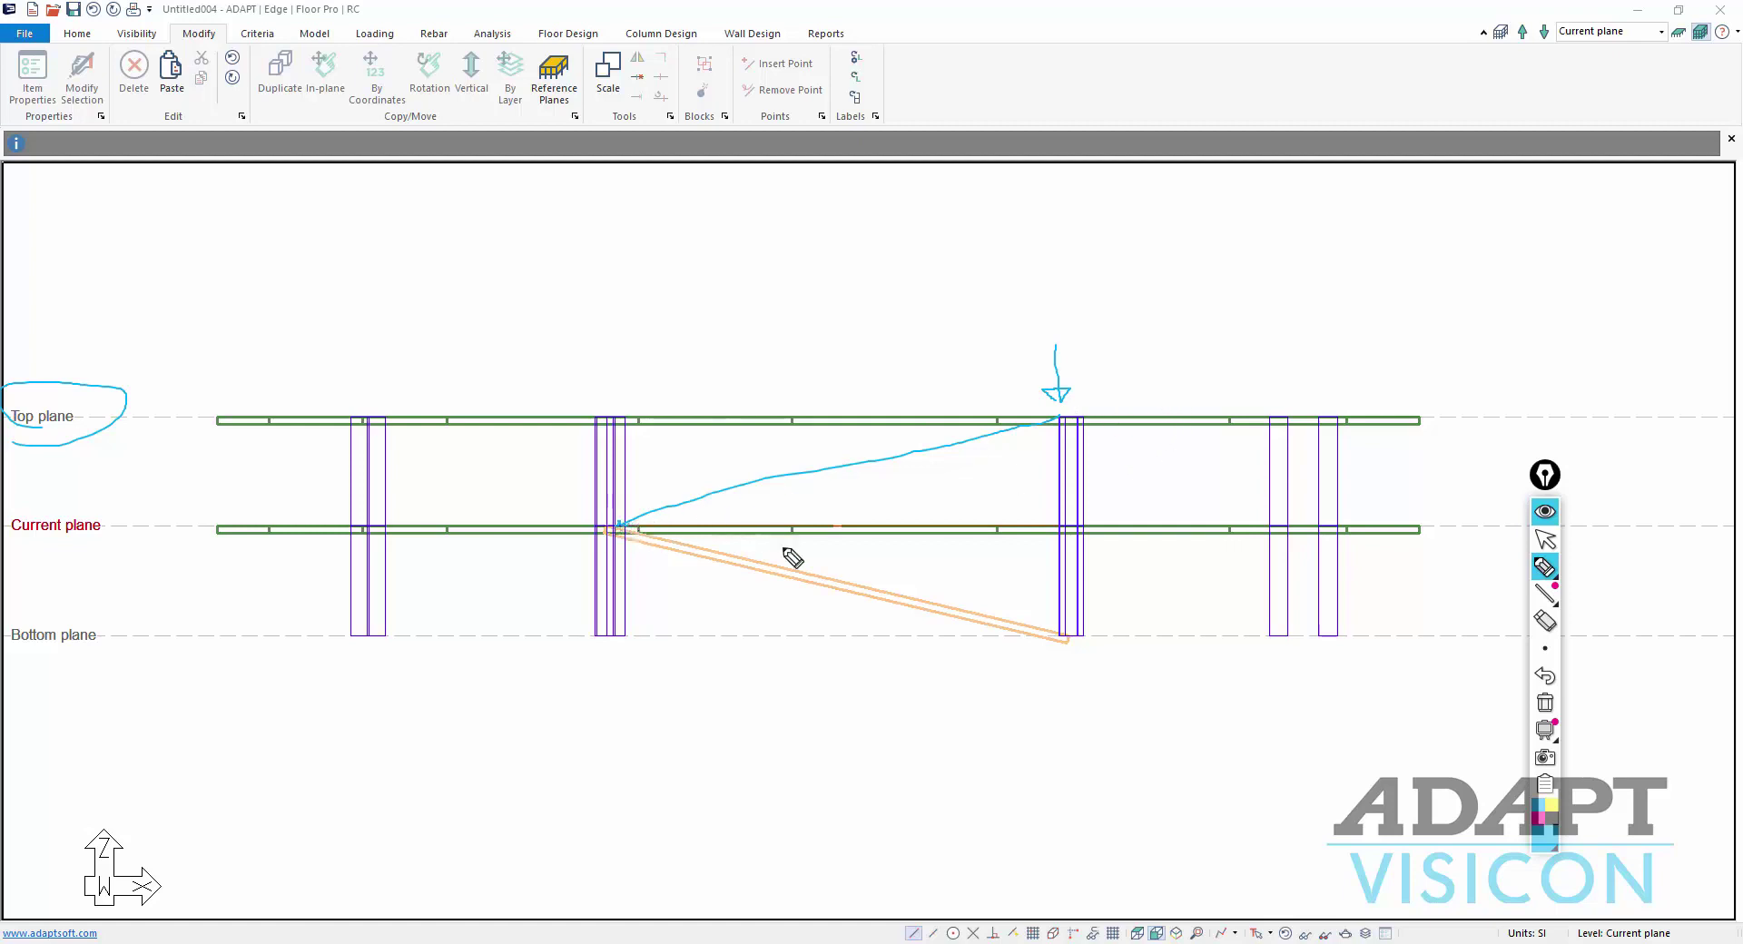
pyautogui.click(1545, 539)
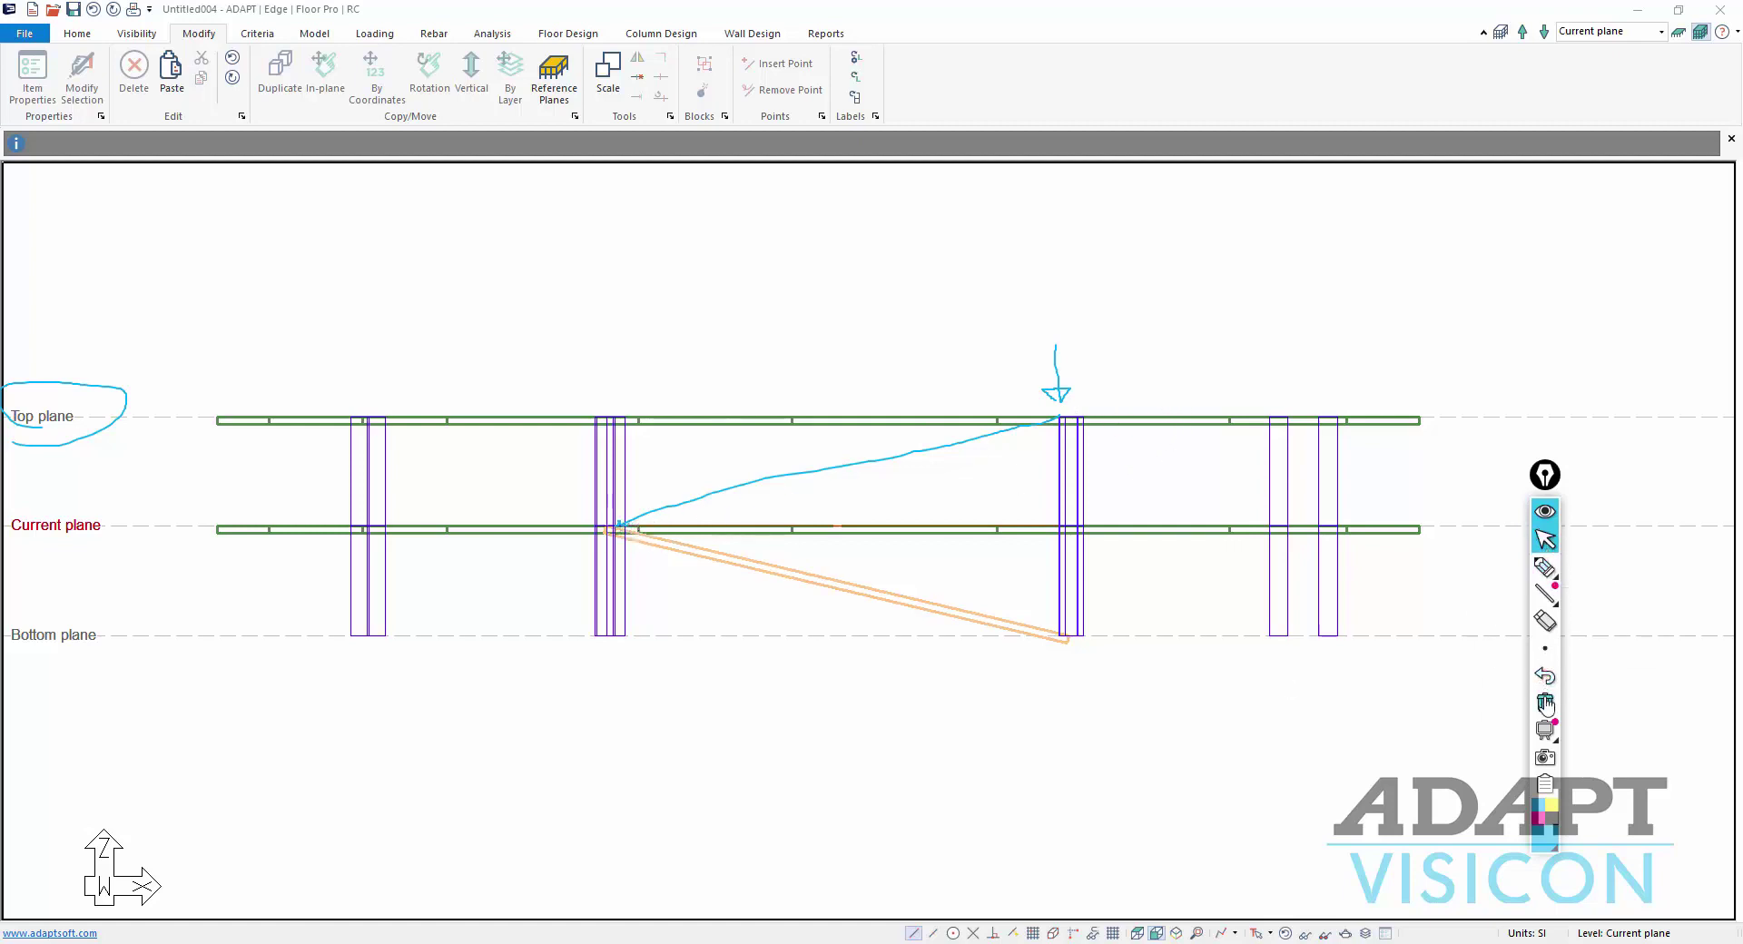
pyautogui.click(1546, 703)
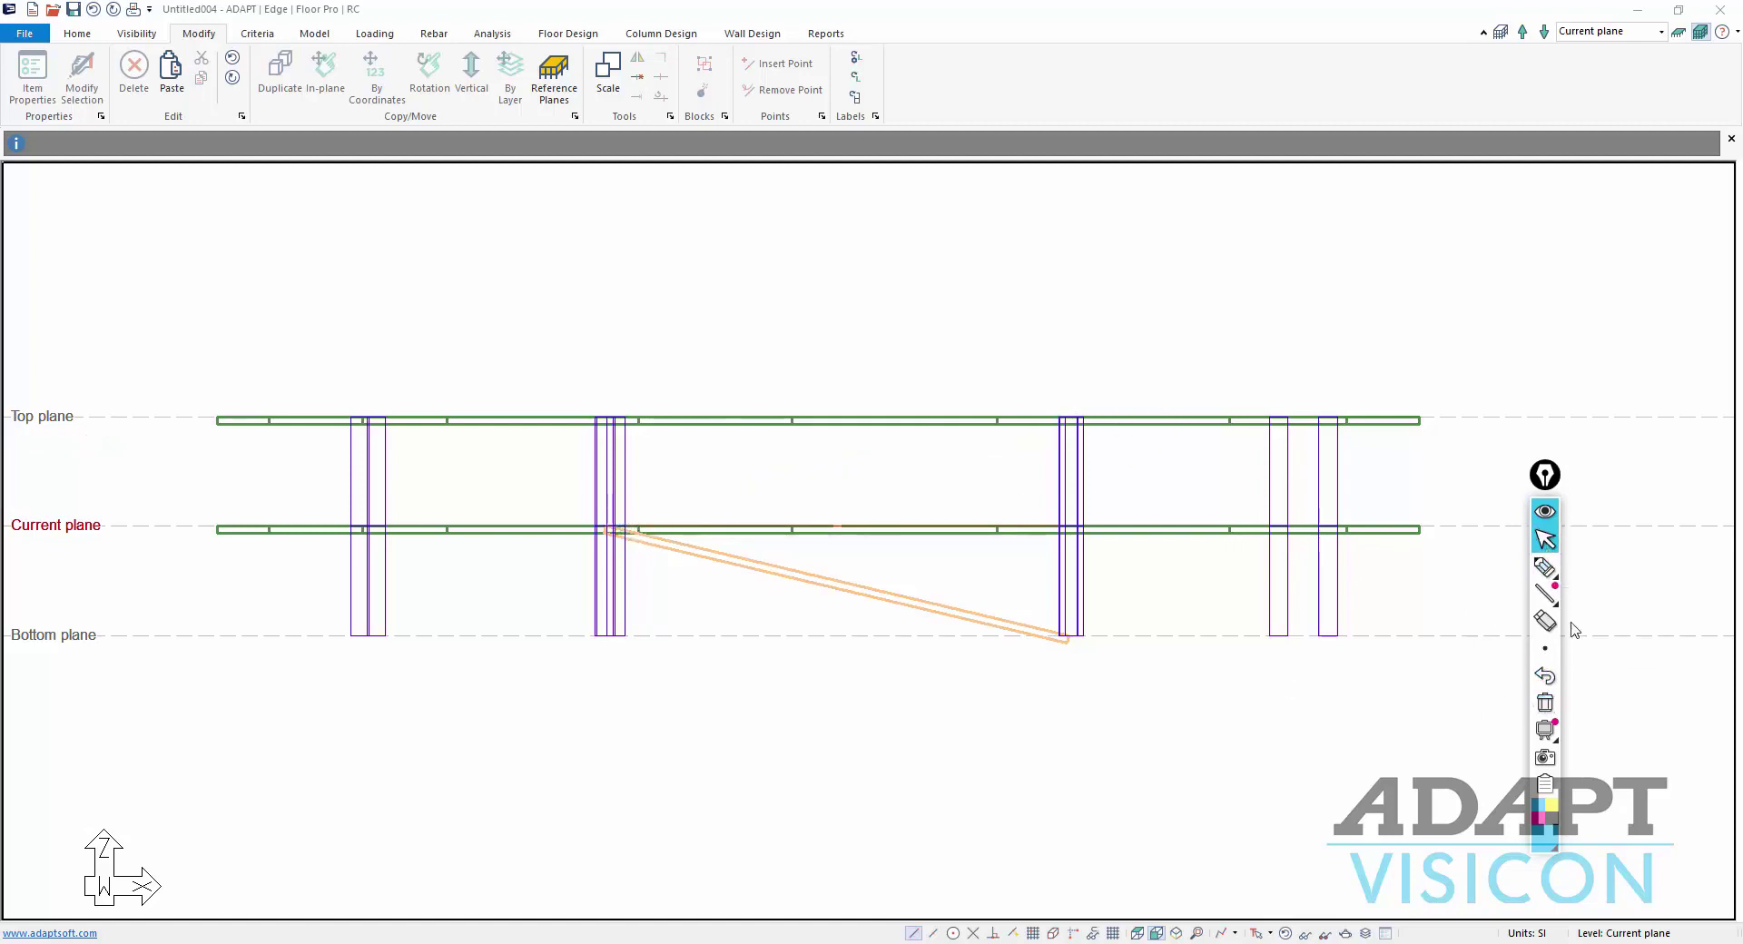
# Isolate the top plane in plan view and draw a four-corner ramp between the four columns near the slab's lower edge
pyautogui.click(1680, 33)
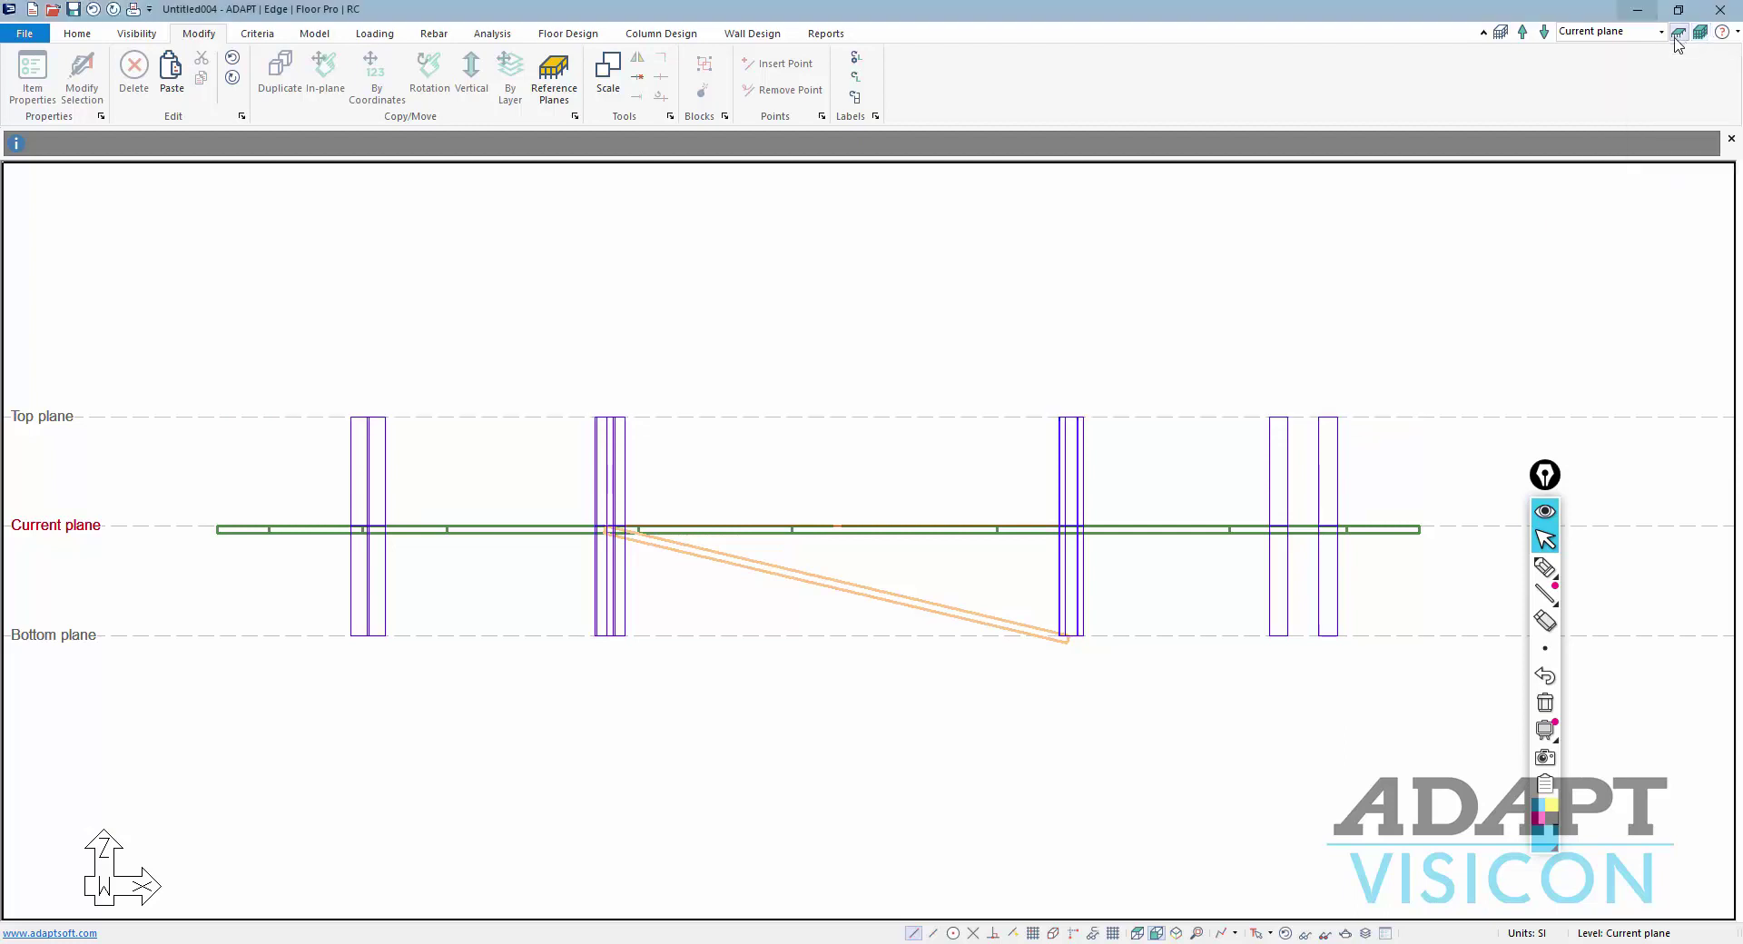
pyautogui.click(1524, 36)
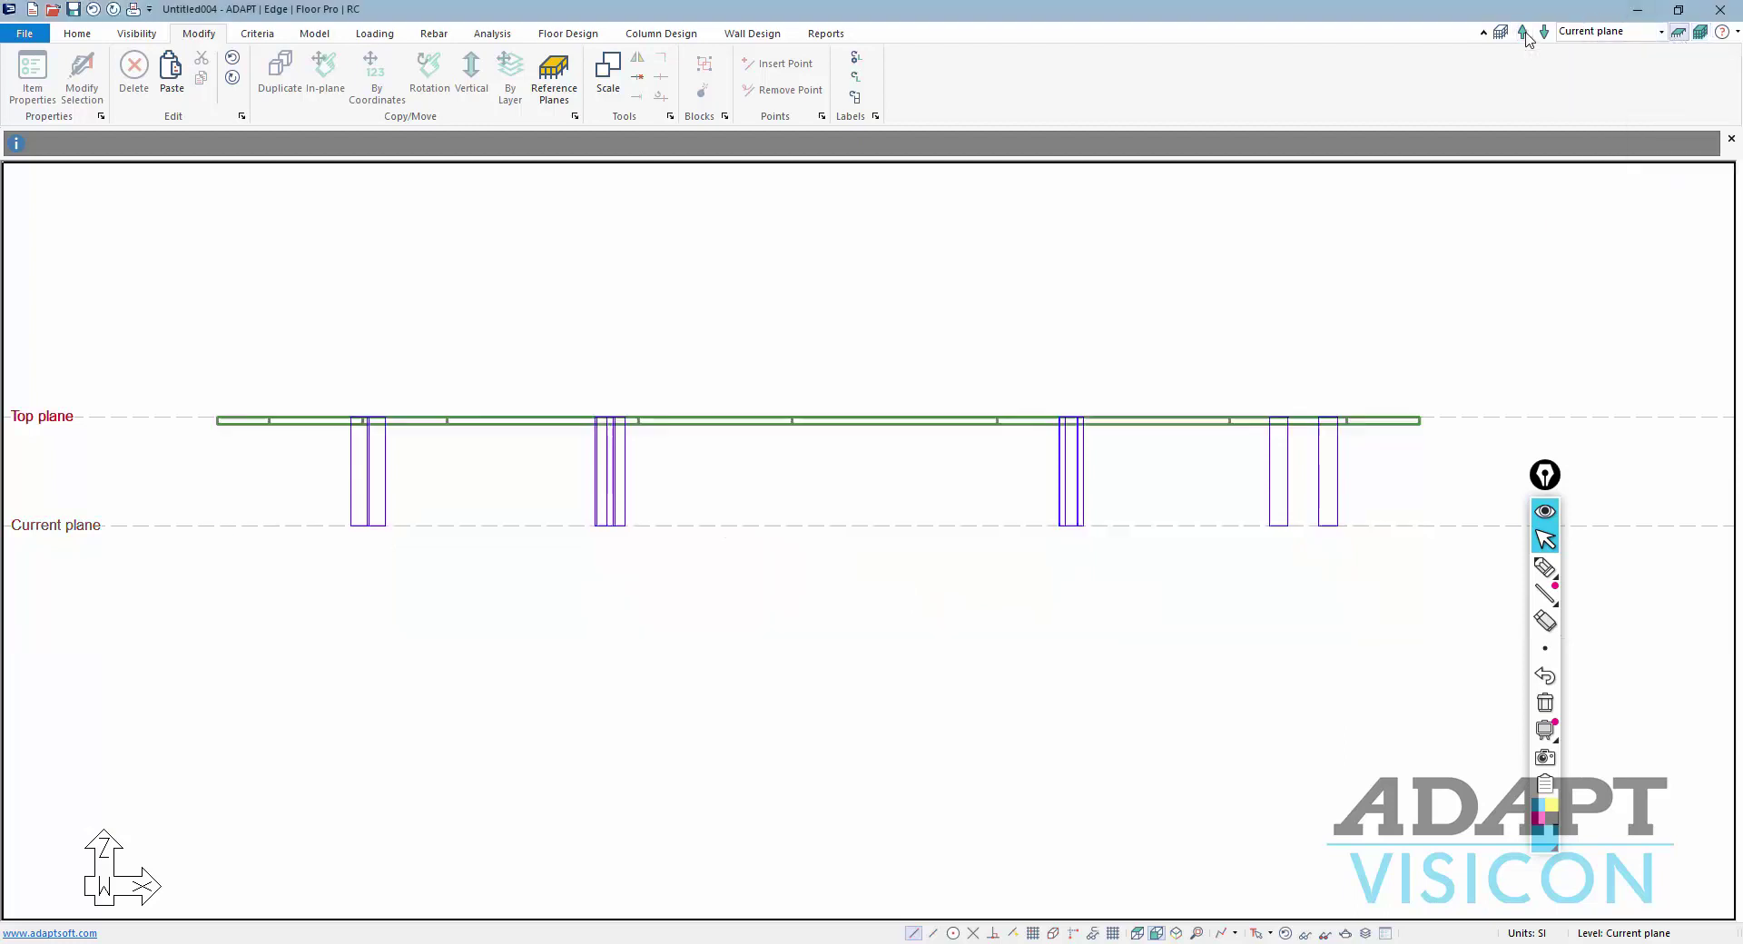
pyautogui.click(1139, 933)
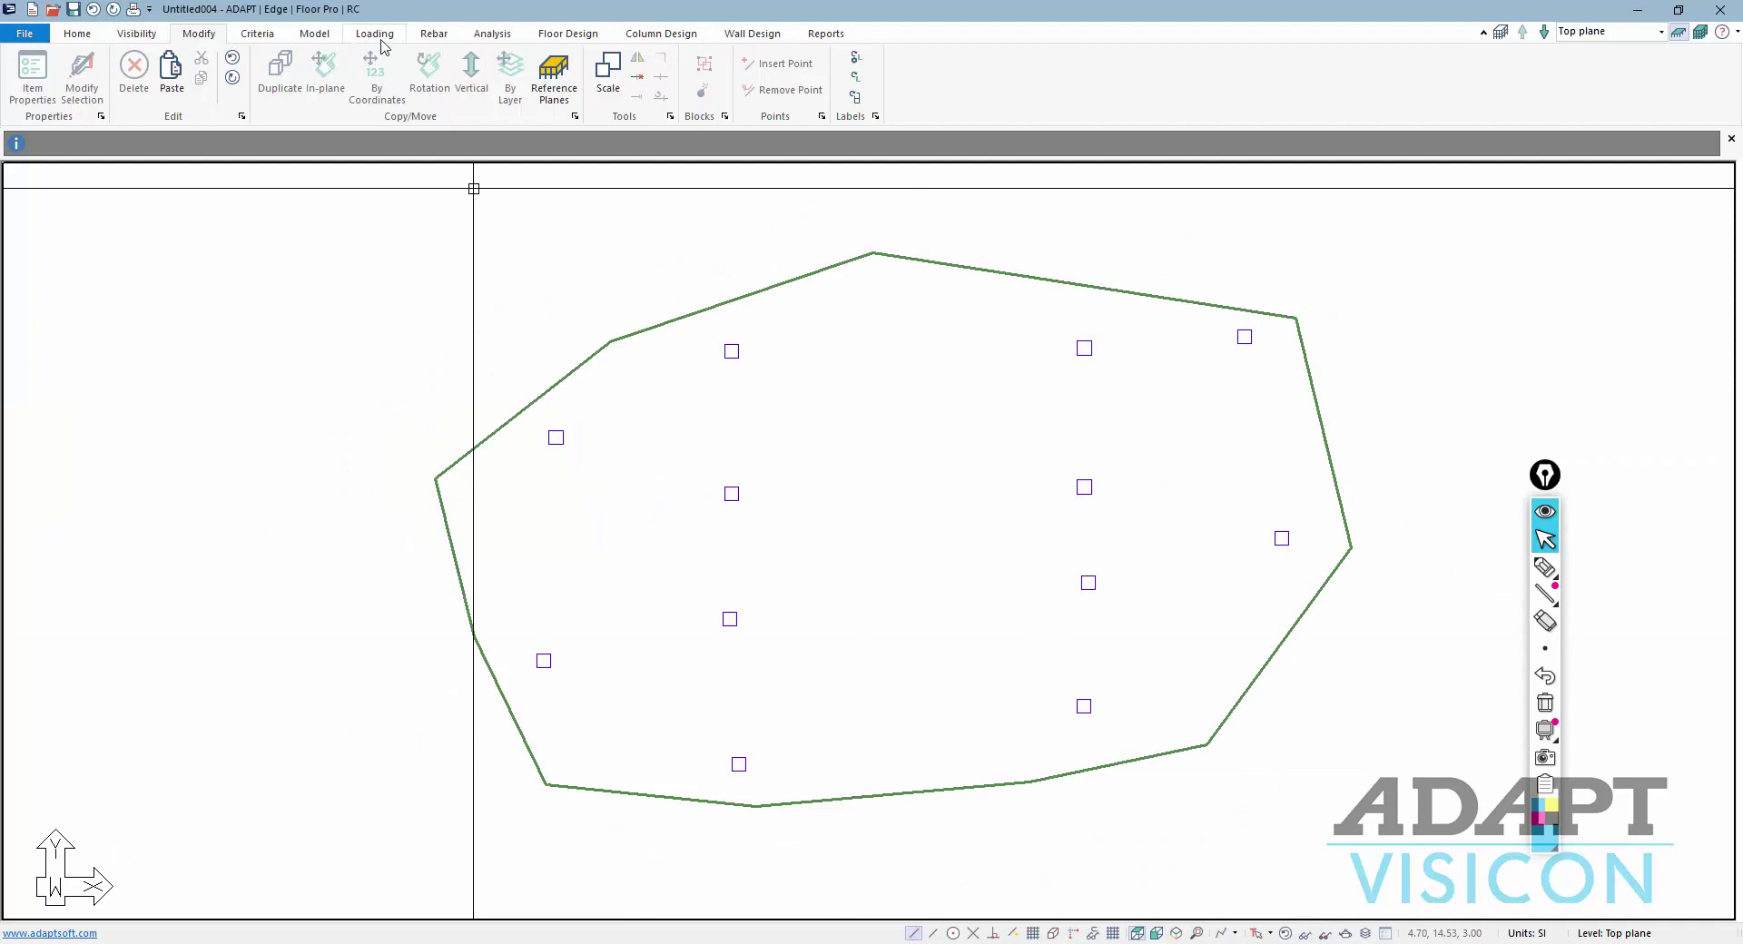
pyautogui.click(313, 34)
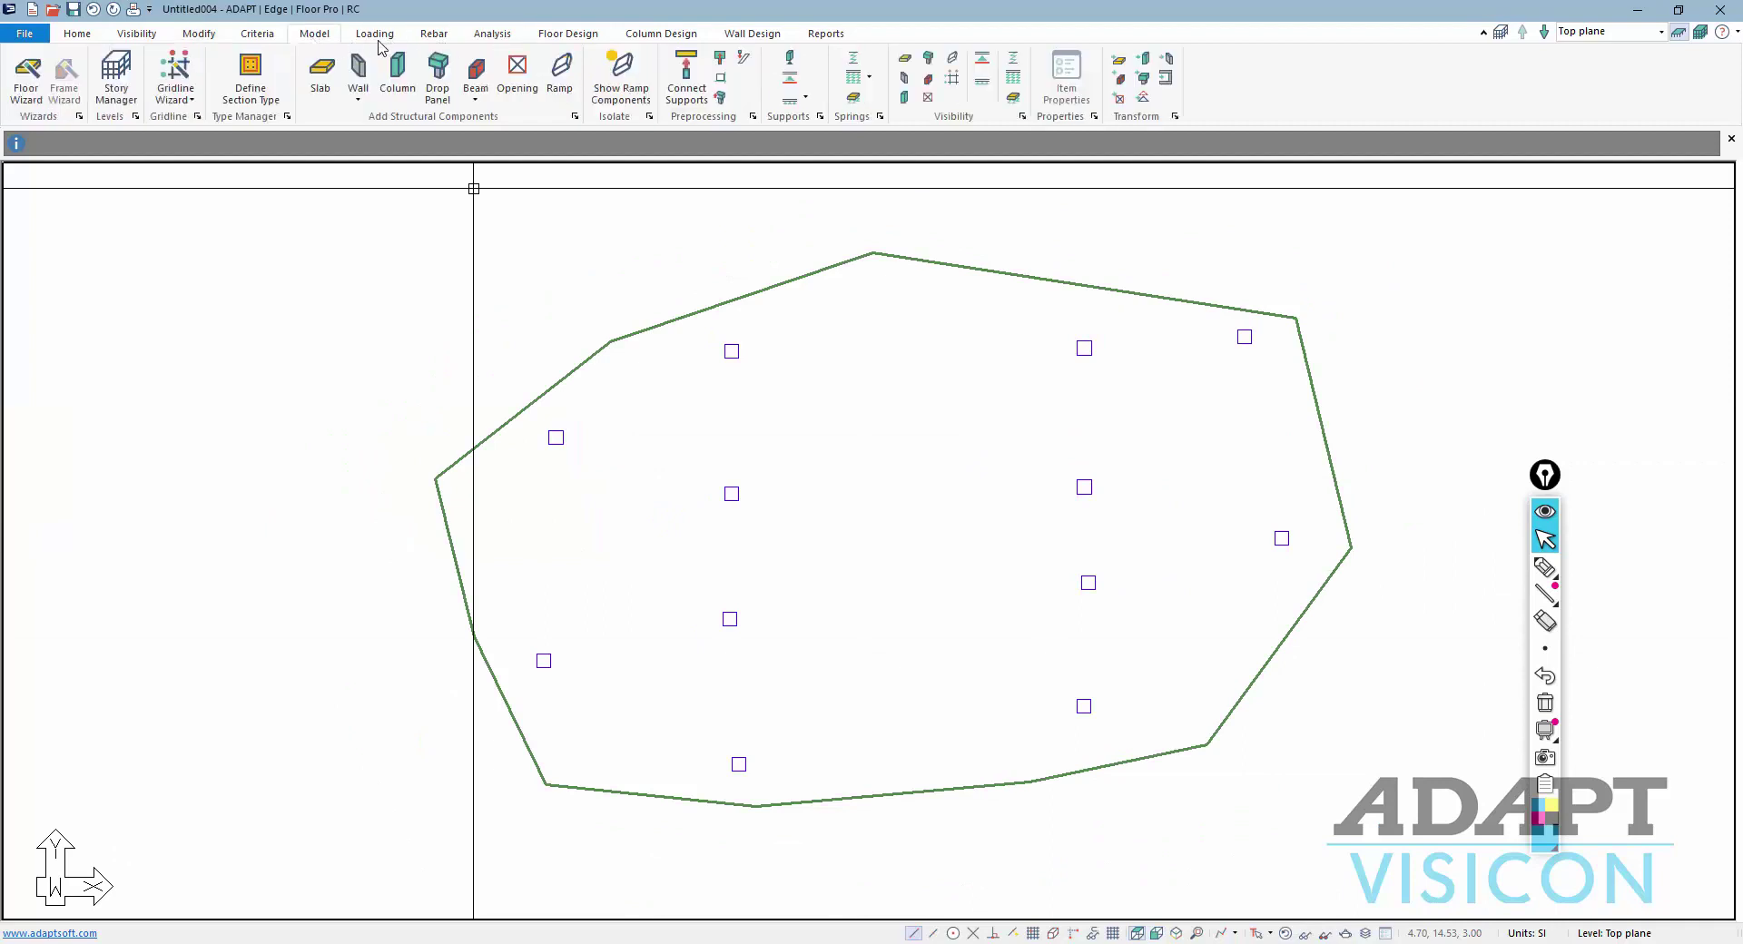
pyautogui.click(556, 70)
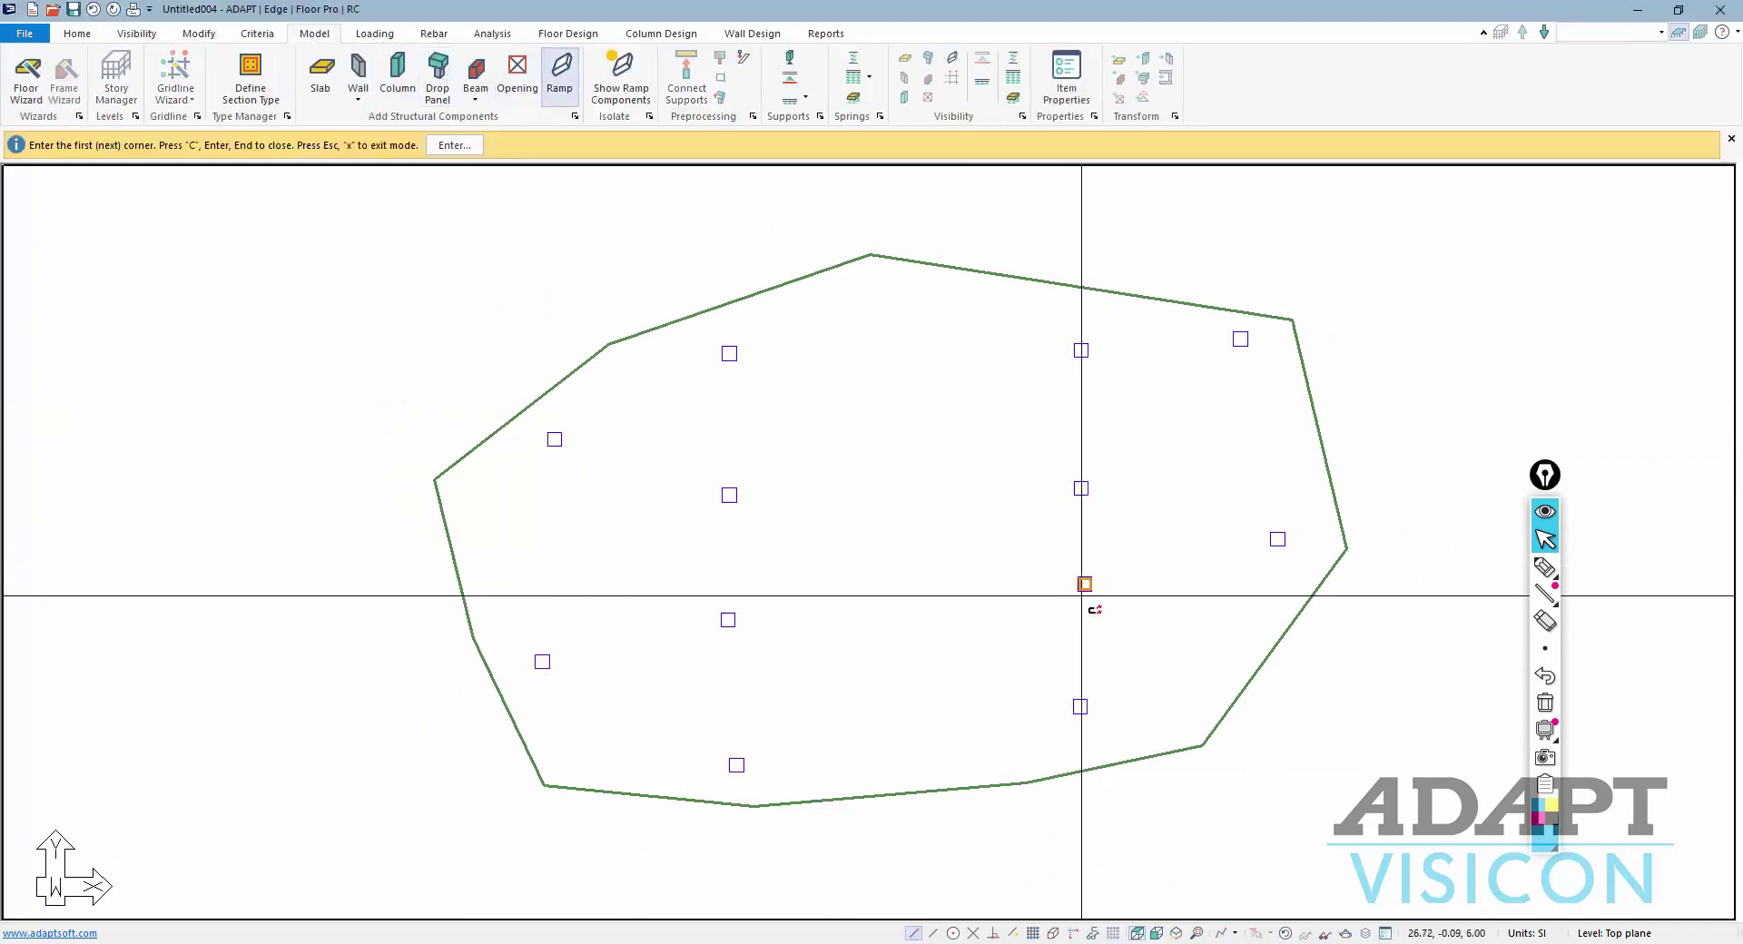
pyautogui.click(1084, 584)
pyautogui.click(1080, 706)
pyautogui.click(736, 765)
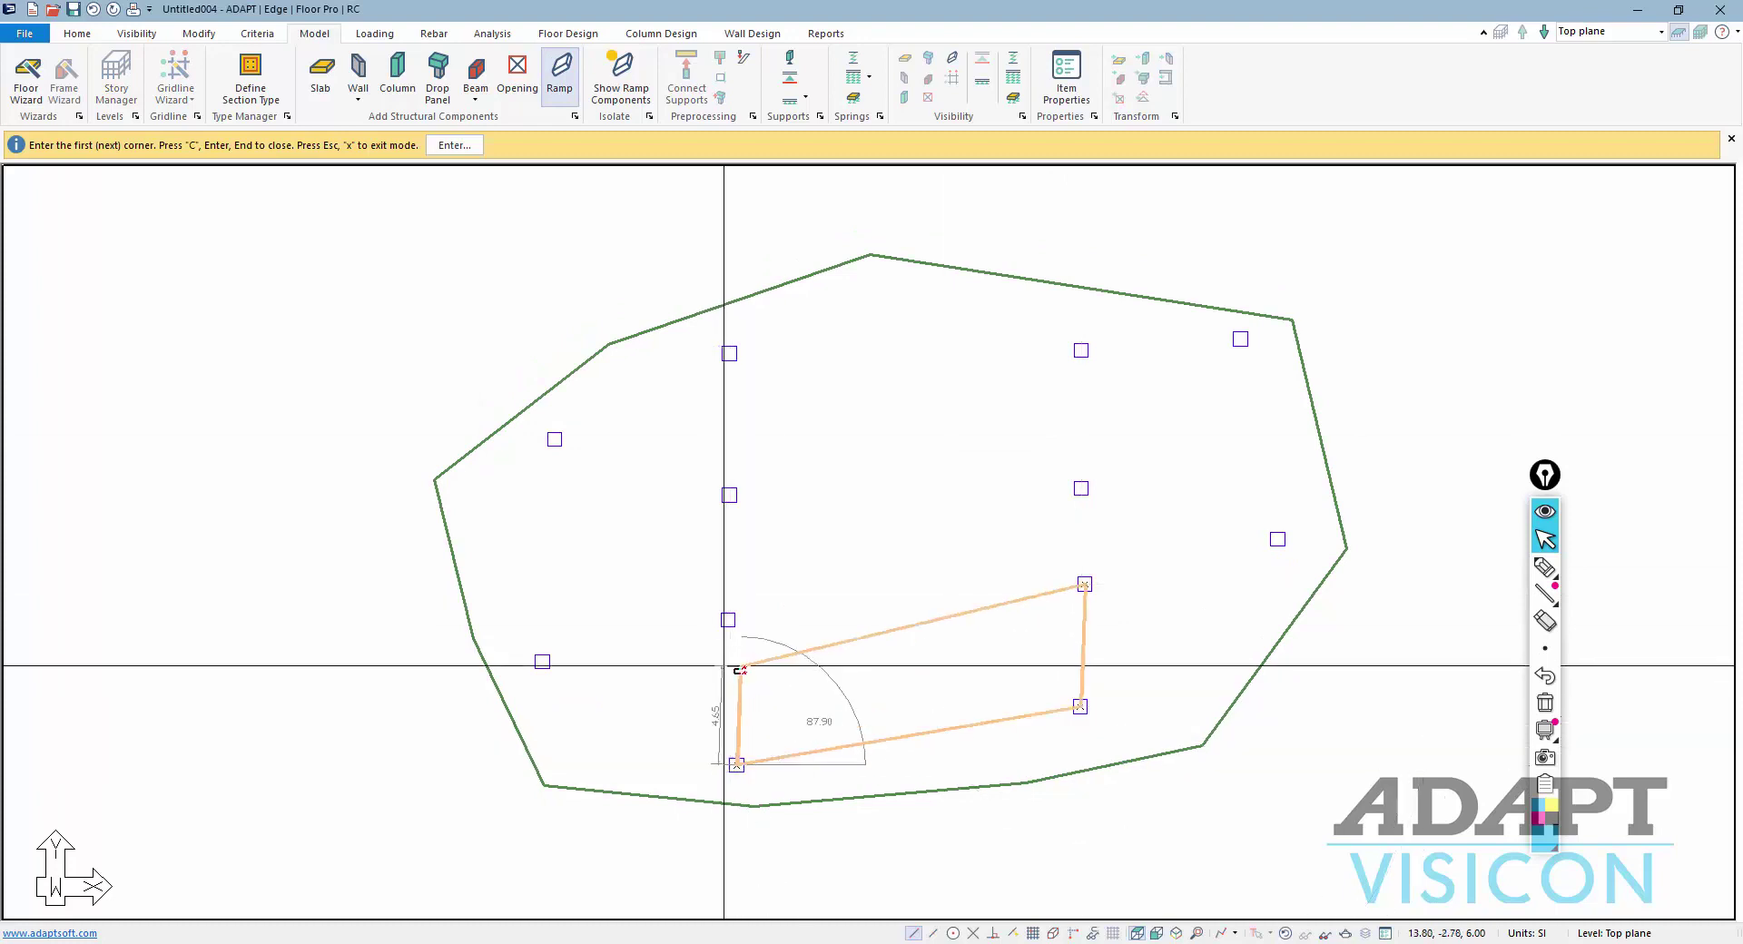
pyautogui.click(730, 623)
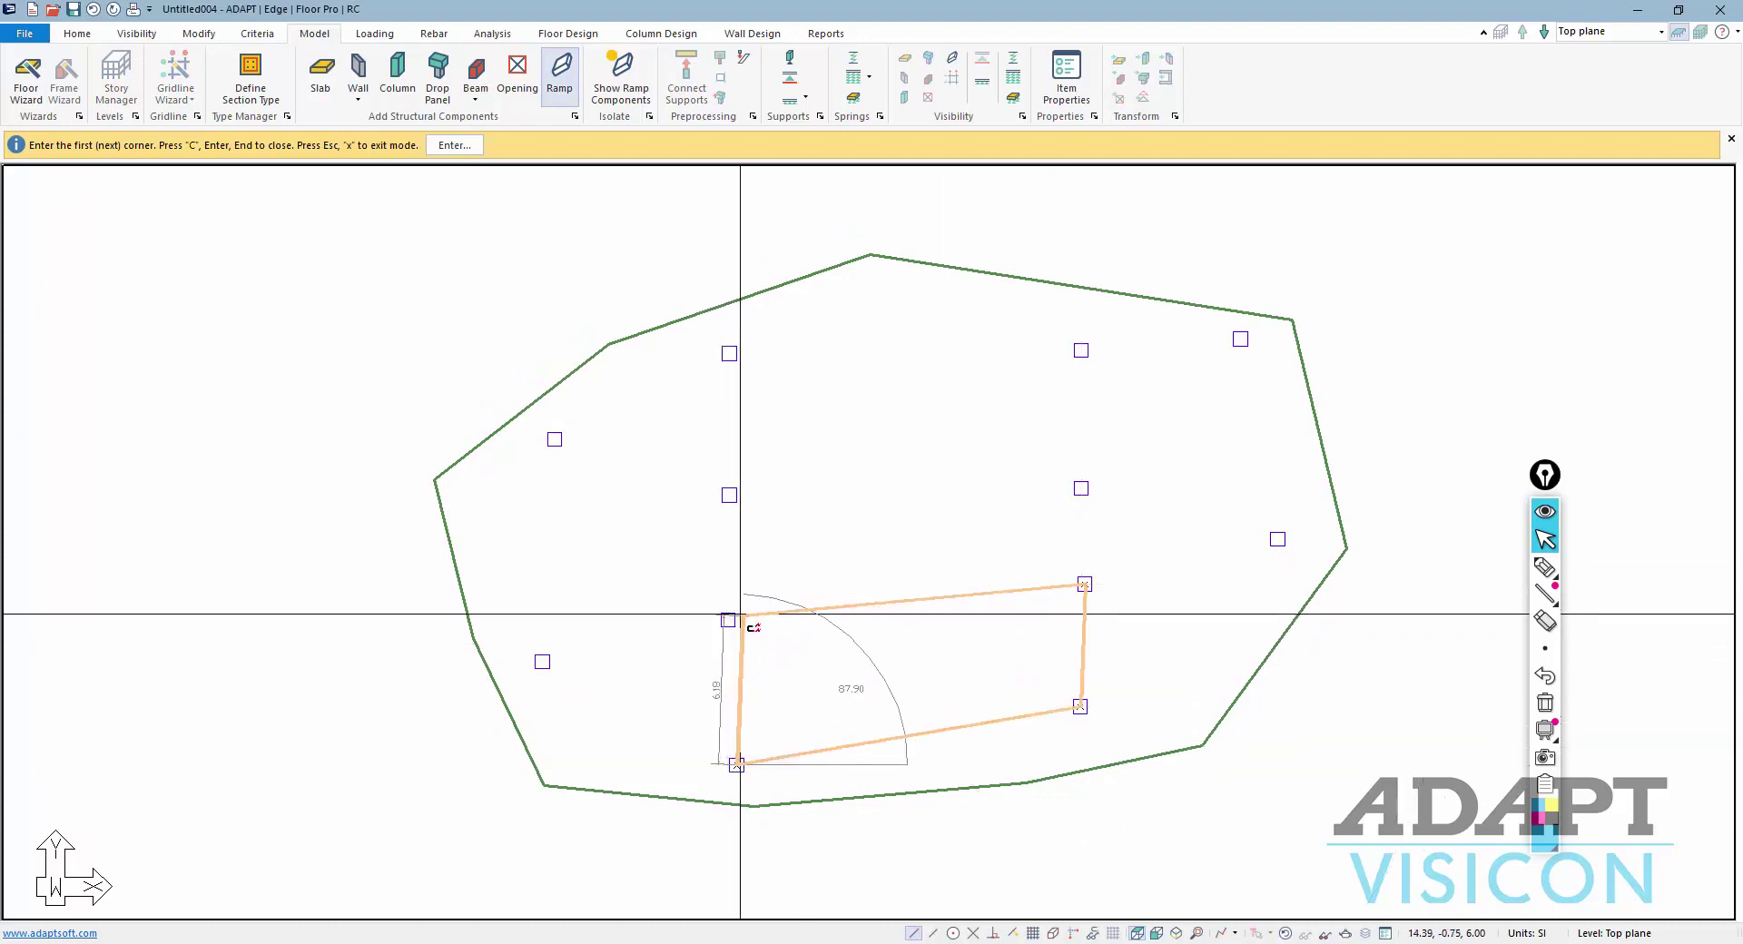
pyautogui.press('Return')
pyautogui.rightClick(879, 509)
pyautogui.click(908, 518)
# With all levels displayed, move the column beside the new ramp's upper-left corner onto that ramp corner
pyautogui.scroll(-1, 778, 633)
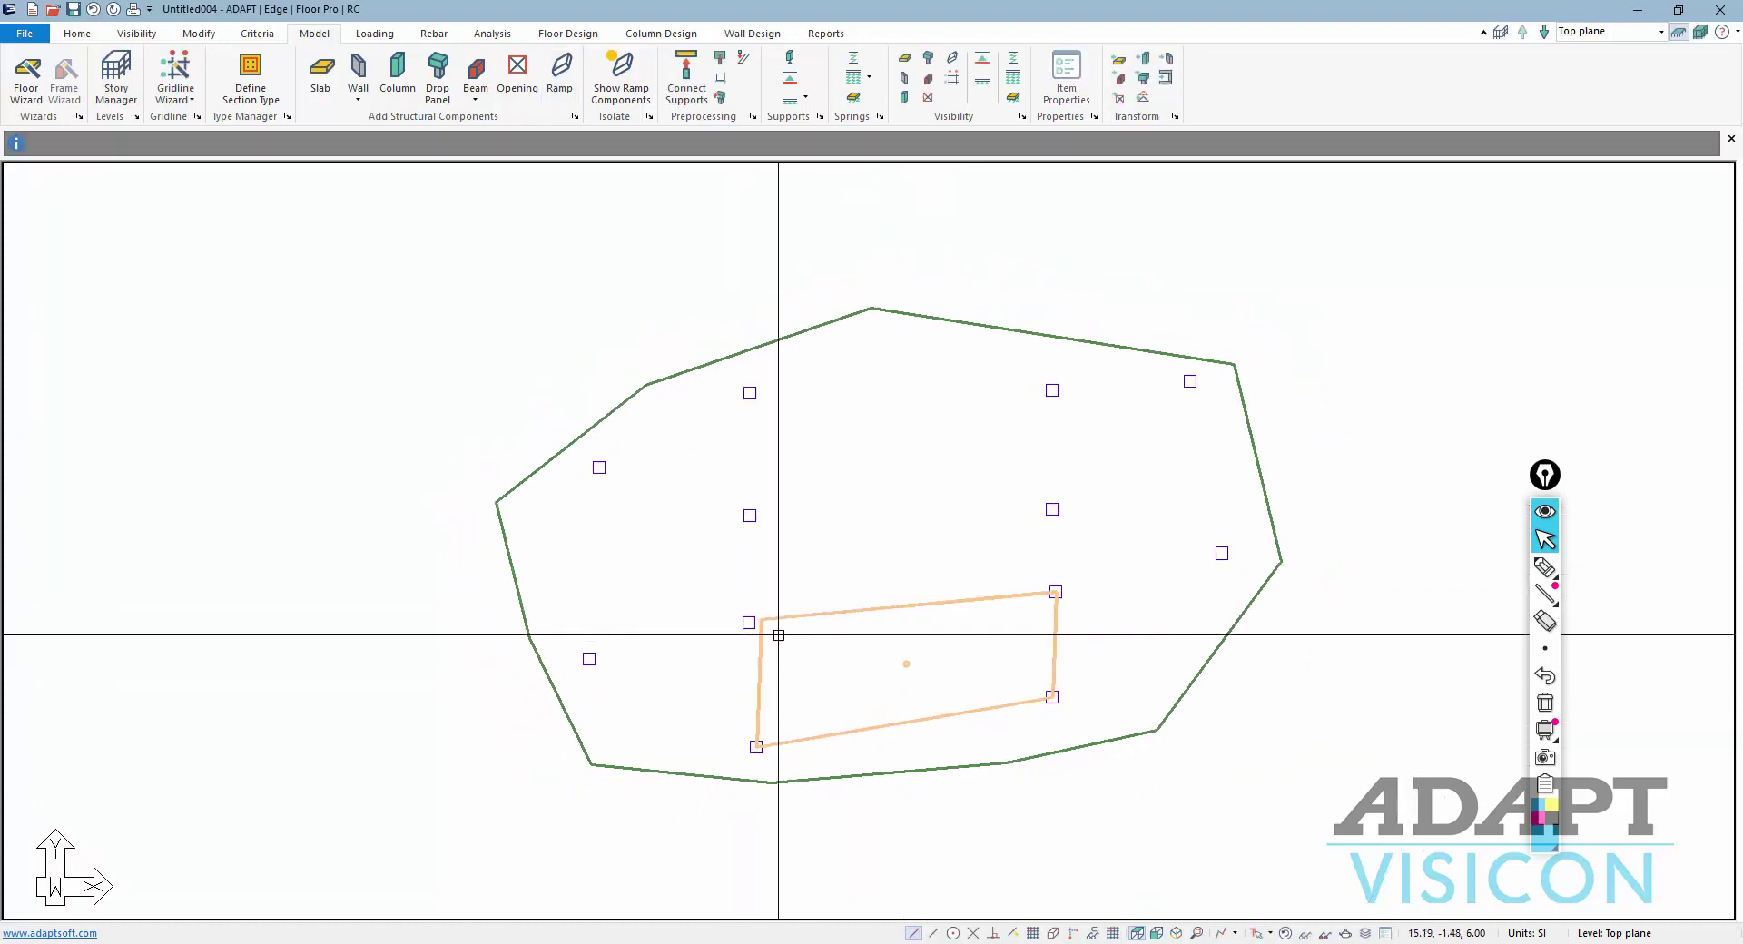
pyautogui.scroll(1, 750, 595)
pyautogui.click(1700, 32)
pyautogui.scroll(1, 739, 635)
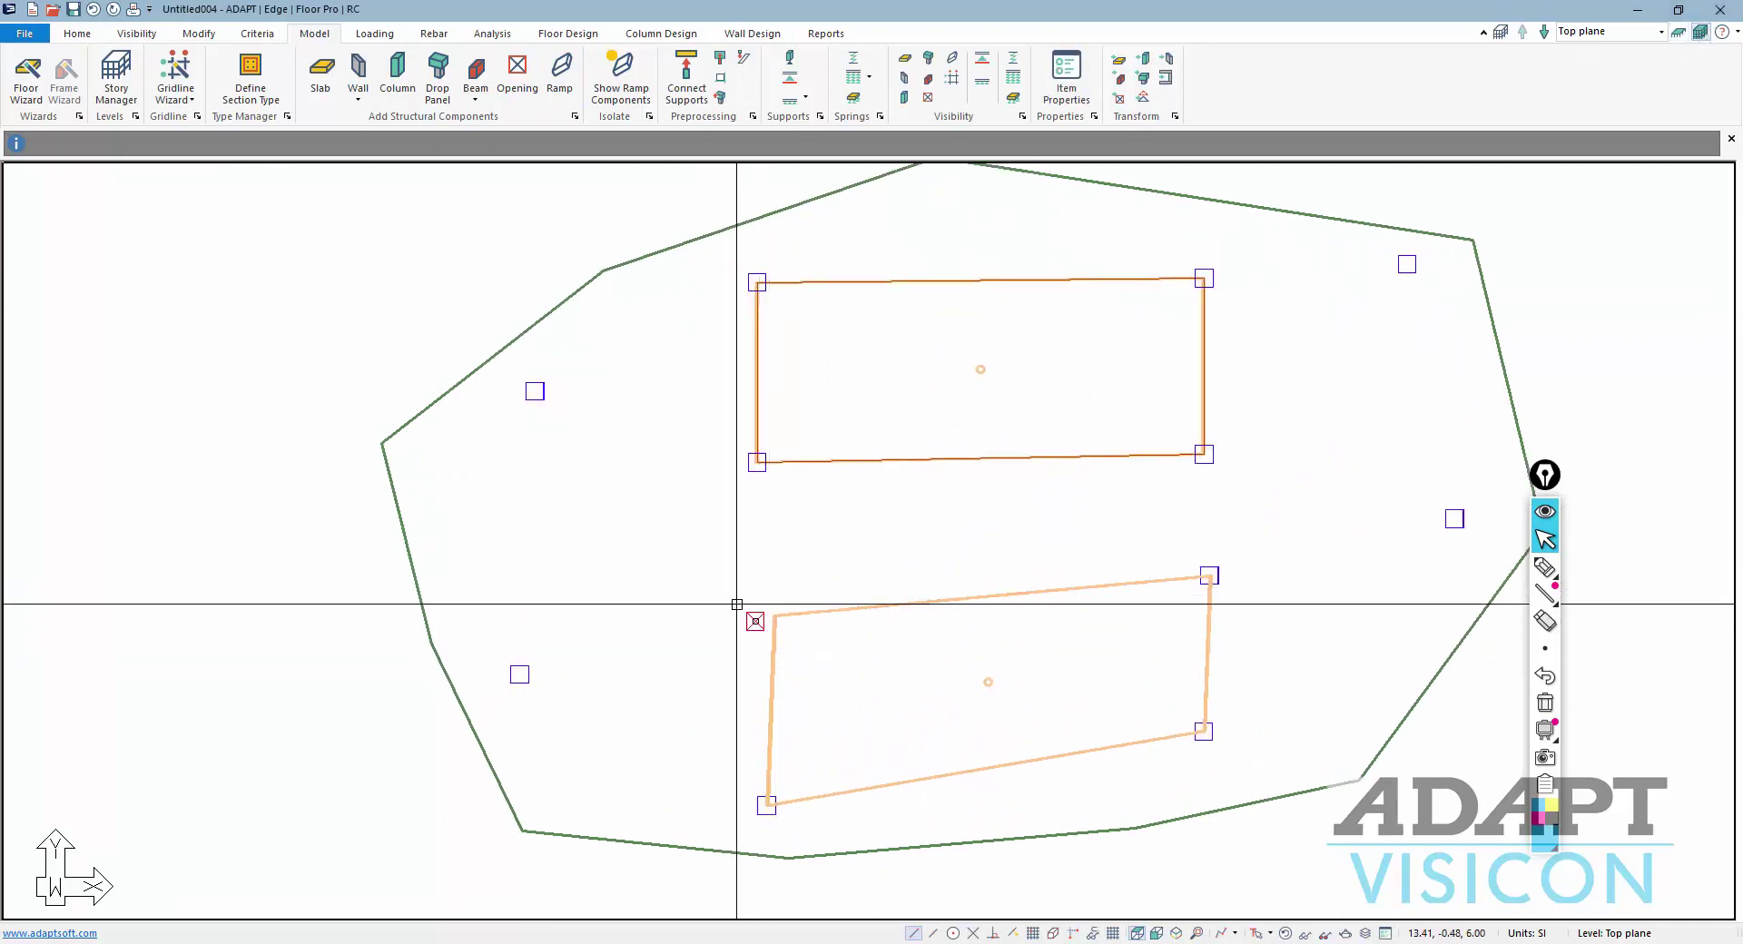
pyautogui.click(754, 622)
pyautogui.click(772, 615)
pyautogui.scroll(-2, 903, 625)
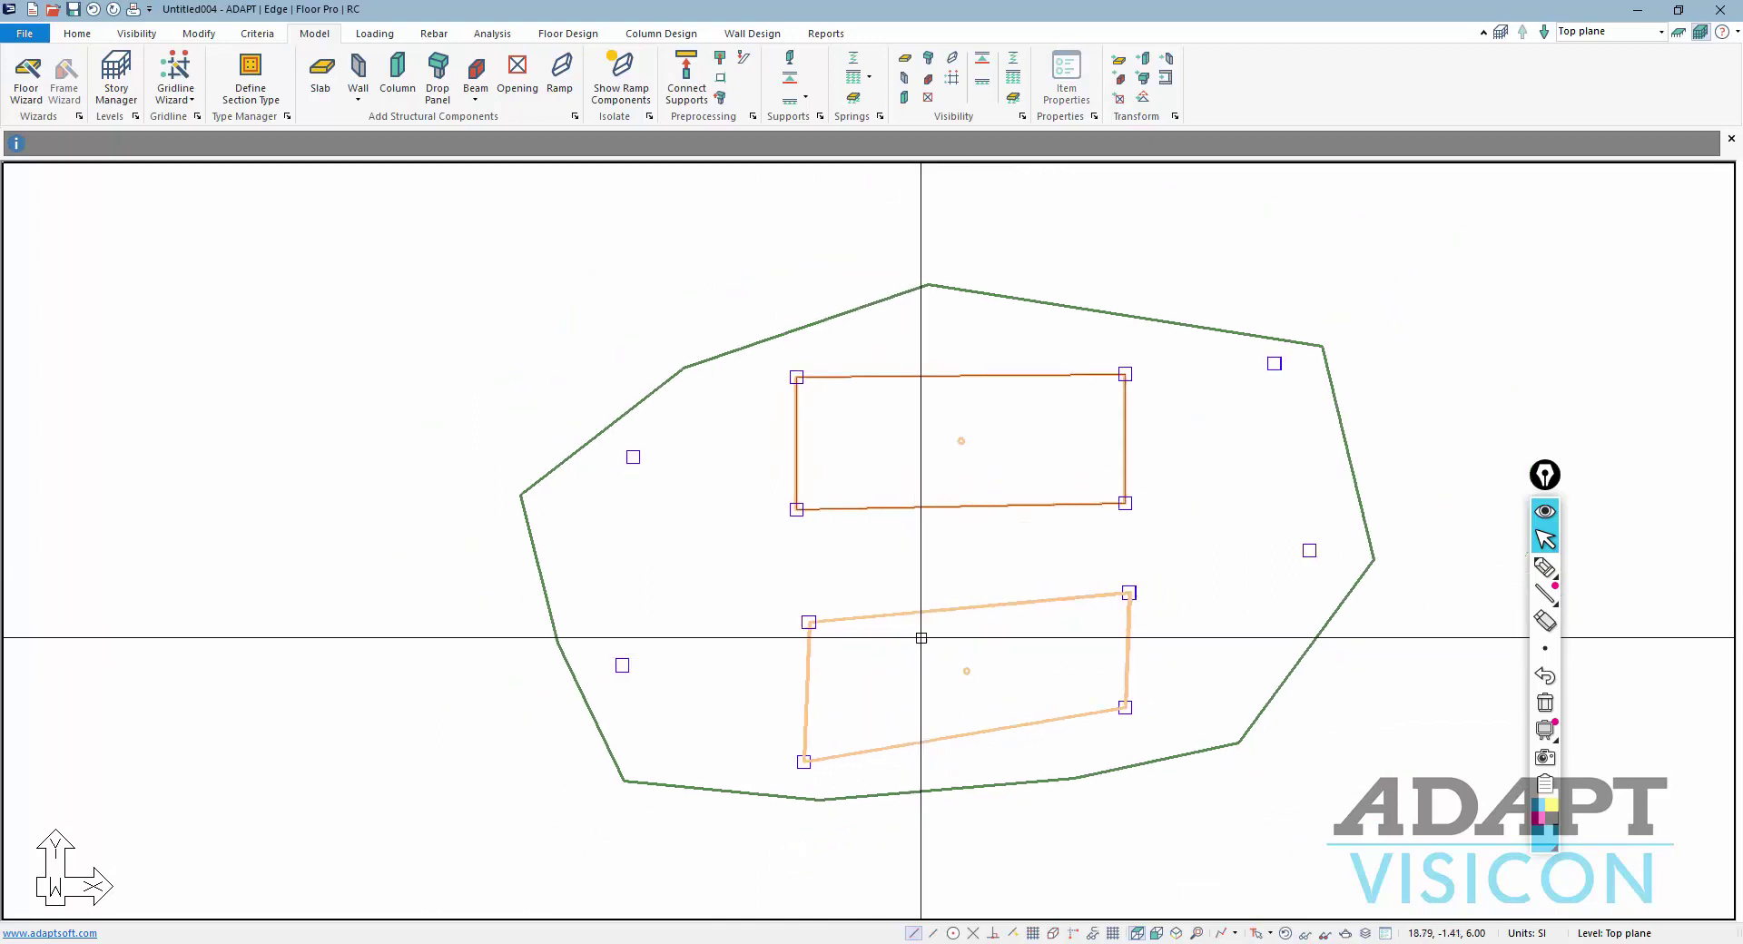
pyautogui.scroll(1, 1027, 681)
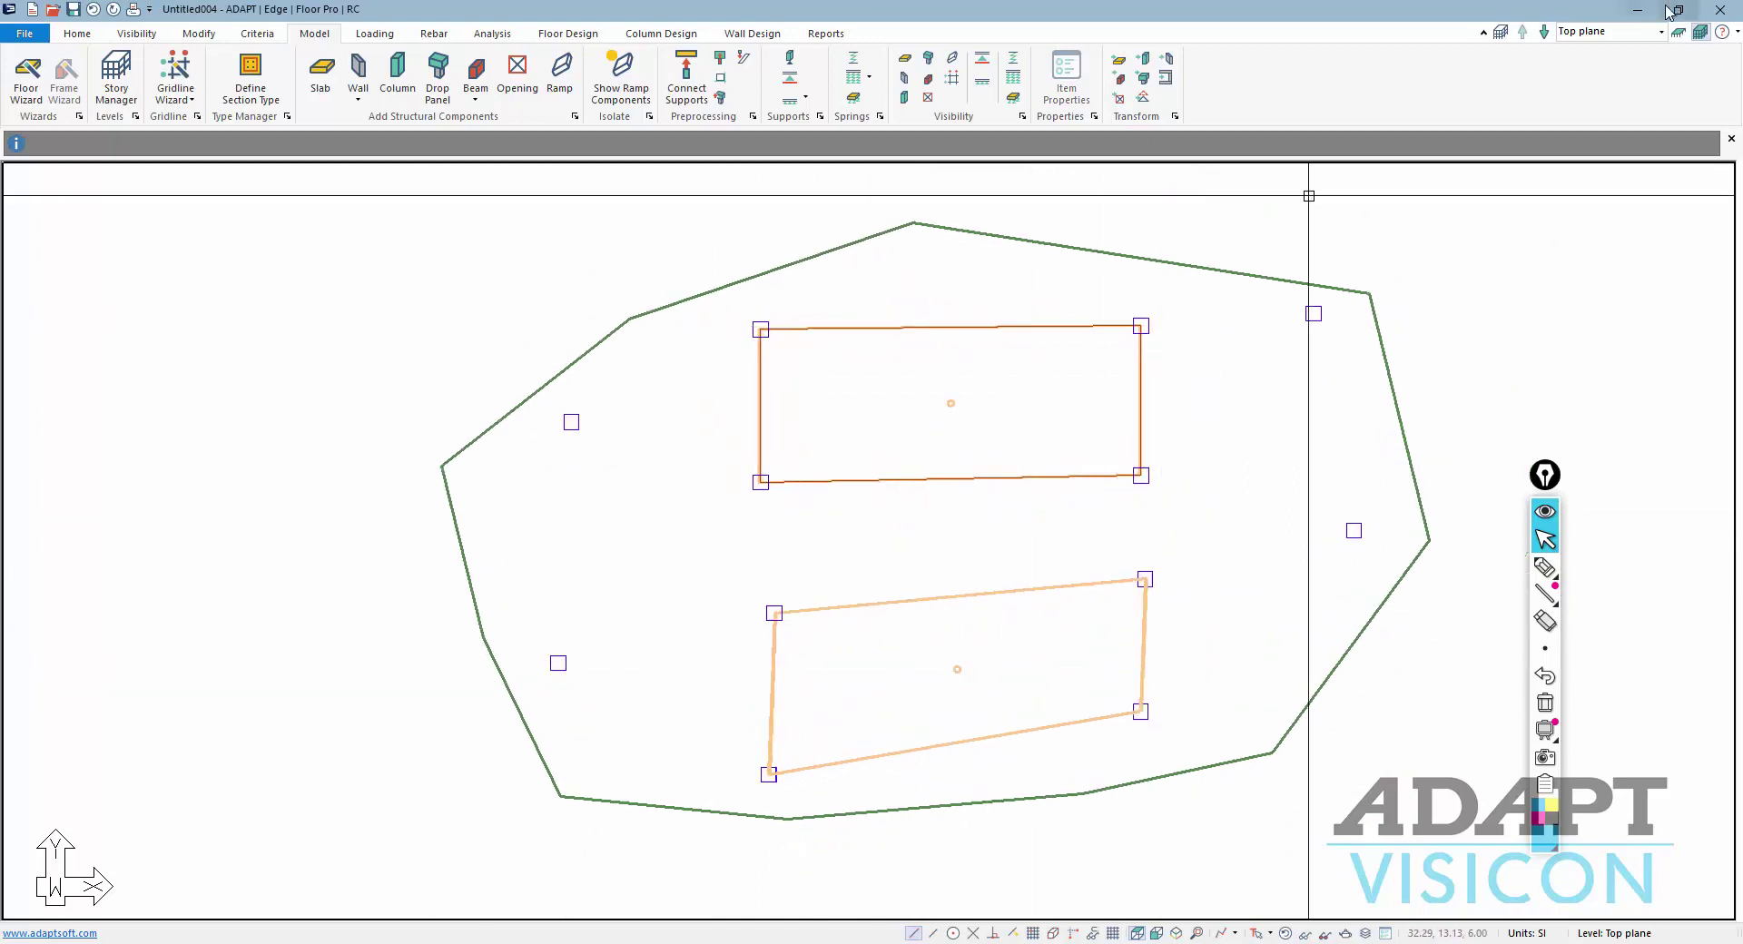
# Isolate the top level and insert five vertices along the slab's lower edge below the ramp
pyautogui.press('Delete')
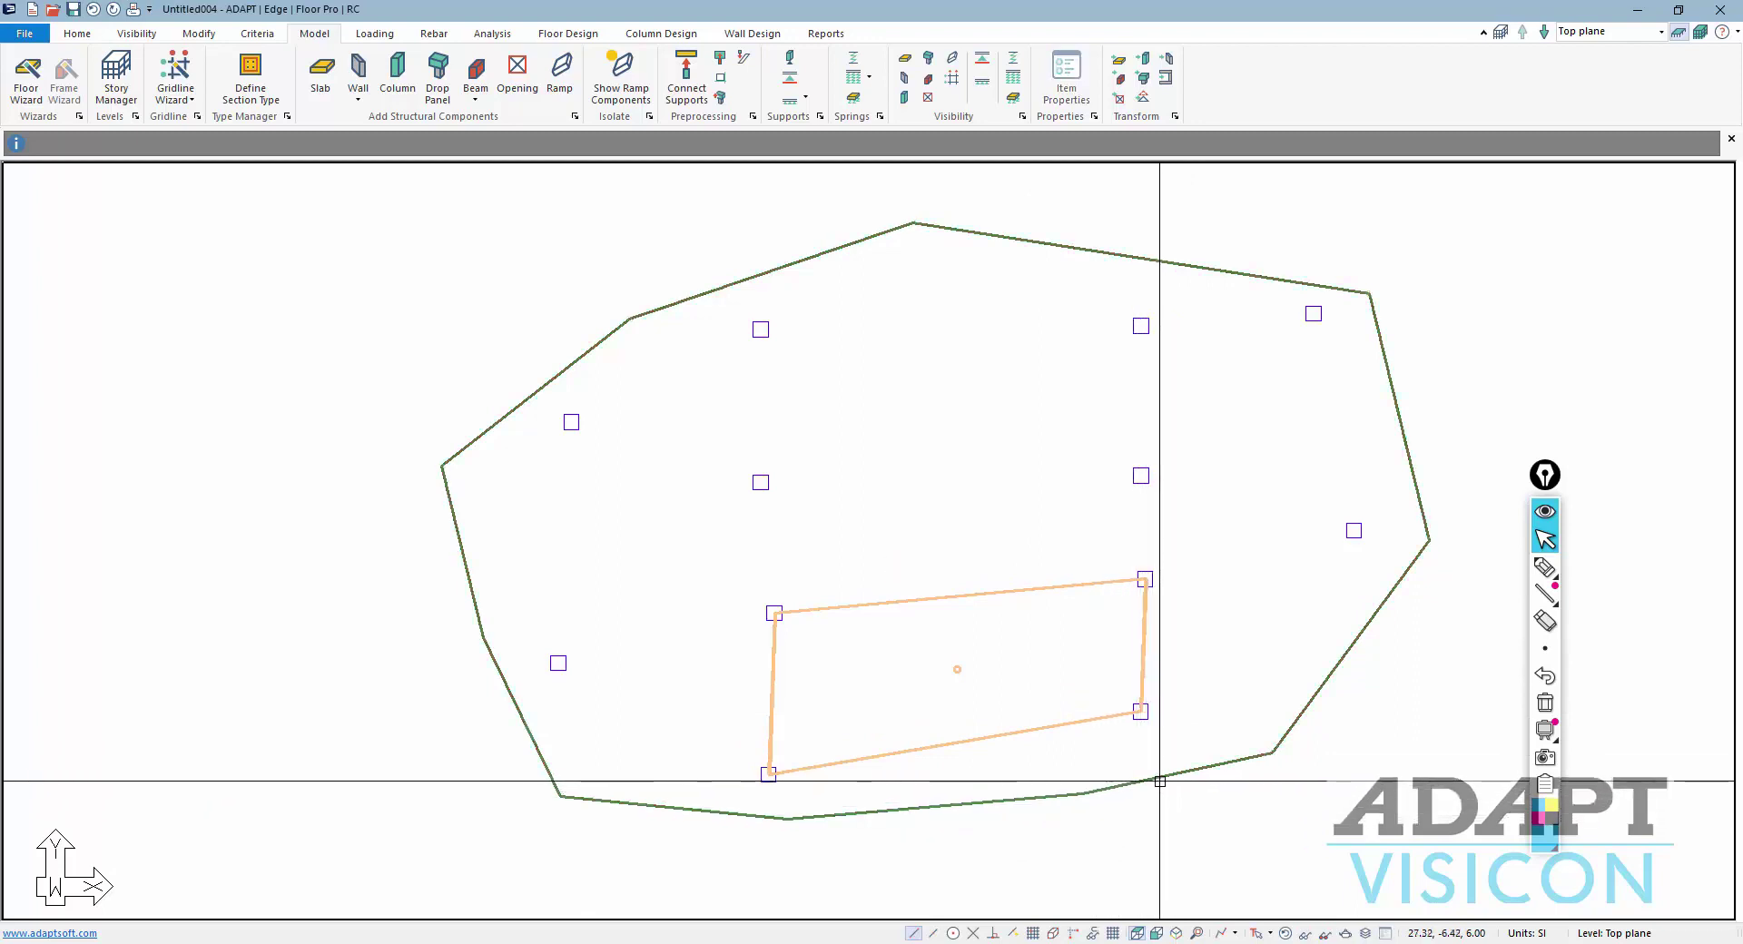
pyautogui.click(1160, 781)
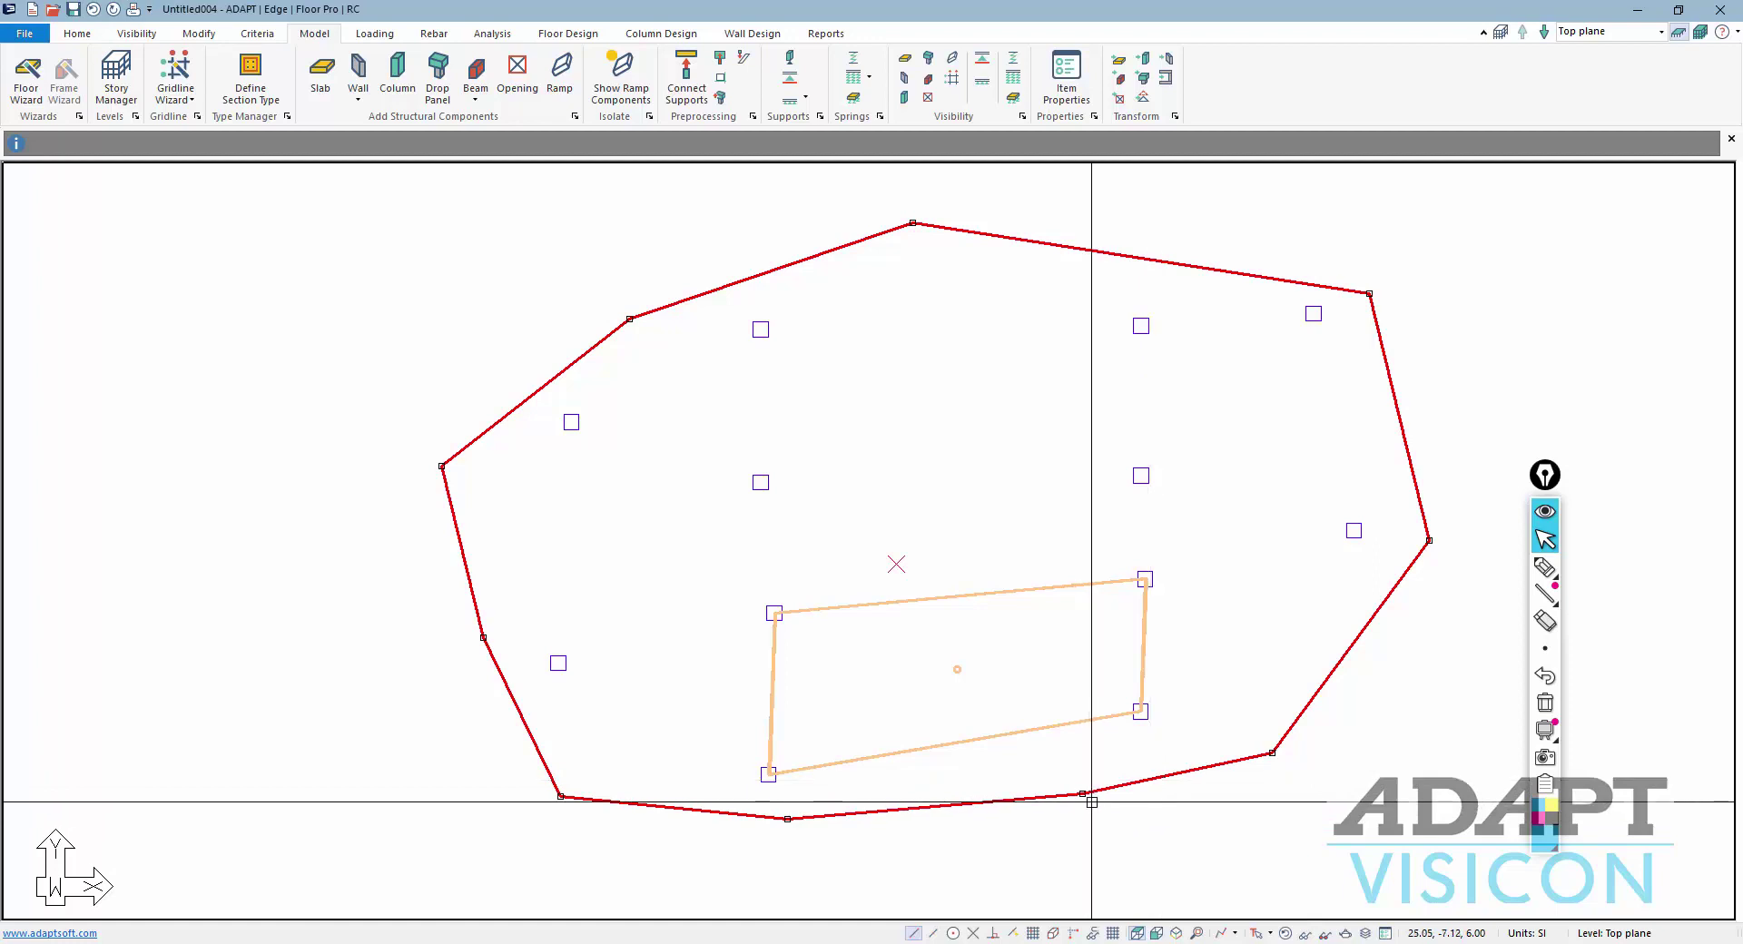
pyautogui.rightClick(1140, 782)
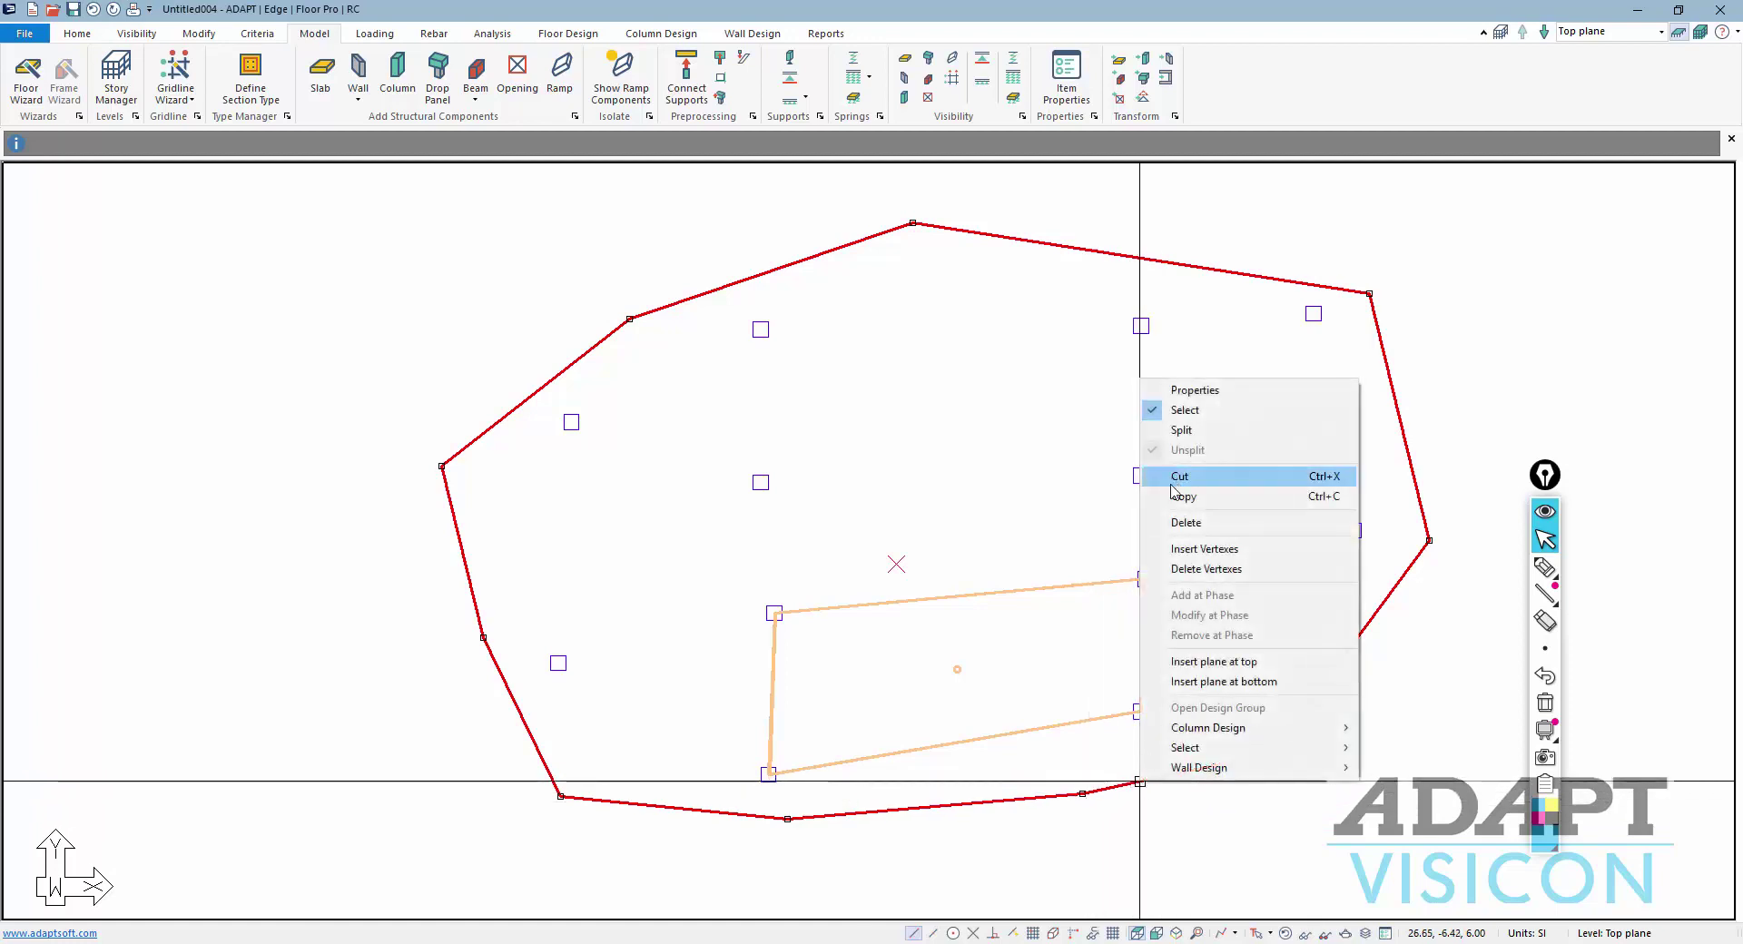
pyautogui.click(1191, 549)
pyautogui.click(1195, 770)
pyautogui.click(1135, 782)
pyautogui.click(1042, 797)
pyautogui.click(943, 805)
pyautogui.click(890, 810)
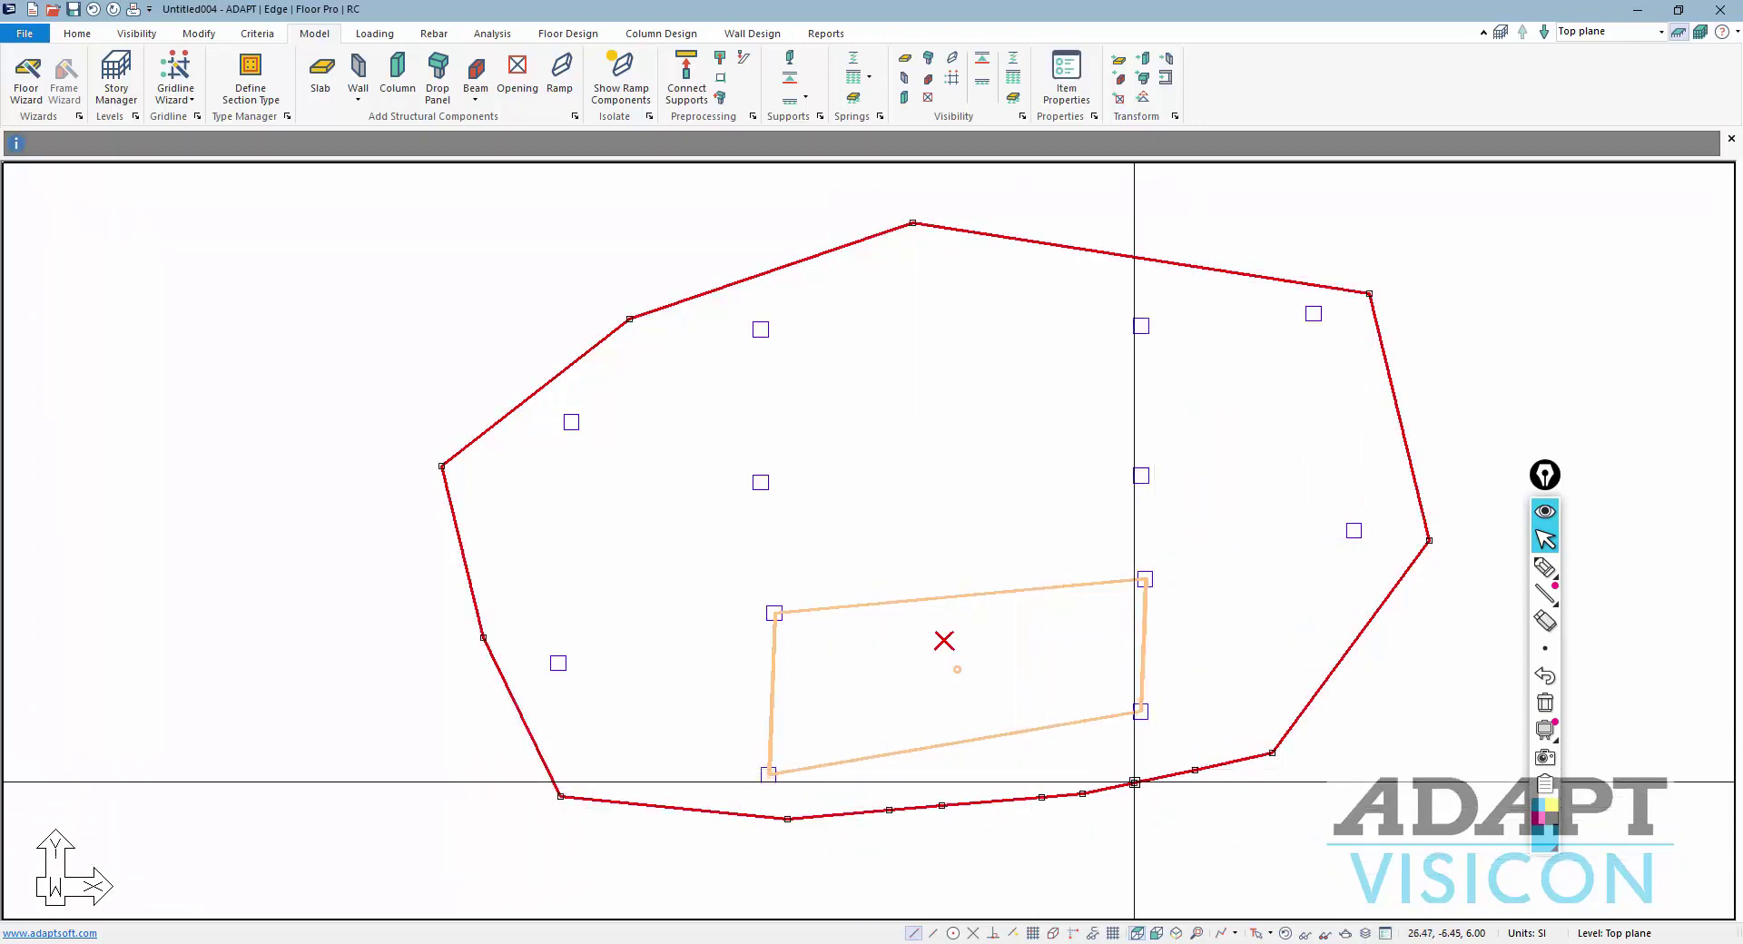
# Move four vertices of the slab's lower edge onto the ramp's four corners to cut the slab back around the ramp
pyautogui.click(1082, 793)
pyautogui.click(1141, 711)
pyautogui.click(1041, 796)
pyautogui.click(1144, 581)
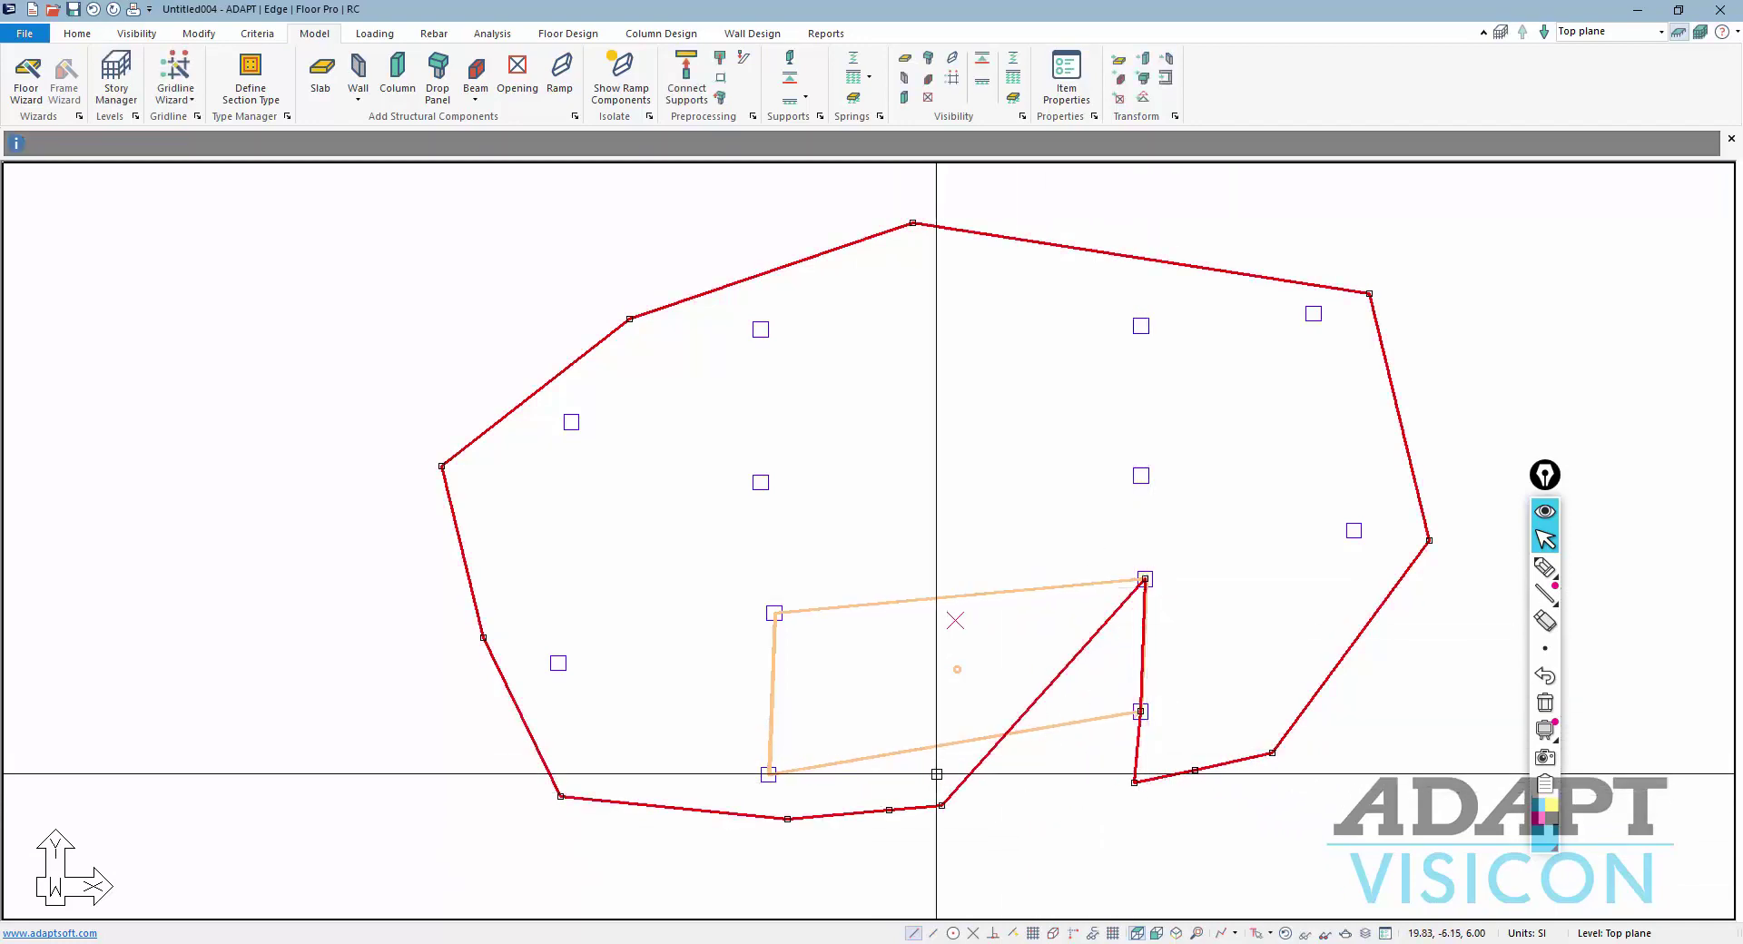
pyautogui.click(941, 806)
pyautogui.click(774, 613)
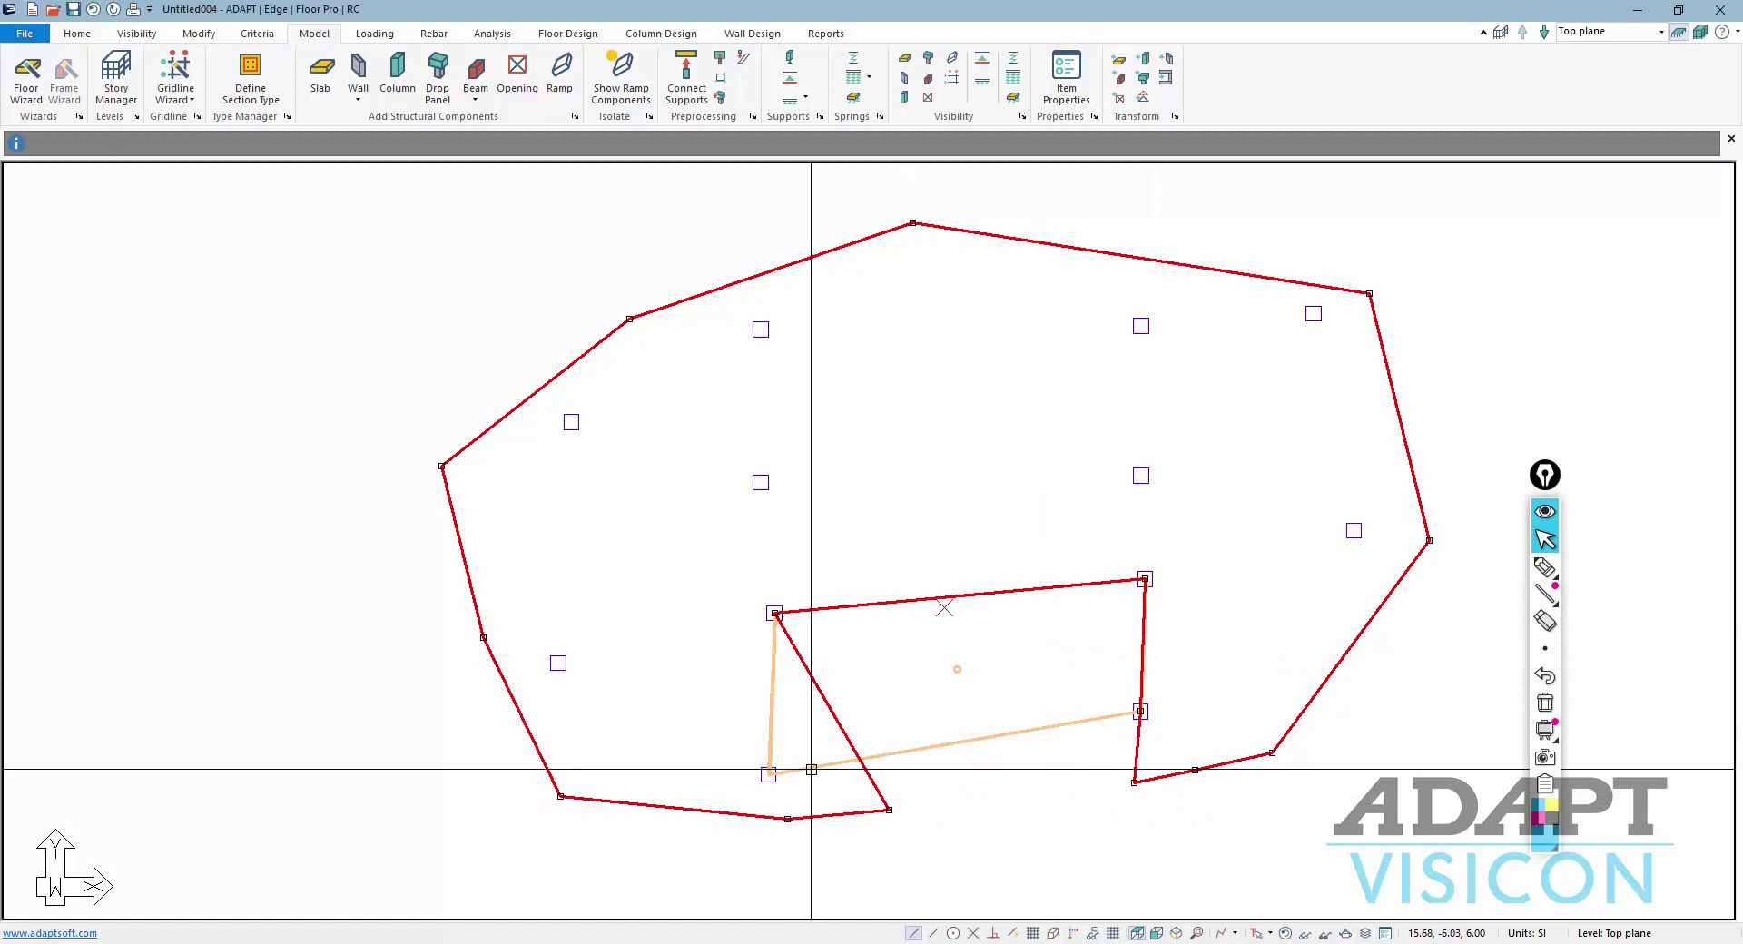
pyautogui.click(888, 808)
pyautogui.click(768, 775)
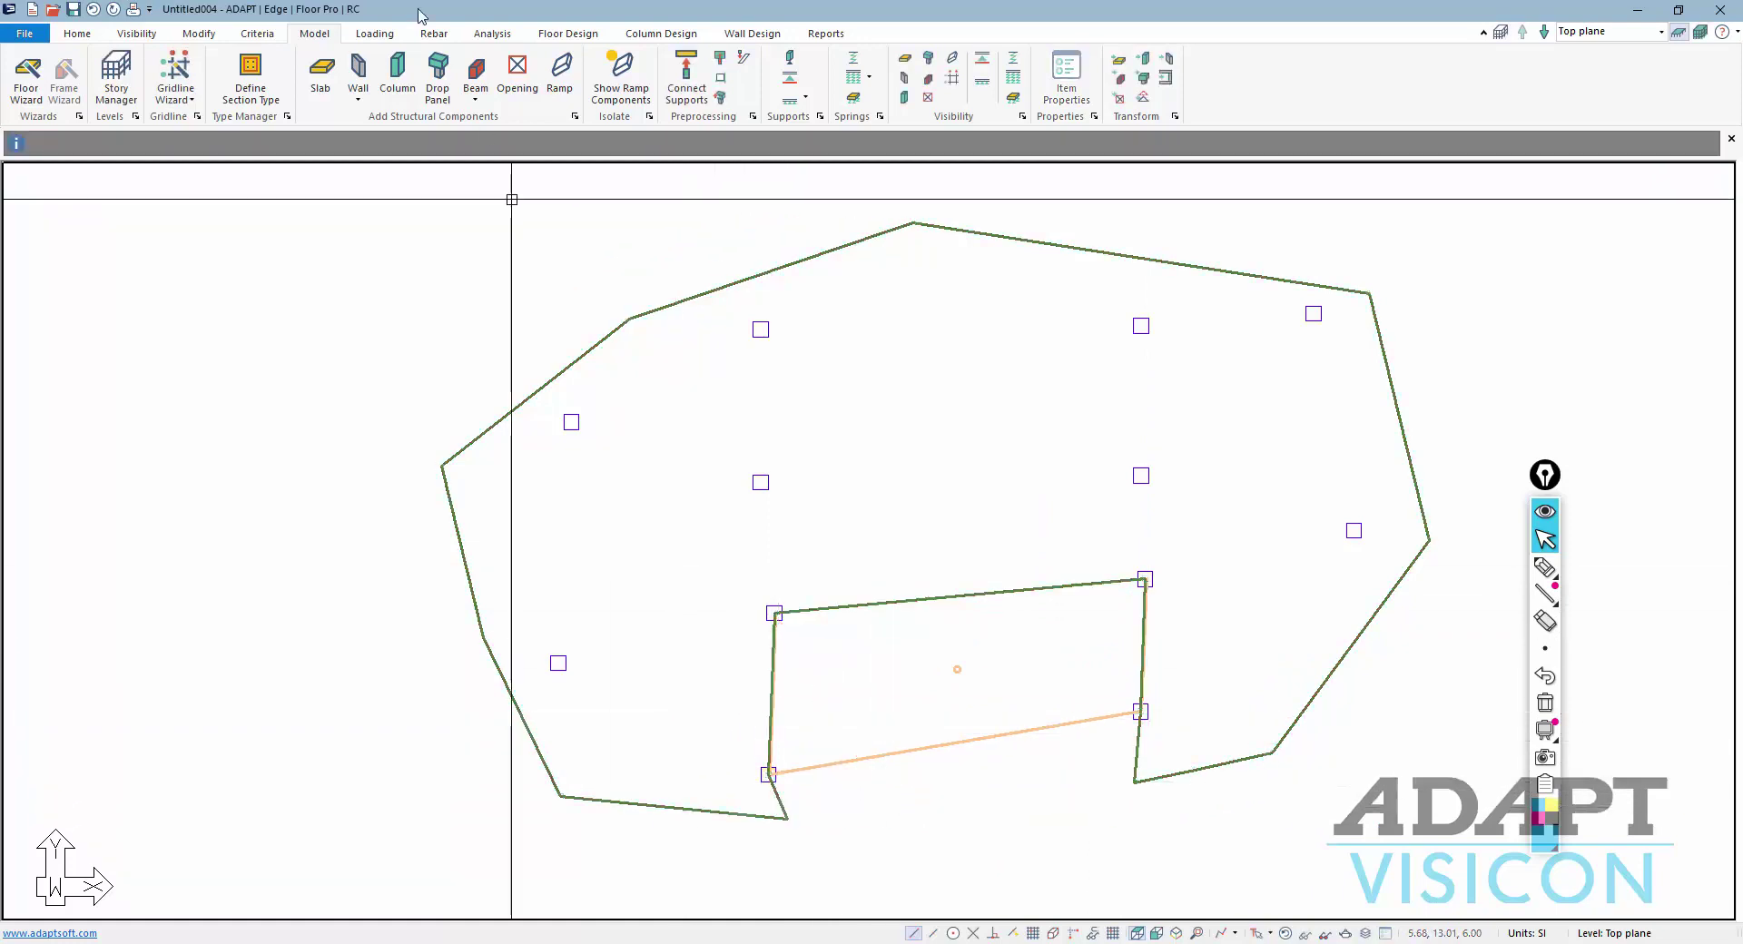
# Draw a slab filling the strip between the ramp's lower edge and the original outer edge of the top slab
pyautogui.click(325, 74)
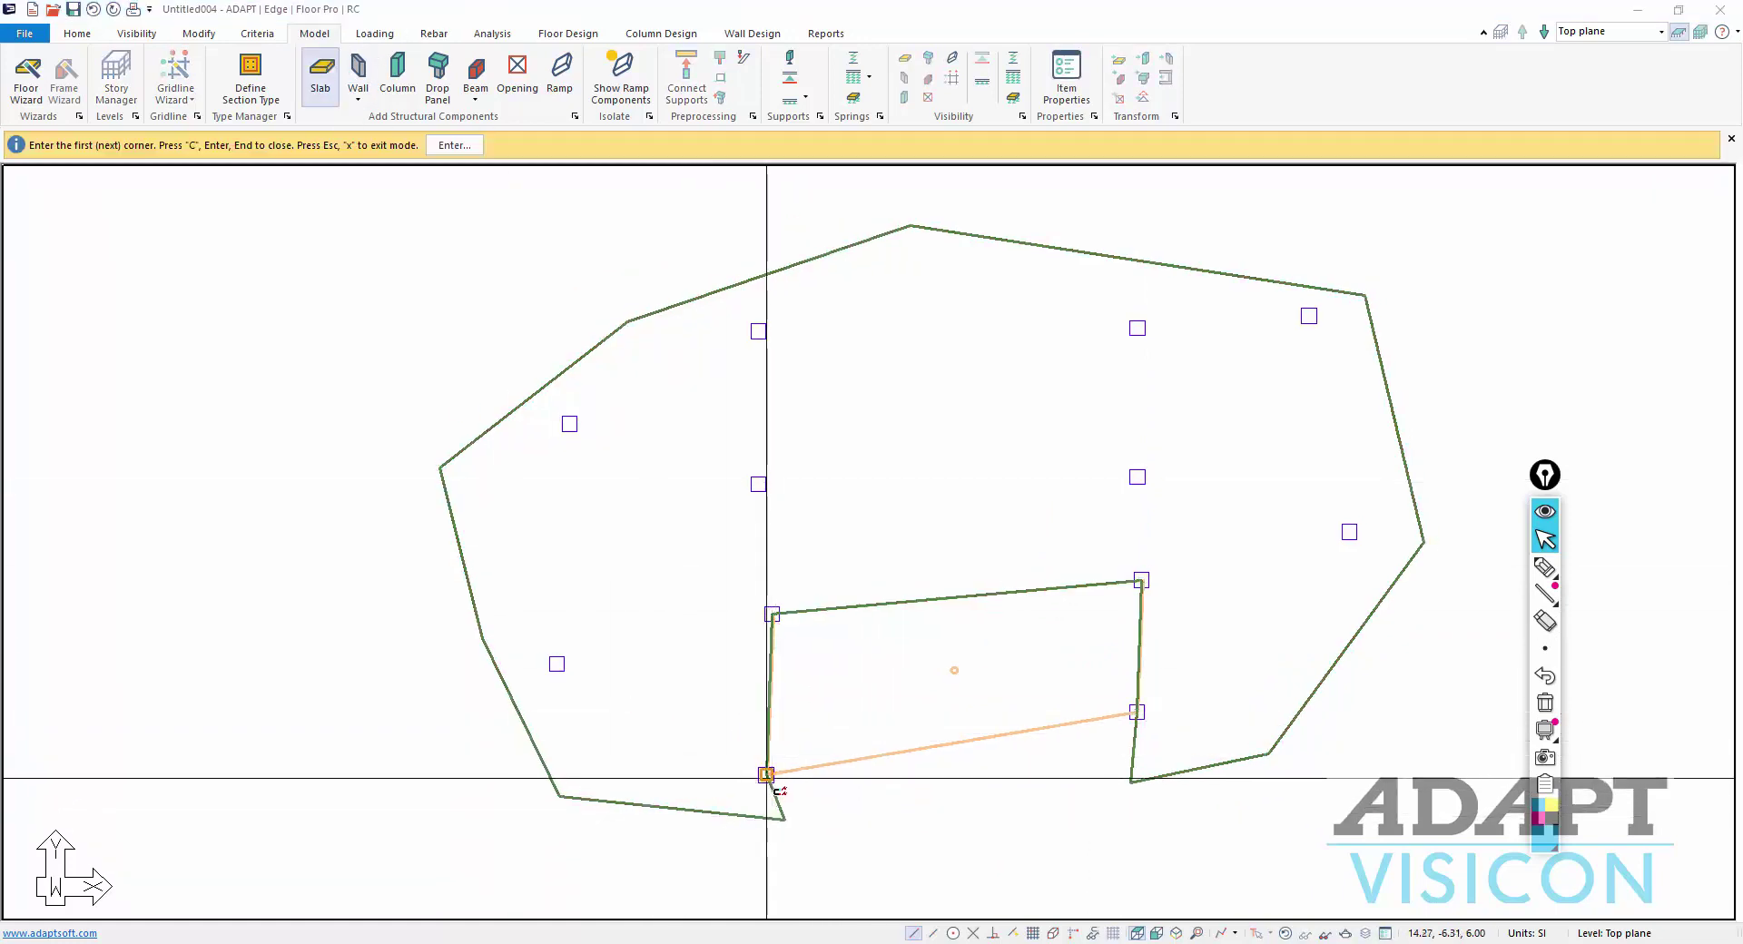
pyautogui.click(785, 819)
pyautogui.click(1131, 783)
pyautogui.scroll(5, 1167, 711)
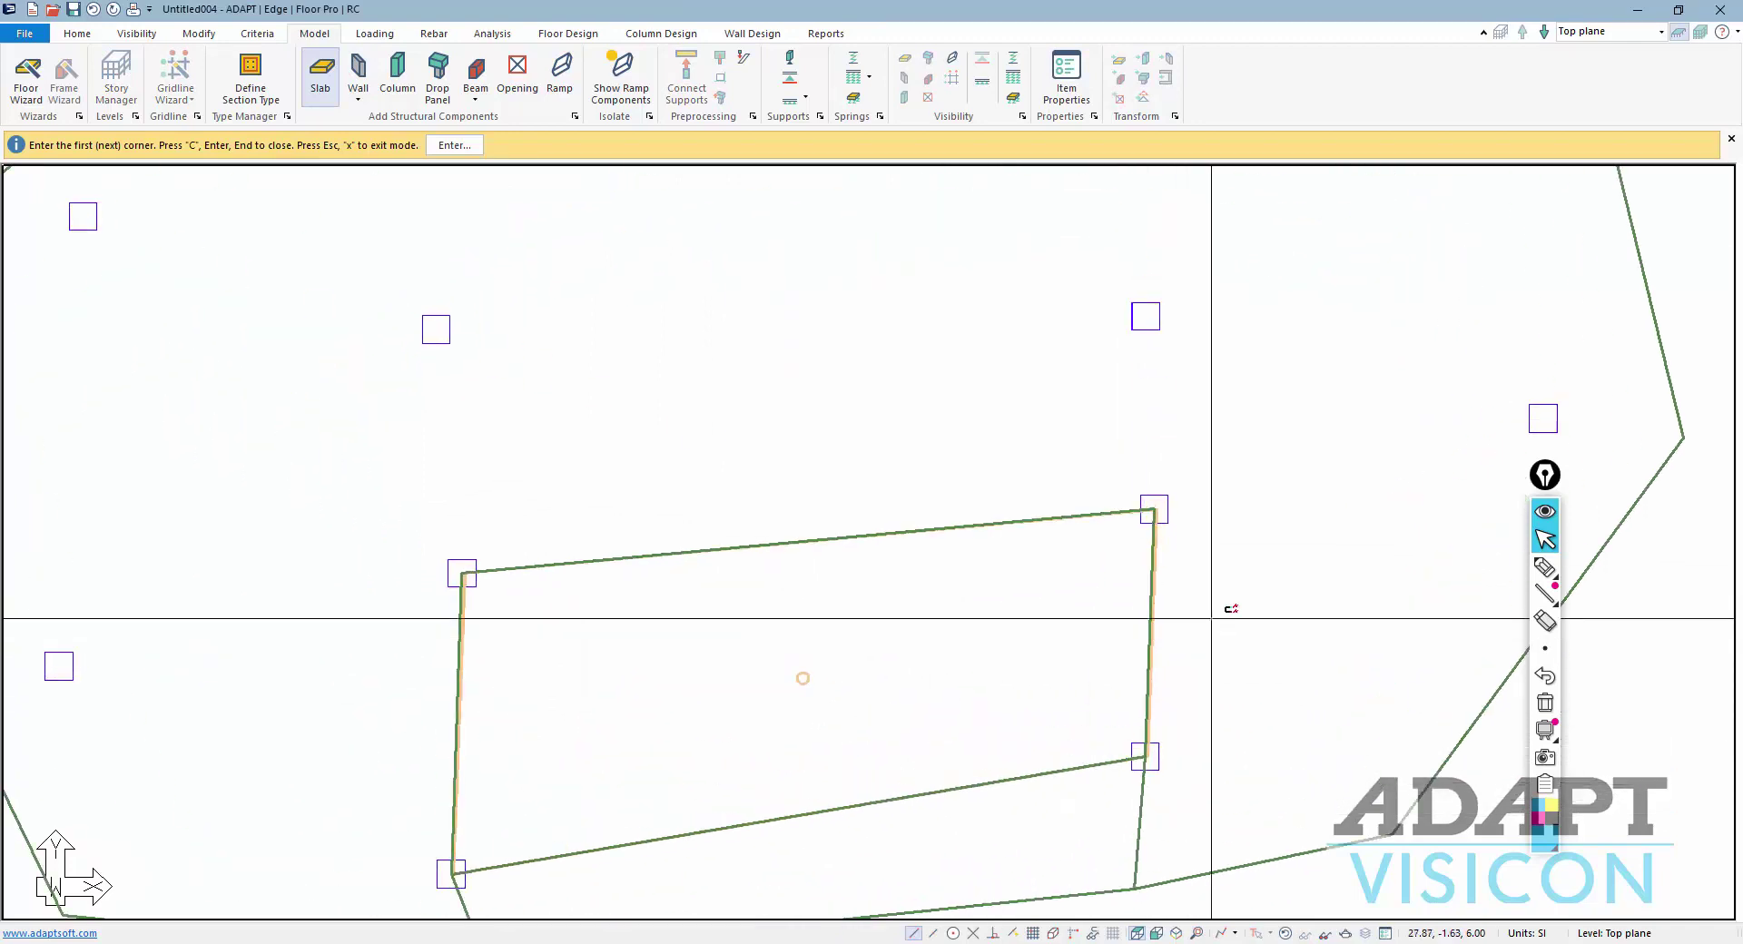
pyautogui.rightClick(1231, 566)
pyautogui.click(1268, 579)
# Align the slab cutout's upper-right vertex with the outer corner of the ramp and check the ramp's other side edges
pyautogui.scroll(5, 1162, 480)
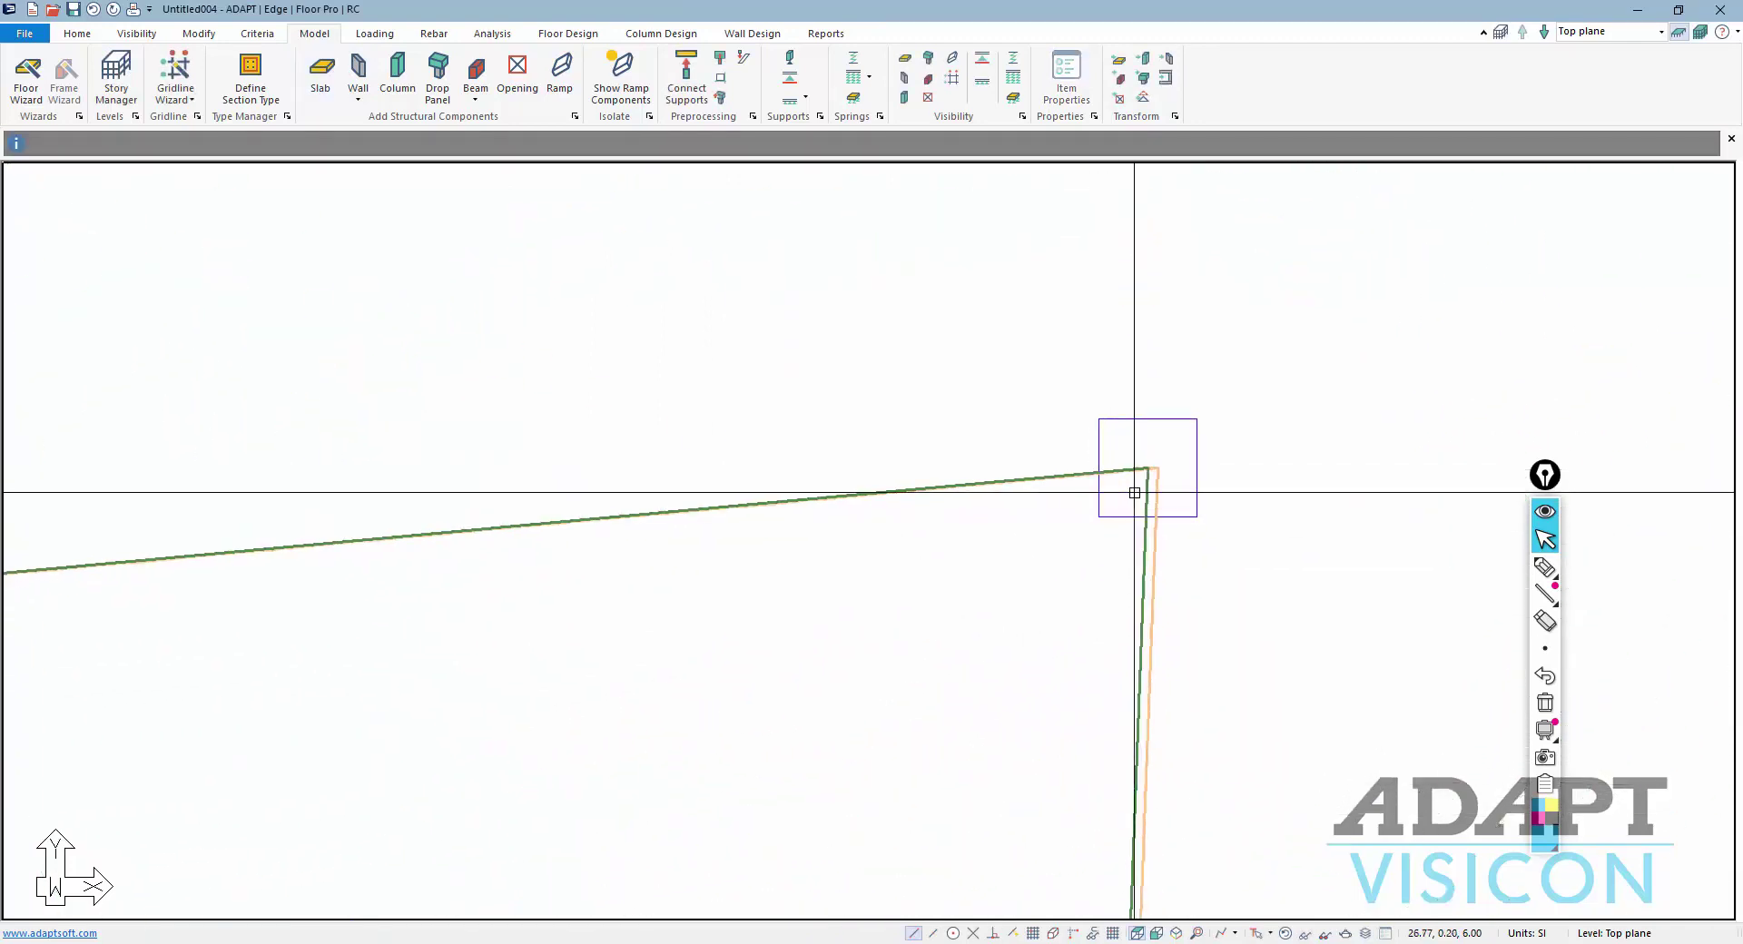
pyautogui.click(1152, 472)
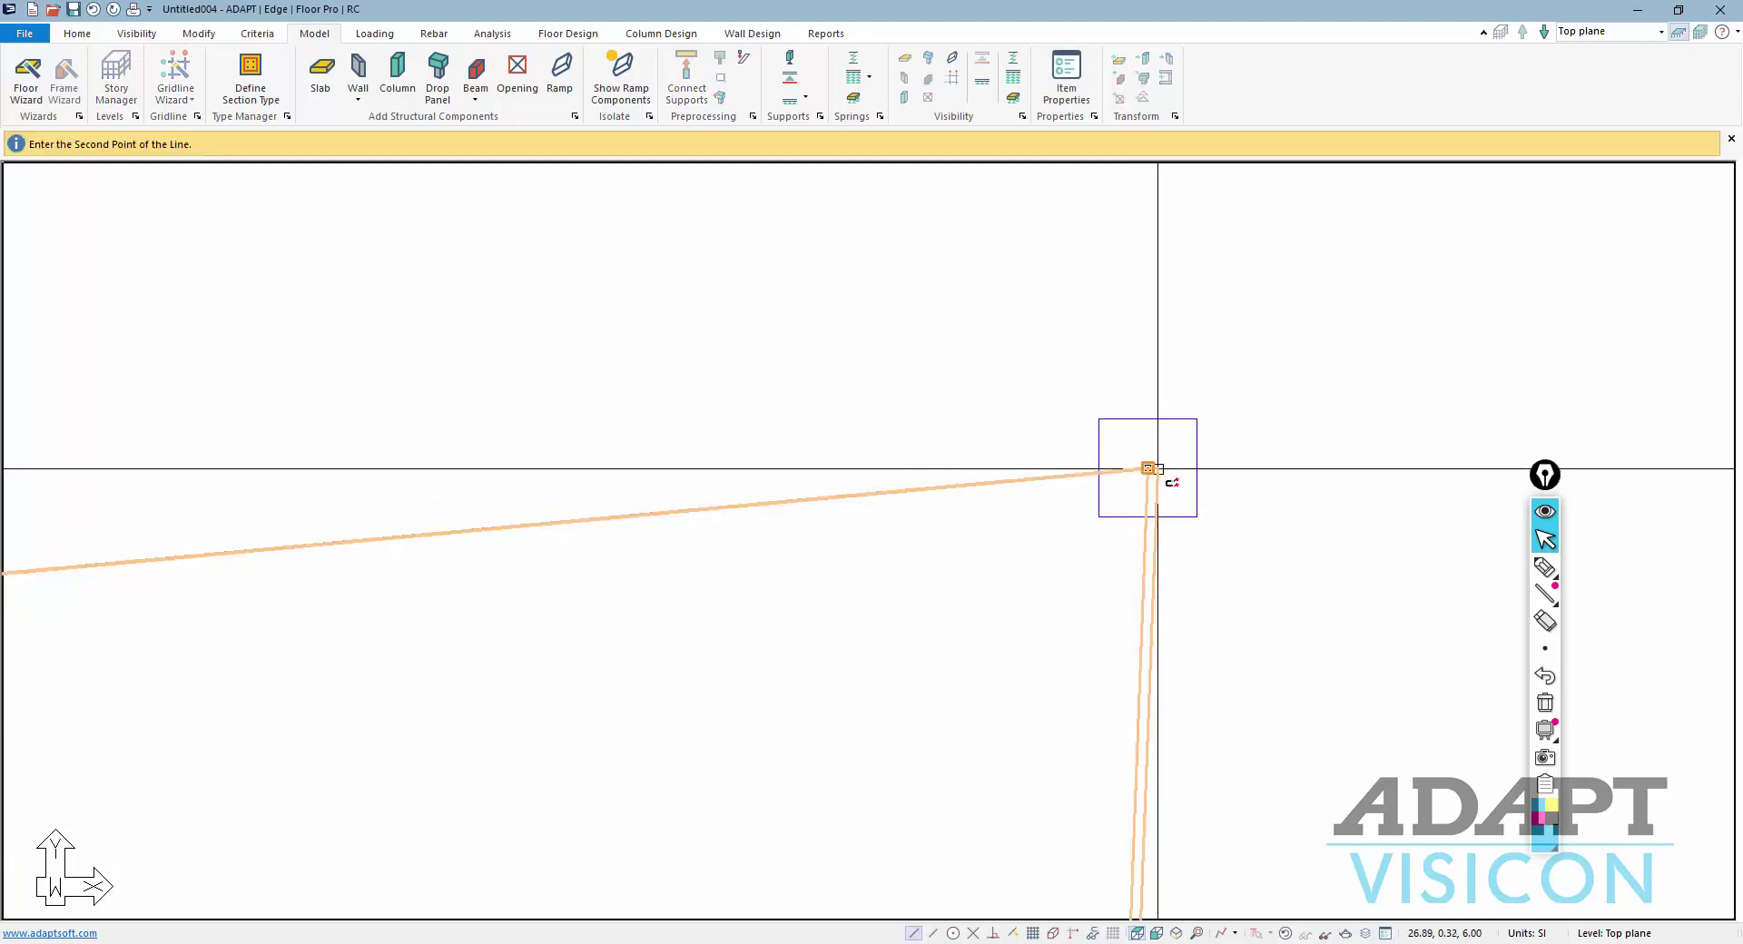
pyautogui.scroll(-6, 1045, 401)
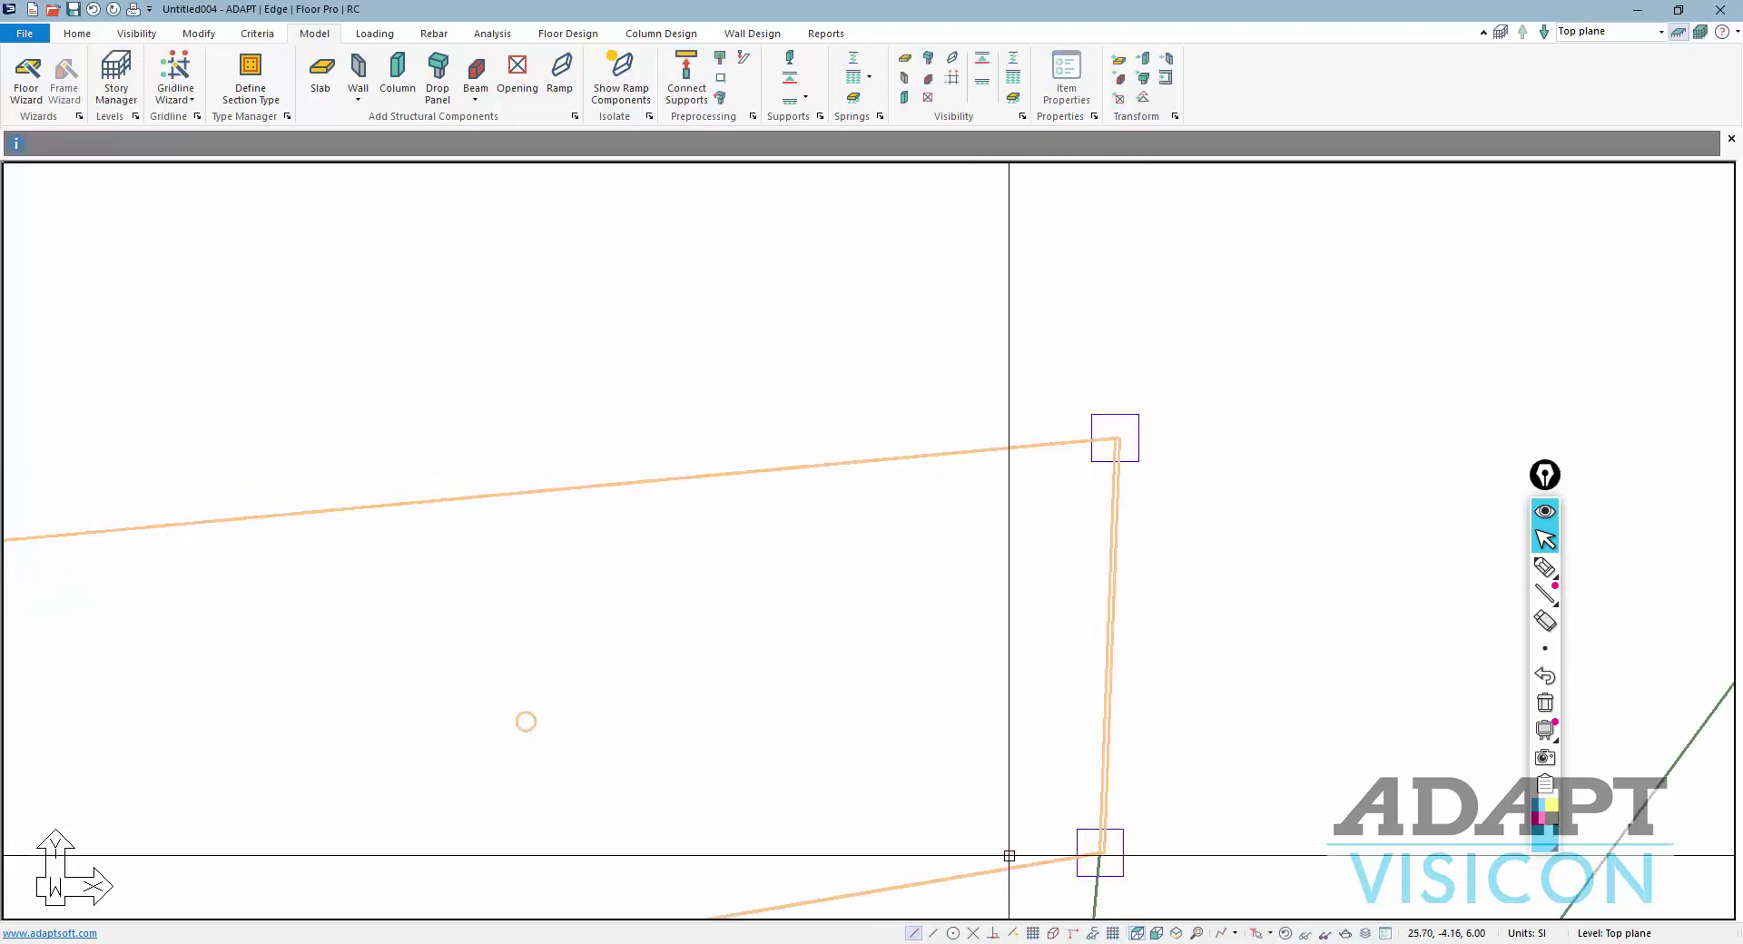
pyautogui.scroll(-1, 1396, 659)
pyautogui.scroll(1, 599, 595)
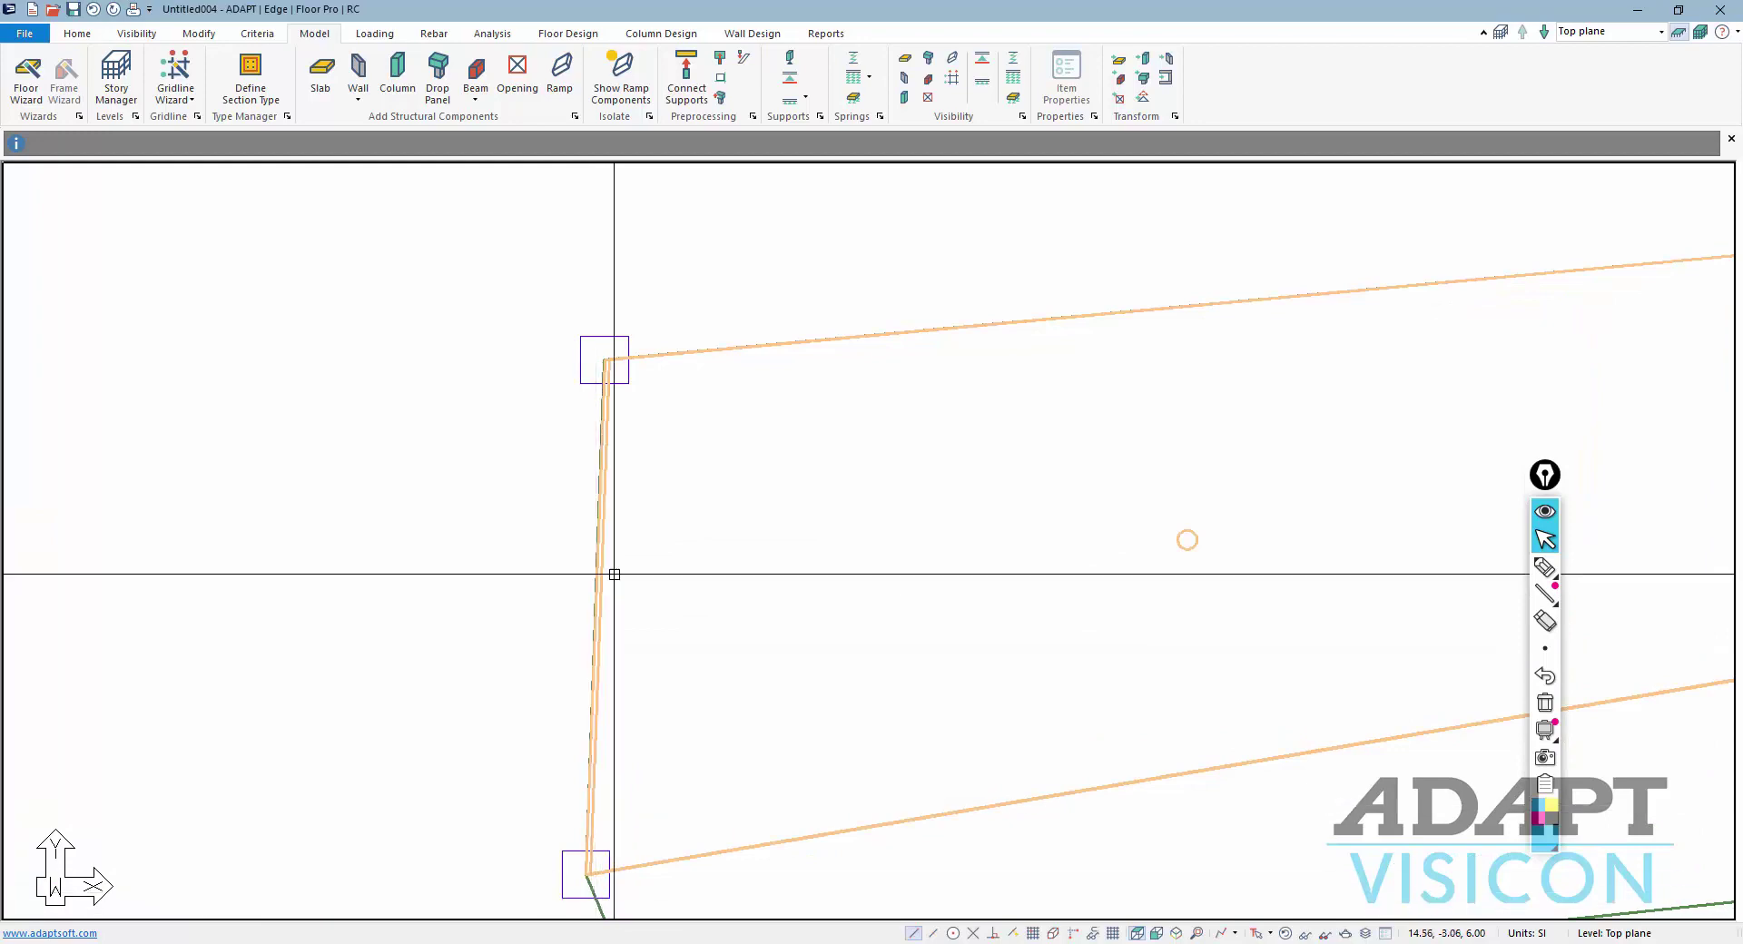
pyautogui.scroll(-2, 627, 509)
pyautogui.scroll(-2, 765, 641)
pyautogui.scroll(-1, 1074, 836)
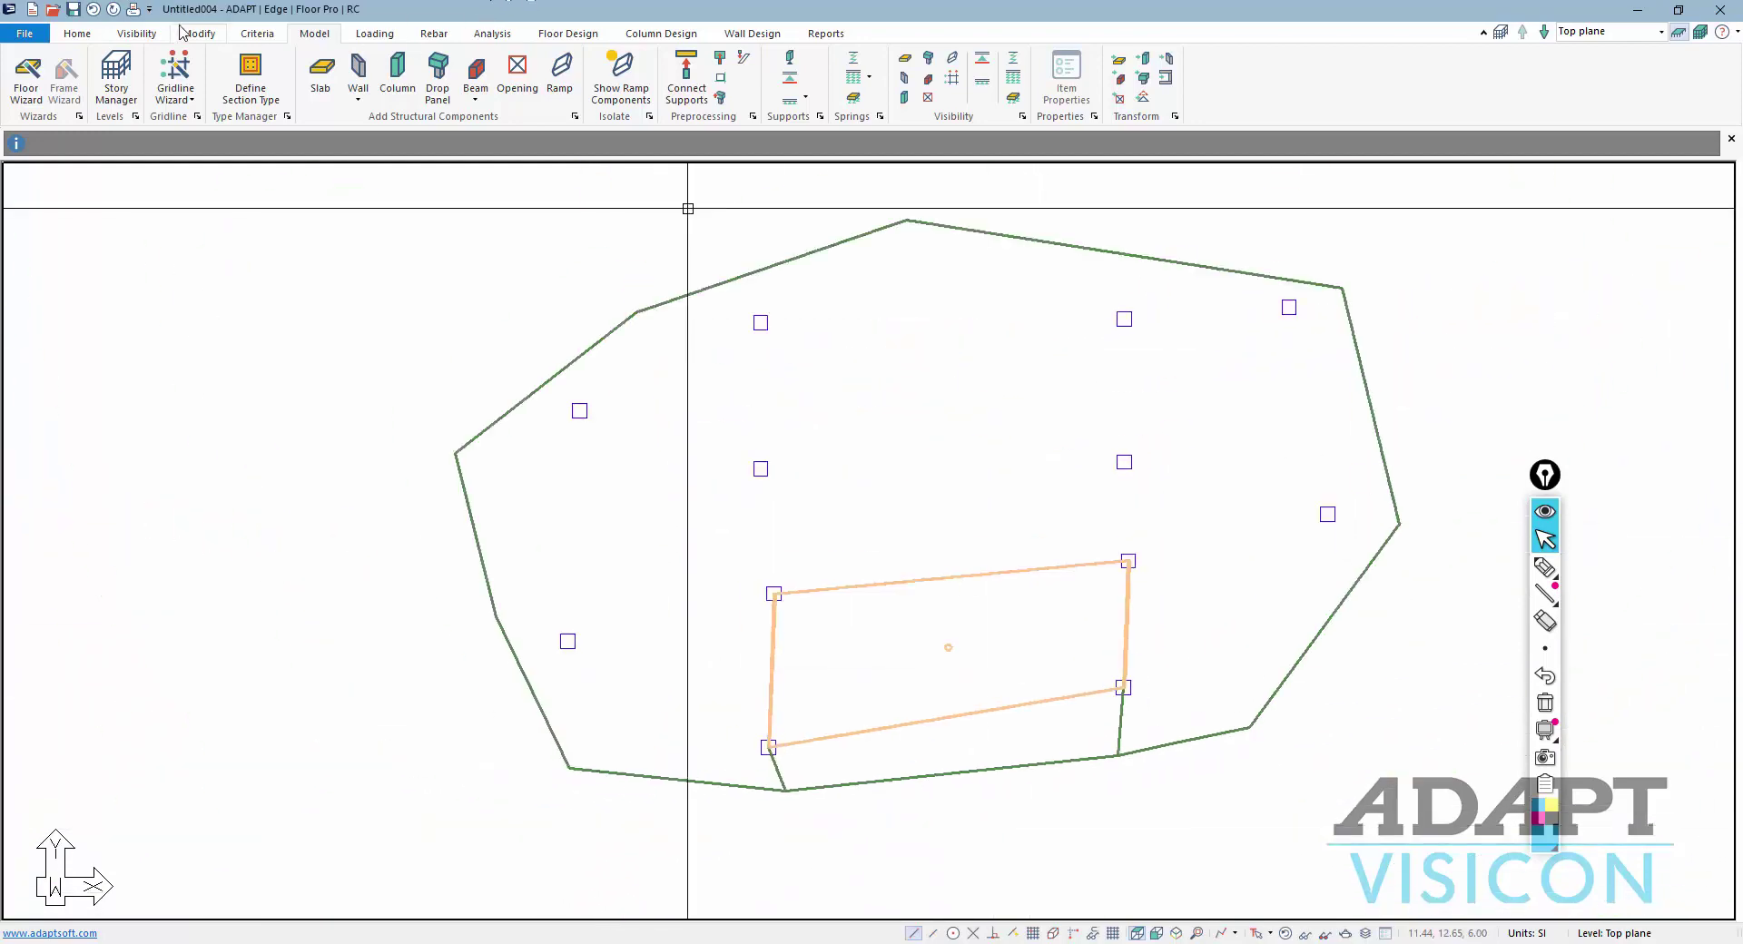
# Render the isolated top level in 3D and orbit it to inspect the ramp and the slab cutout
pyautogui.click(132, 34)
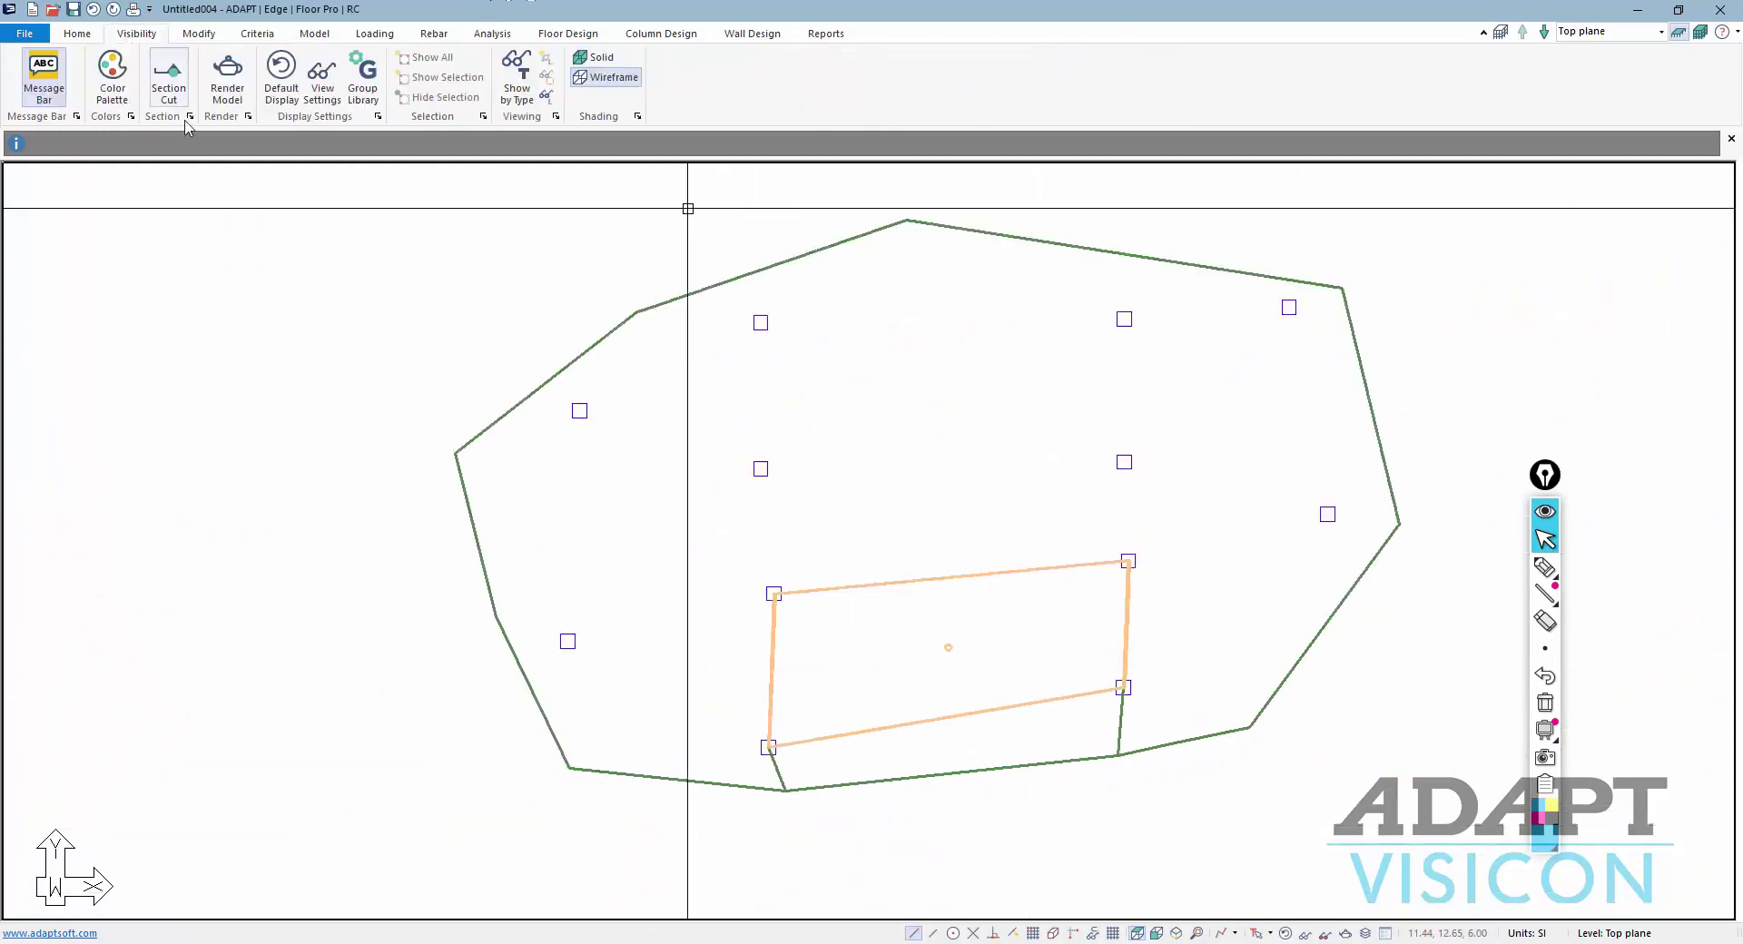
pyautogui.click(227, 73)
pyautogui.moveTo(611, 595); pyautogui.dragTo(701, 554)
pyautogui.click(1734, 9)
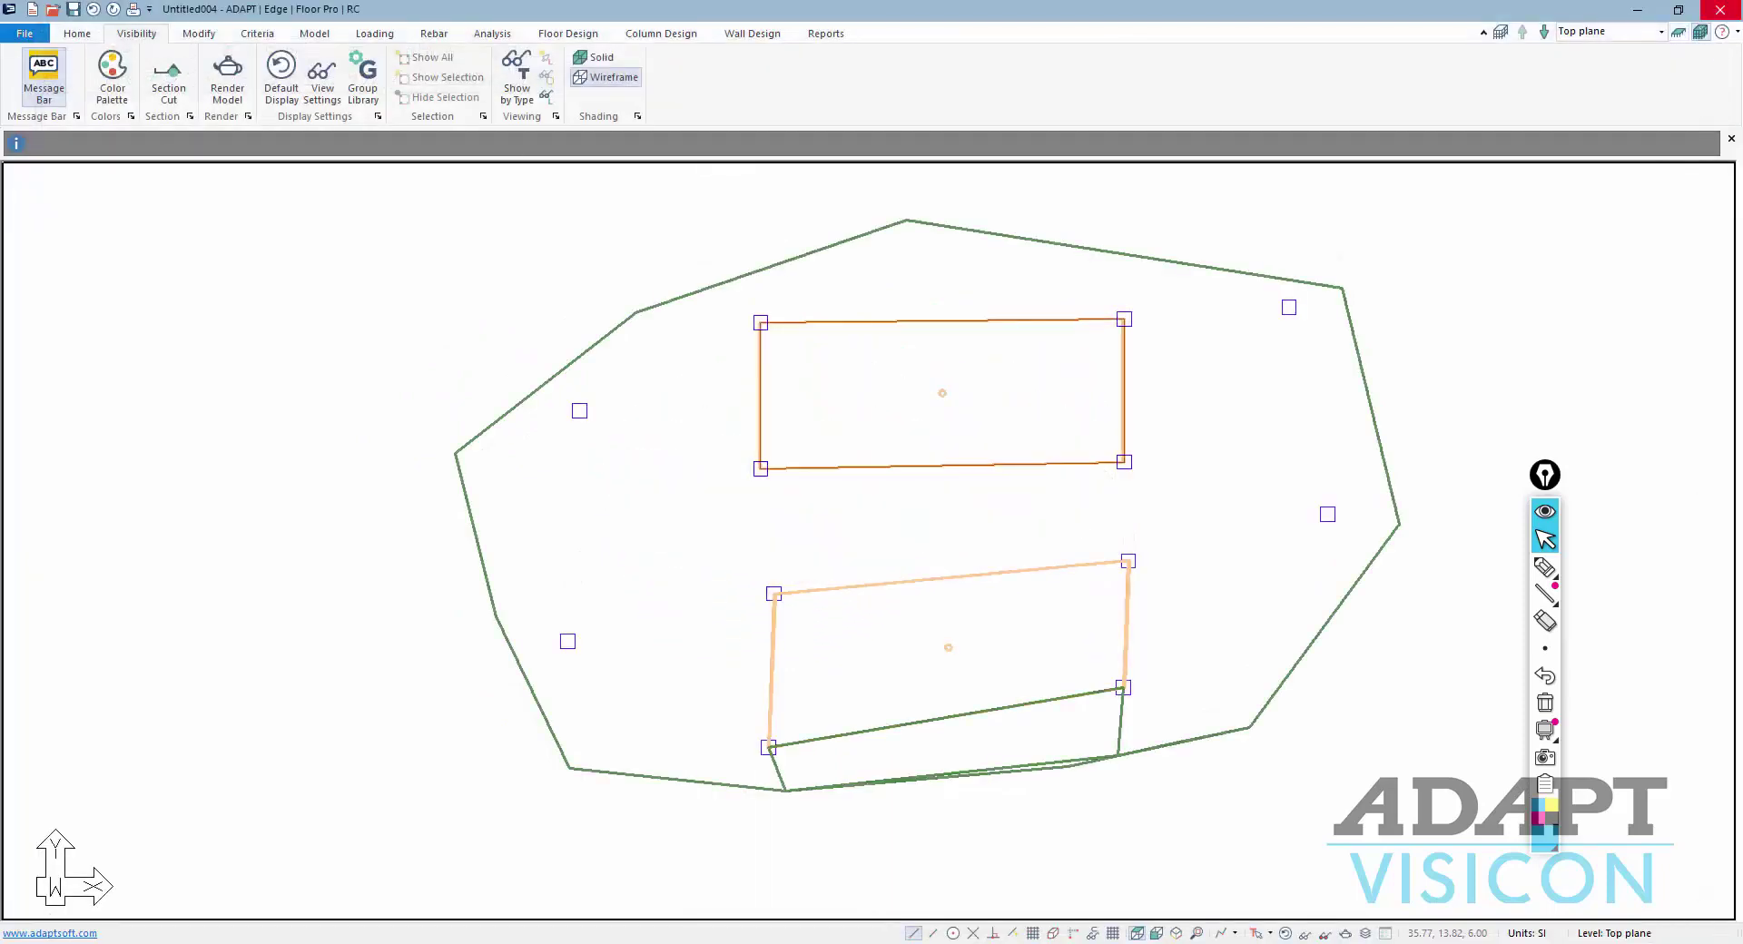
# Render all levels in 3D and orbit the structure to inspect how both ramps connect the slabs
pyautogui.click(220, 91)
pyautogui.moveTo(482, 510); pyautogui.dragTo(745, 611)
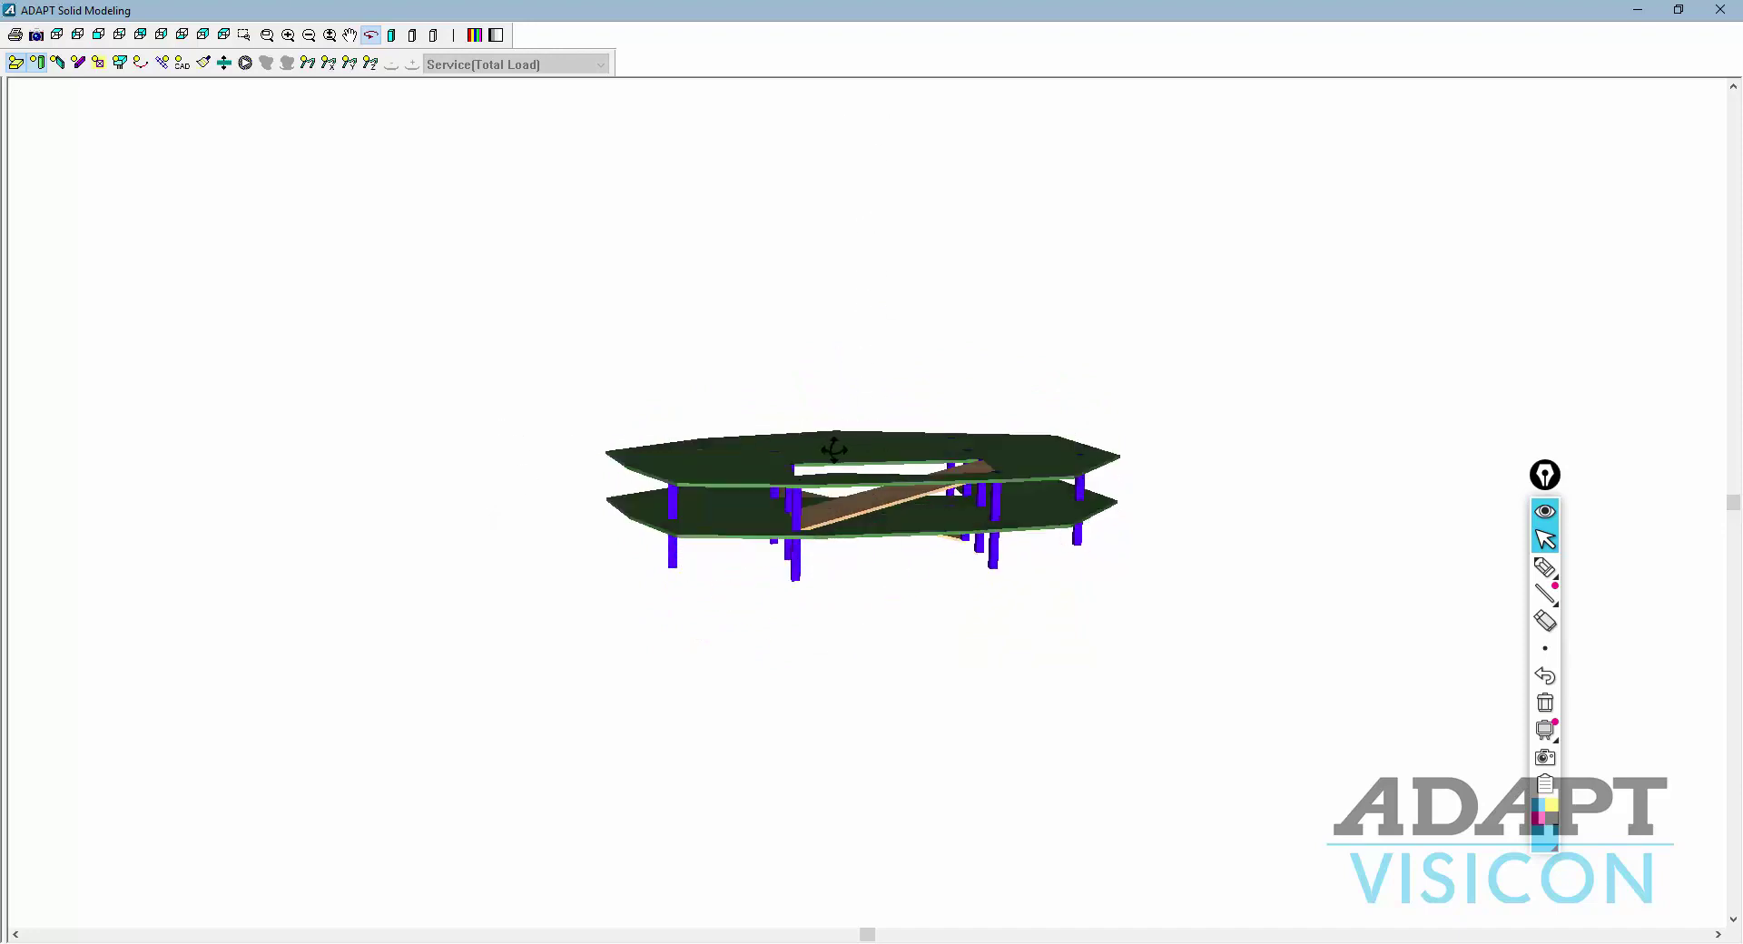
pyautogui.moveTo(833, 445); pyautogui.dragTo(817, 414)
pyautogui.click(1732, 18)
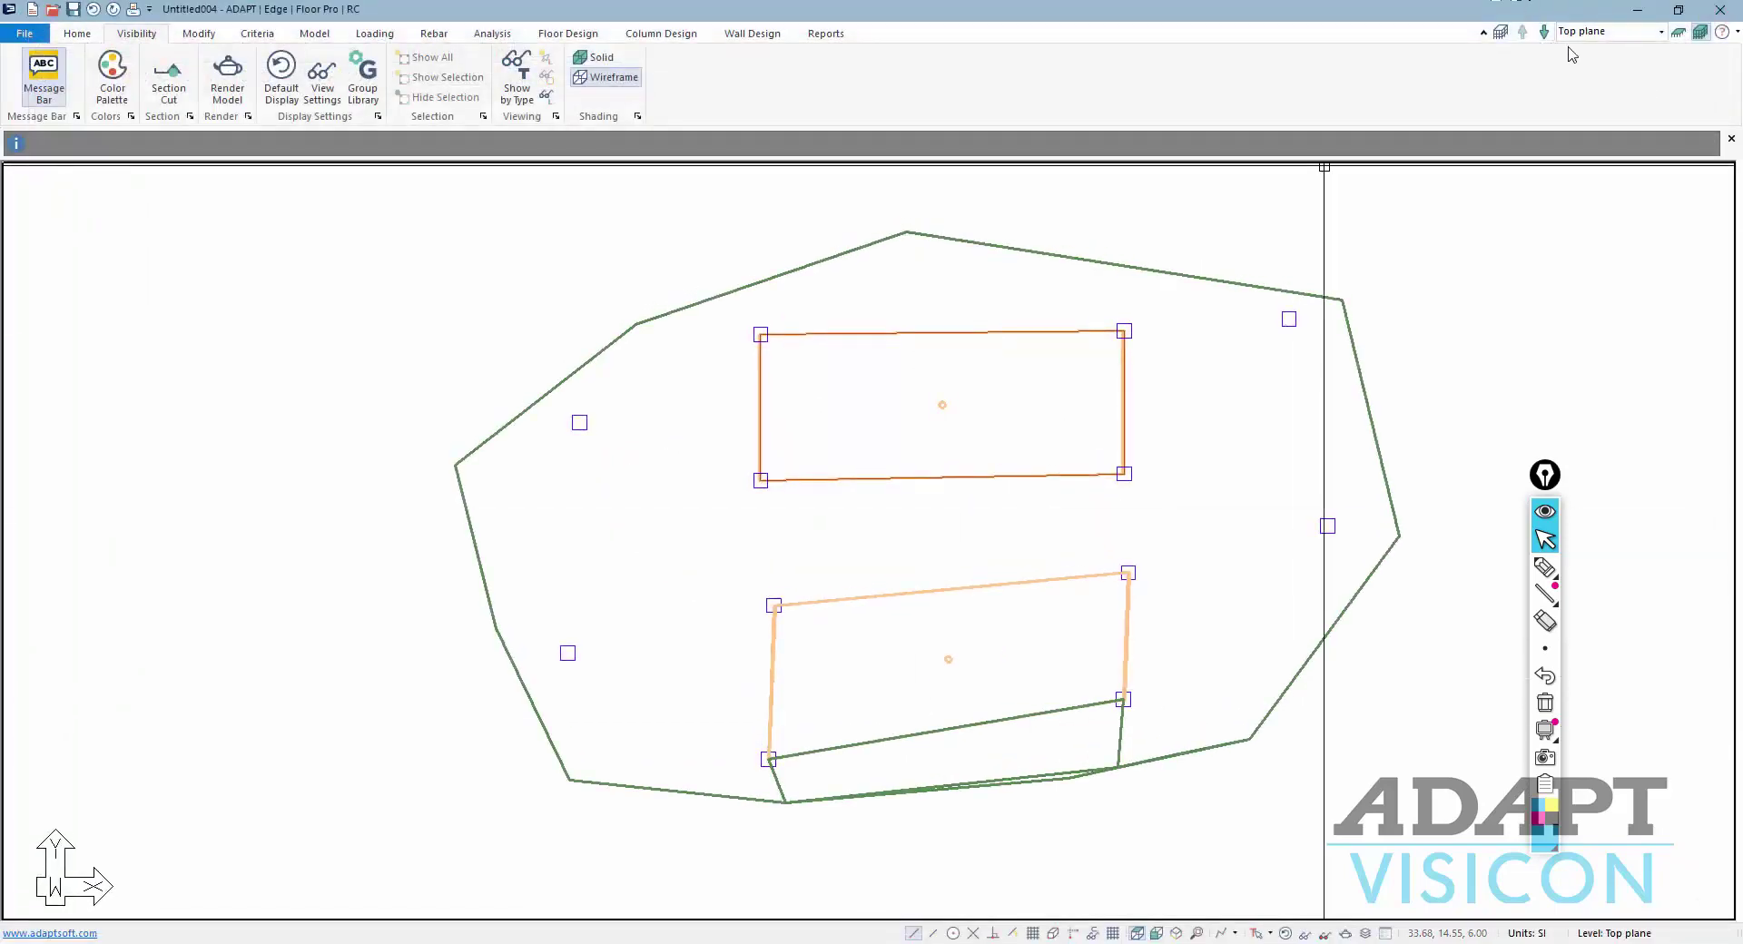
# Compare the single-level and multi-level displays and review the dead and live load cases in the load case library
pyautogui.click(1678, 36)
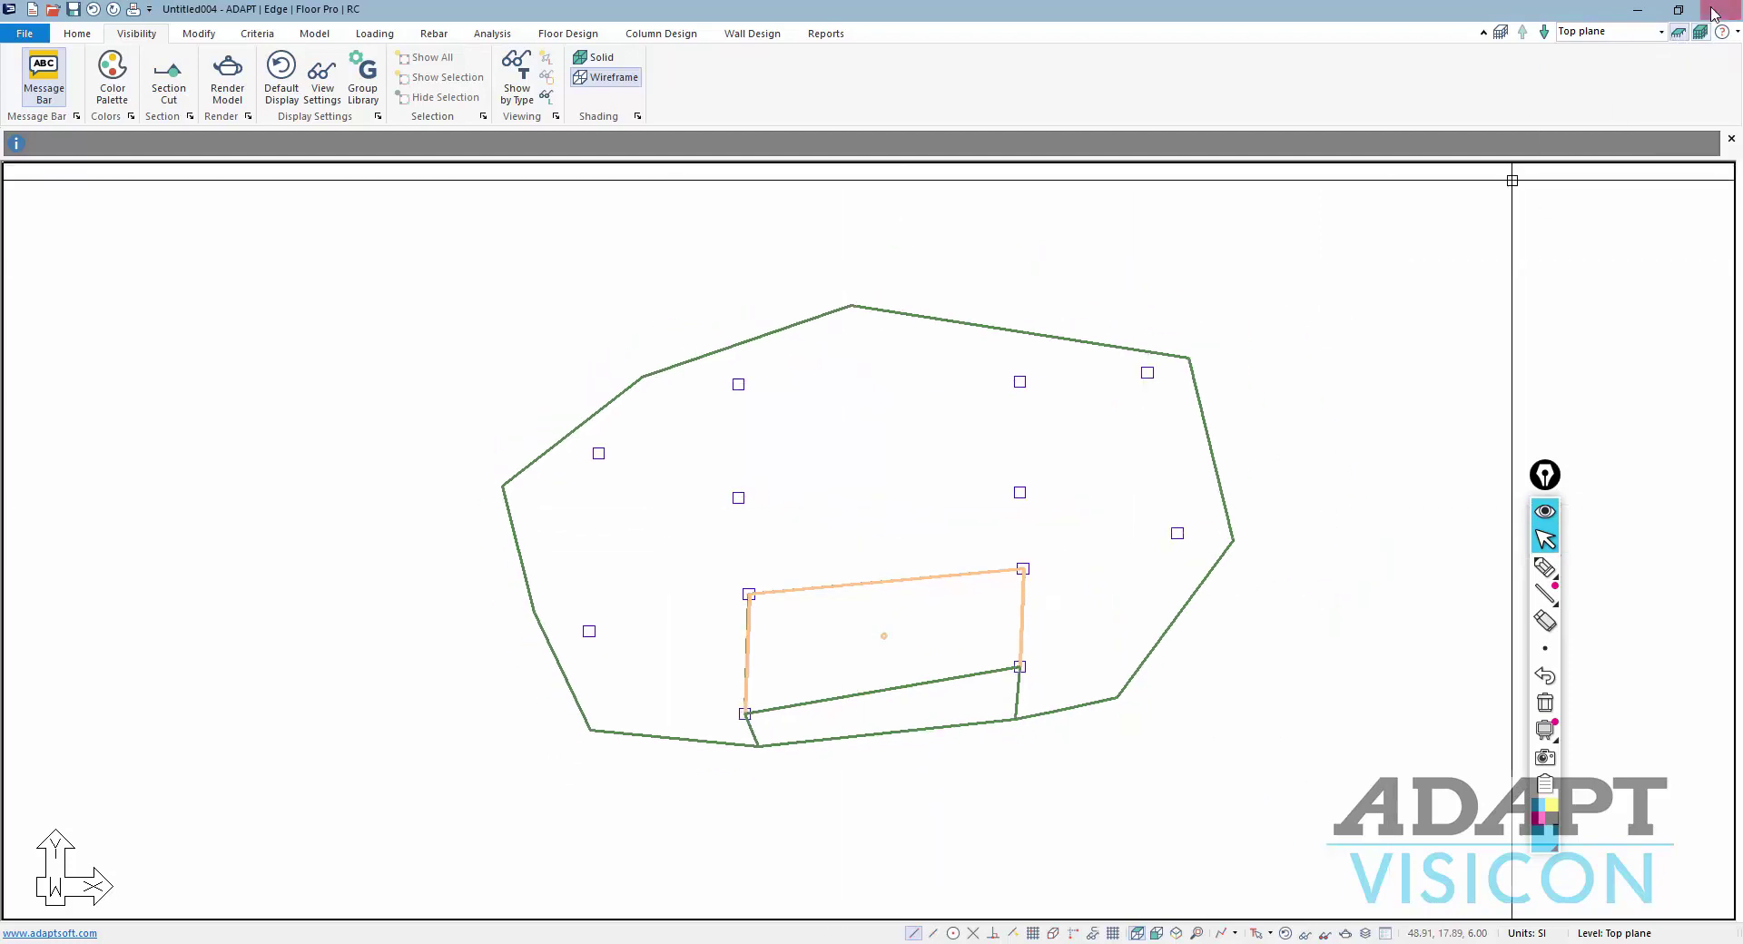
pyautogui.click(1700, 35)
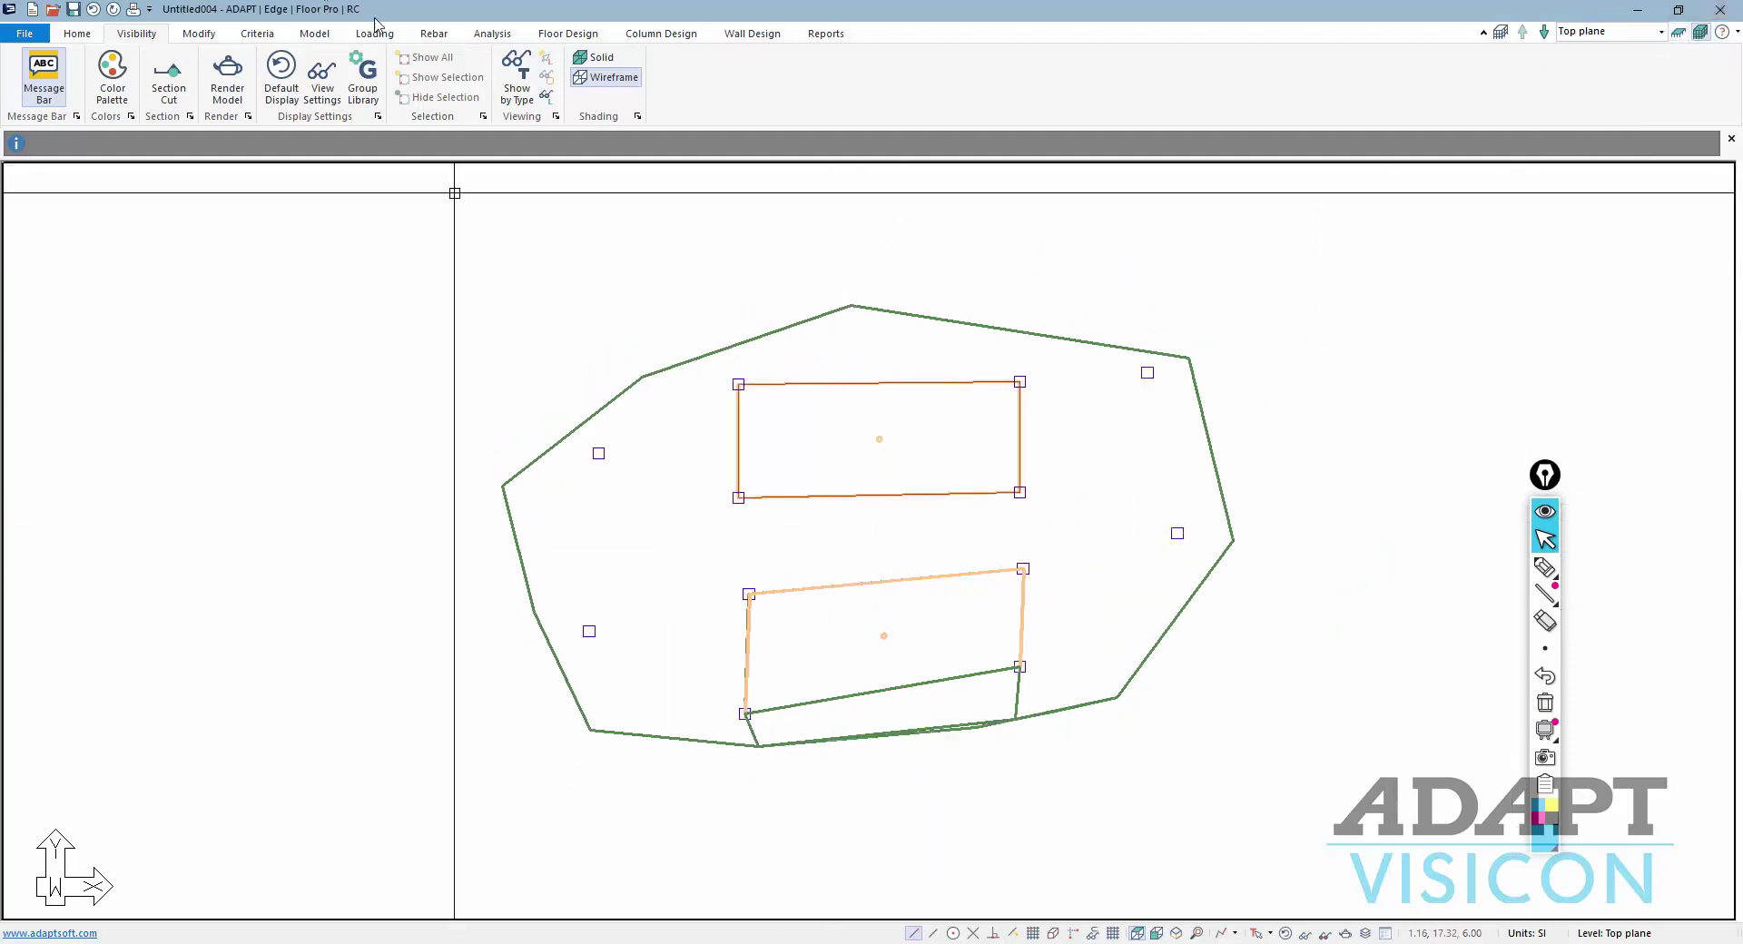
pyautogui.click(375, 33)
pyautogui.click(27, 86)
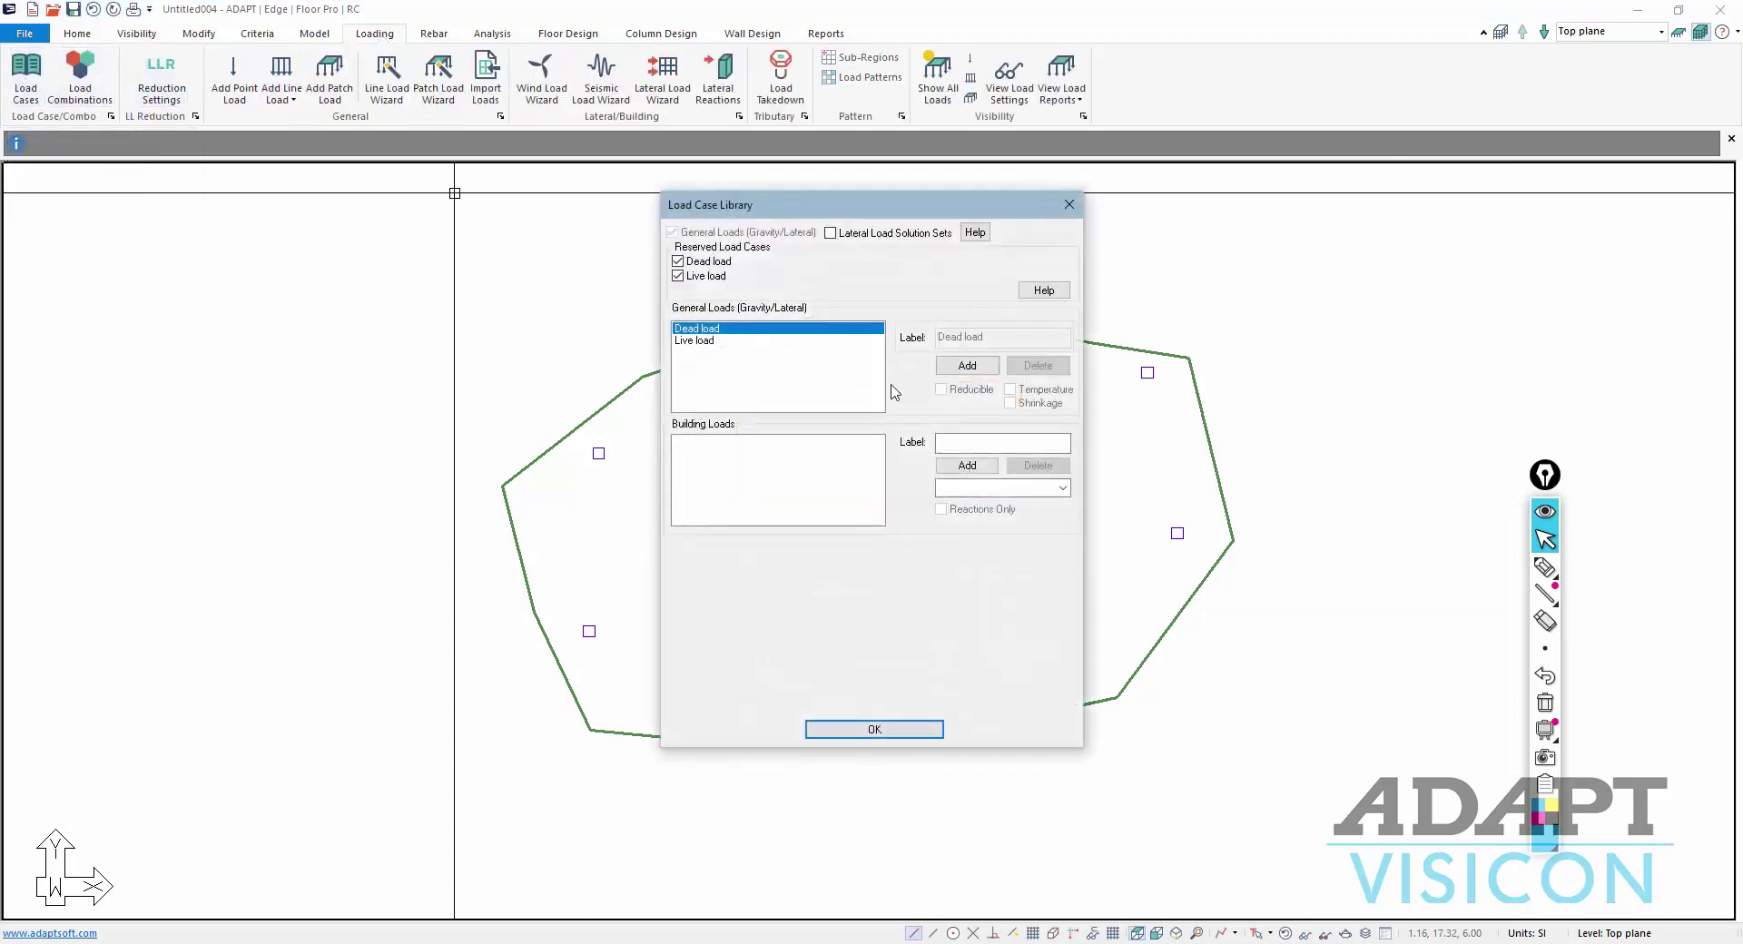
pyautogui.click(723, 353)
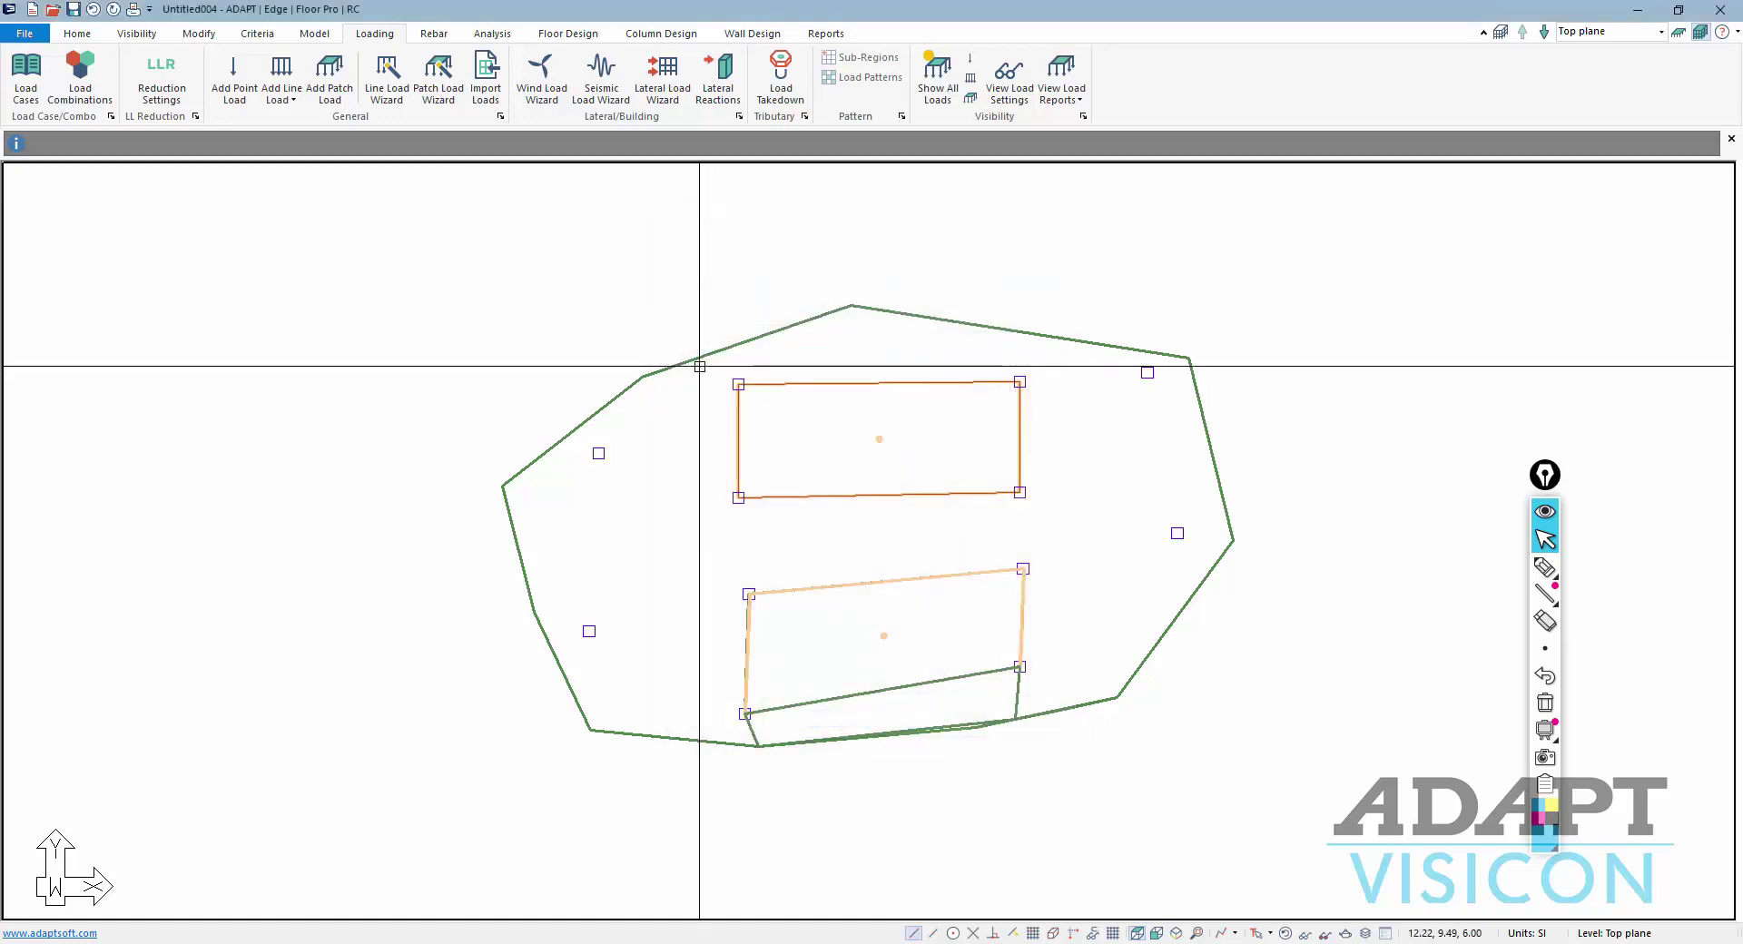
# Isolate the current plane to show its slab with the opening and the ramp
pyautogui.click(1676, 33)
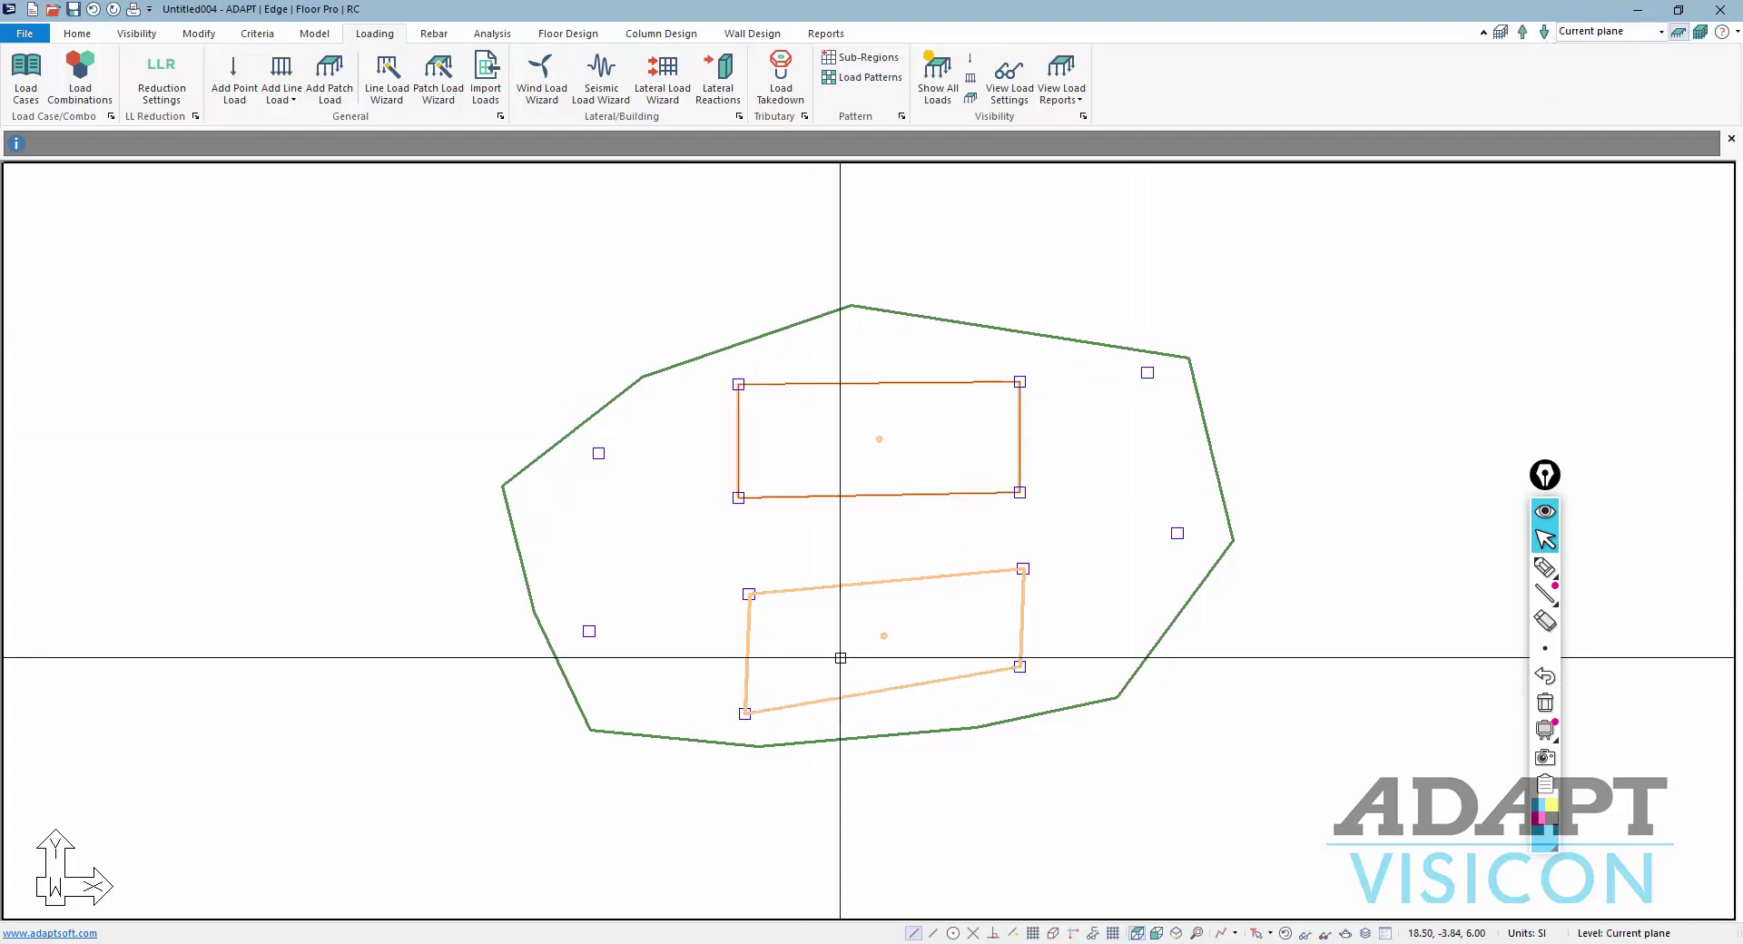
pyautogui.scroll(-2, 801, 482)
pyautogui.scroll(3, 1043, 518)
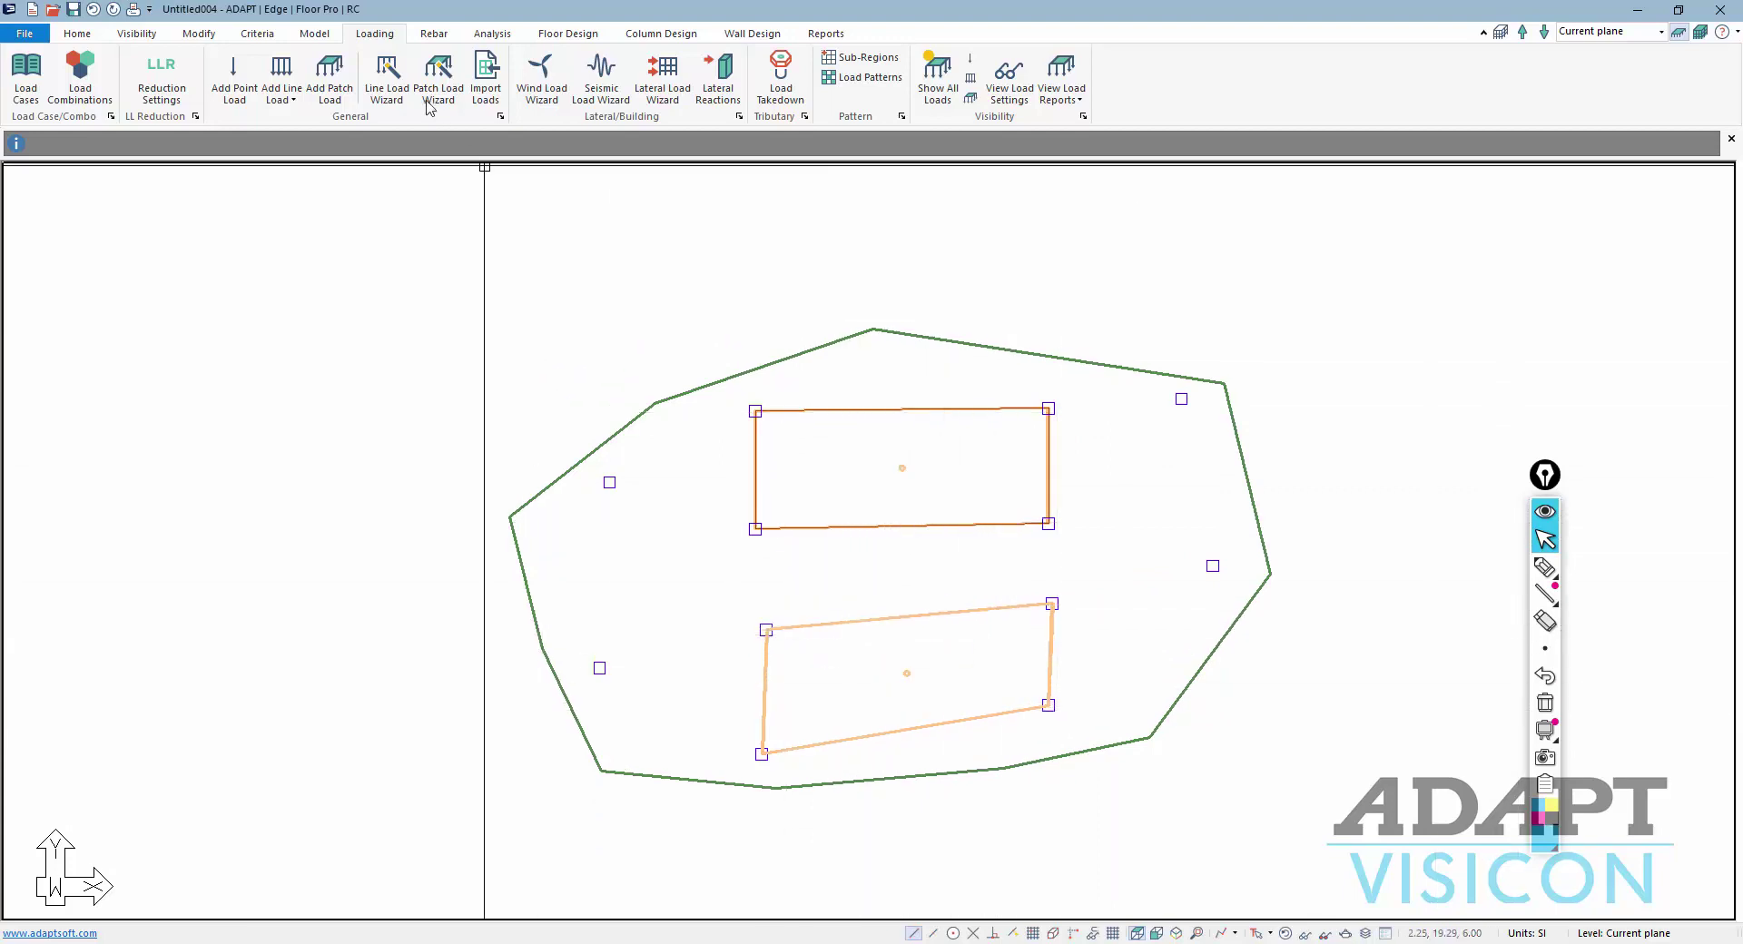
# Draw a four-corner patch load inside the slab opening on the current plane, assigned to the RampLoad case
pyautogui.click(329, 73)
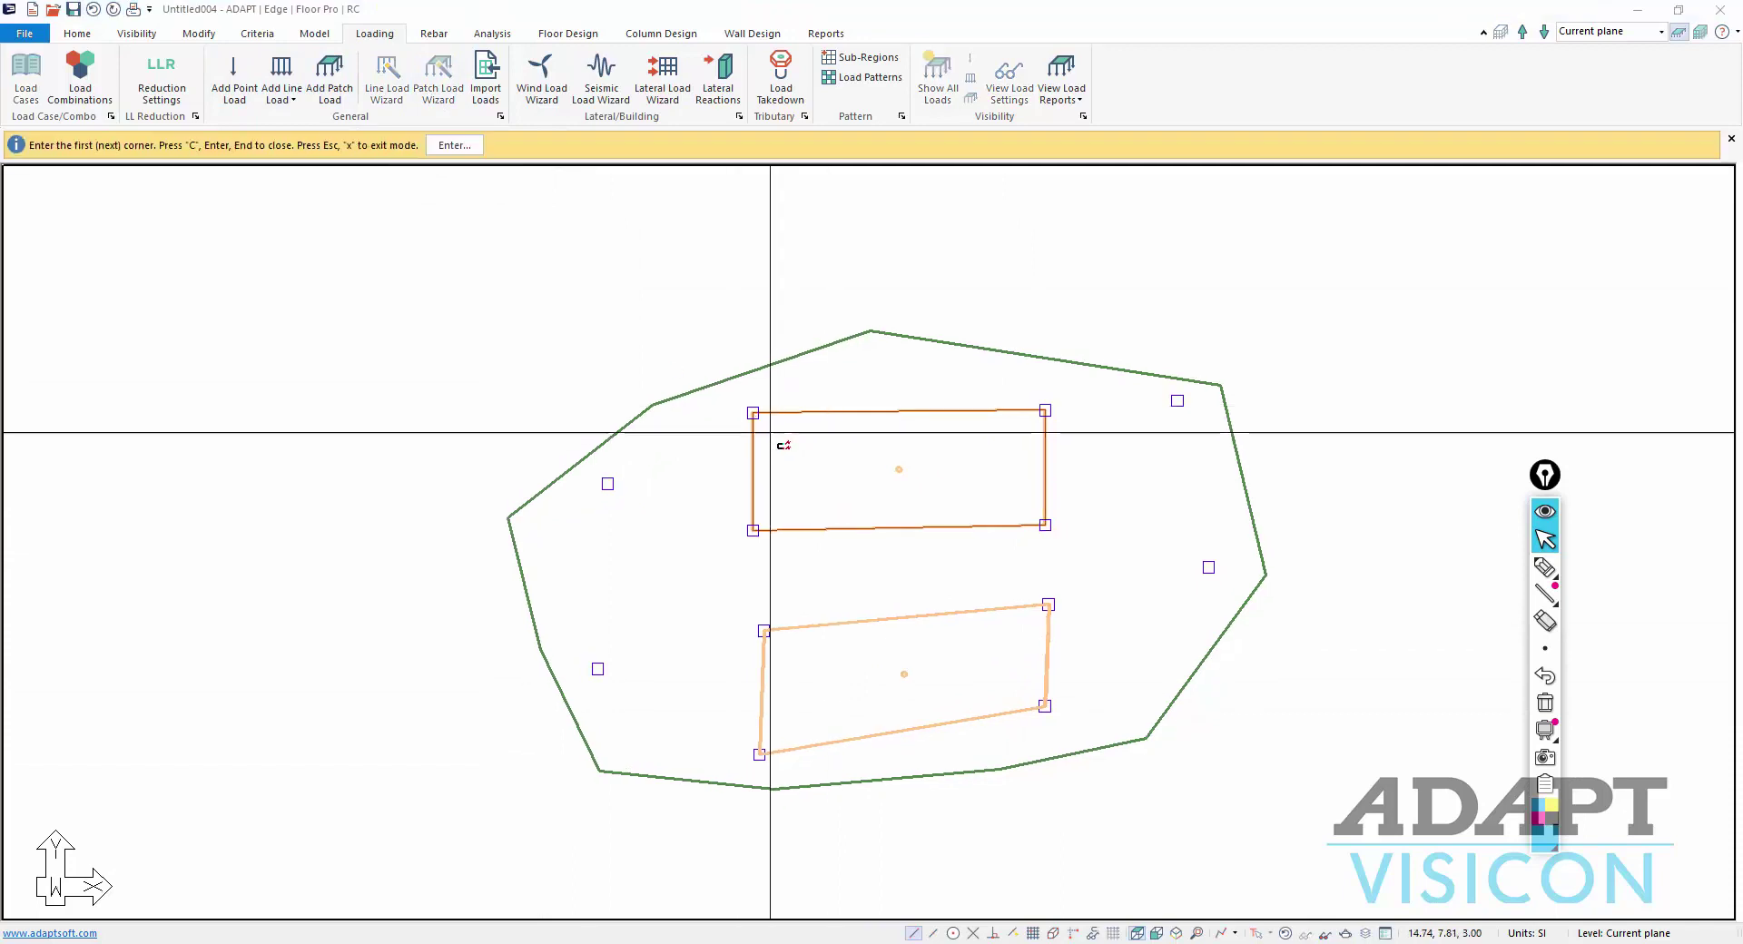
pyautogui.click(768, 515)
pyautogui.click(1029, 515)
pyautogui.click(1035, 424)
pyautogui.rightClick(981, 390)
pyautogui.click(1014, 397)
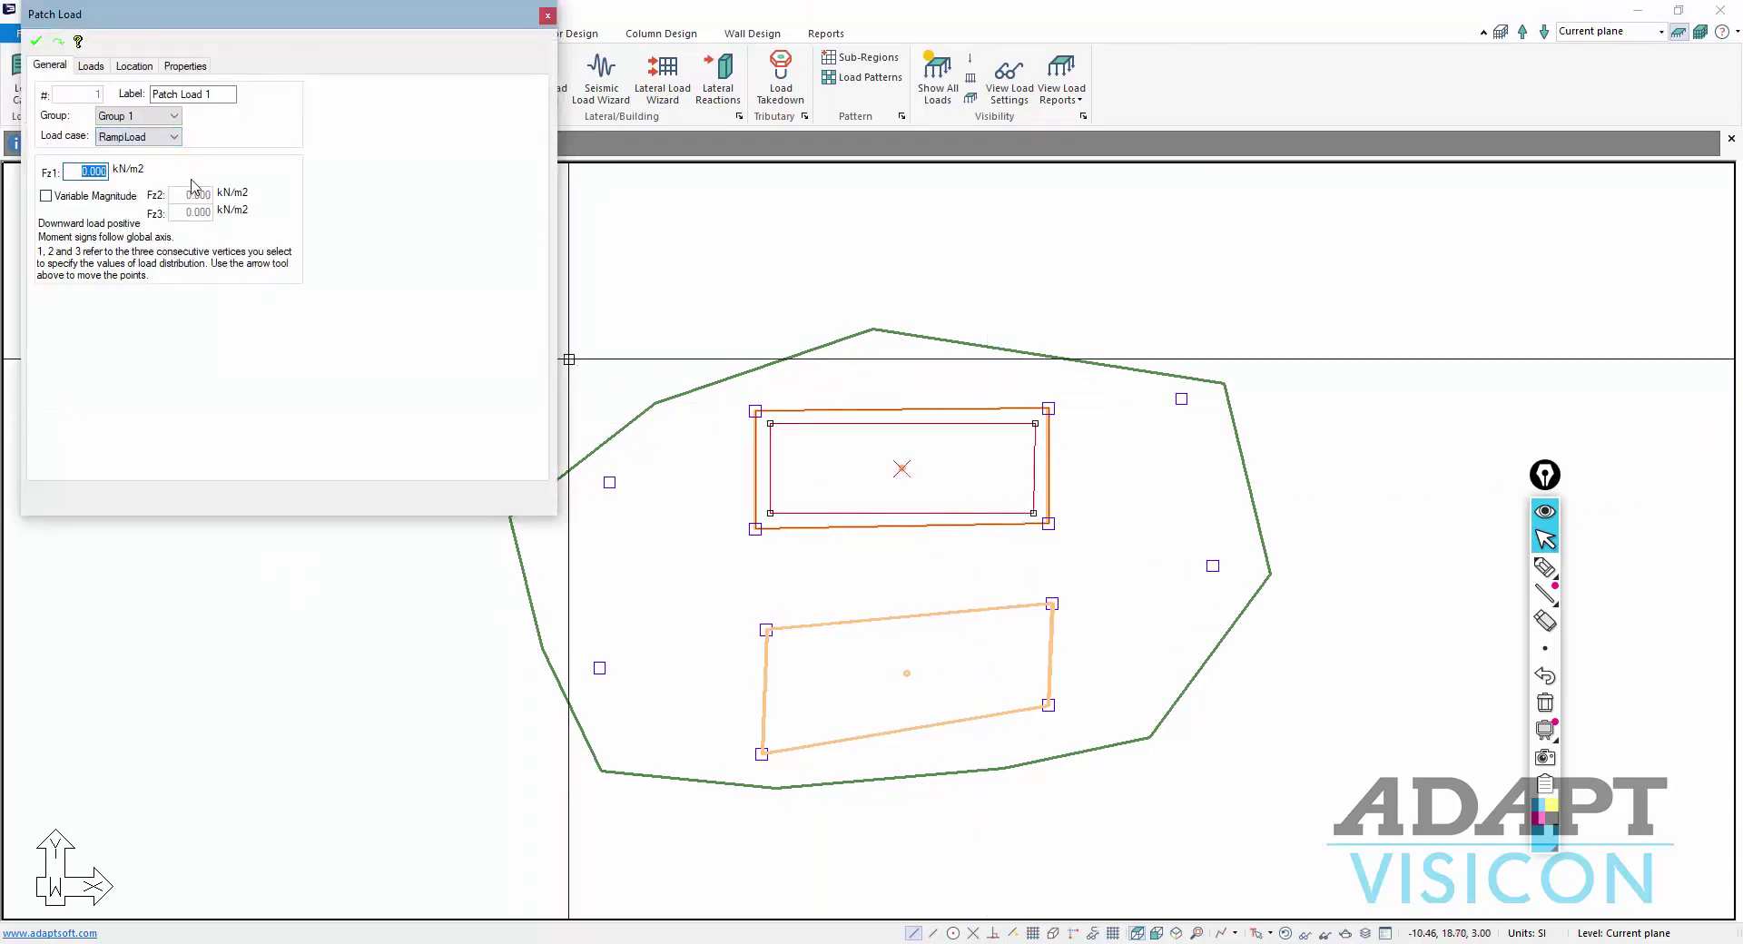
pyautogui.click(39, 38)
# Check the patch load in elevation and project it onto the ramp running down to the bottom plane
pyautogui.click(1157, 933)
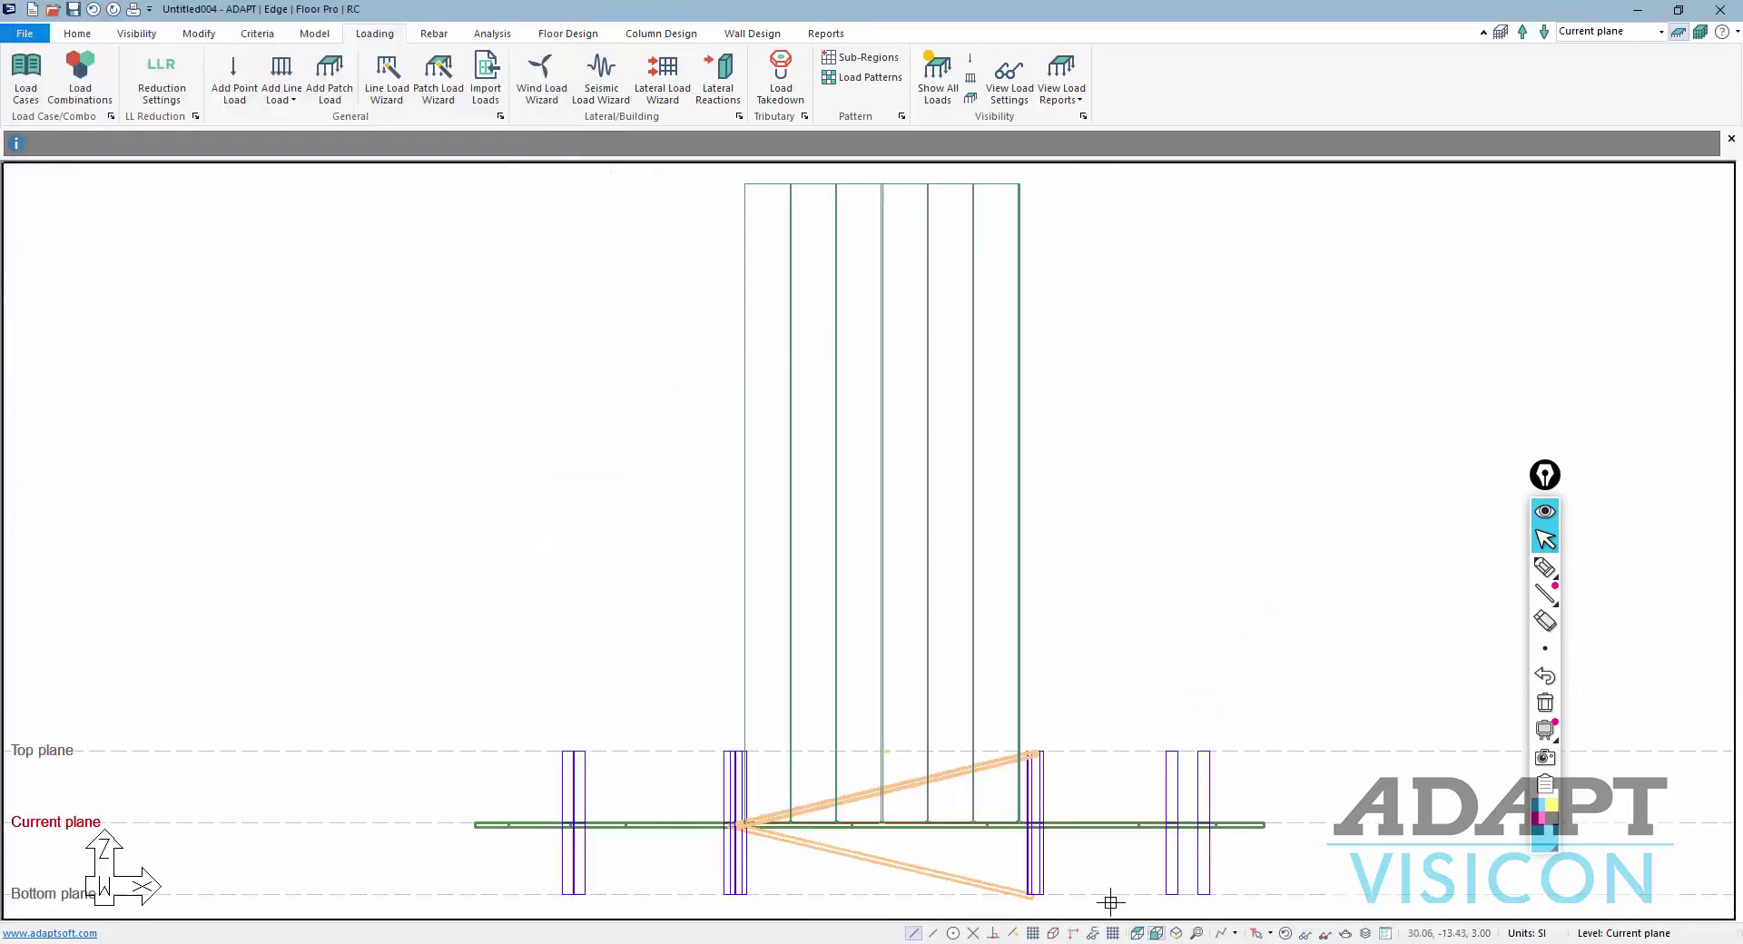
pyautogui.scroll(-2, 934, 603)
pyautogui.scroll(4, 911, 852)
pyautogui.scroll(2, 909, 785)
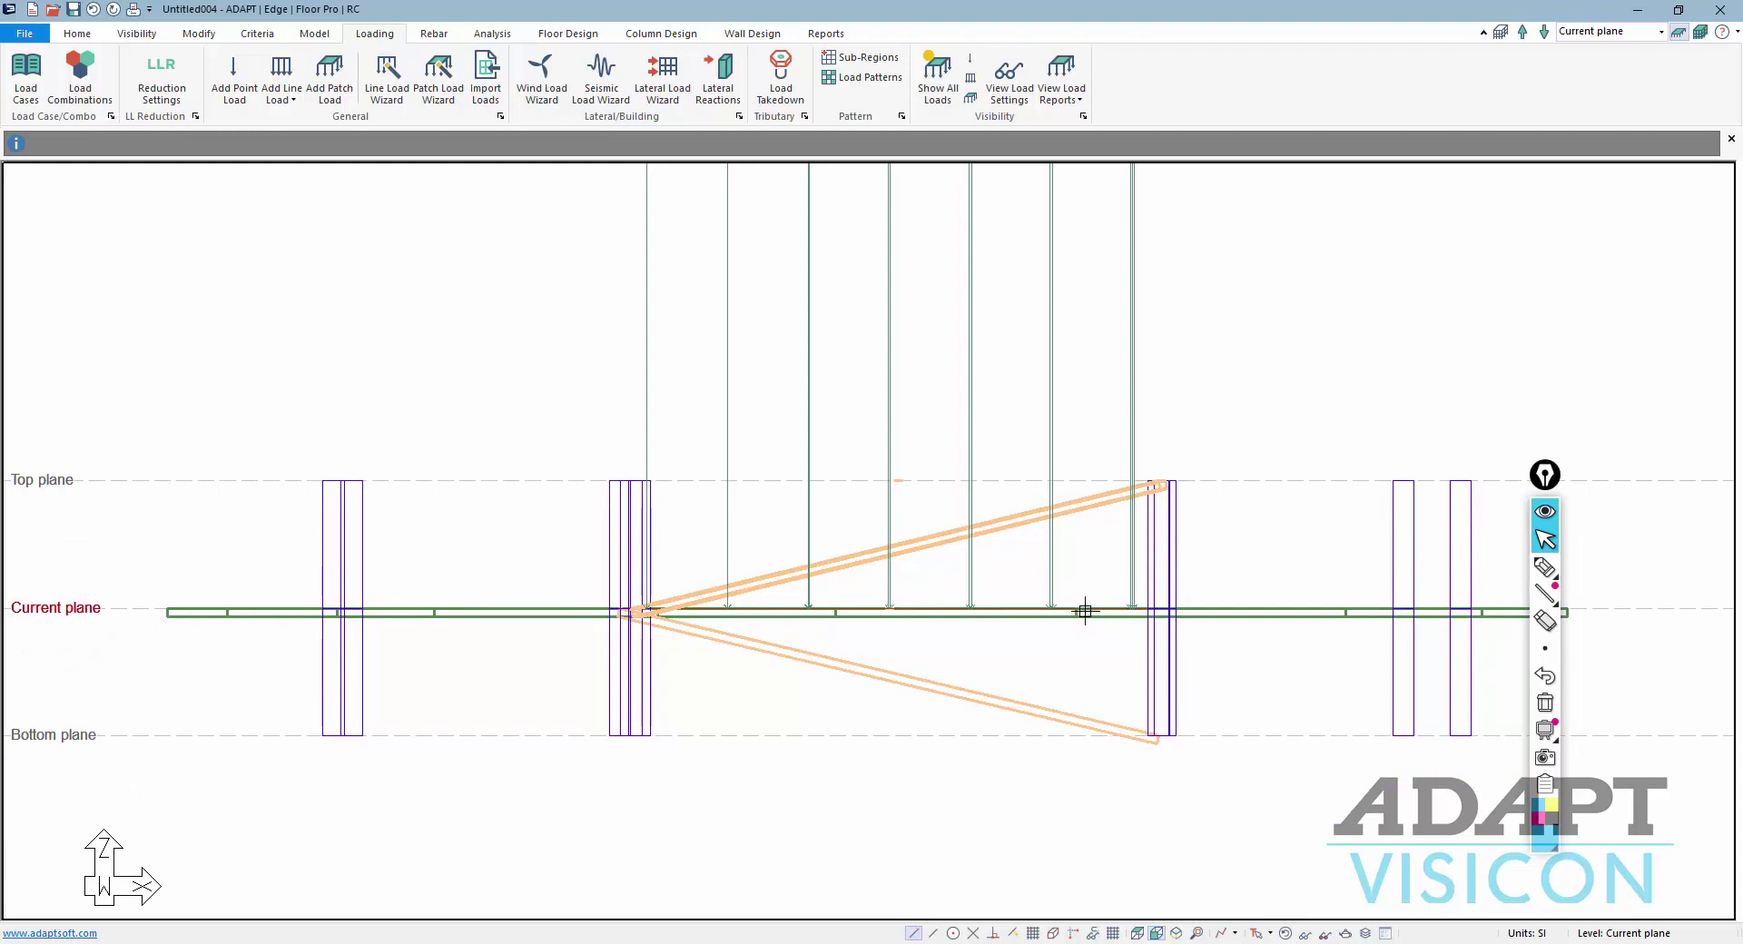
pyautogui.click(1137, 933)
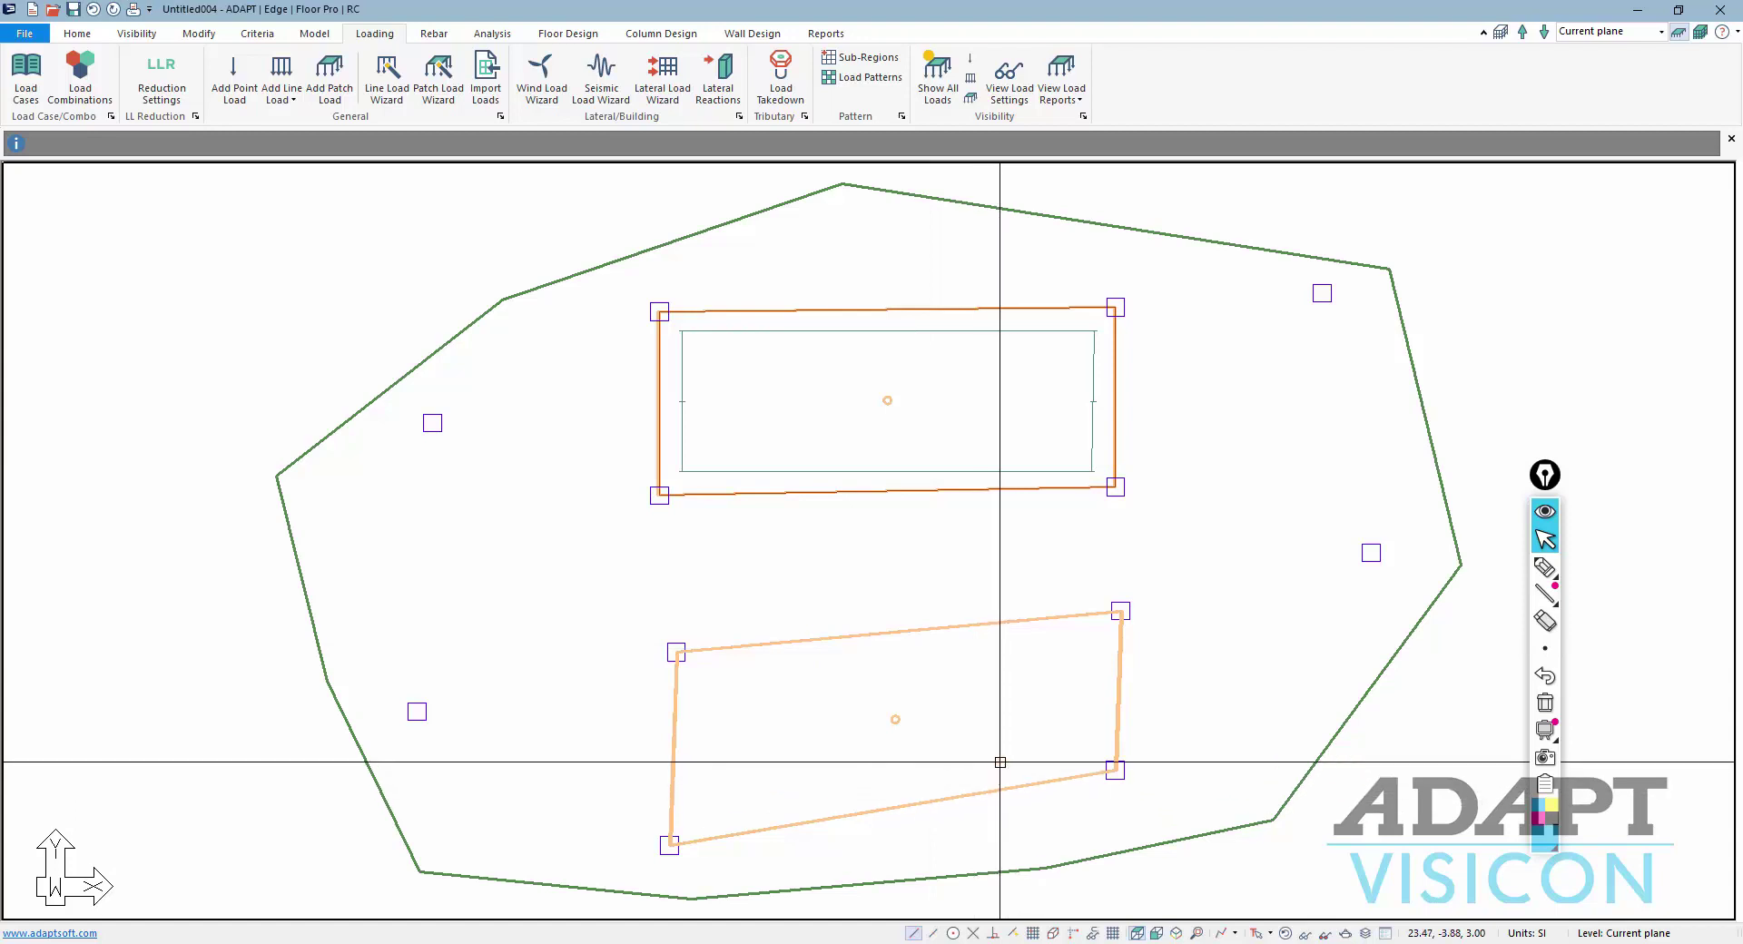
pyautogui.click(1158, 933)
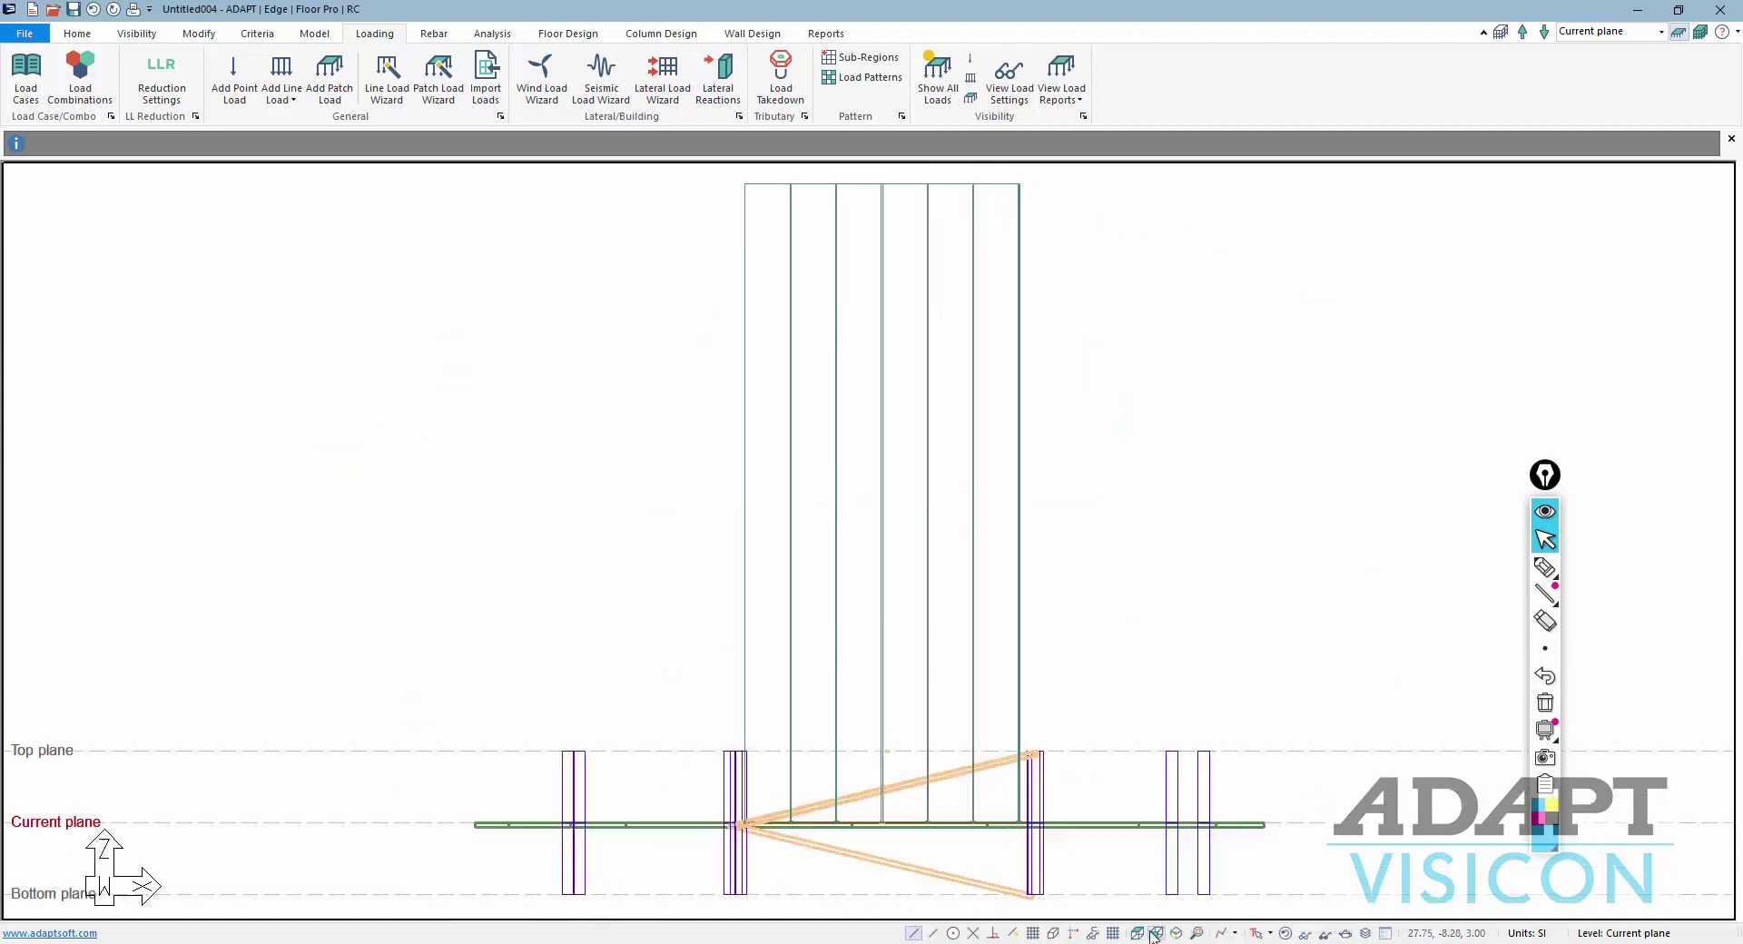
pyautogui.scroll(1, 897, 764)
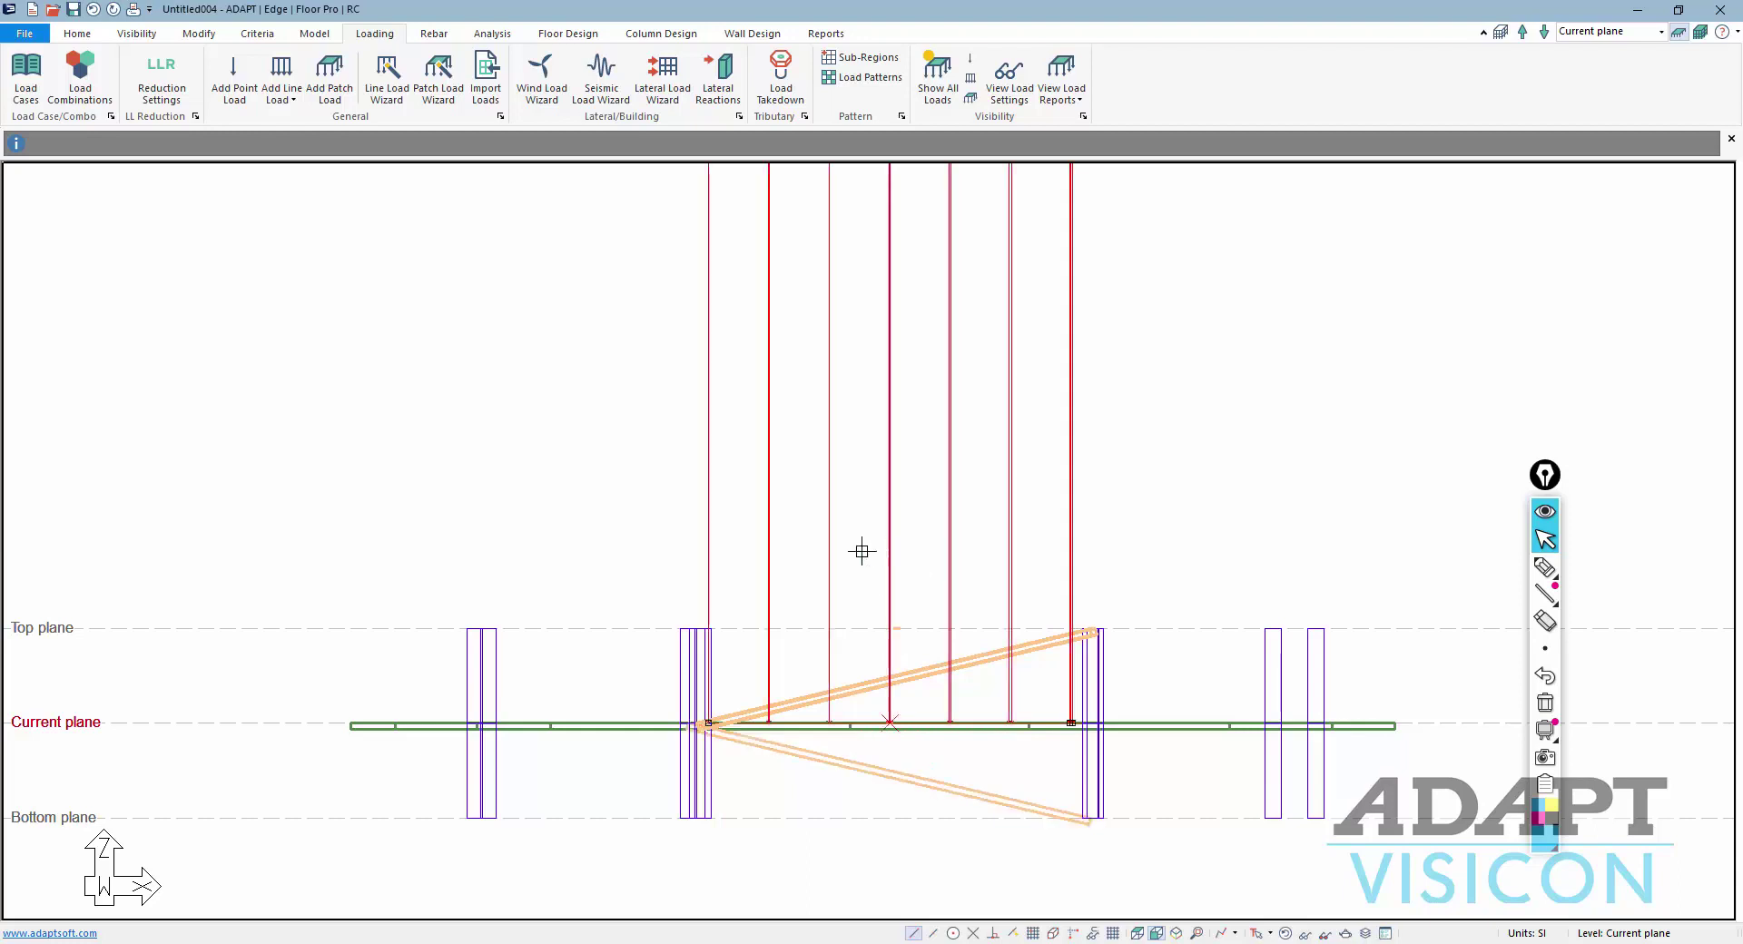
pyautogui.click(309, 33)
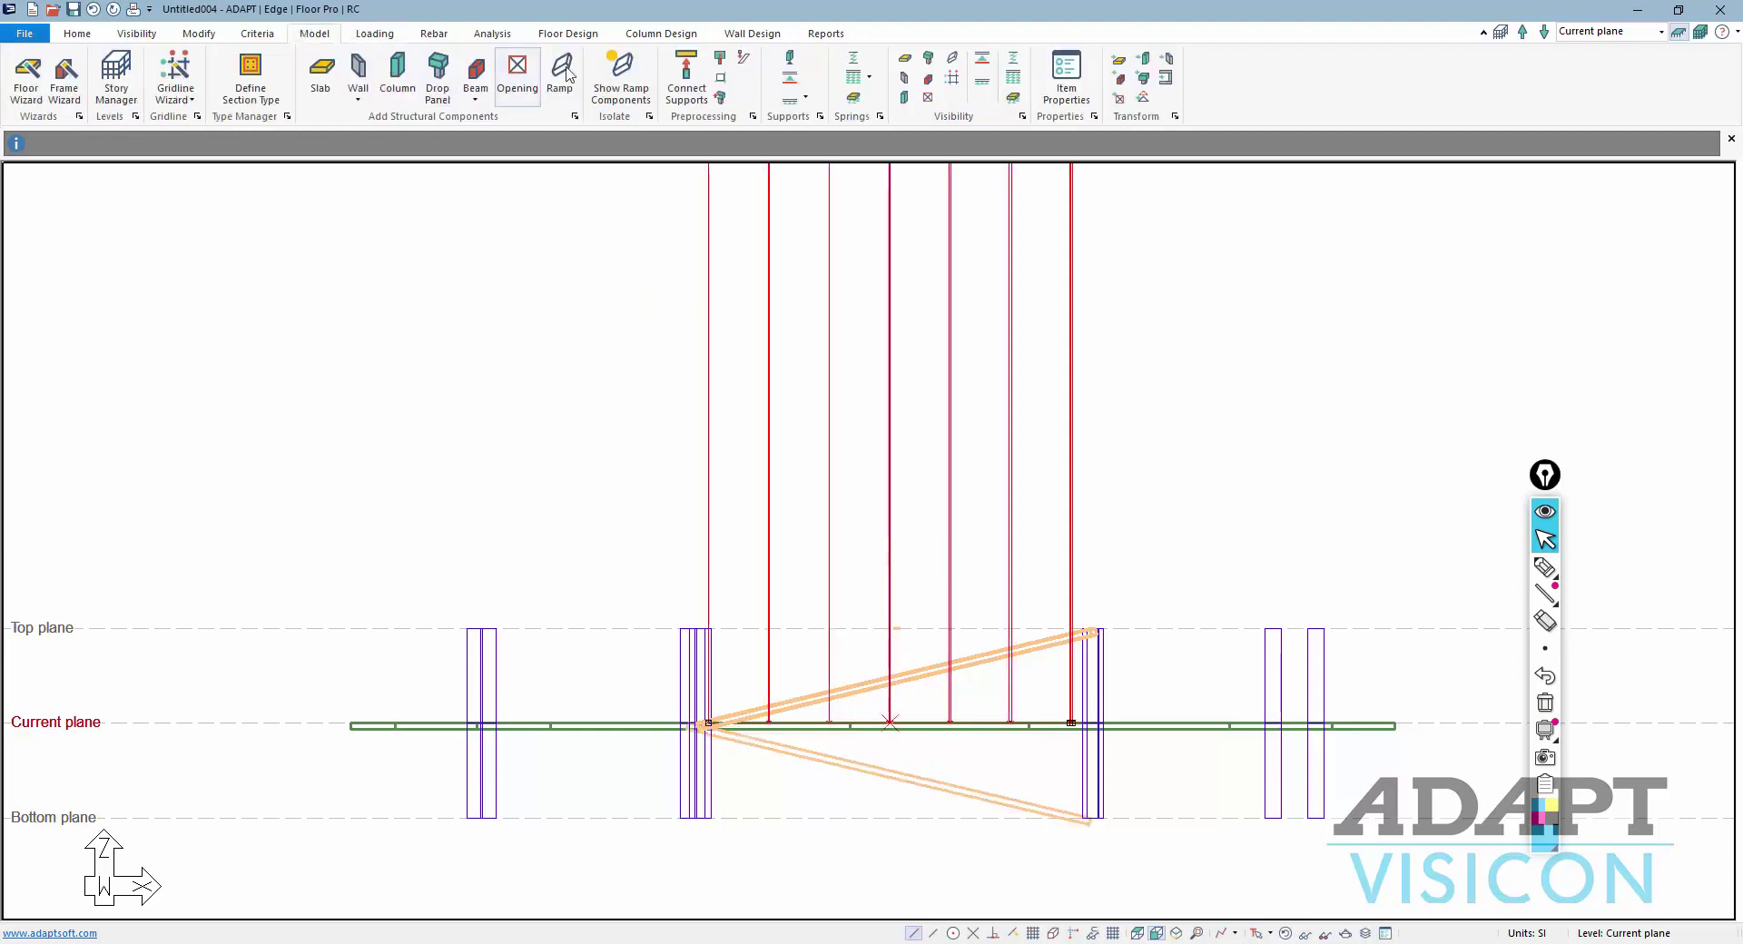
pyautogui.click(744, 60)
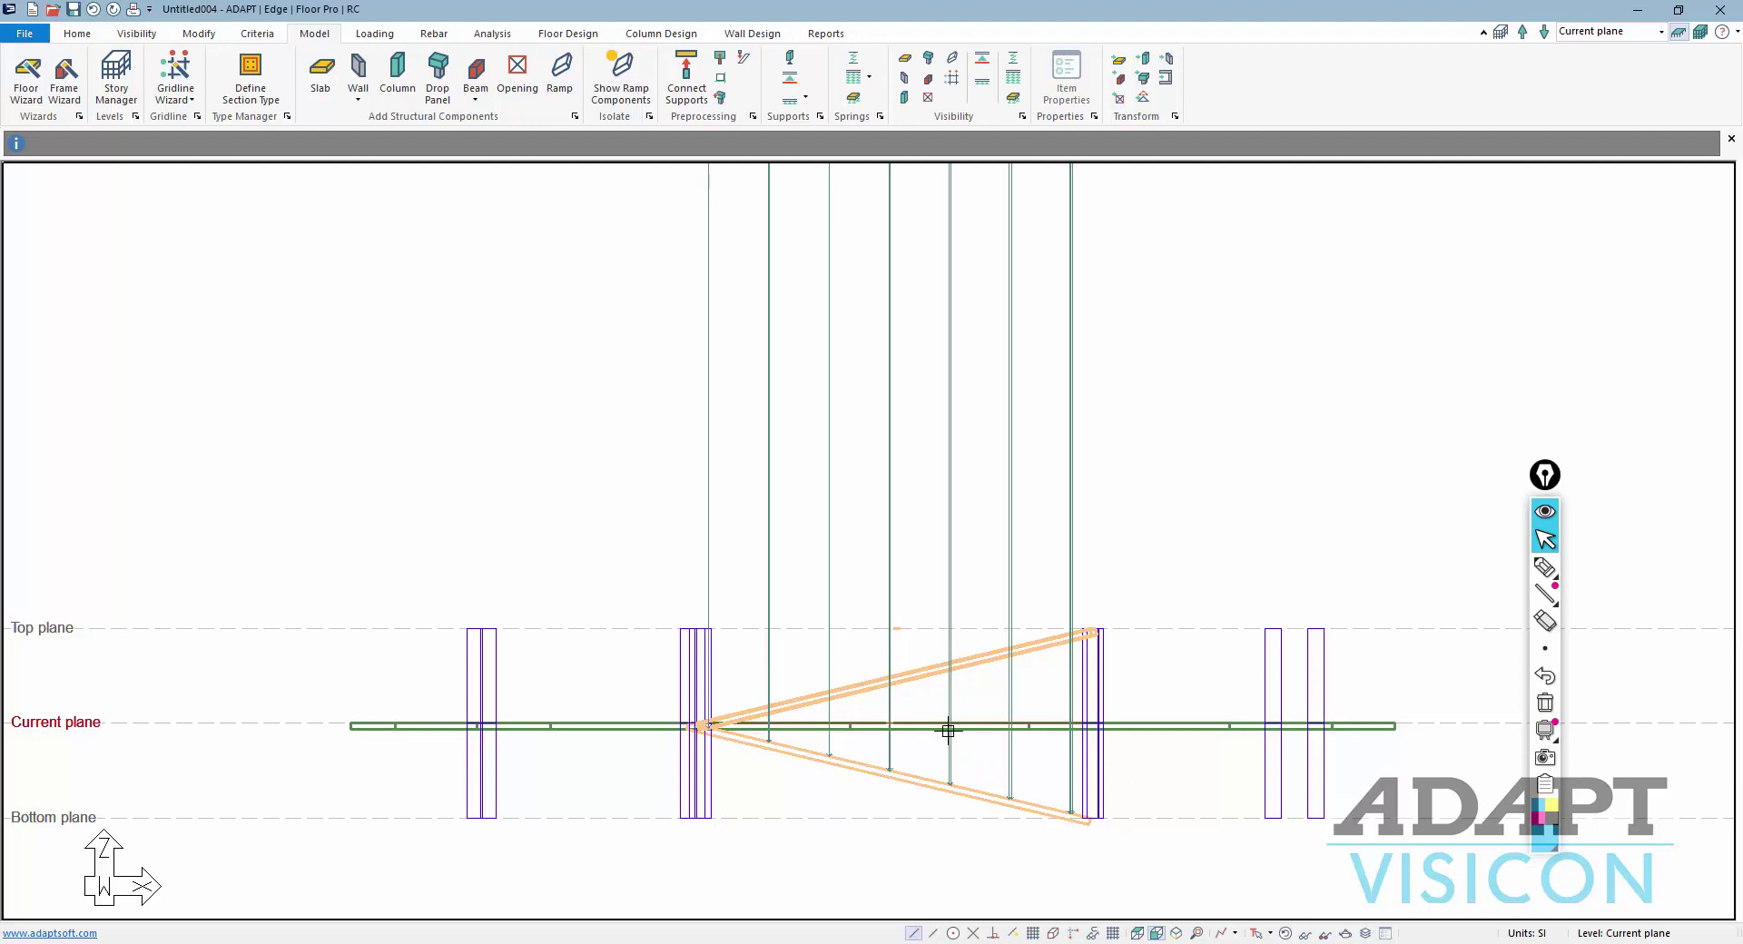
# Draw a five-corner patch load on the top plane that surrounds the ramp and the slab cutout
pyautogui.click(1524, 34)
pyautogui.scroll(-2, 1043, 574)
pyautogui.click(1137, 933)
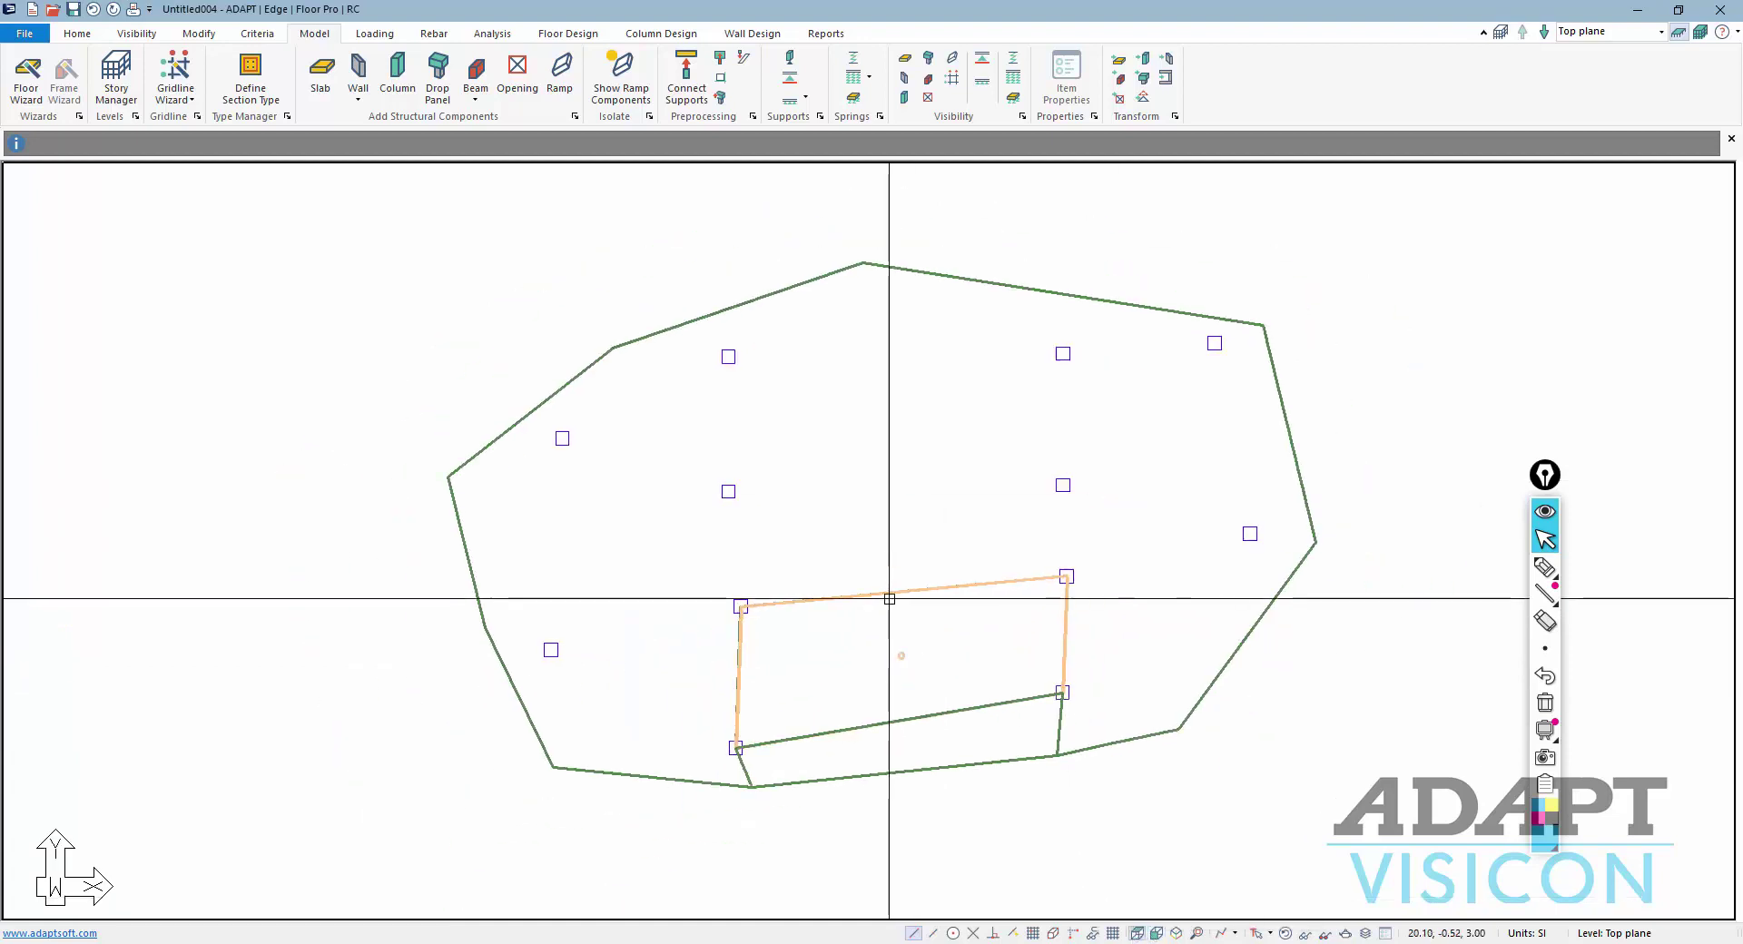
pyautogui.click(368, 36)
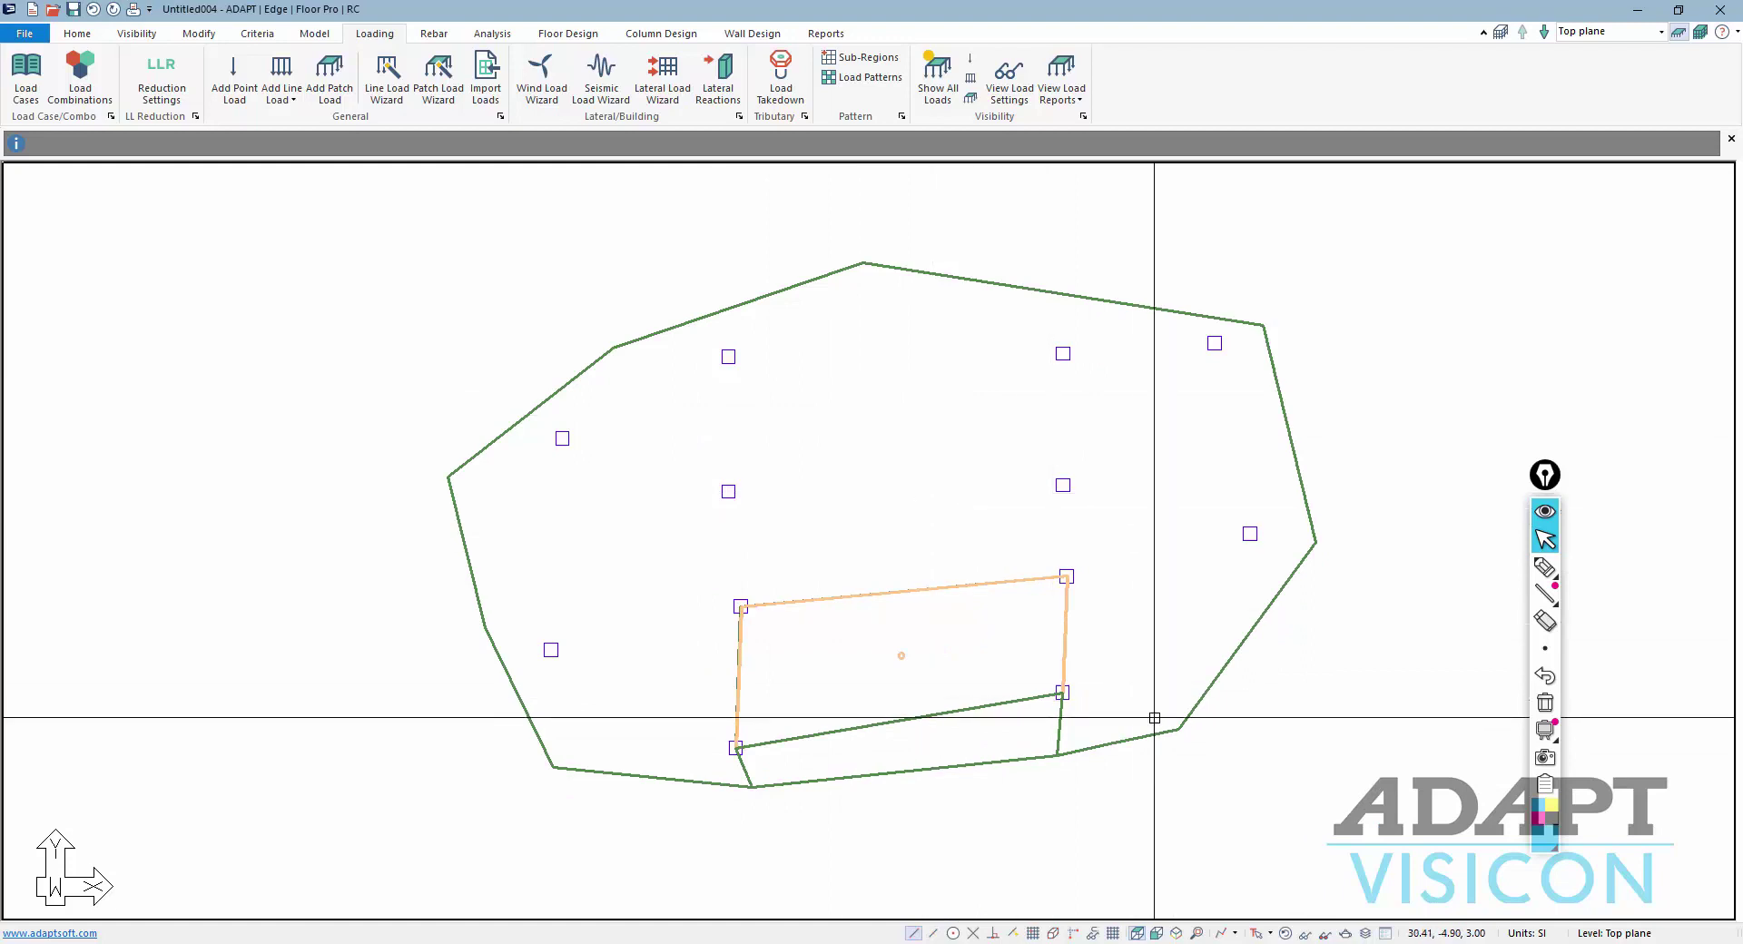
pyautogui.click(324, 94)
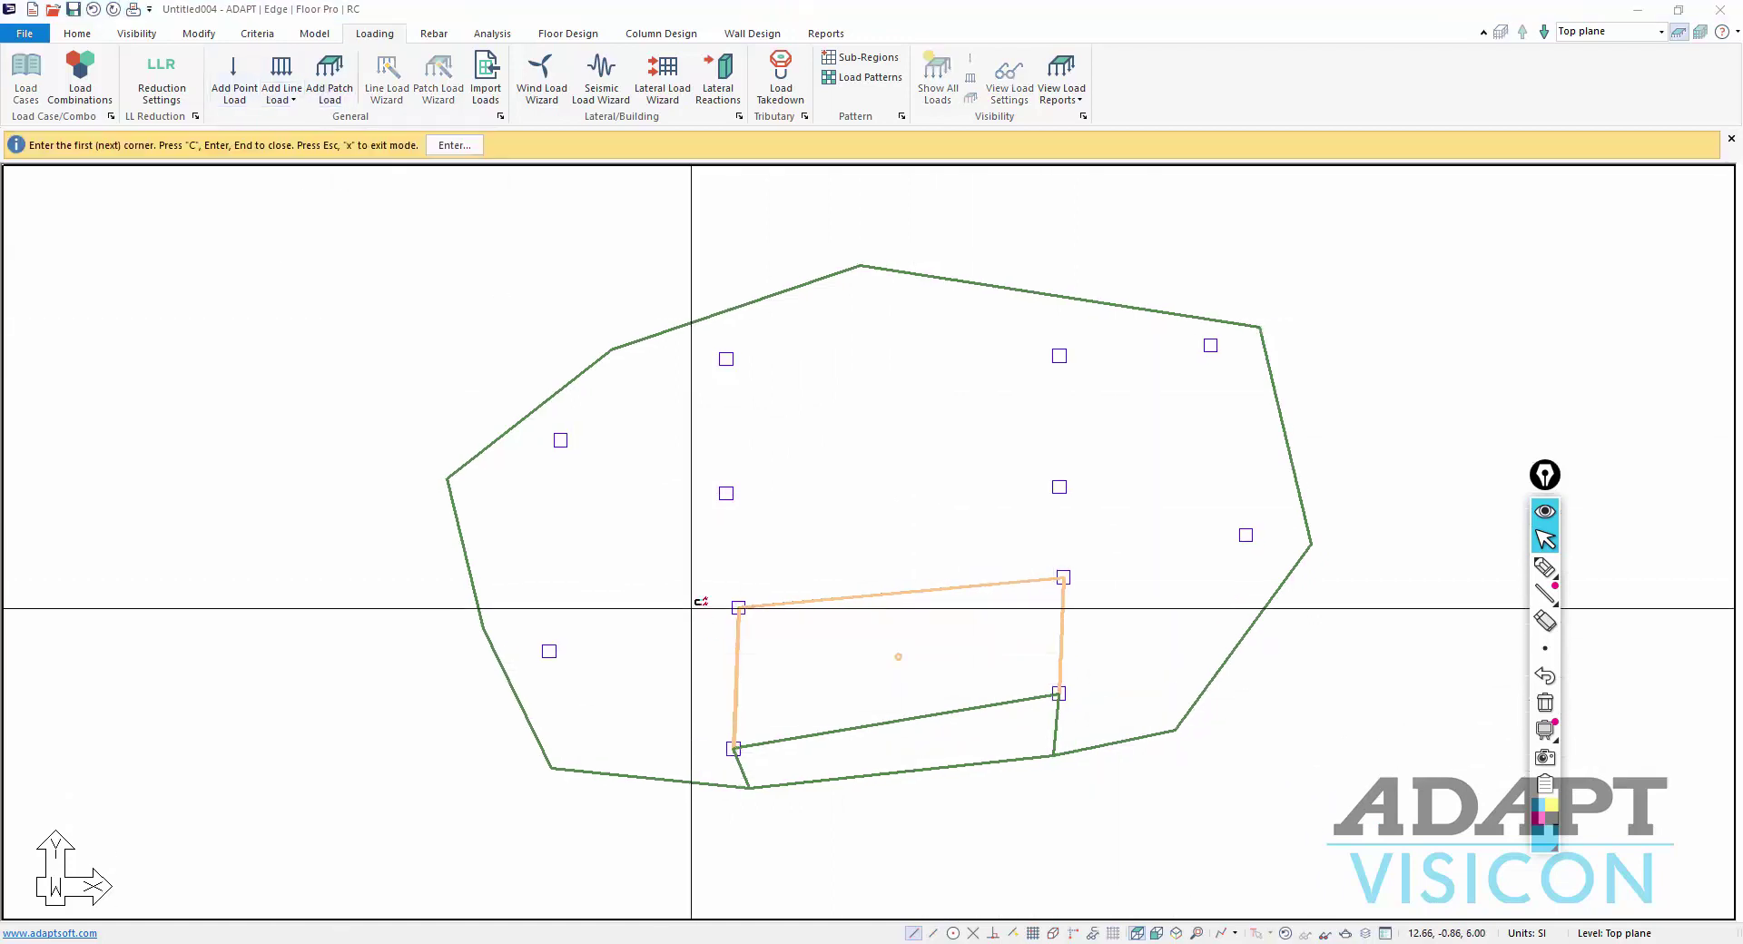
pyautogui.click(686, 556)
pyautogui.click(685, 770)
pyautogui.click(809, 771)
pyautogui.click(1105, 729)
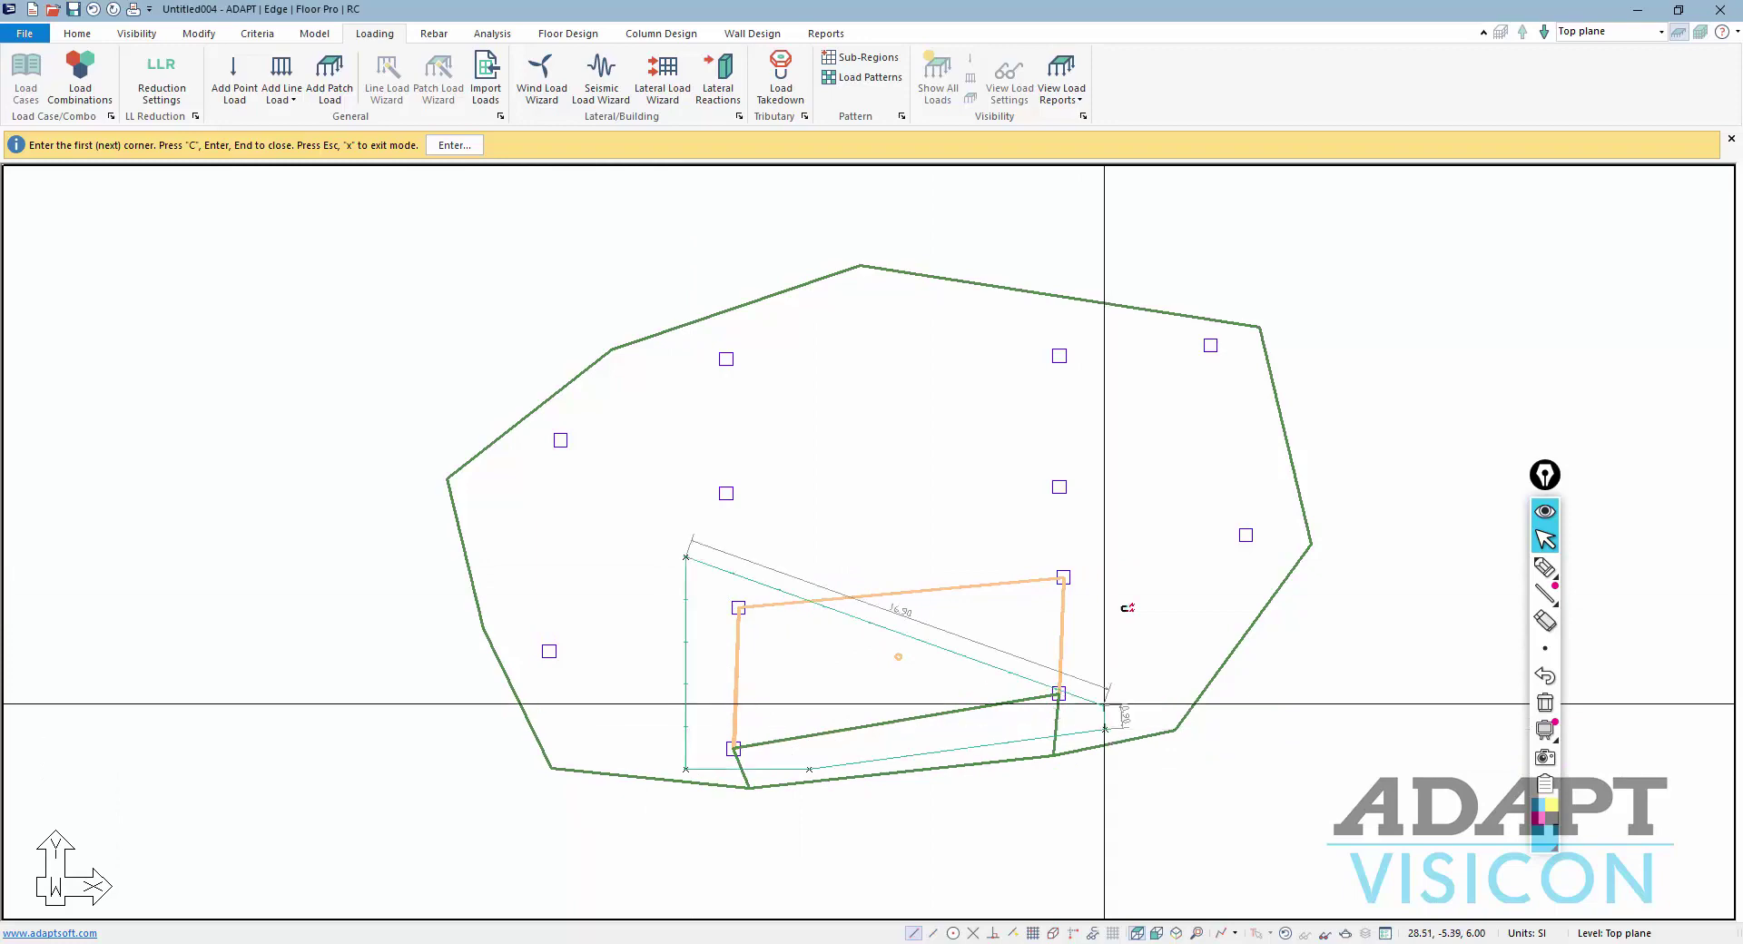
pyautogui.click(1113, 502)
pyautogui.rightClick(985, 467)
pyautogui.click(1004, 472)
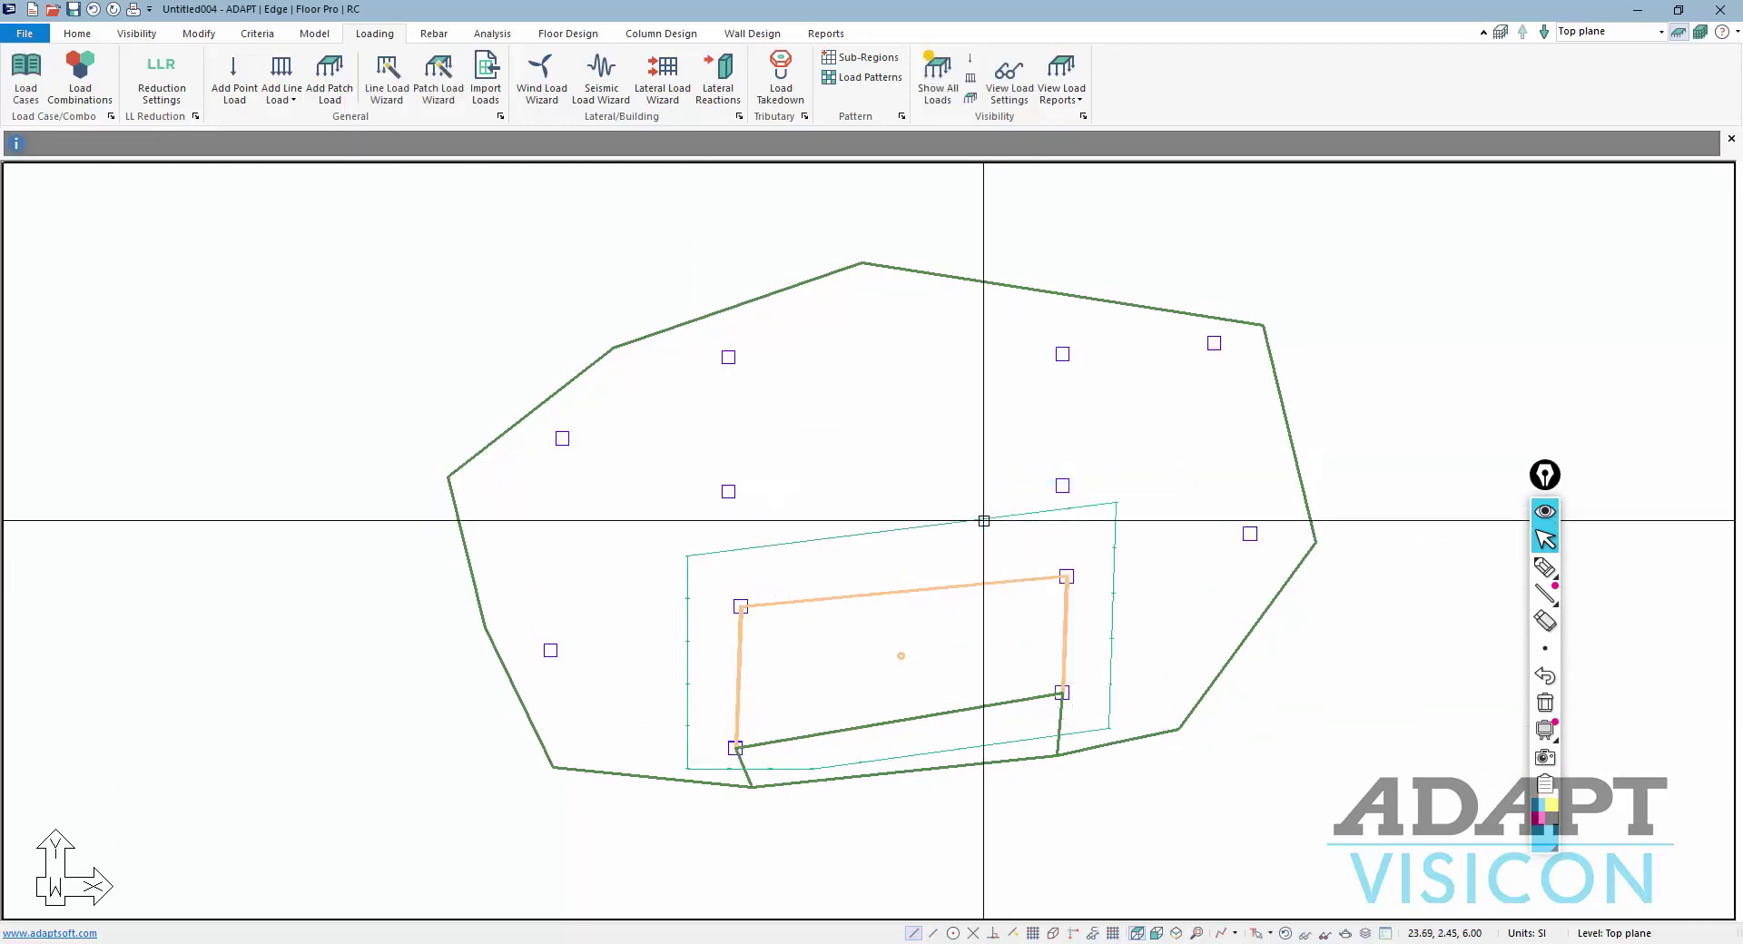
pyautogui.press('Return')
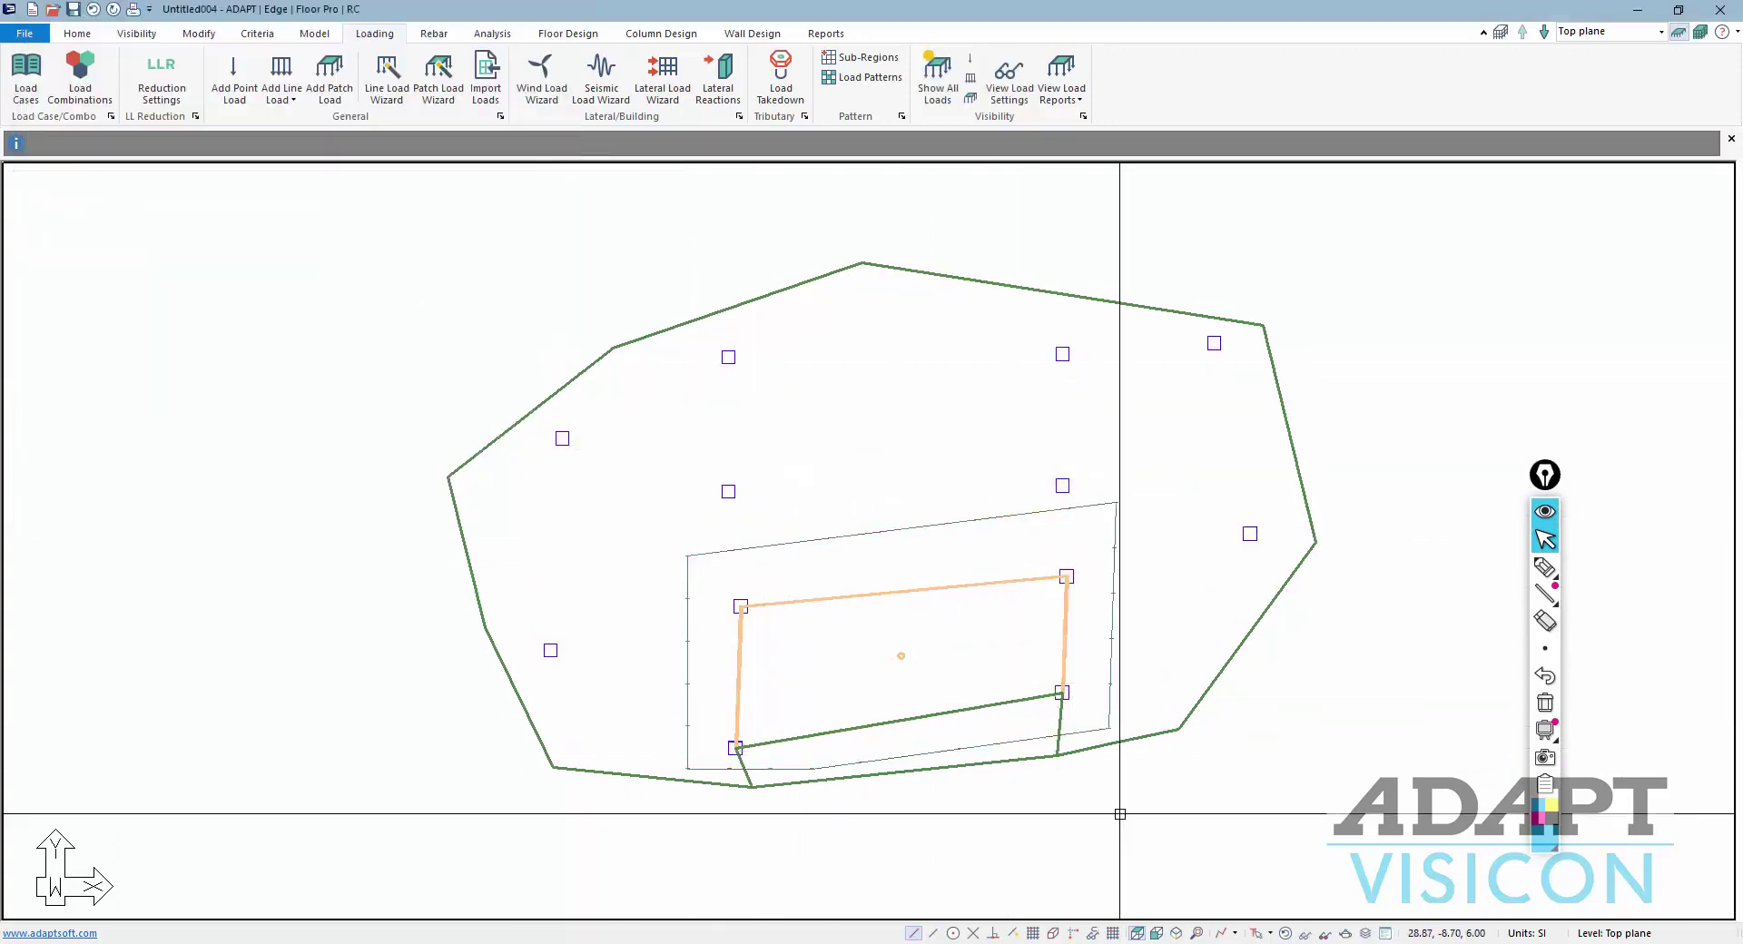
# Project the top plane's patch load onto the ramp that rises from the current plane, then return to plan view
pyautogui.click(1158, 933)
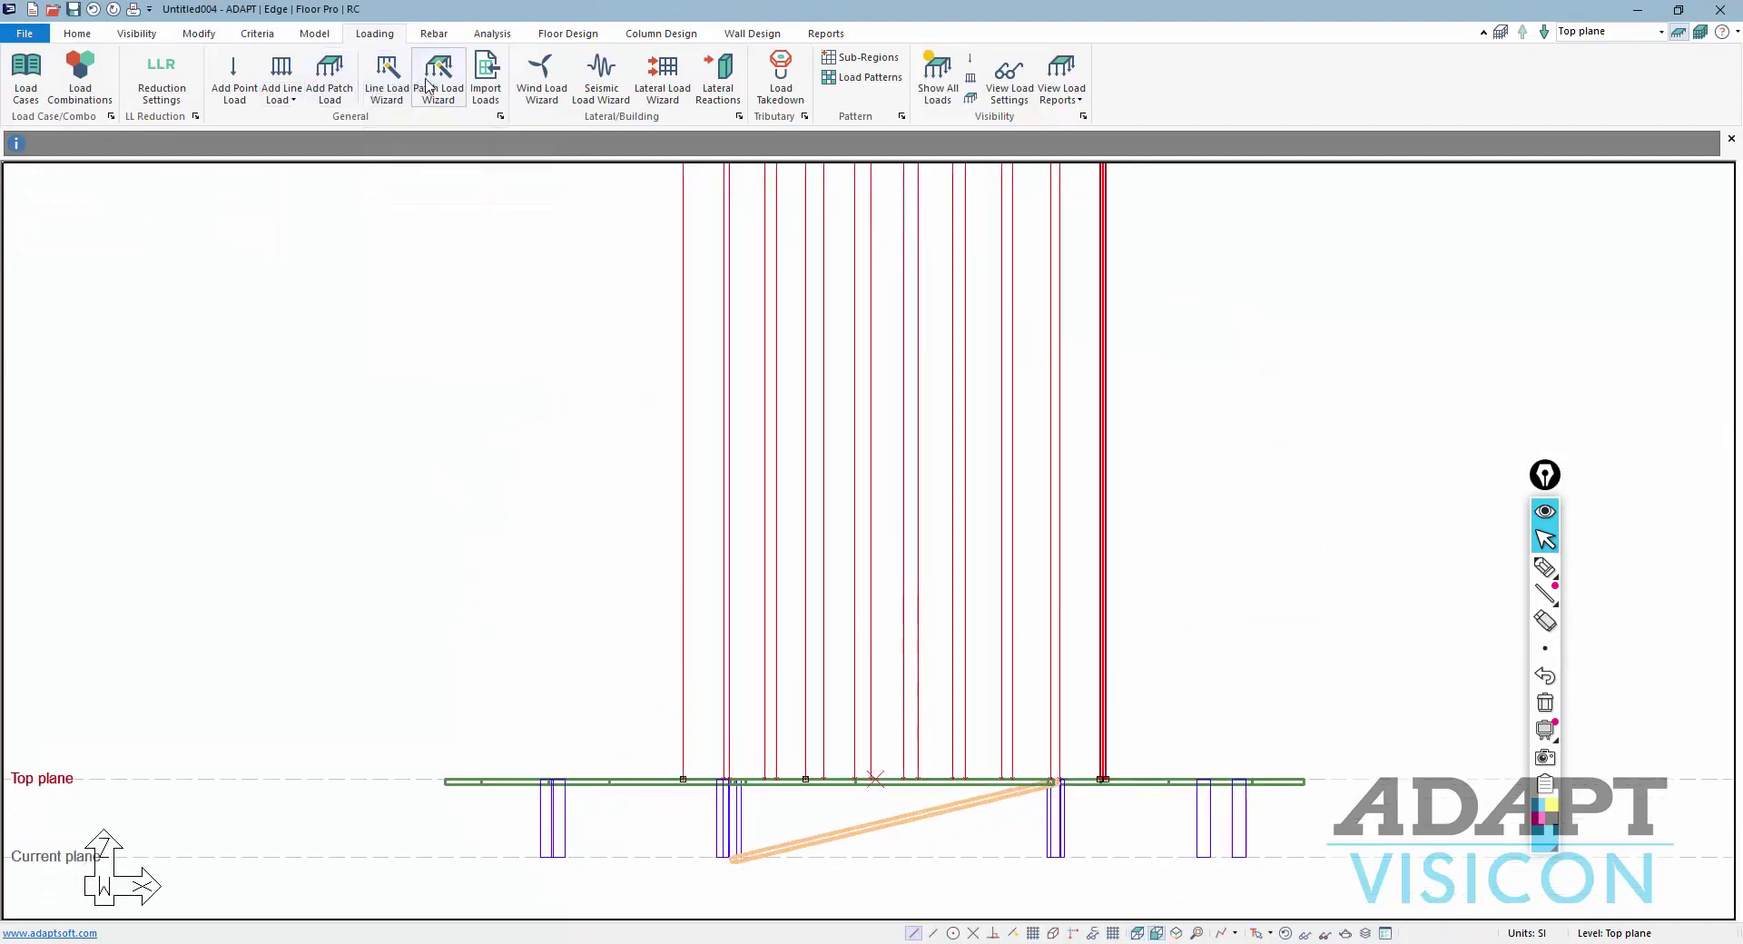
pyautogui.click(295, 34)
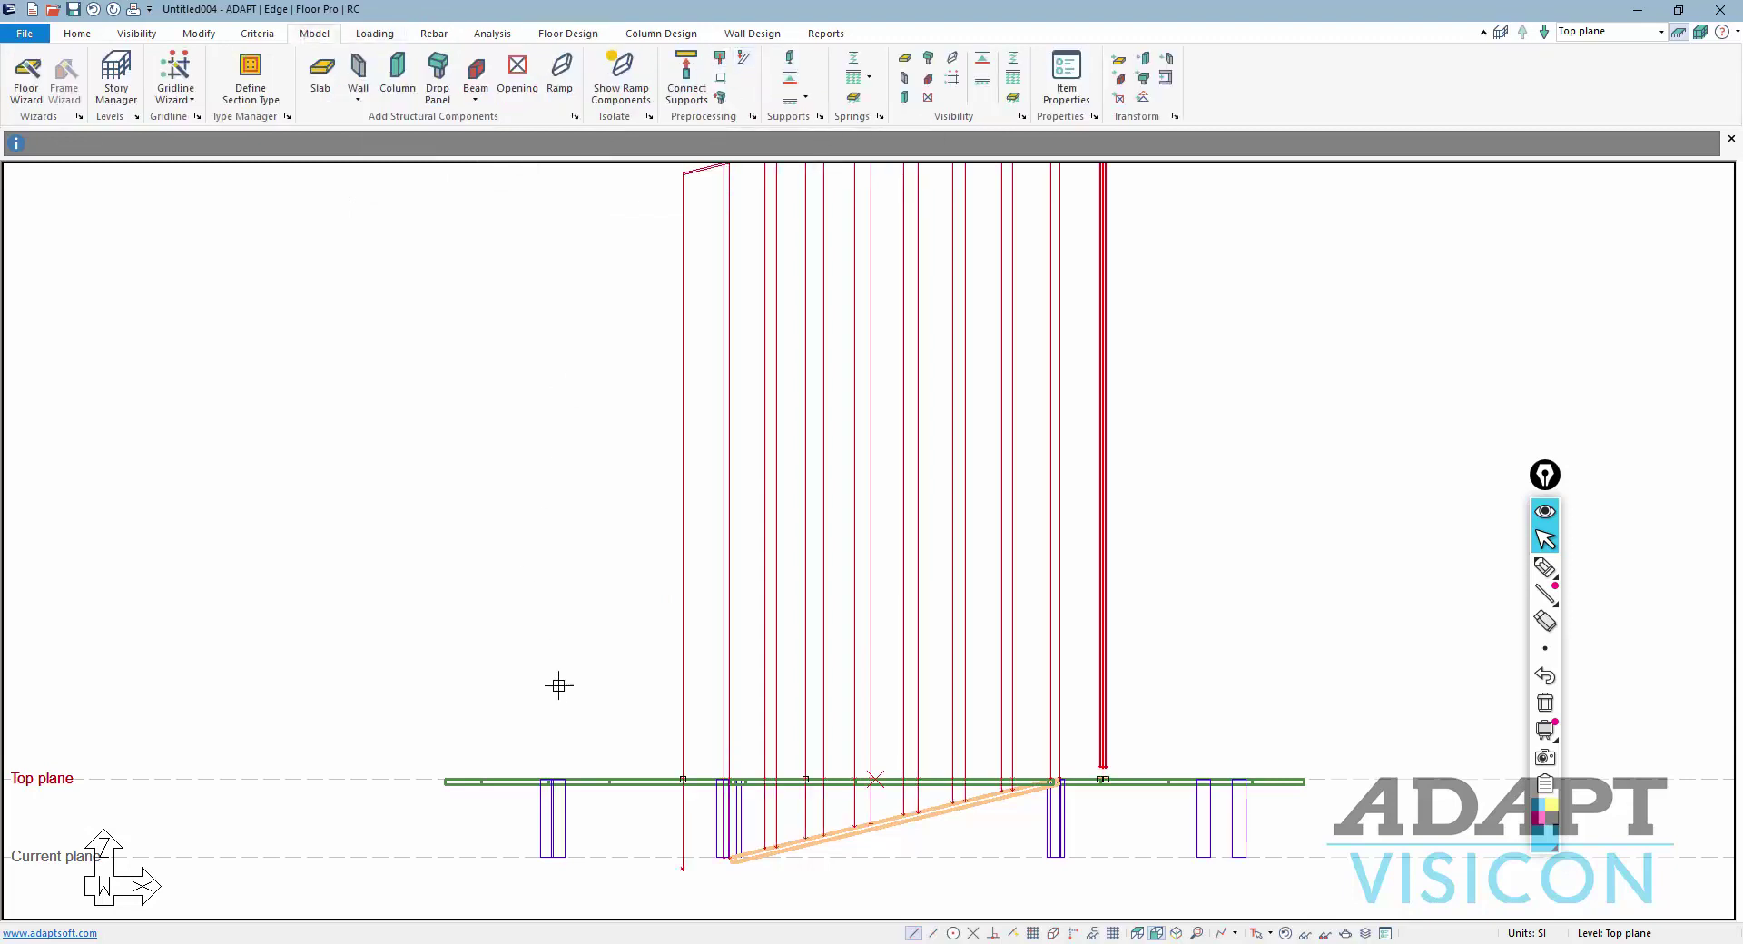
pyautogui.scroll(1, 488, 608)
pyautogui.press('Escape')
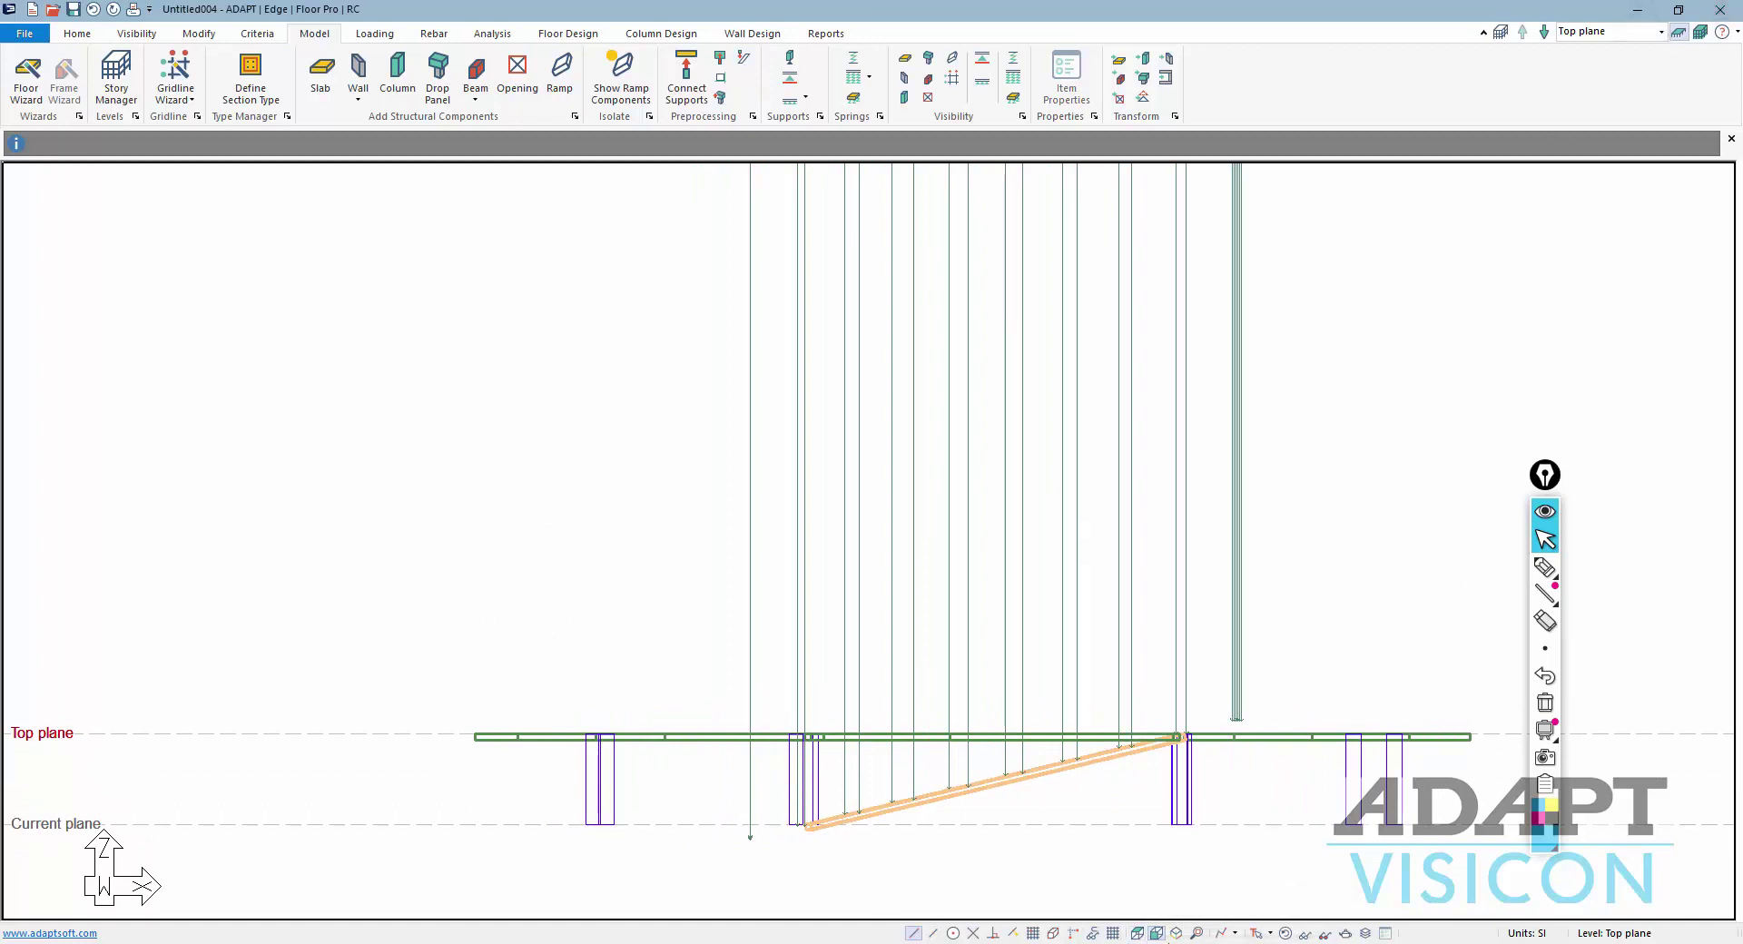
pyautogui.click(1139, 934)
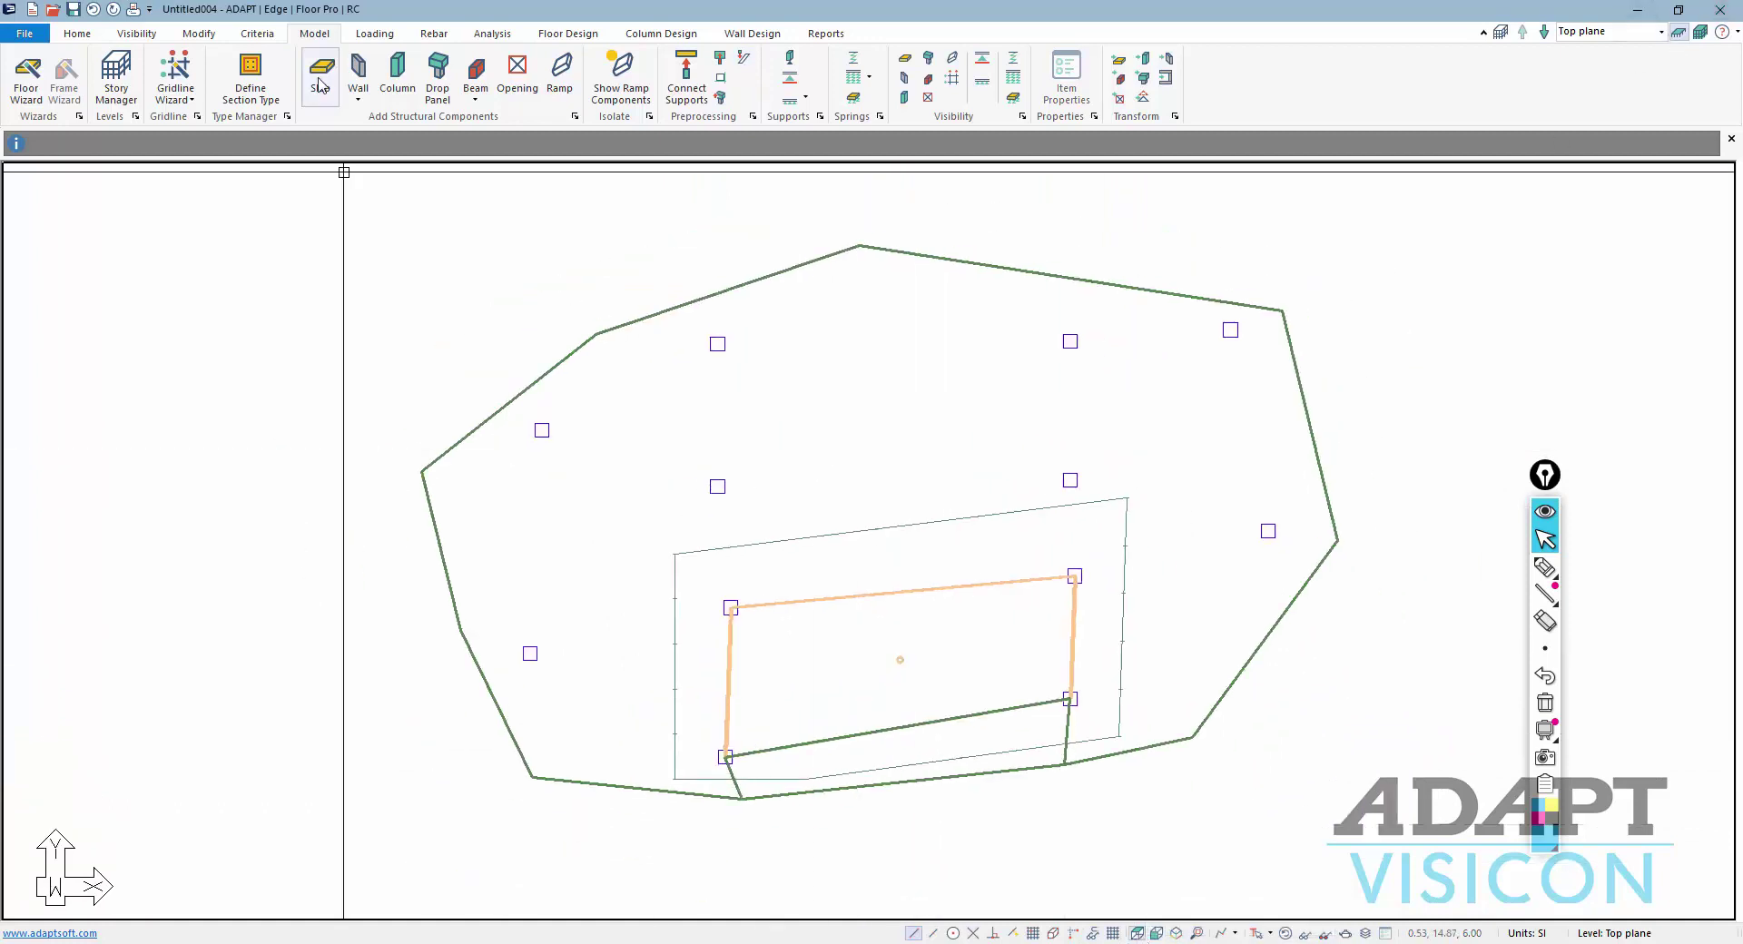
# Add a SERVICE SUSTAINED LOAD combination with a factor of 1 on RampLoad
pyautogui.scroll(-1, 318, 42)
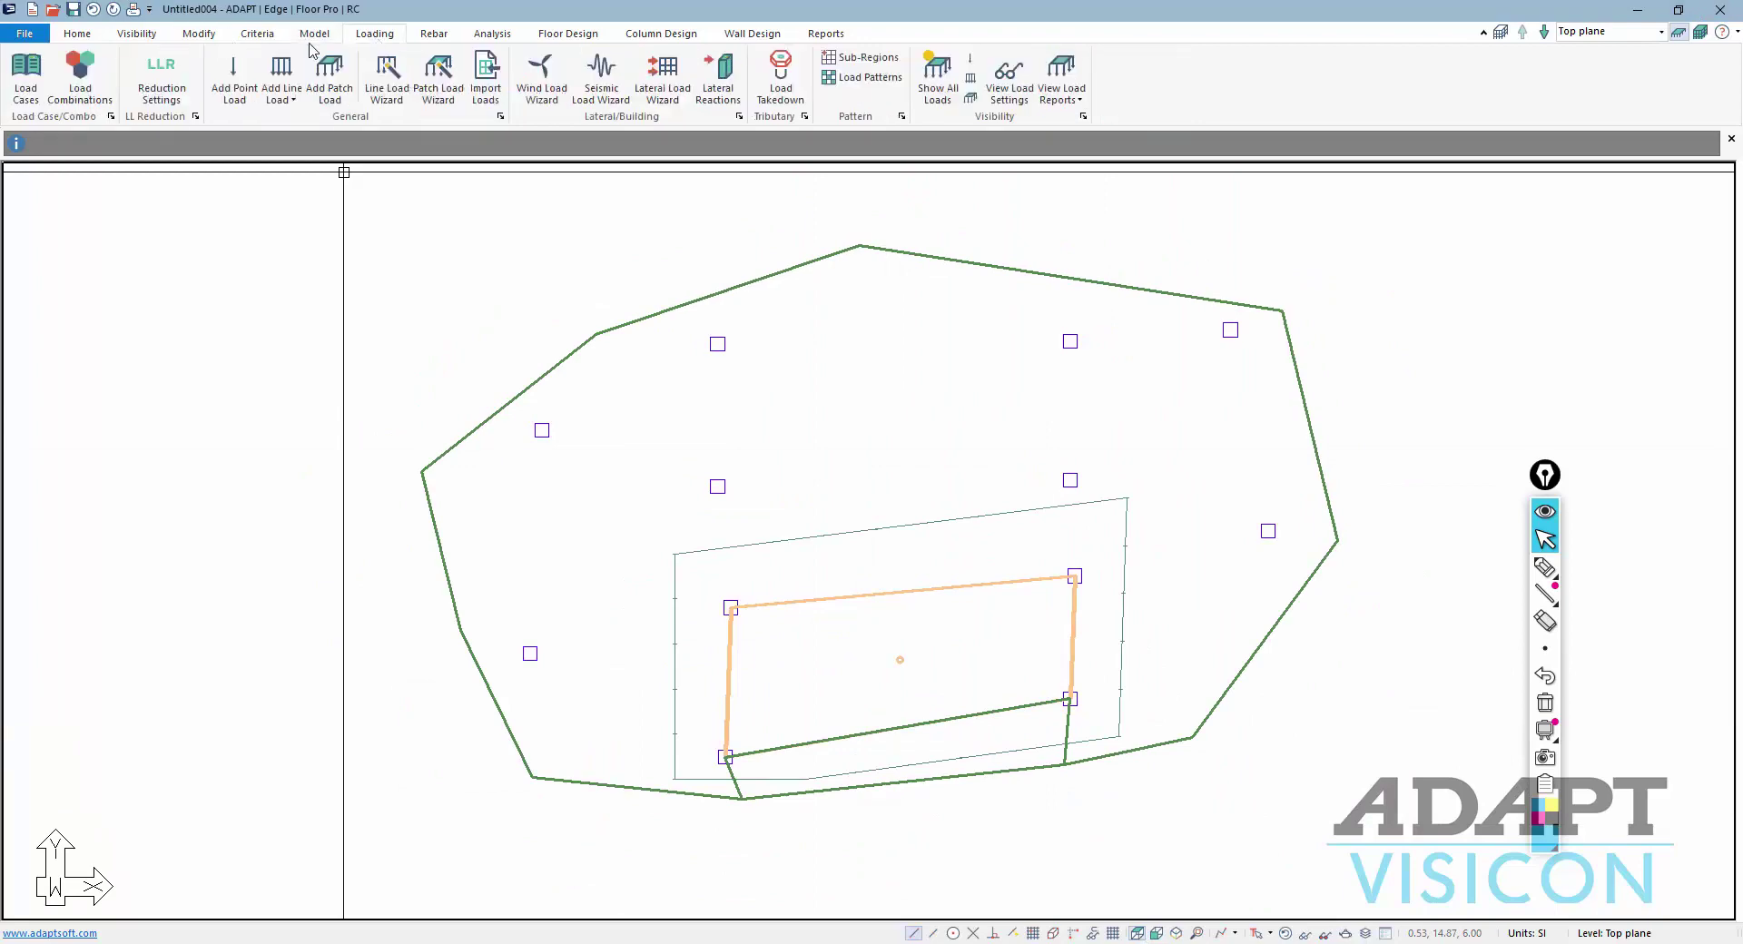
pyautogui.click(56, 87)
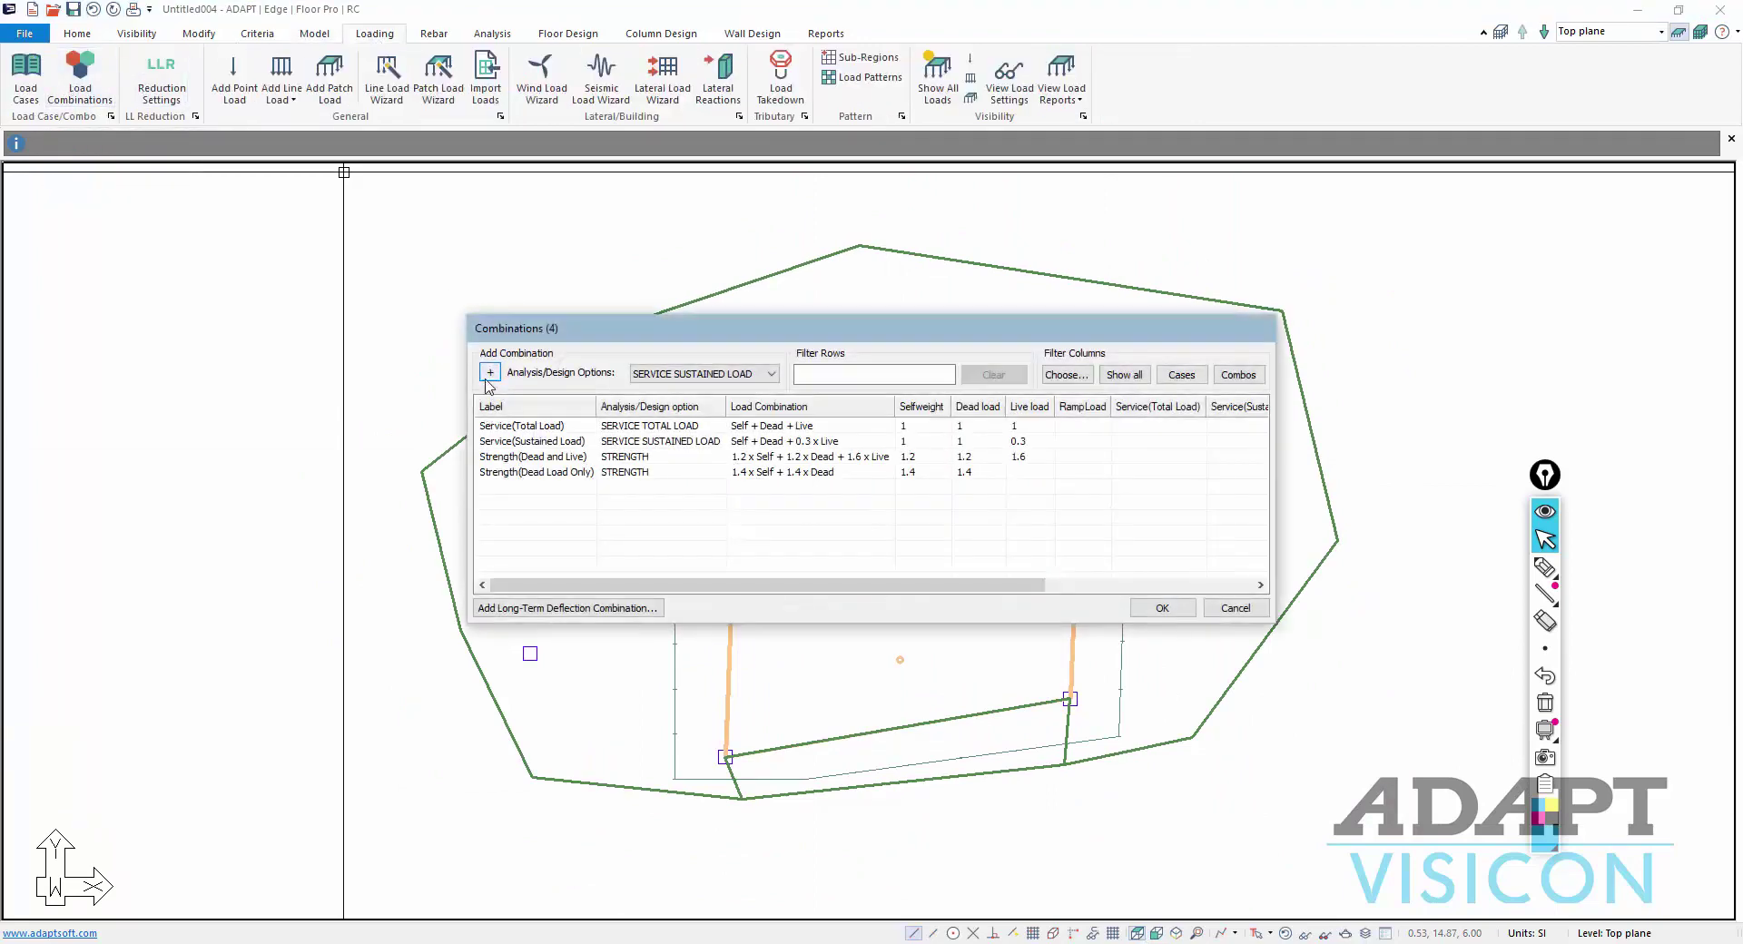
pyautogui.click(1075, 491)
pyautogui.click(1079, 490)
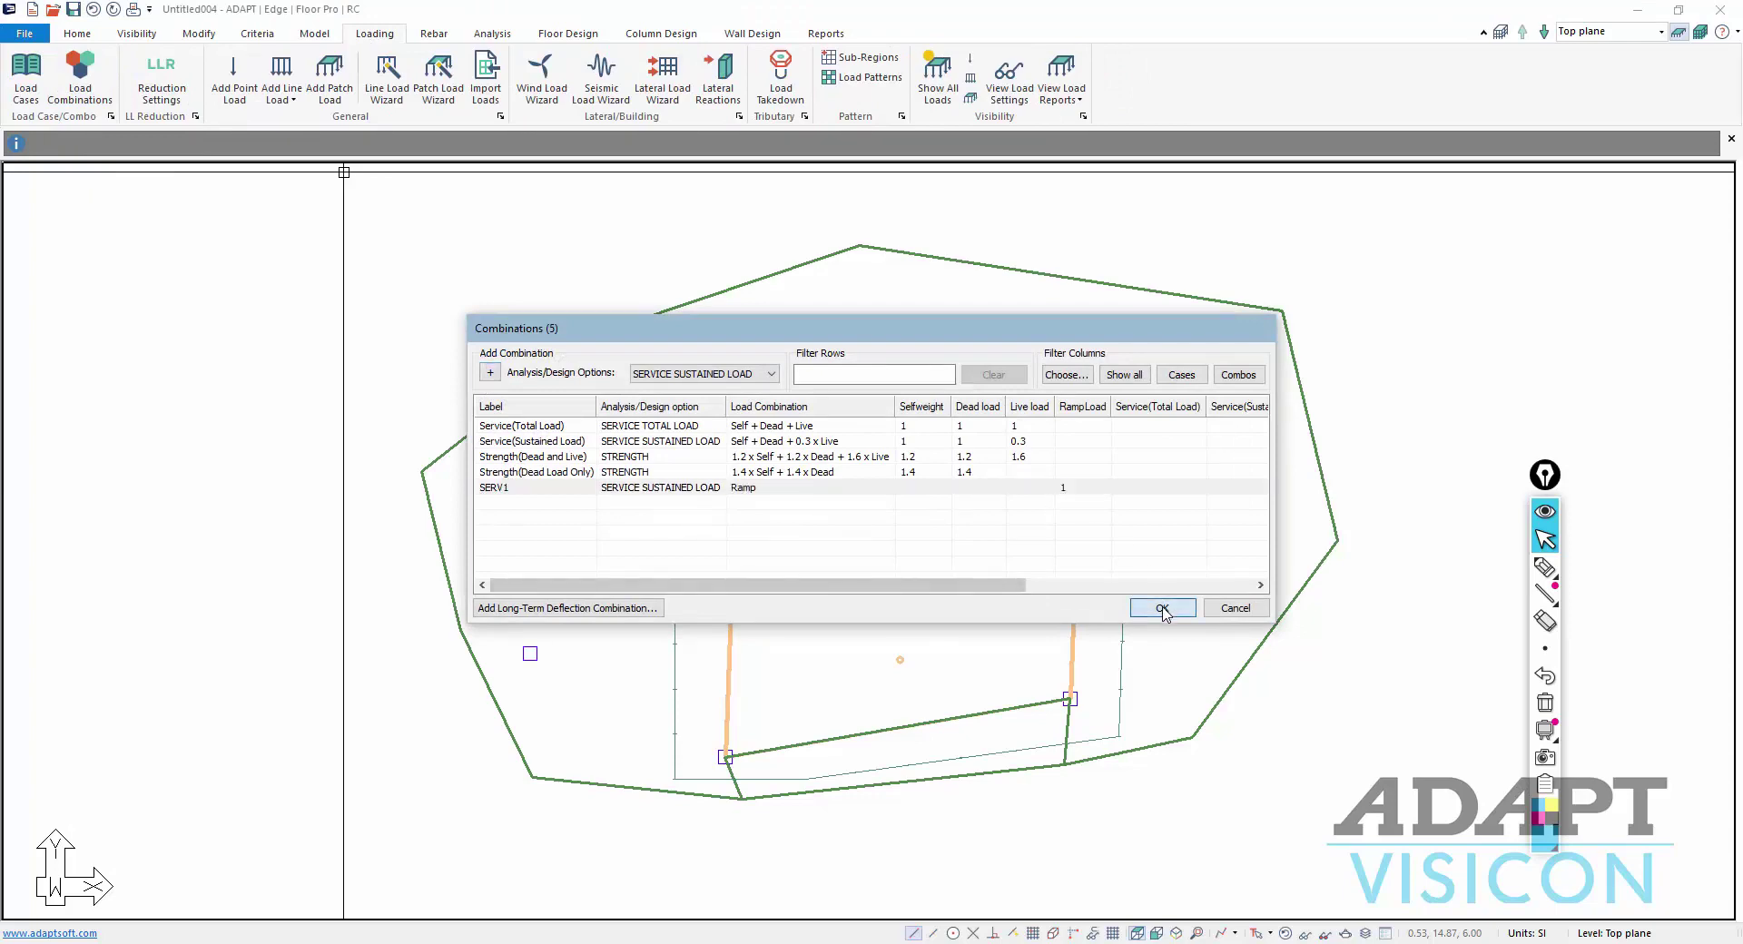
pyautogui.press('Return')
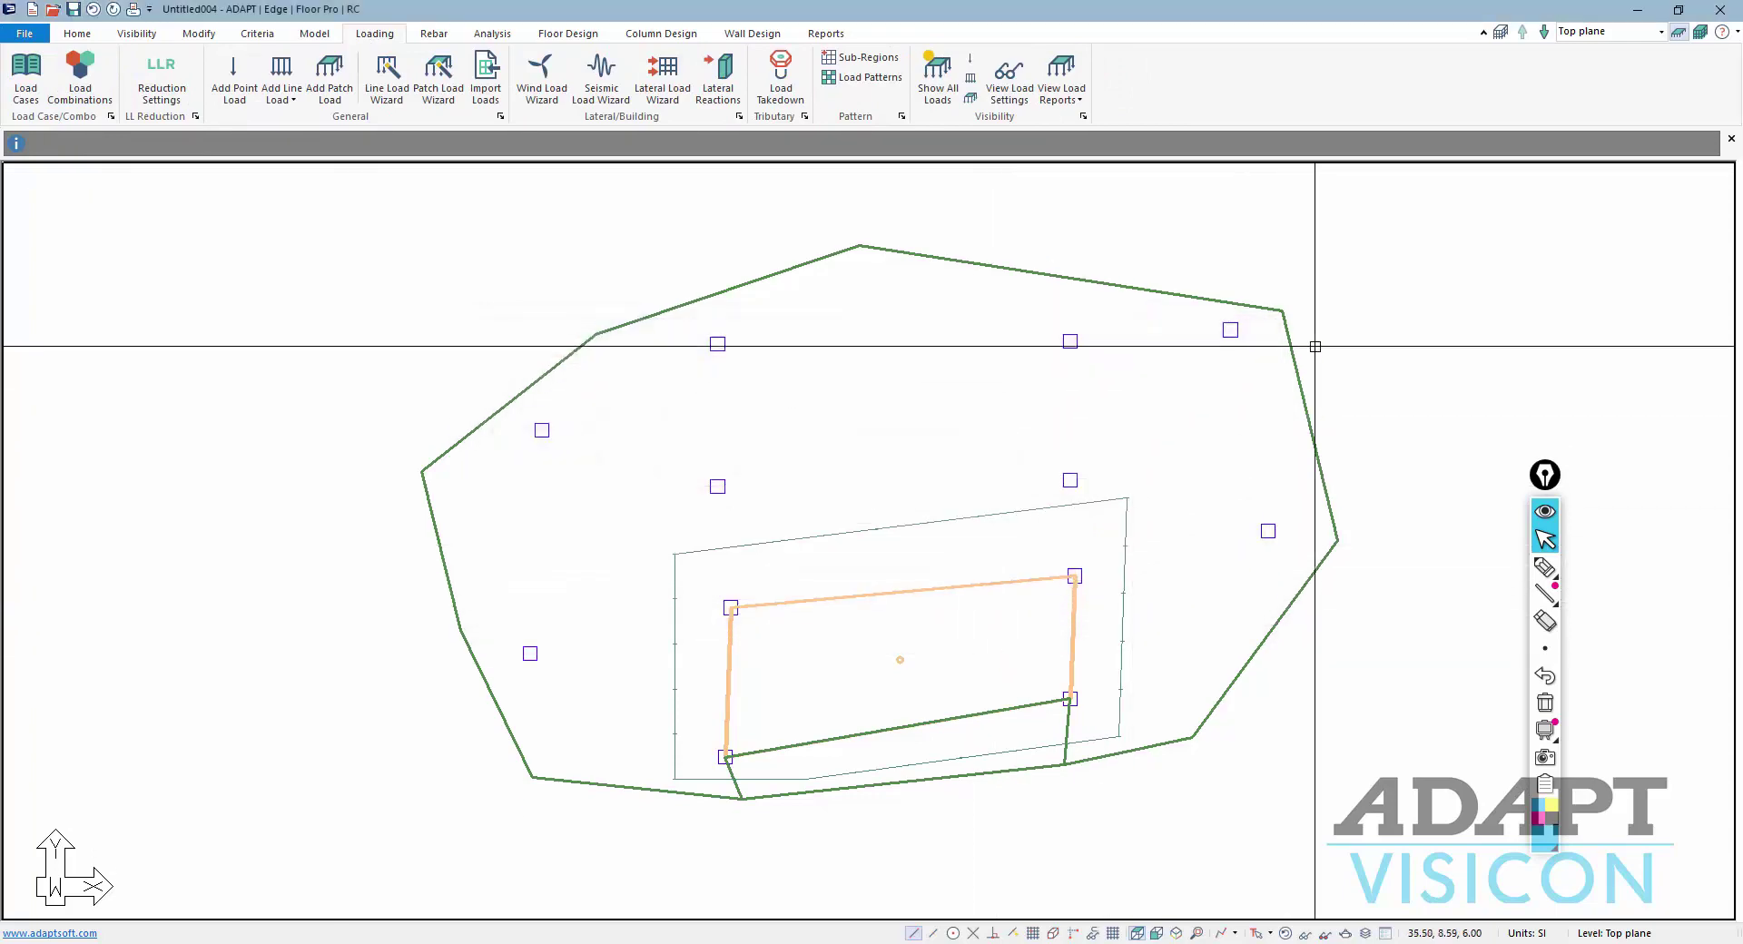
# Make the current plane active and mesh its slabs with the simplified method and a 1.5 m cell size
pyautogui.click(1540, 36)
pyautogui.click(493, 34)
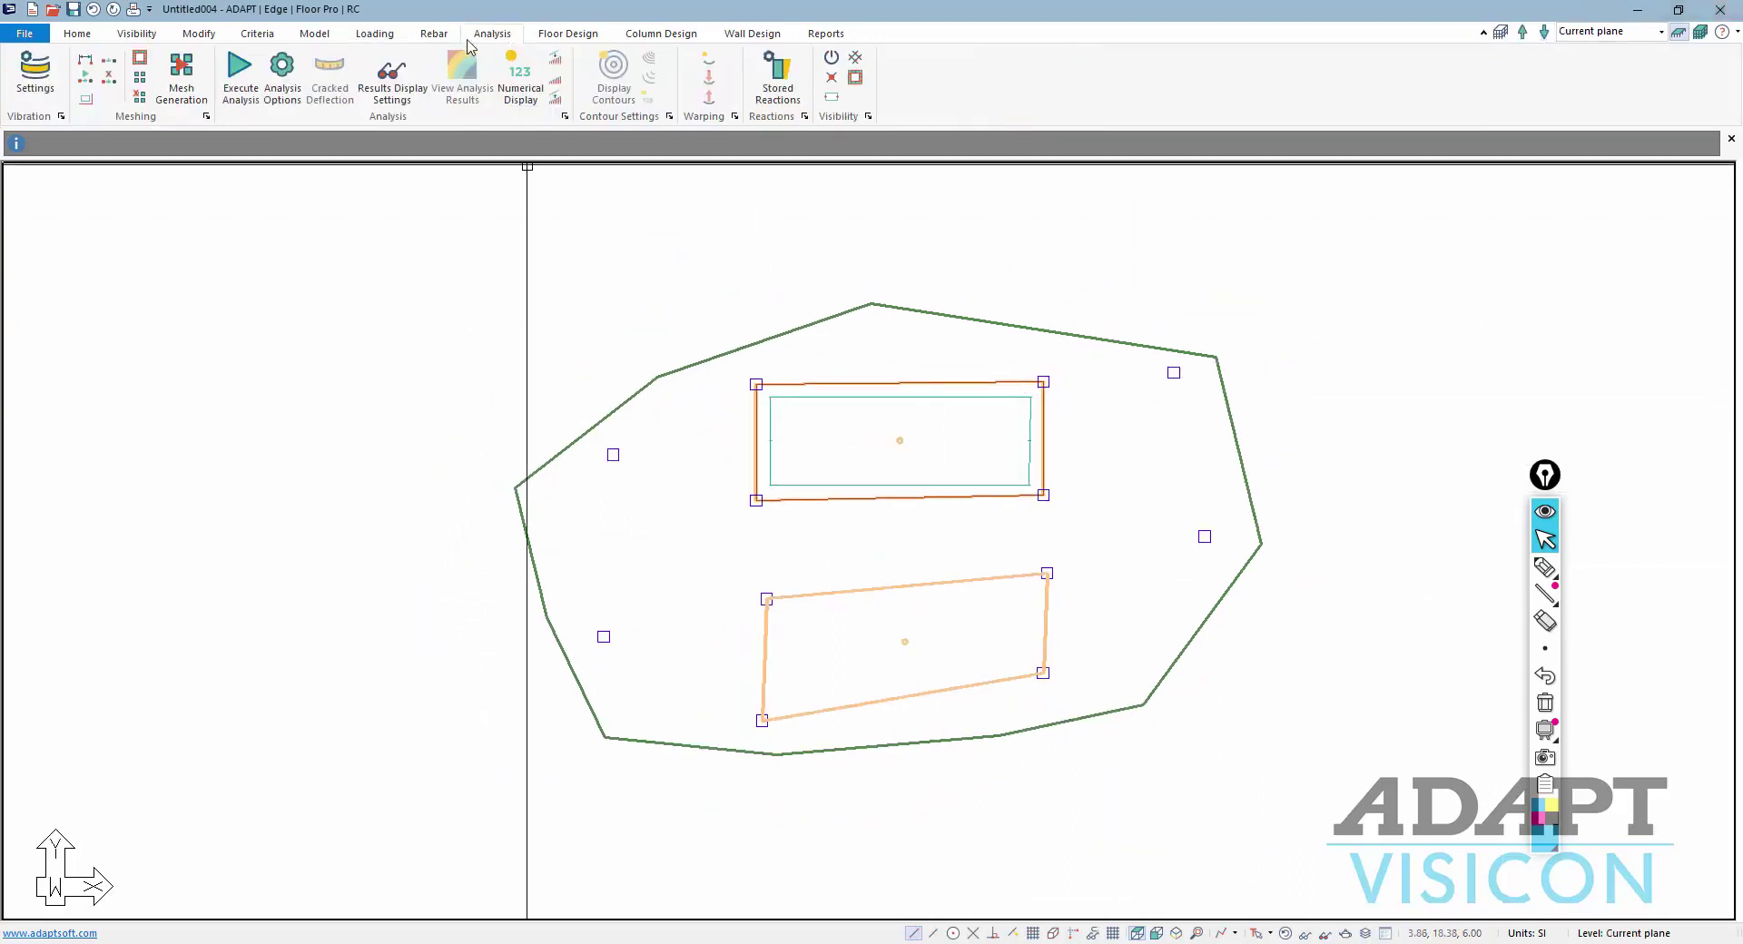
pyautogui.click(182, 74)
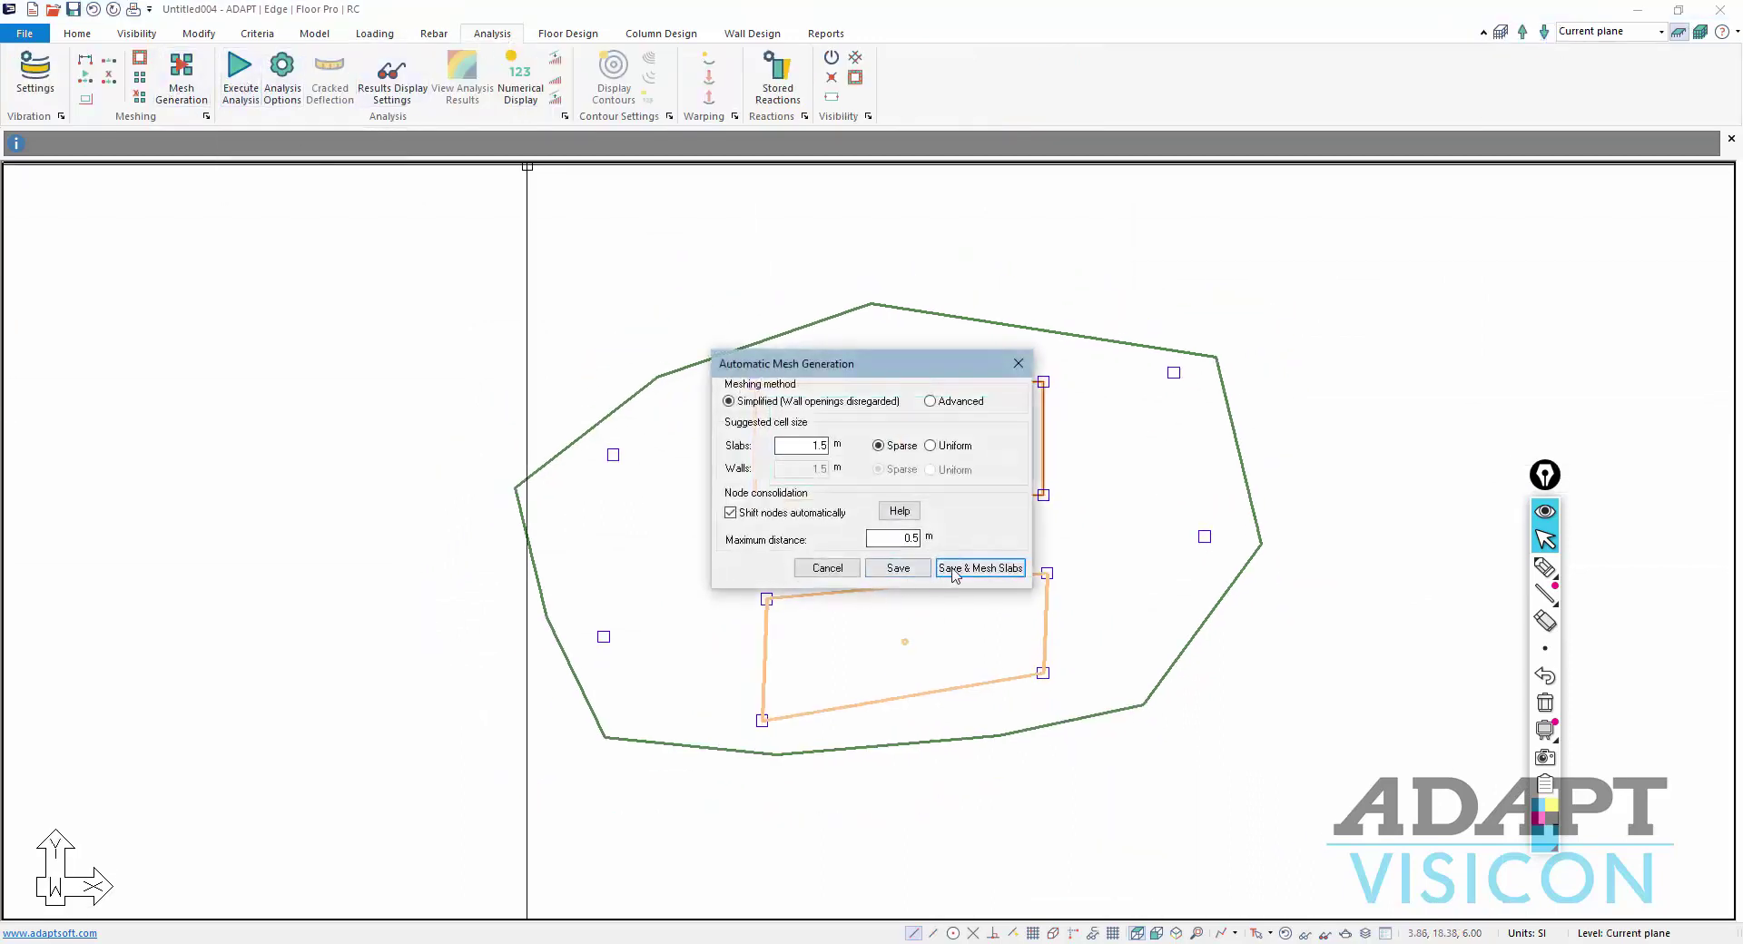
pyautogui.click(955, 568)
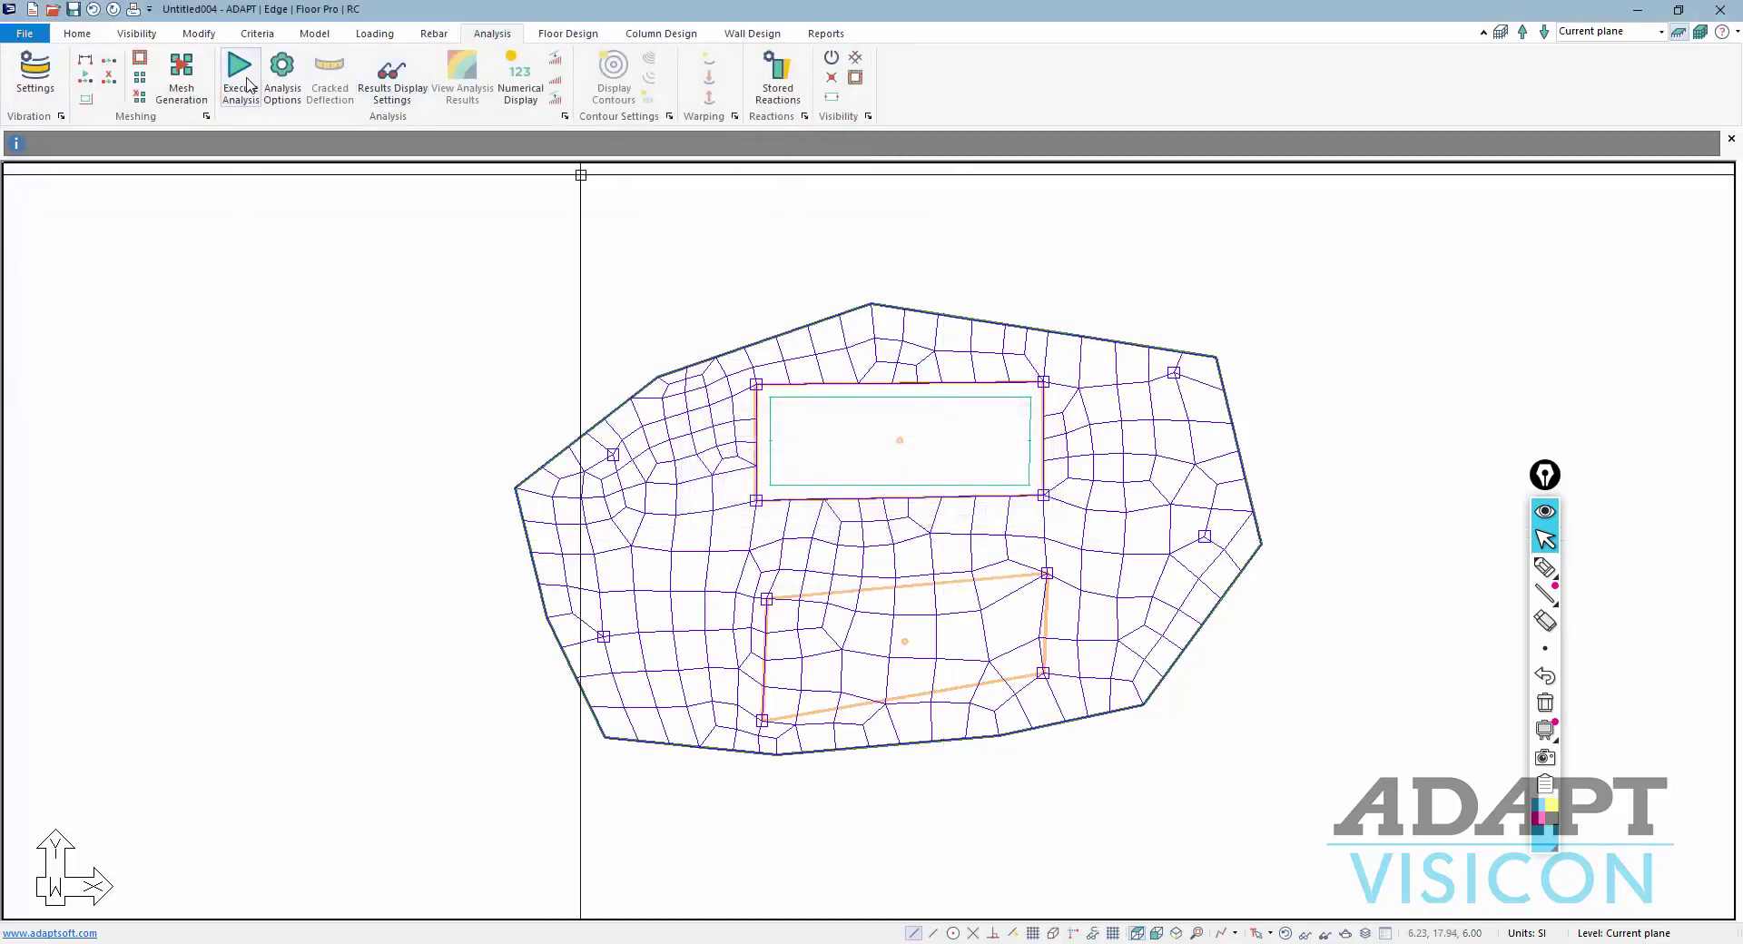
# Run the analysis of the current plane for the SERV1 combination only and load its results
pyautogui.click(247, 82)
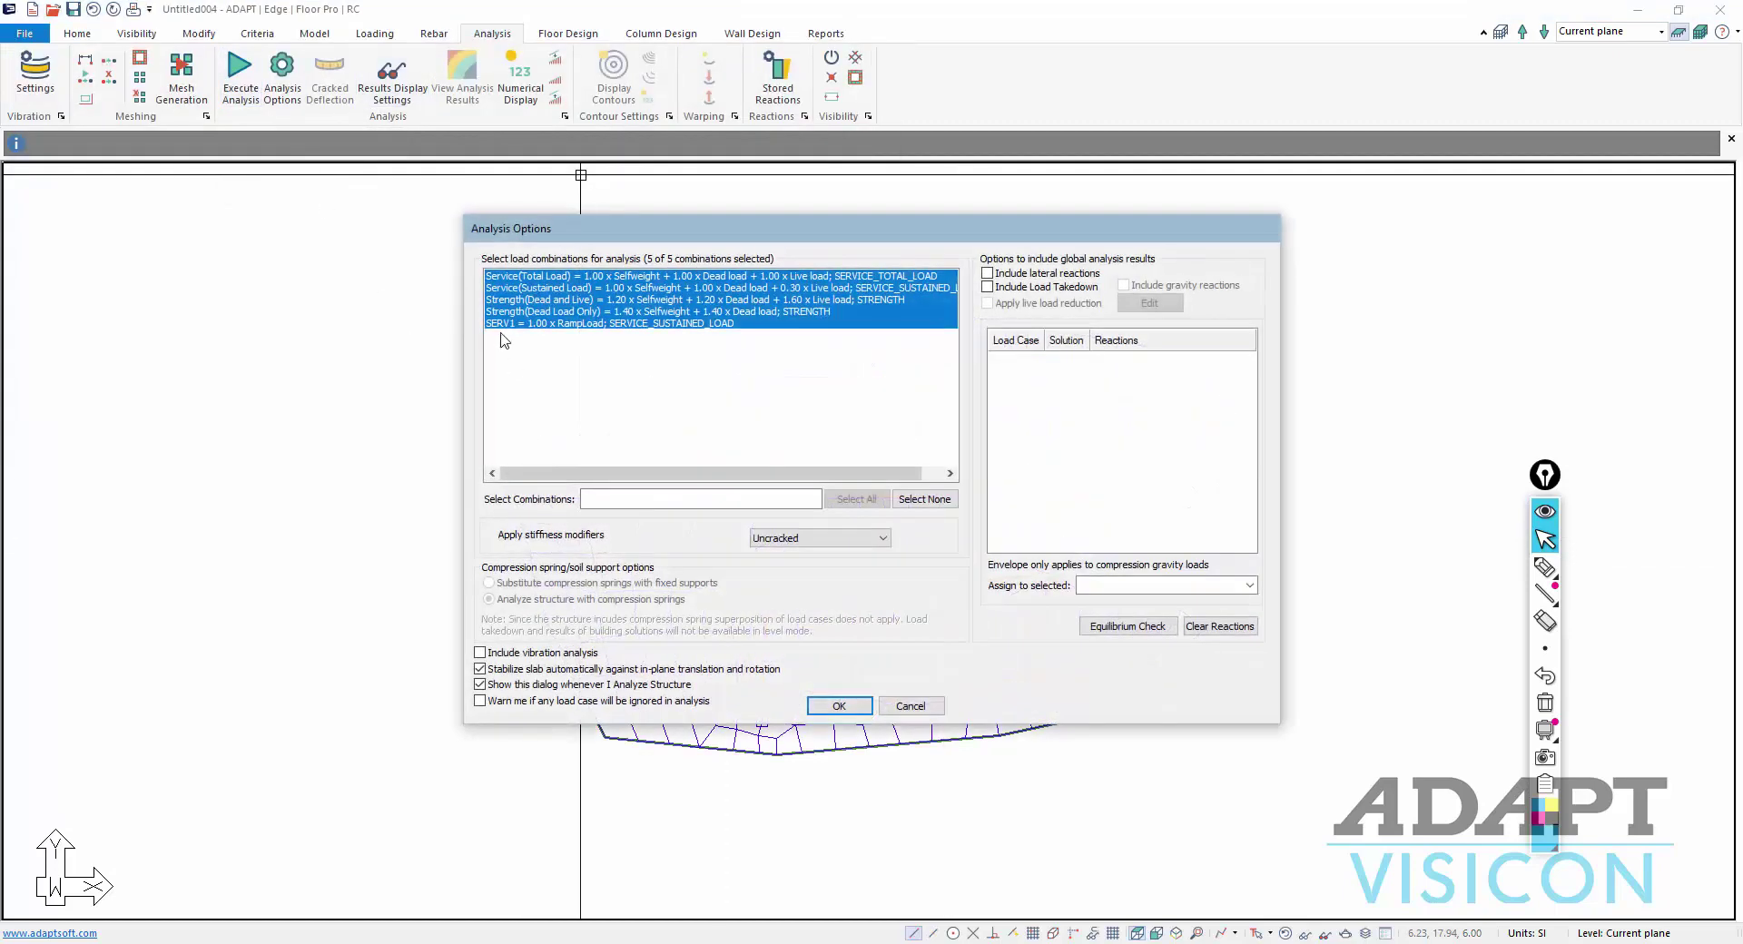
pyautogui.click(644, 325)
pyautogui.click(838, 707)
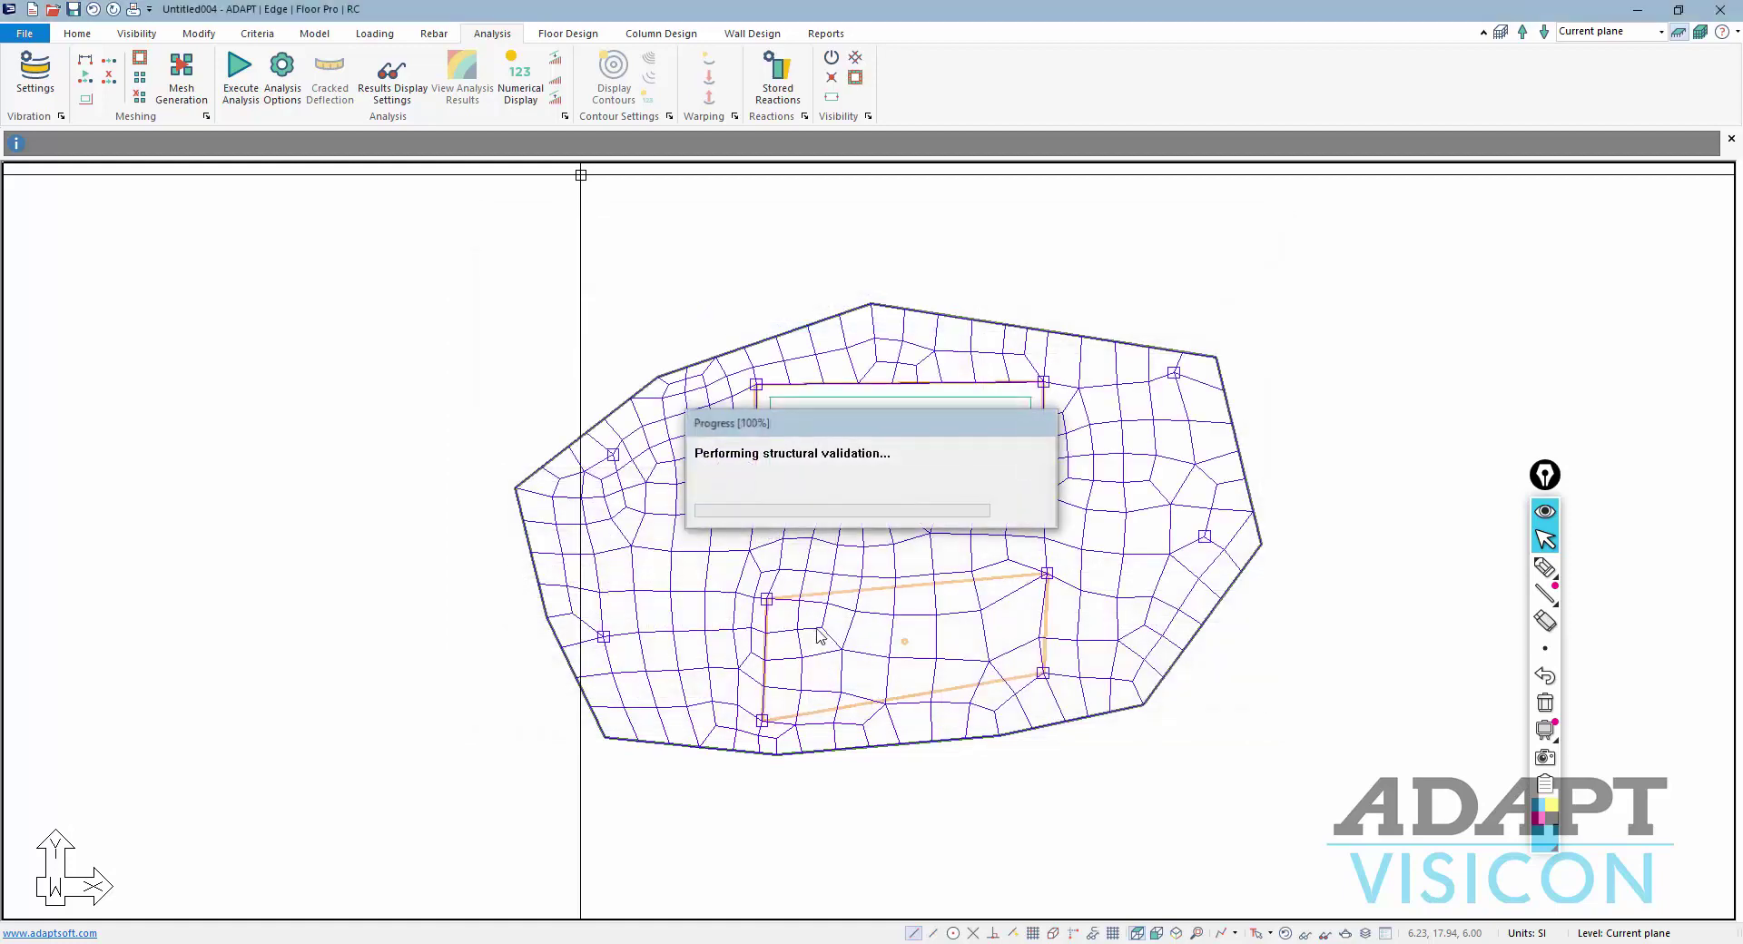
pyautogui.click(847, 516)
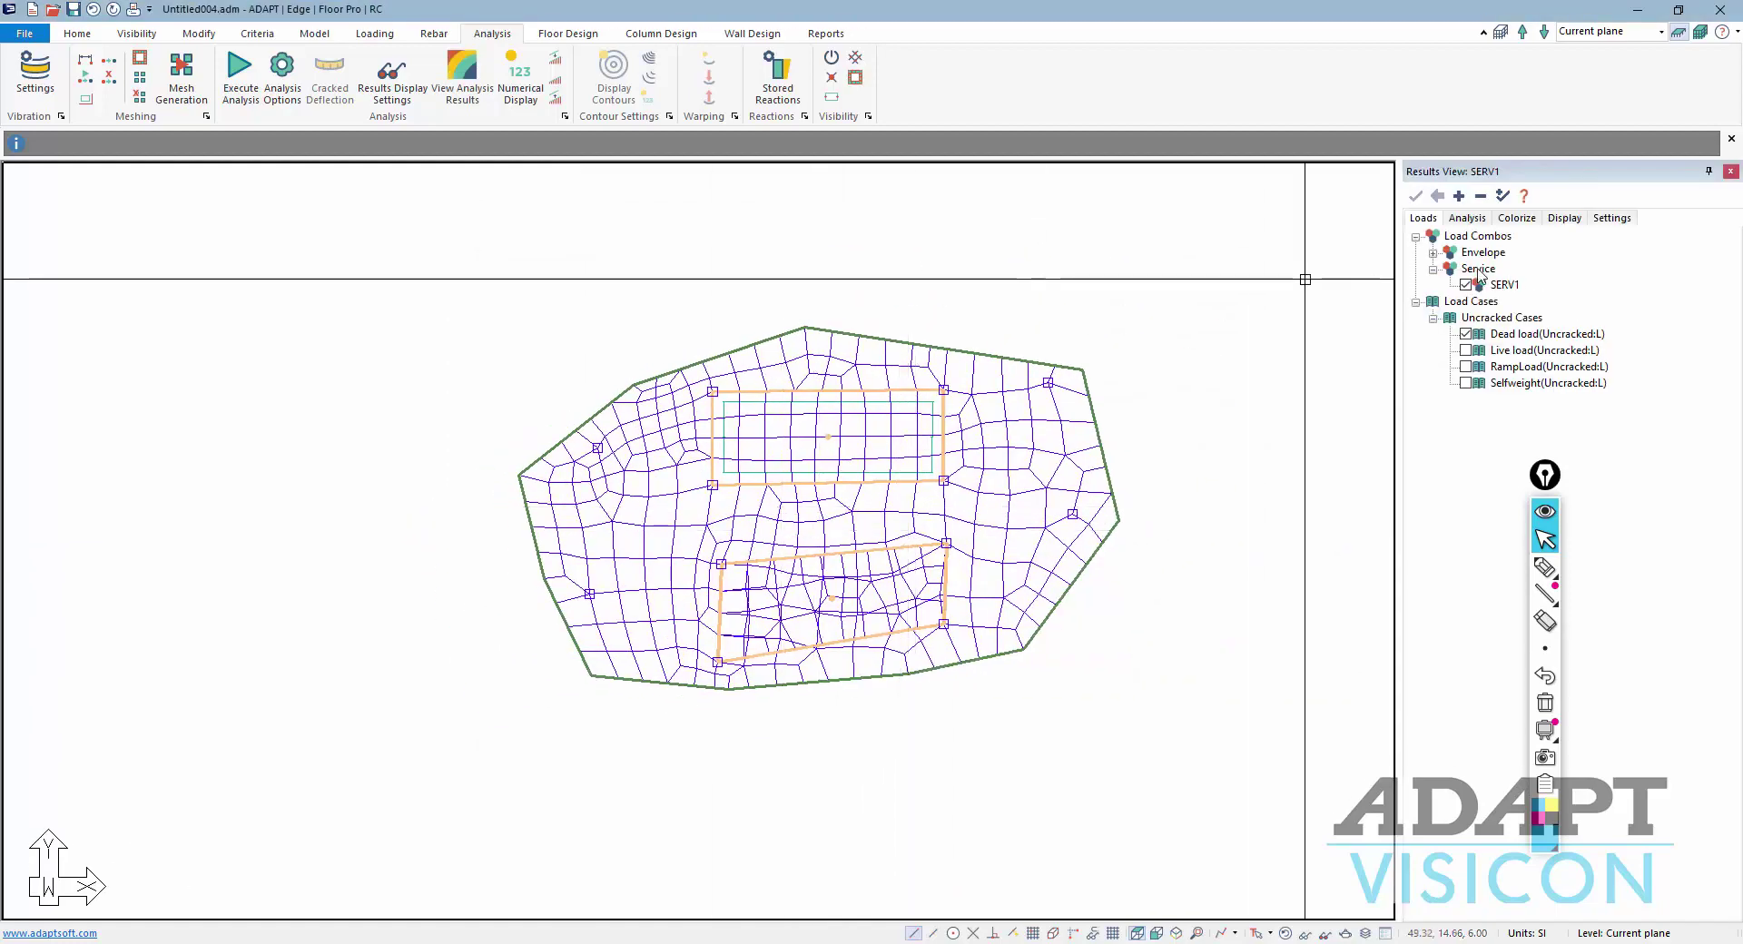
# Hide the mesh and display the slab's Z-Translation deformation contours for SERV1
pyautogui.click(1284, 933)
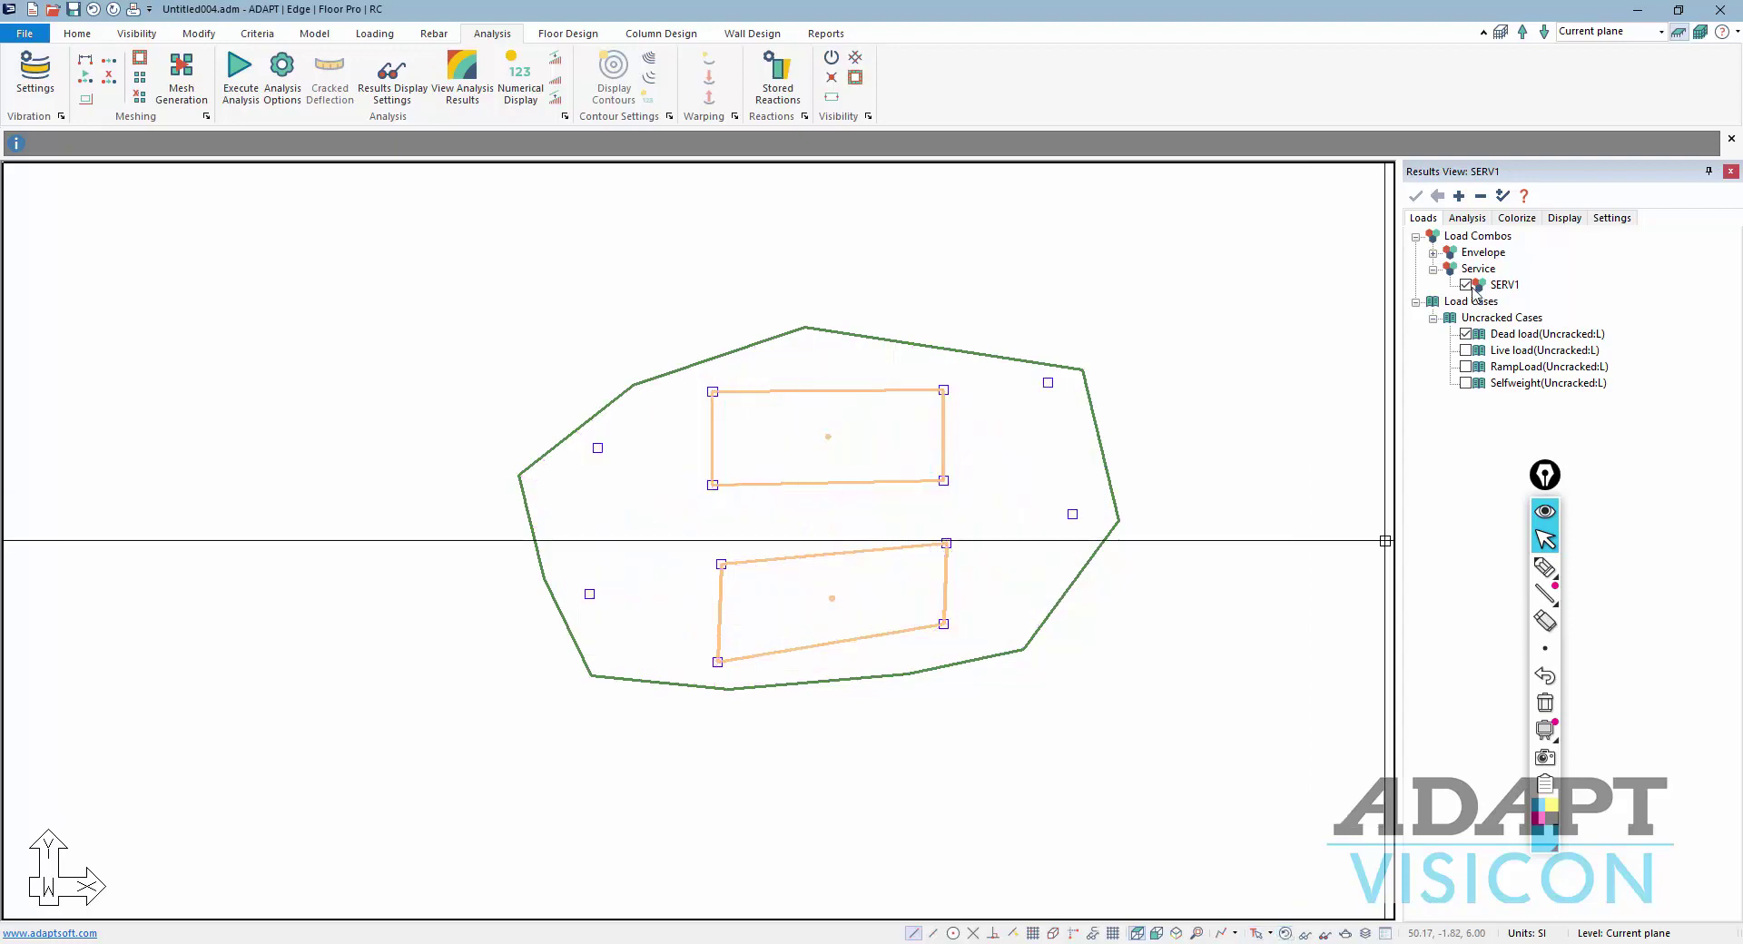
pyautogui.click(1467, 220)
pyautogui.click(1415, 237)
pyautogui.click(1433, 253)
pyautogui.click(1465, 301)
pyautogui.scroll(1, 844, 513)
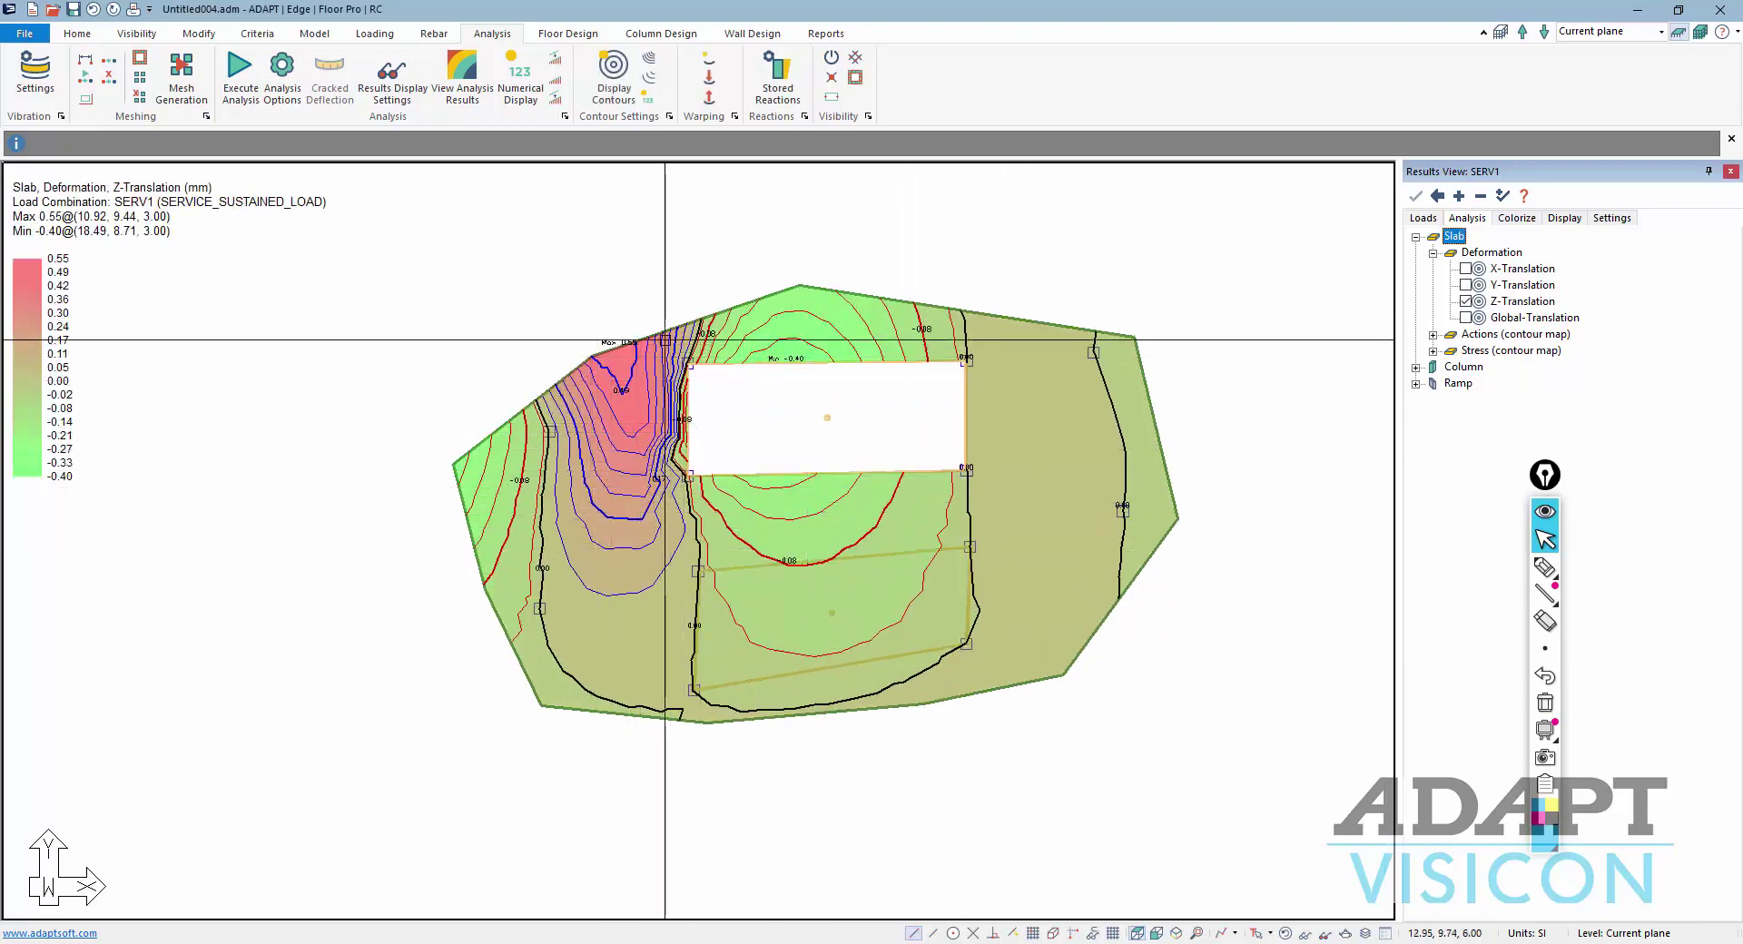
# Switch to an isometric view and display the ramps' Z-Translation deformation contours
pyautogui.click(1174, 934)
pyautogui.click(894, 523)
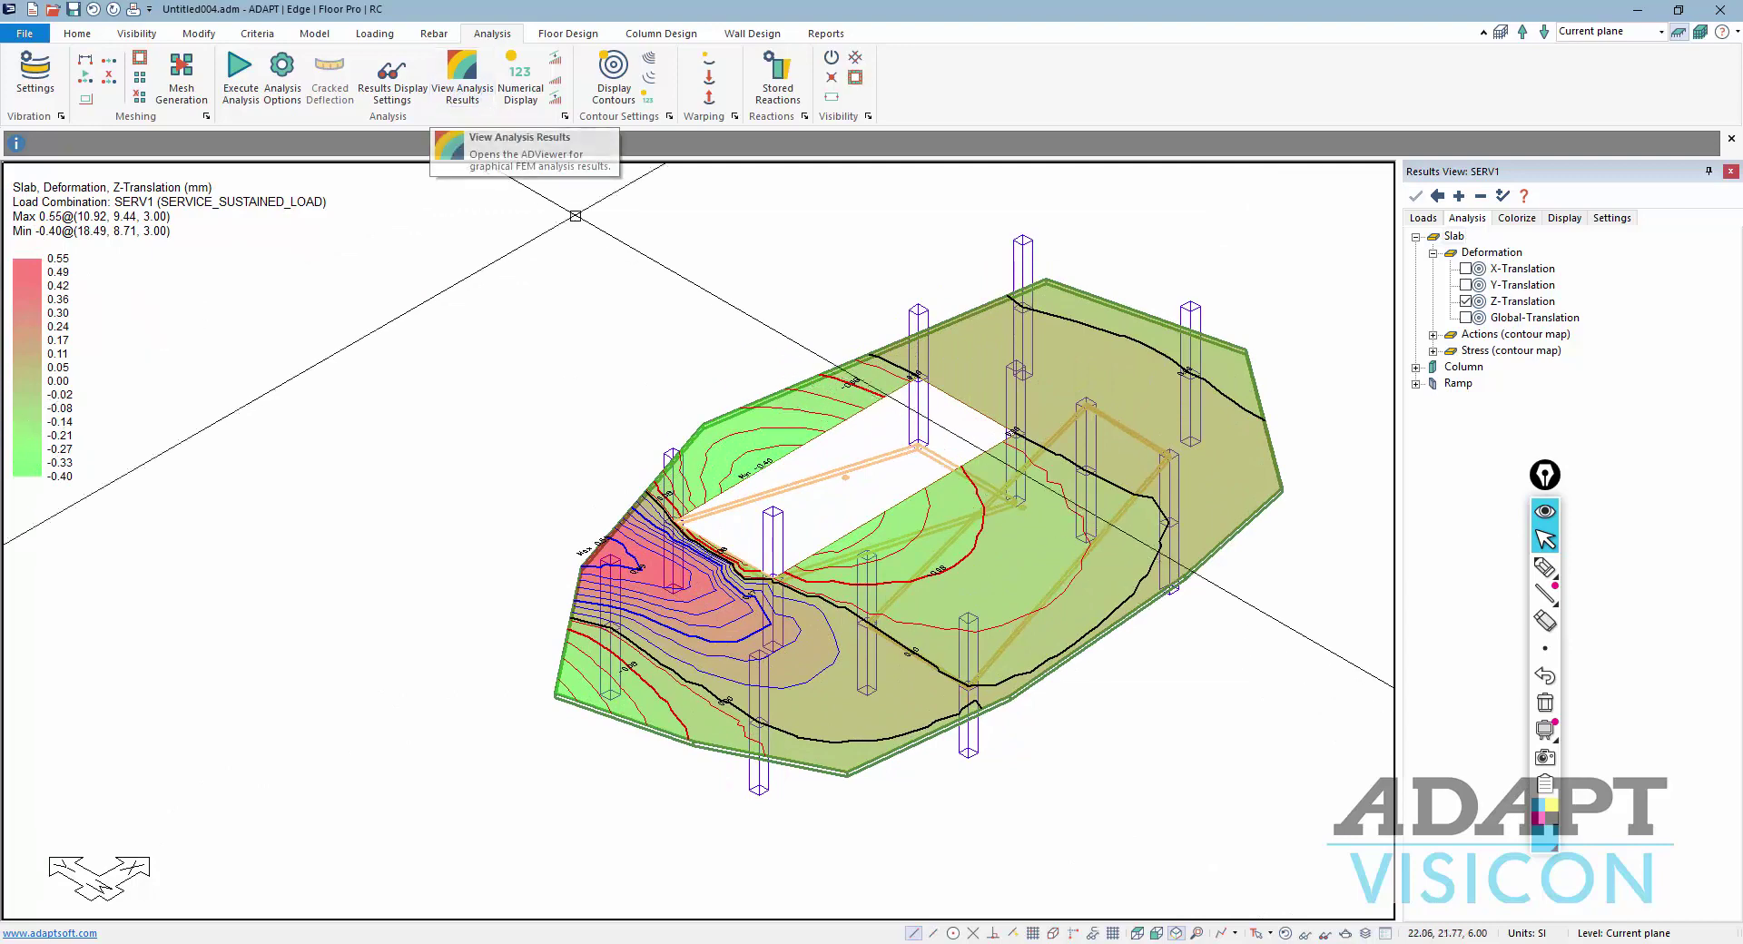
pyautogui.click(1415, 383)
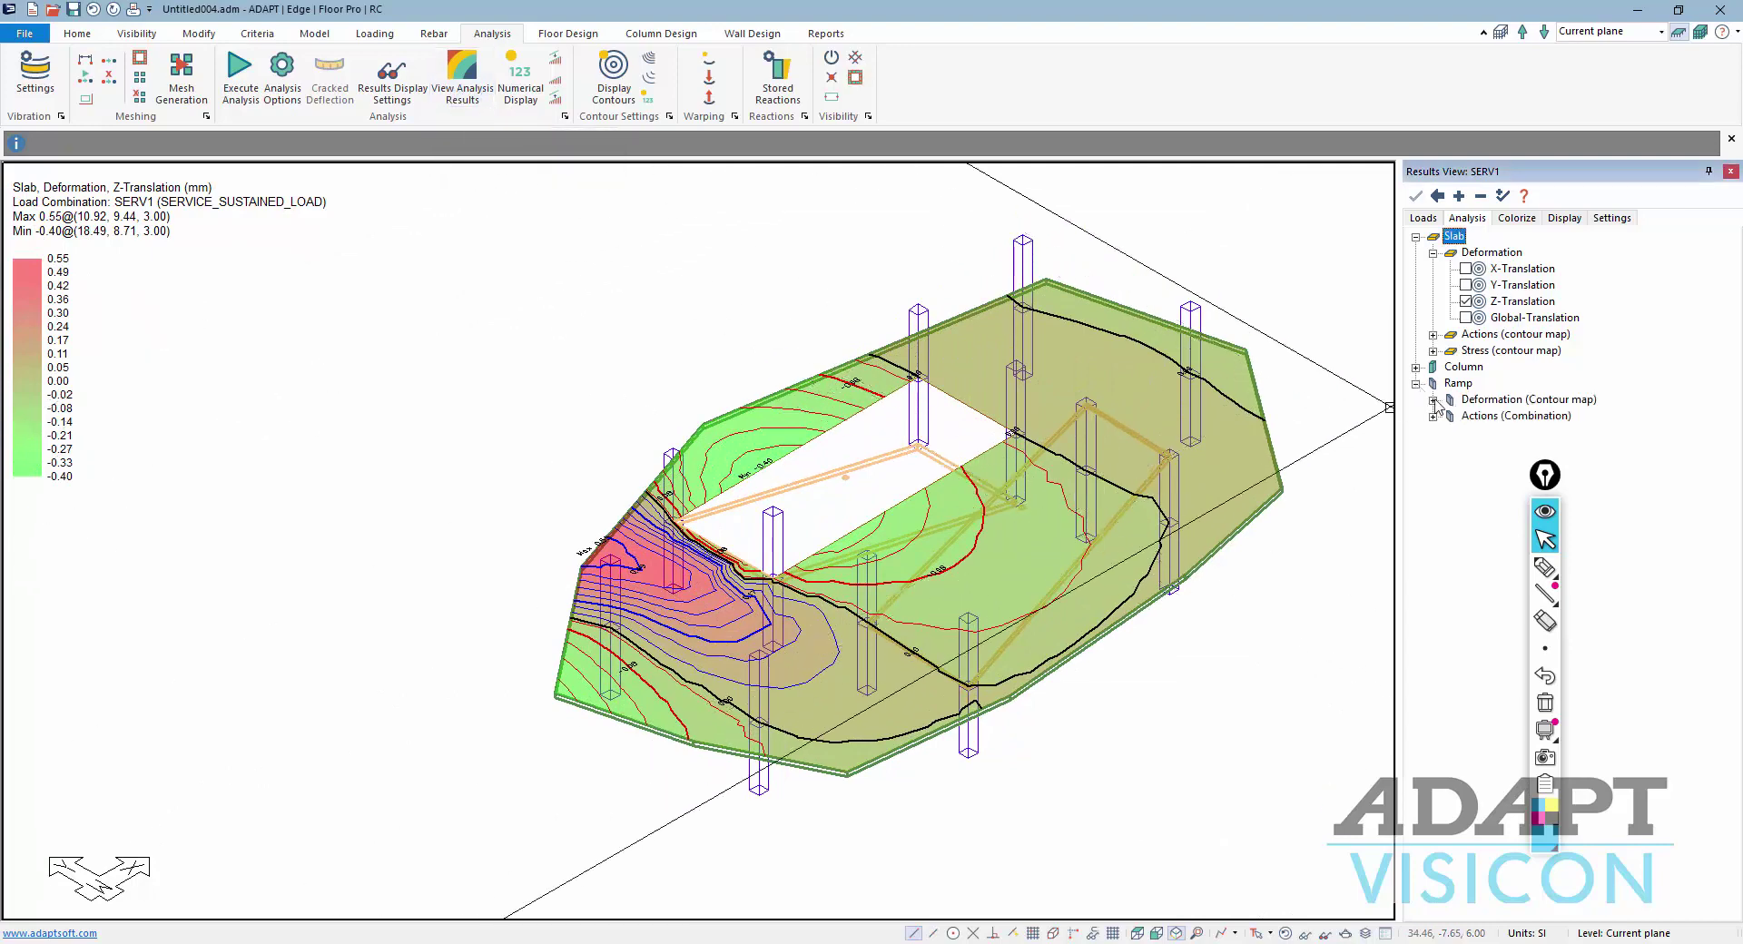
pyautogui.click(1434, 400)
pyautogui.click(1465, 416)
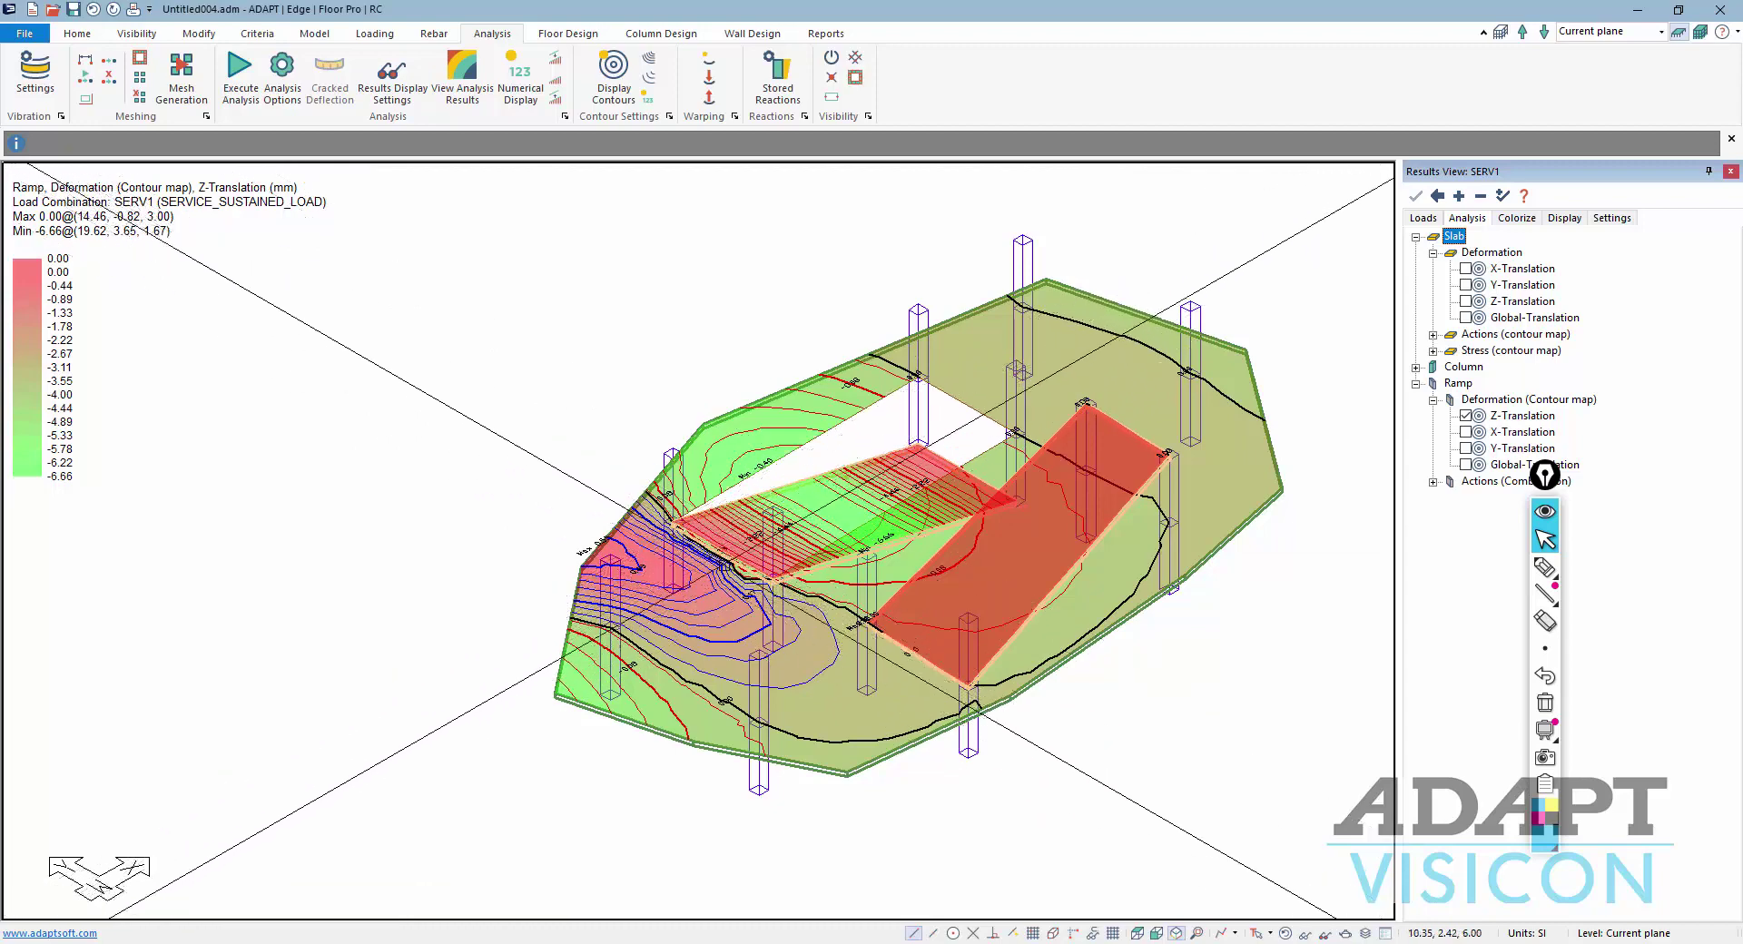
# Open the graphical analysis results in ADViewer
pyautogui.click(471, 77)
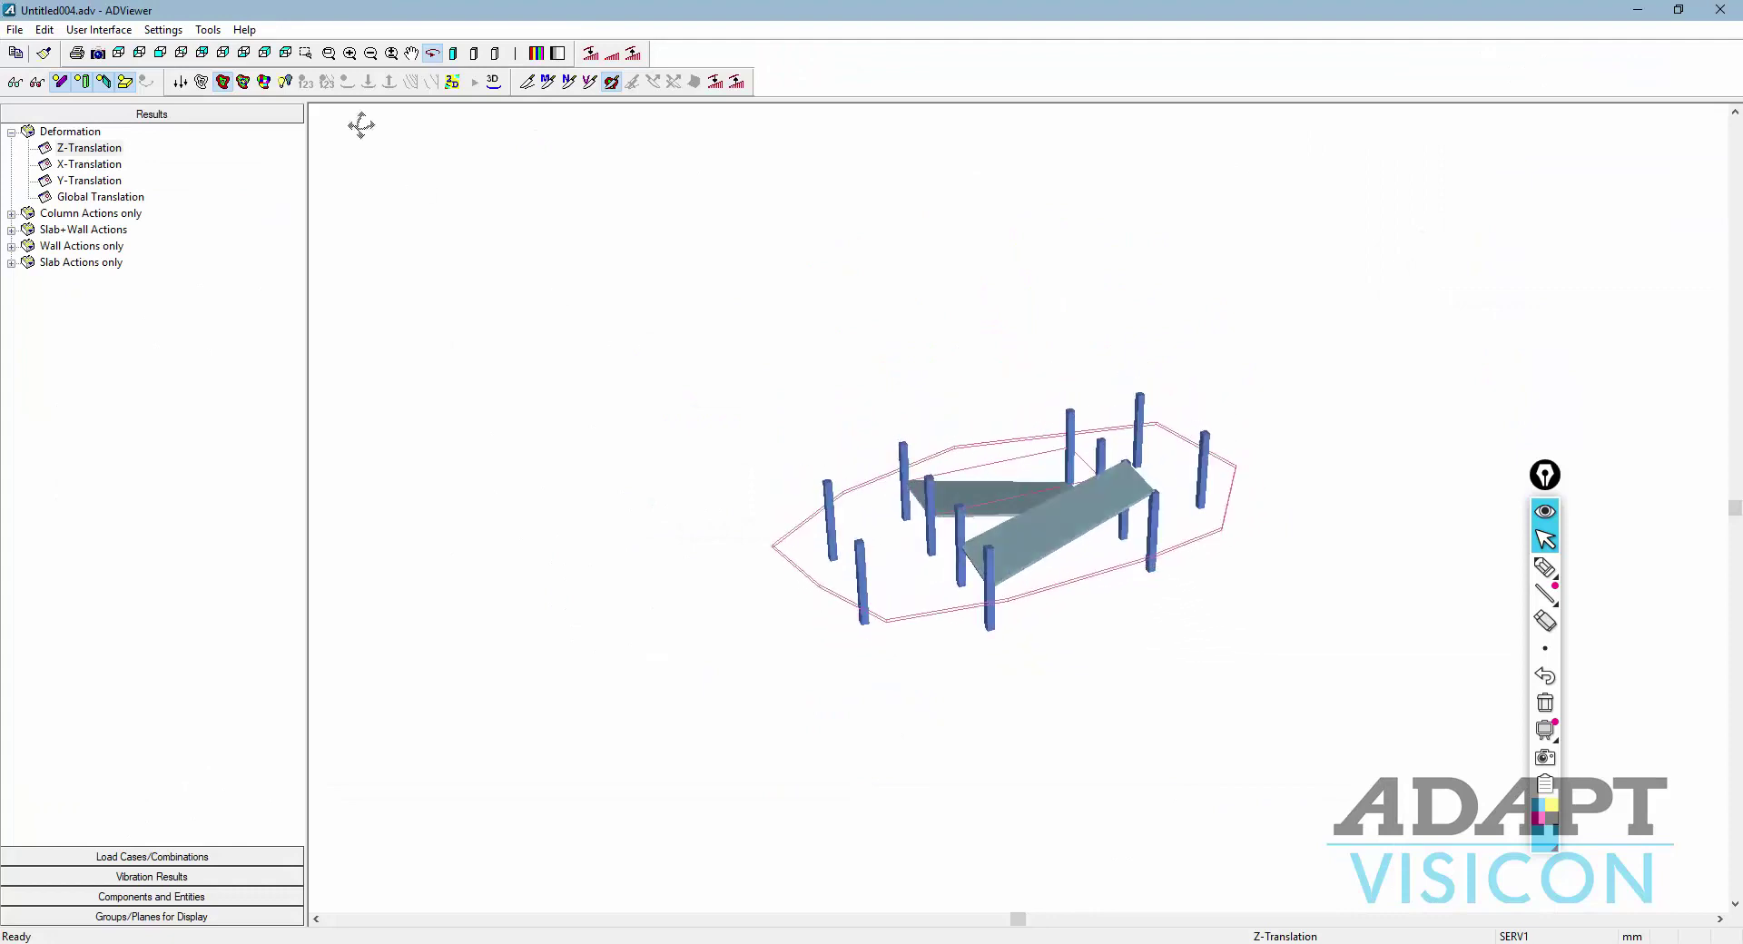
# Display the SERV1 Z-Translation contours, show the result as a 3D warped deflected shape, and increase its deflection warping several times
pyautogui.click(285, 82)
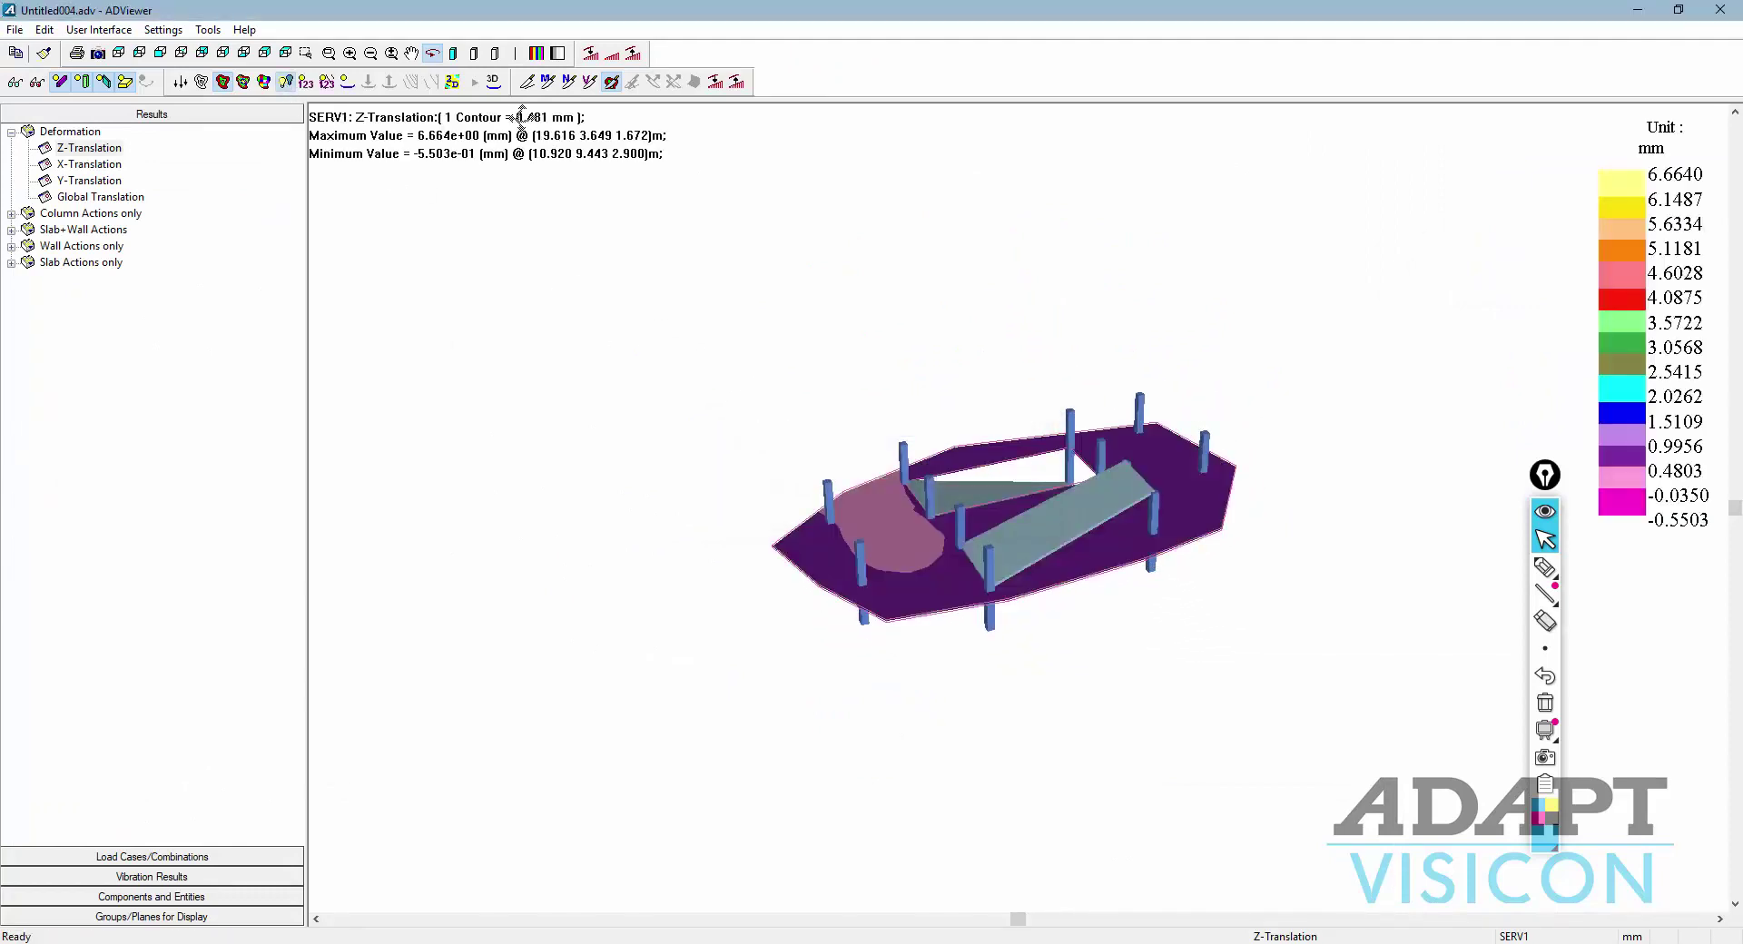
pyautogui.moveTo(502, 110); pyautogui.dragTo(1078, 527)
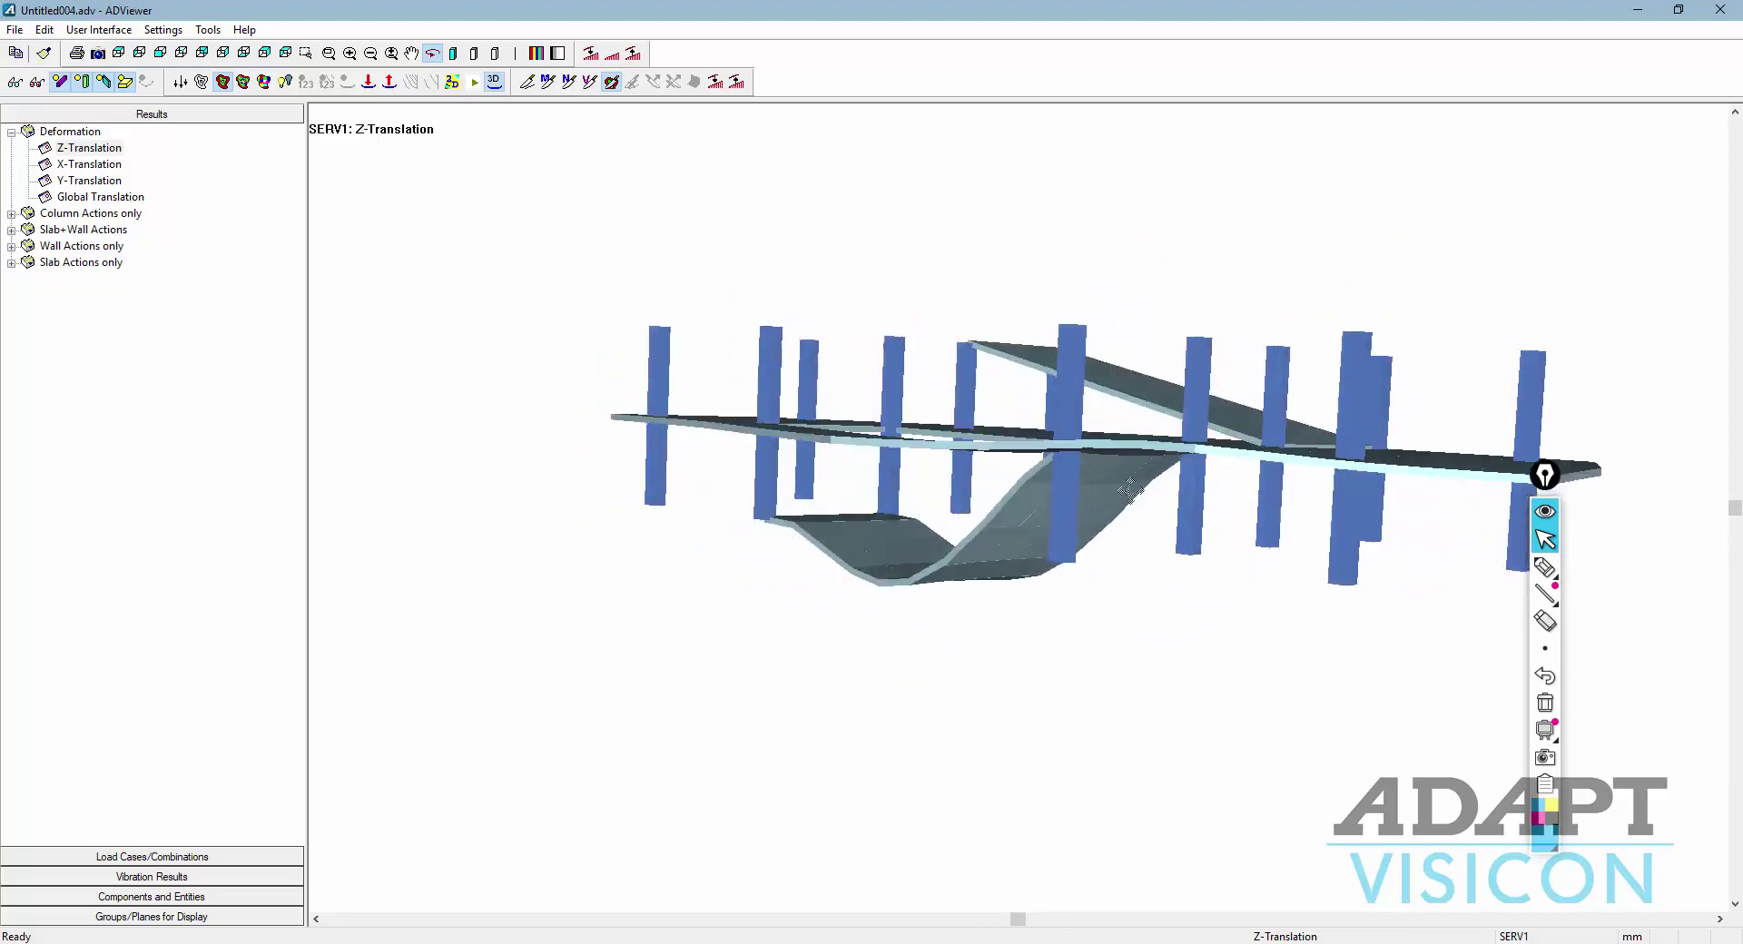
pyautogui.click(367, 82)
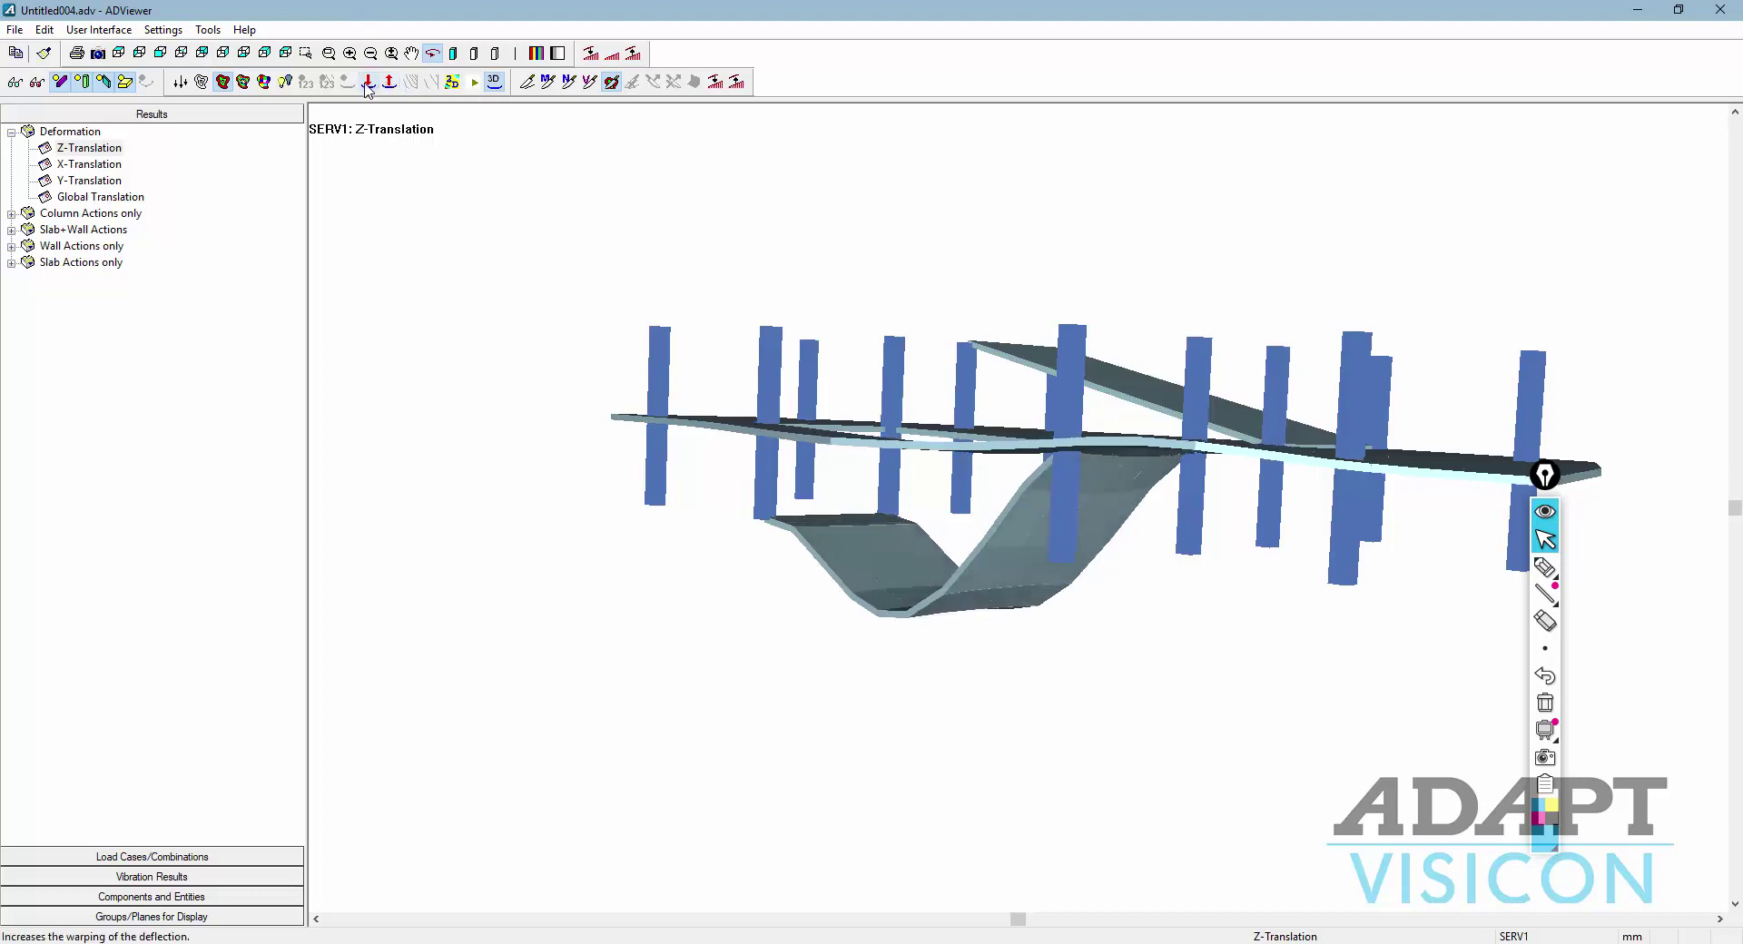
pyautogui.click(369, 84)
pyautogui.click(369, 83)
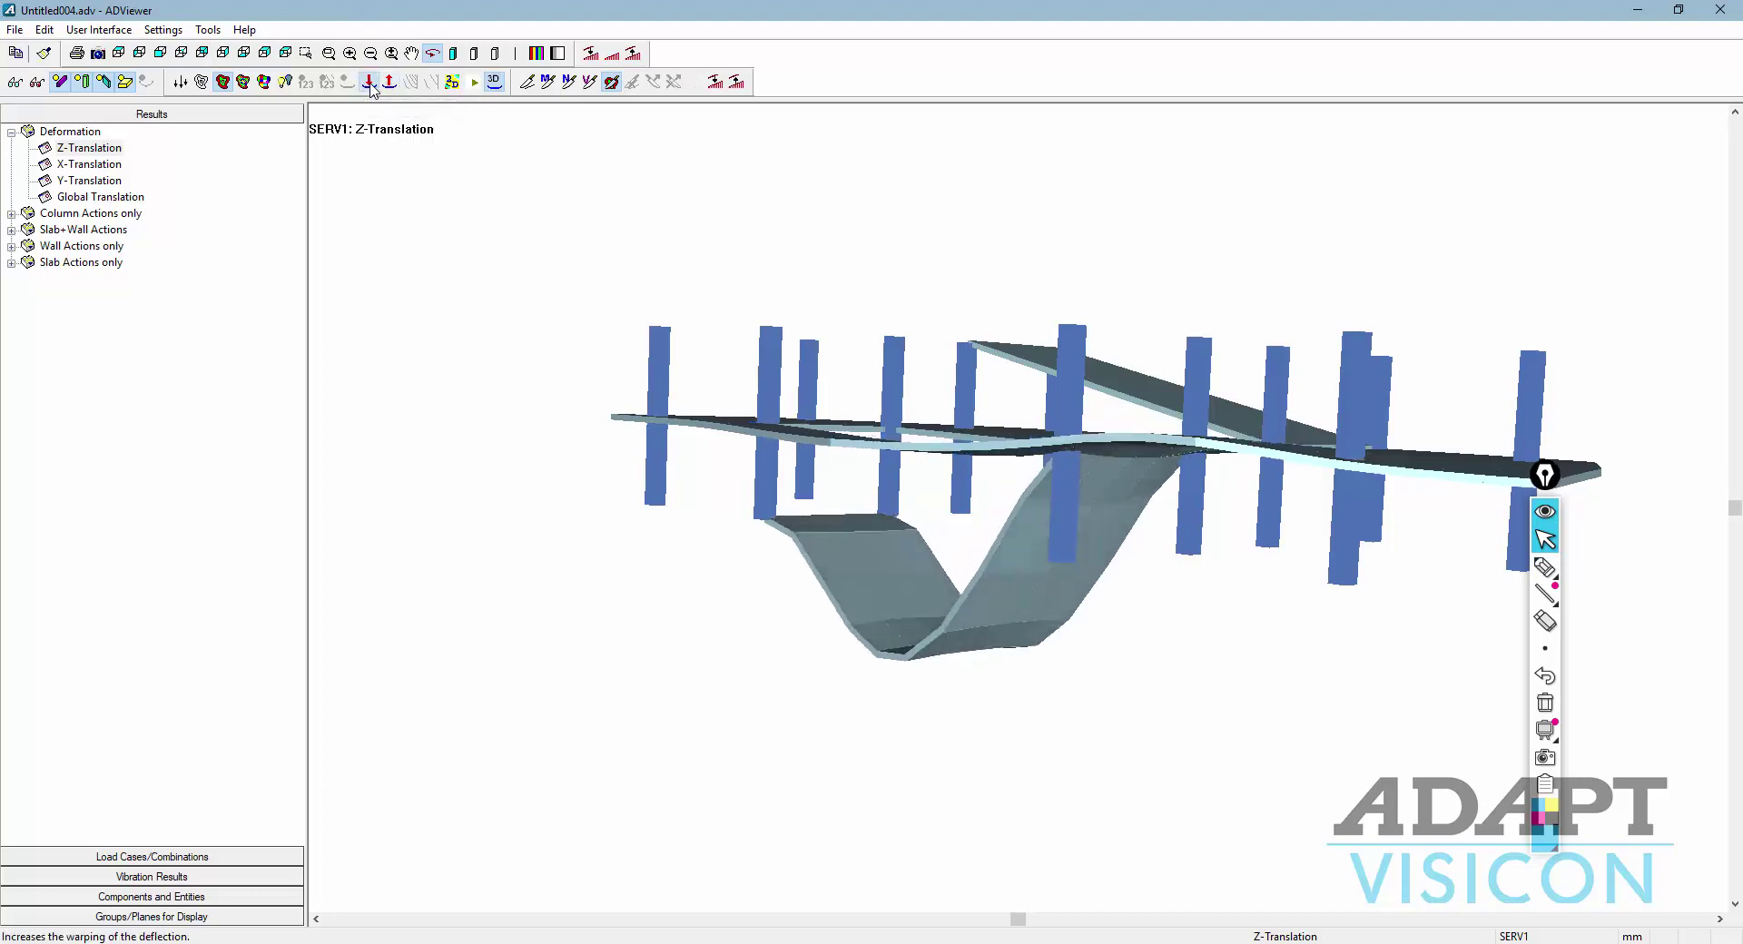
pyautogui.click(369, 84)
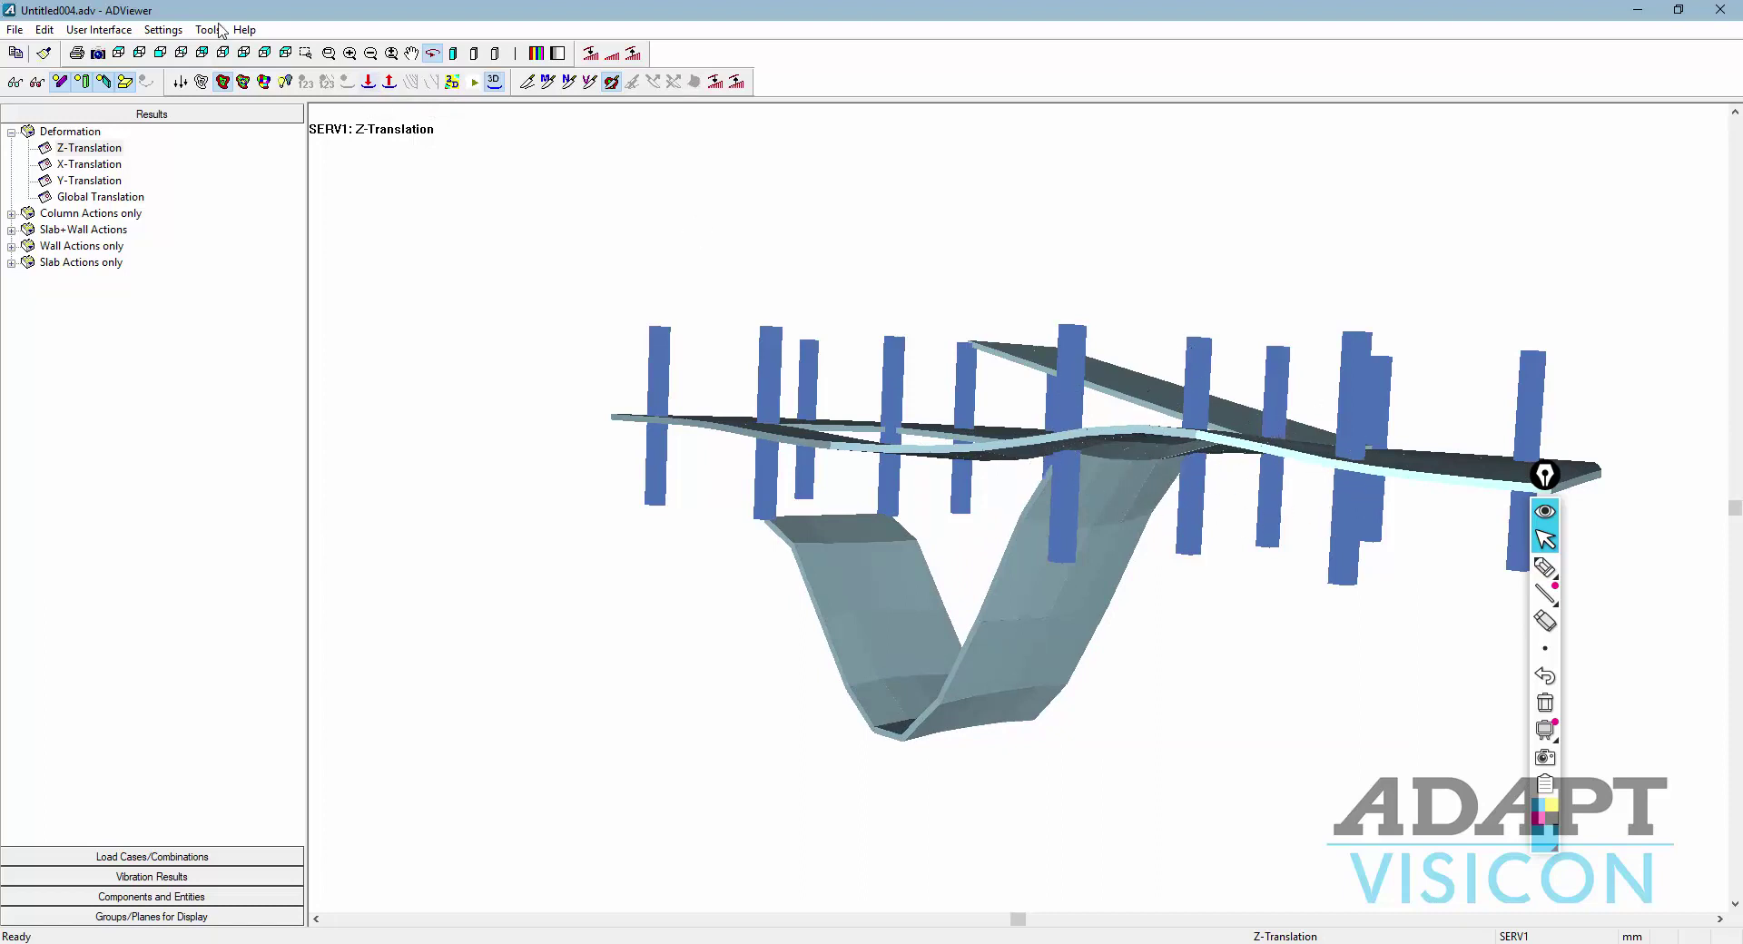
pyautogui.click(369, 83)
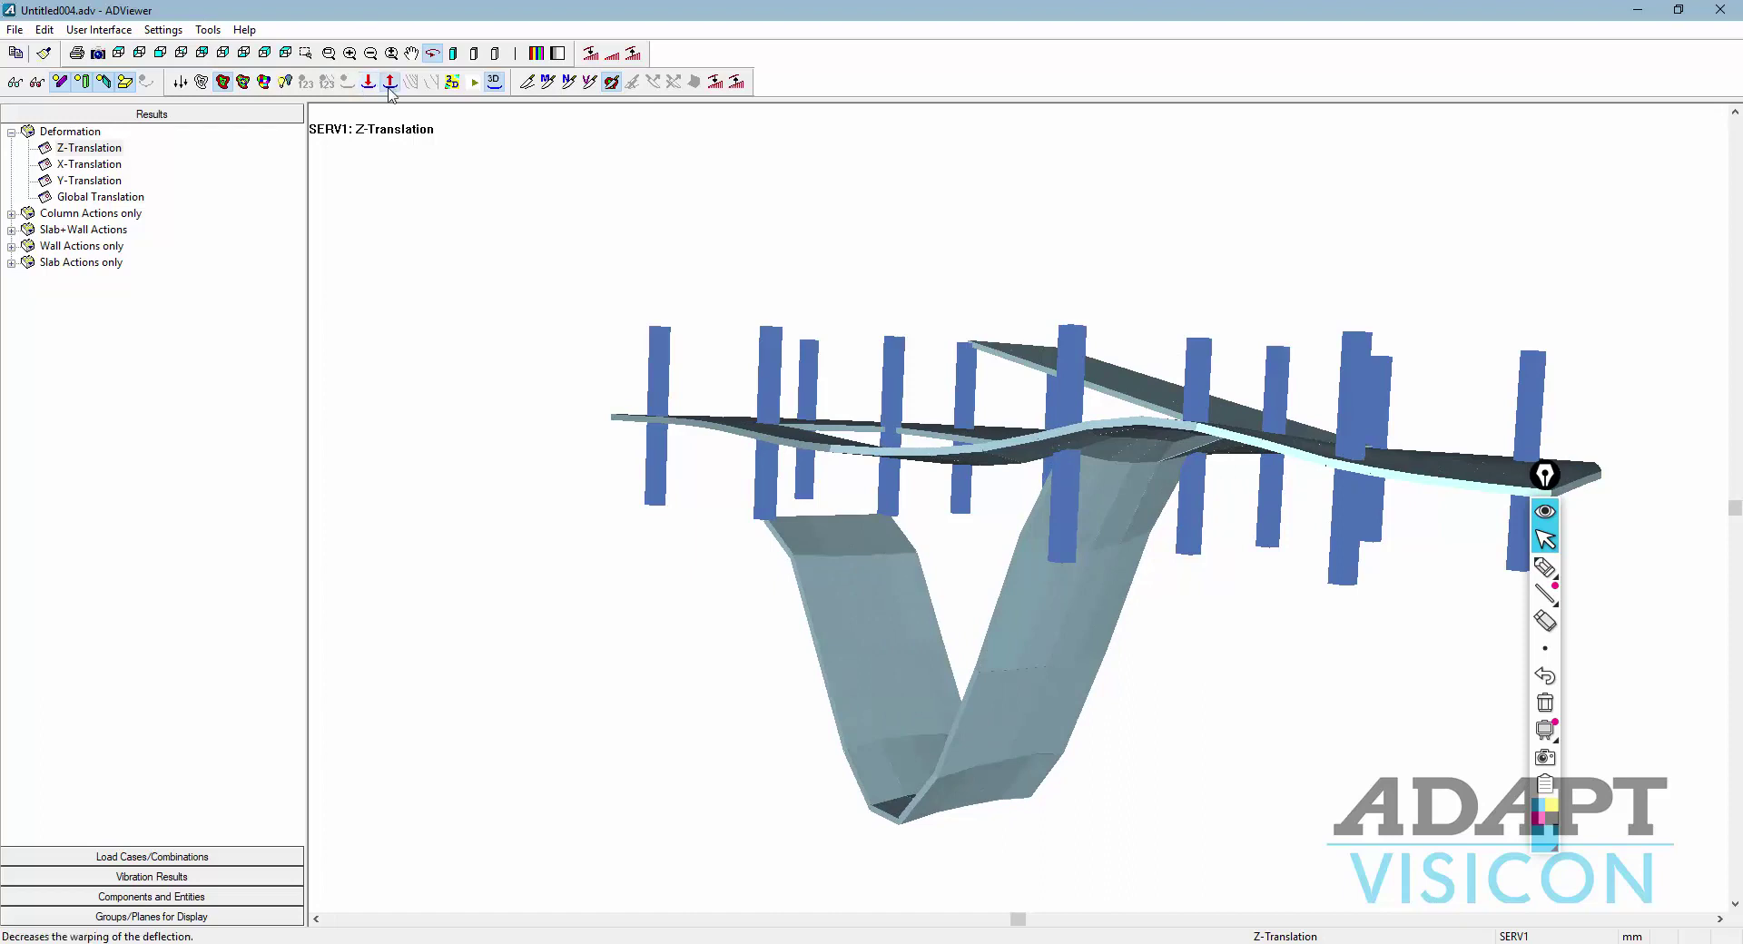
# Reduce the deflection warping of the SERV1 Z-Translation shape to a moderate scale and close ADViewer to return to ADAPT
pyautogui.click(390, 83)
pyautogui.click(390, 89)
pyautogui.click(389, 88)
pyautogui.click(389, 88)
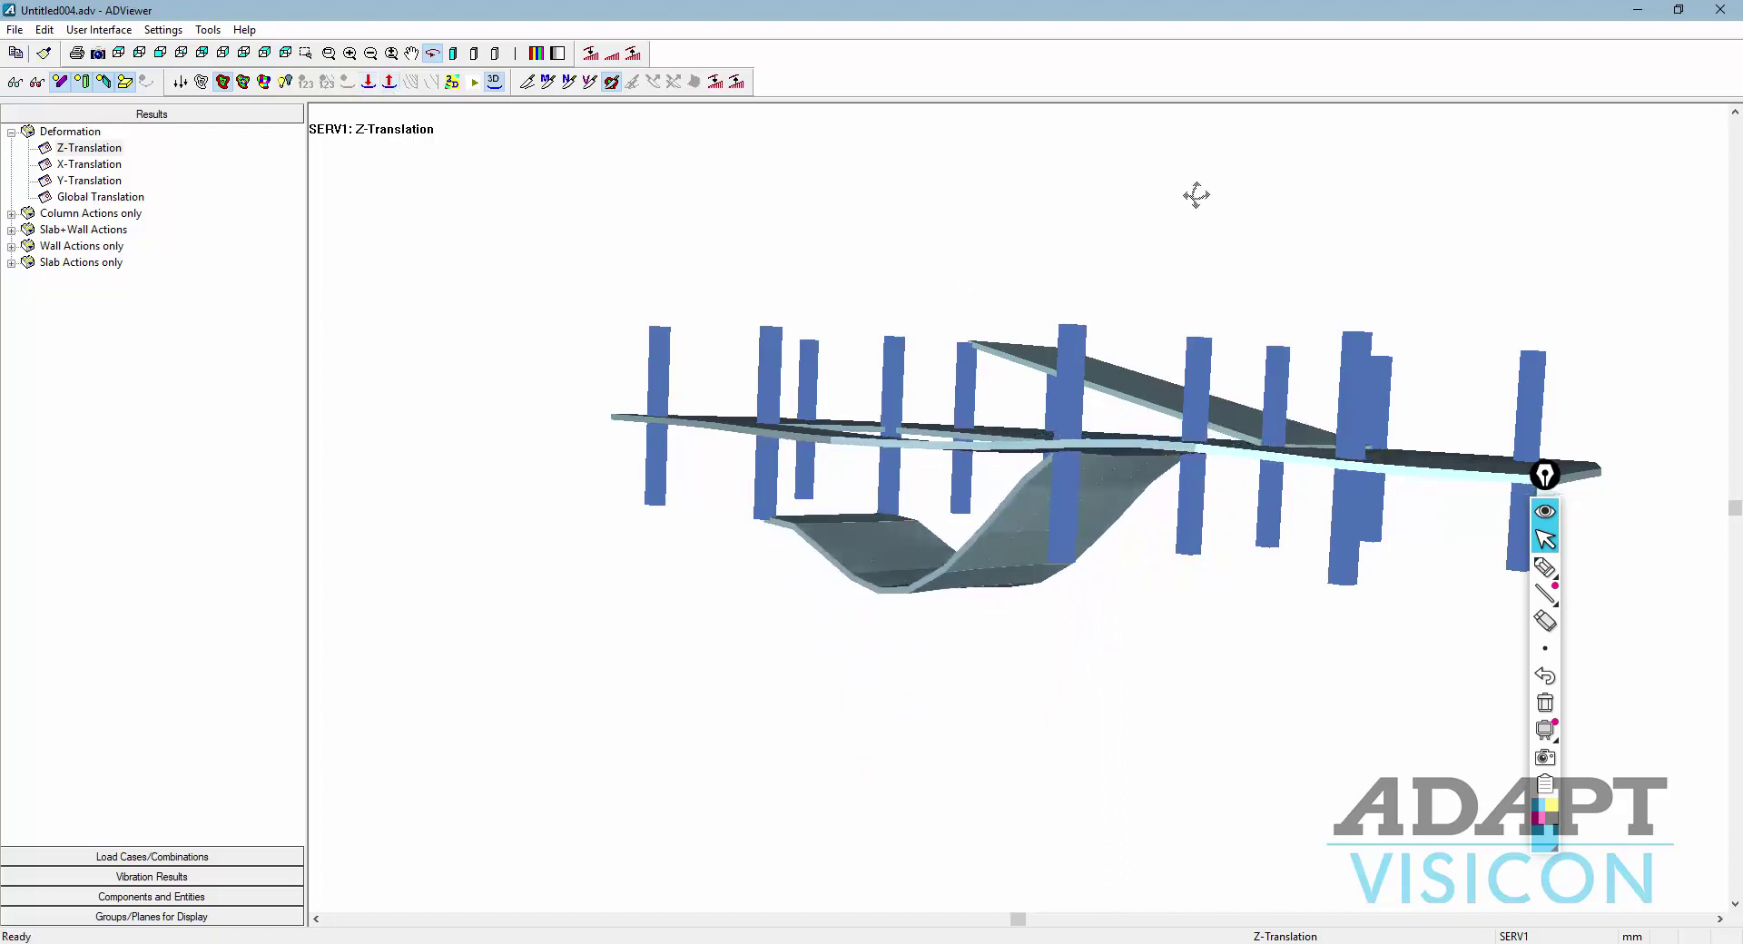
pyautogui.click(370, 91)
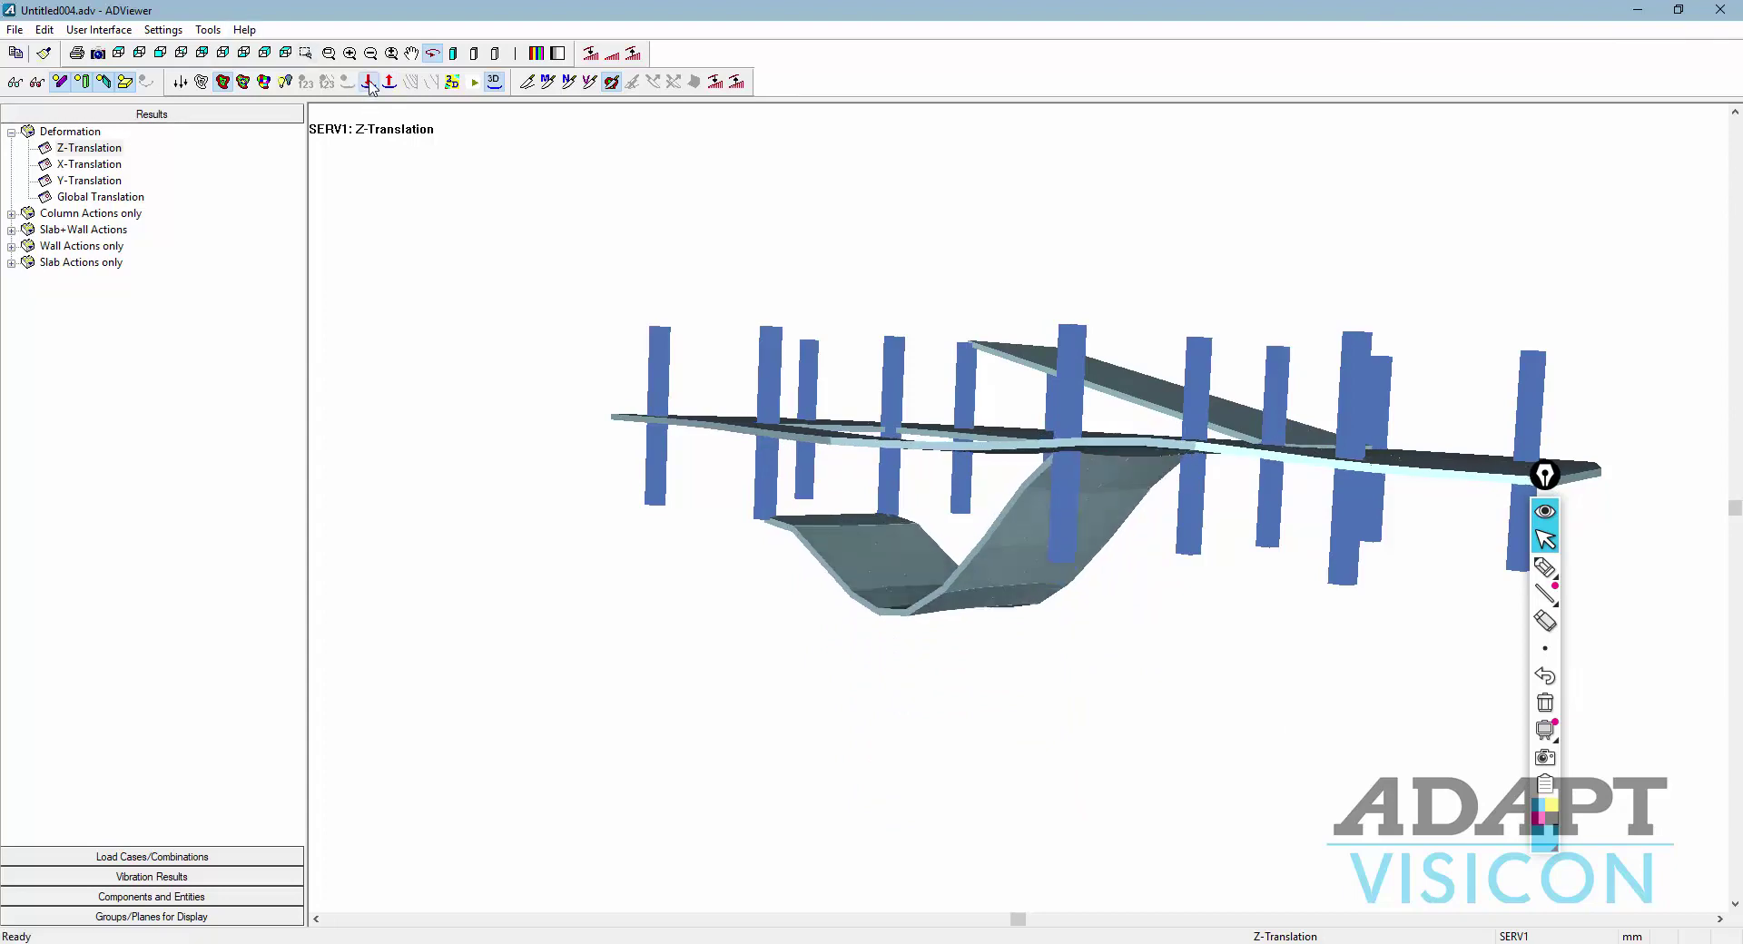
pyautogui.click(1720, 10)
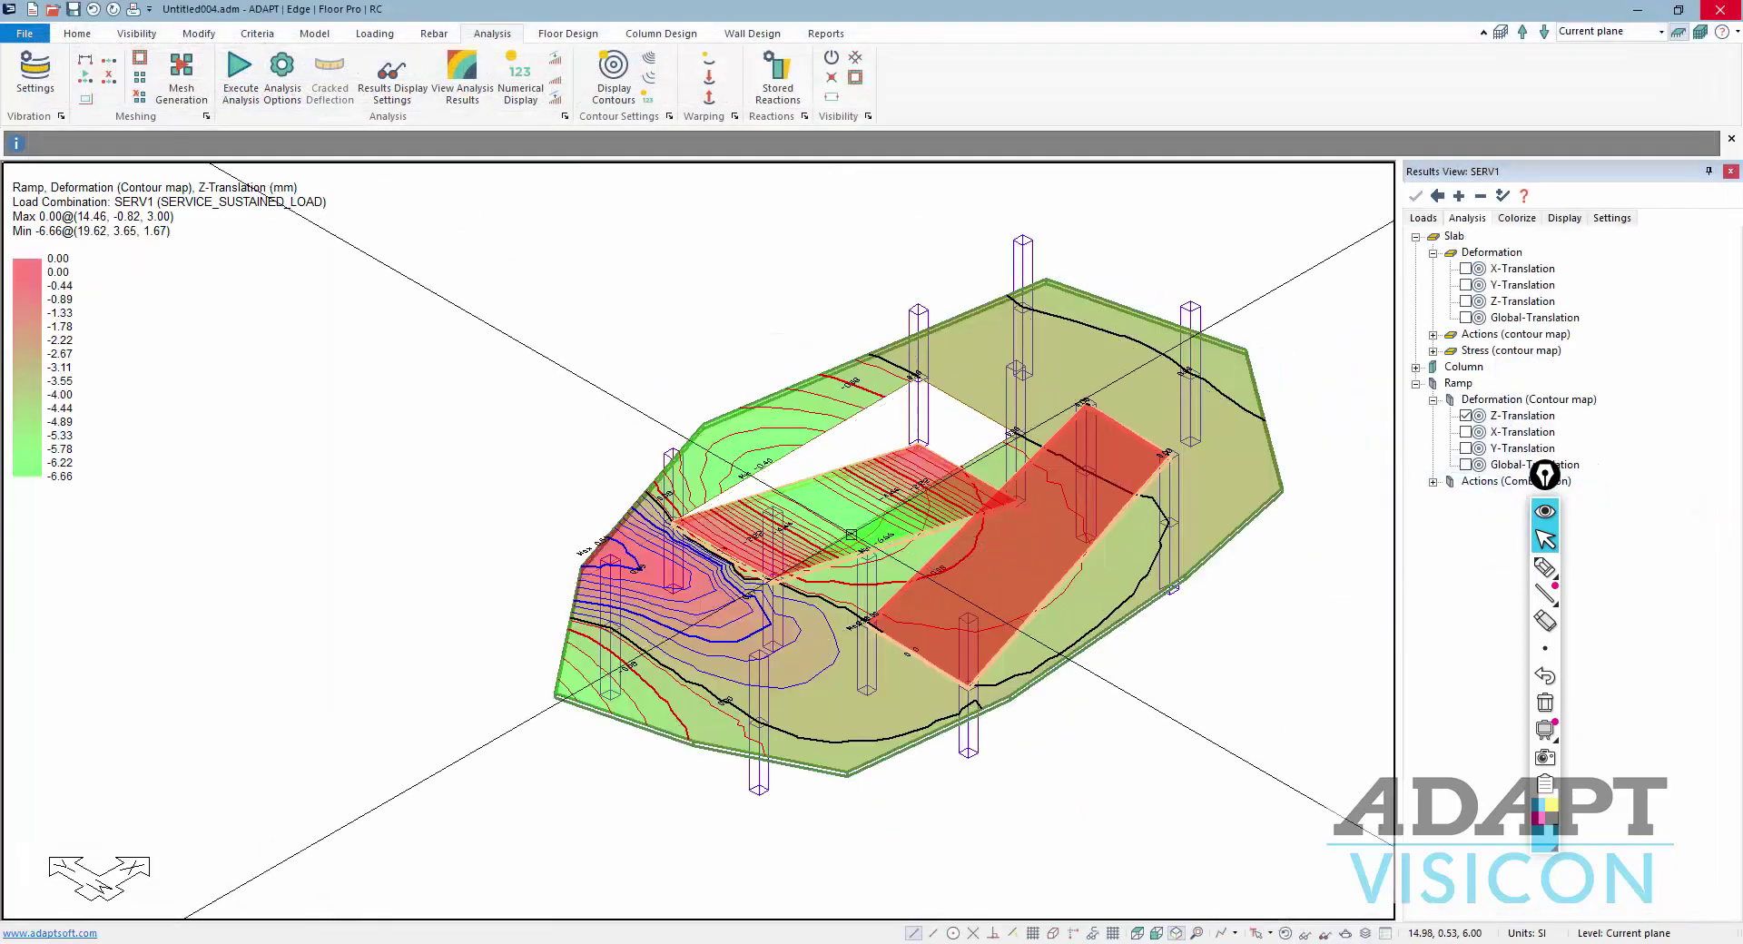
# Clear the ramp deformation contours, make the top plane active, run its analysis for SERV1 only, and load the results
pyautogui.click(1466, 417)
pyautogui.click(1523, 33)
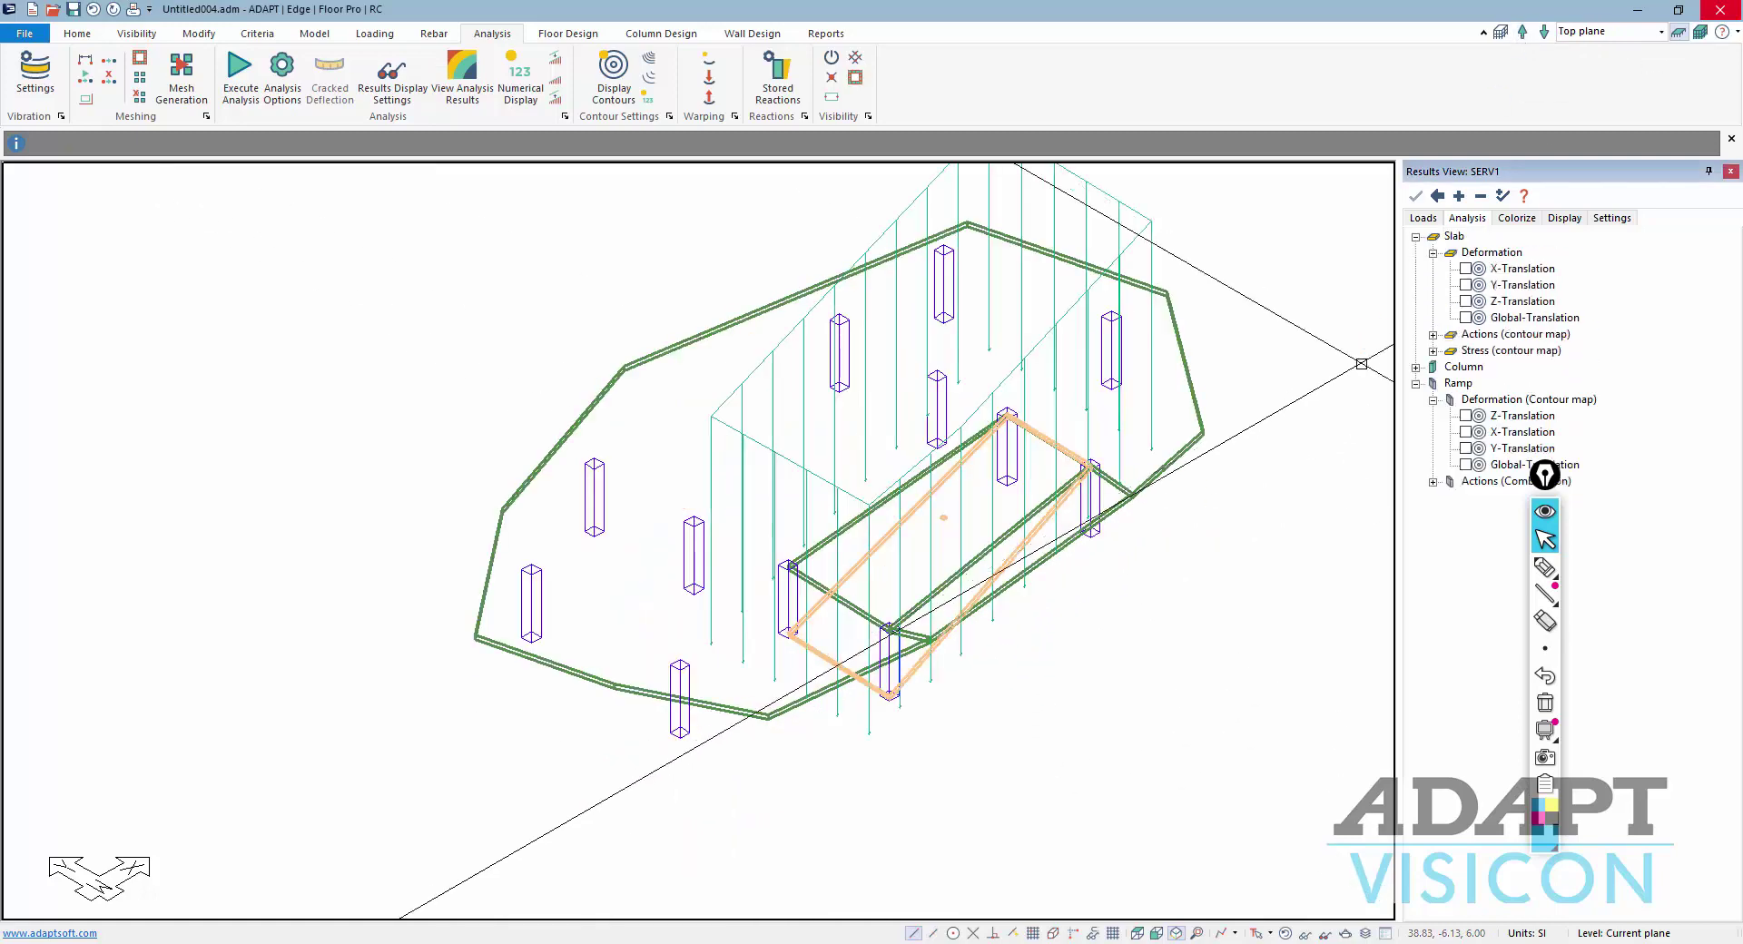
pyautogui.click(238, 77)
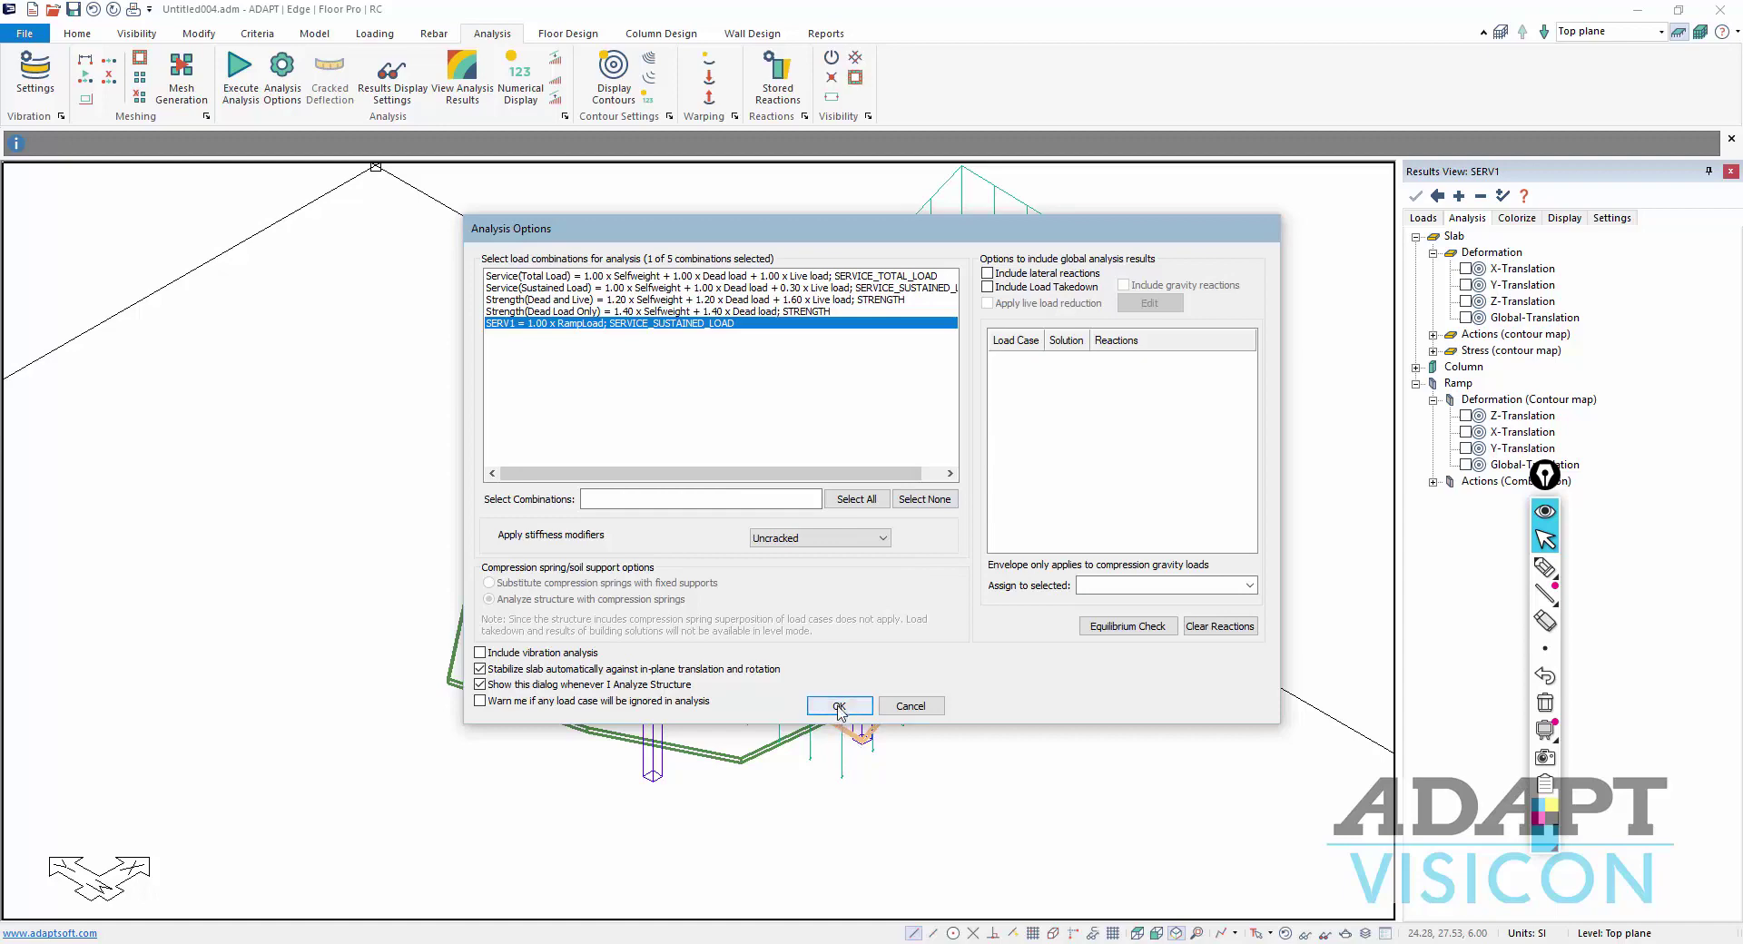
pyautogui.click(838, 707)
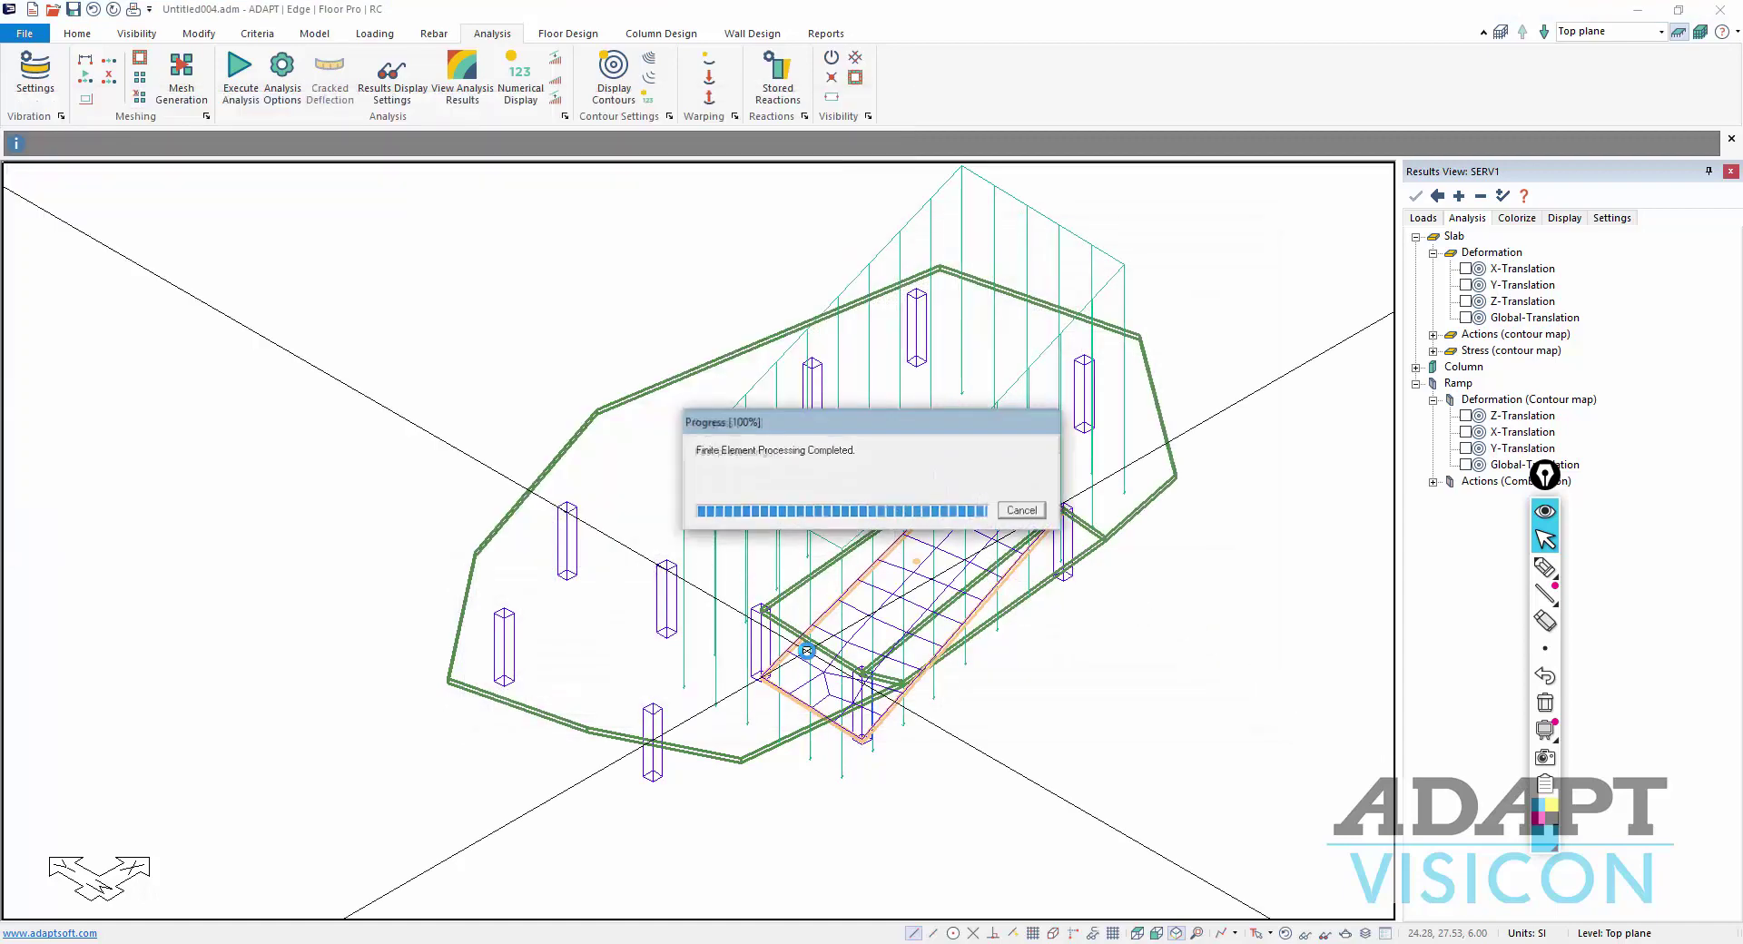
pyautogui.click(844, 516)
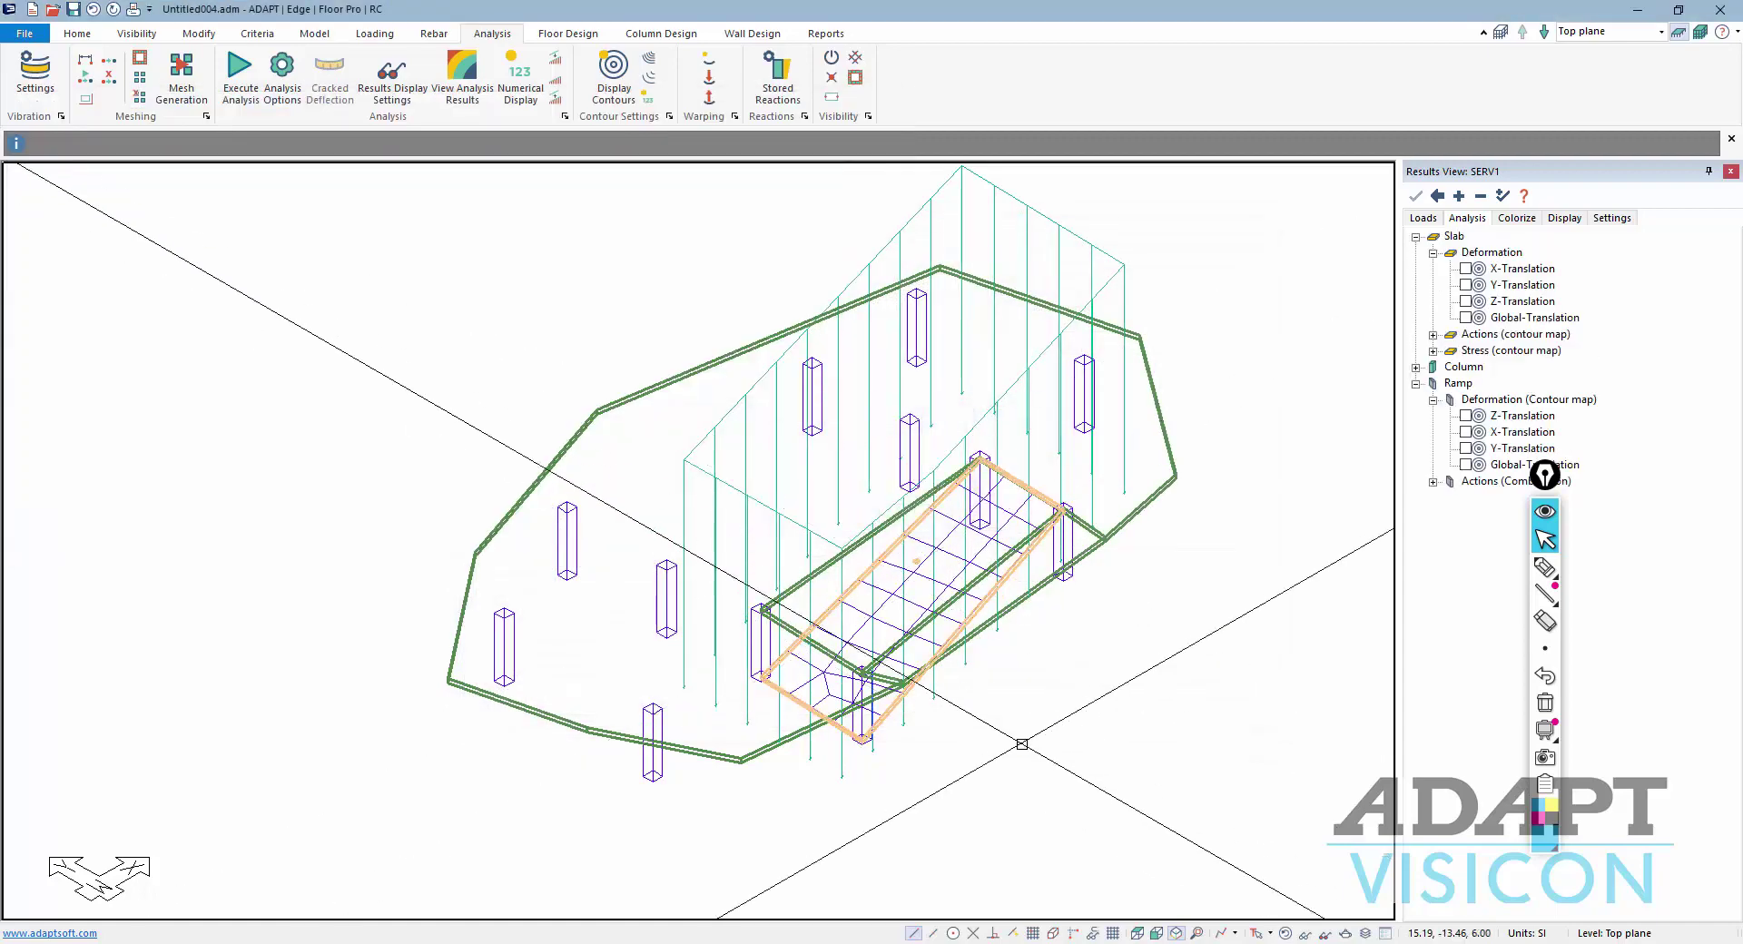
# Hide the top plane's mesh and loads, and display the Z-Translation deformation contours of the slab and of the ramp
pyautogui.click(1285, 935)
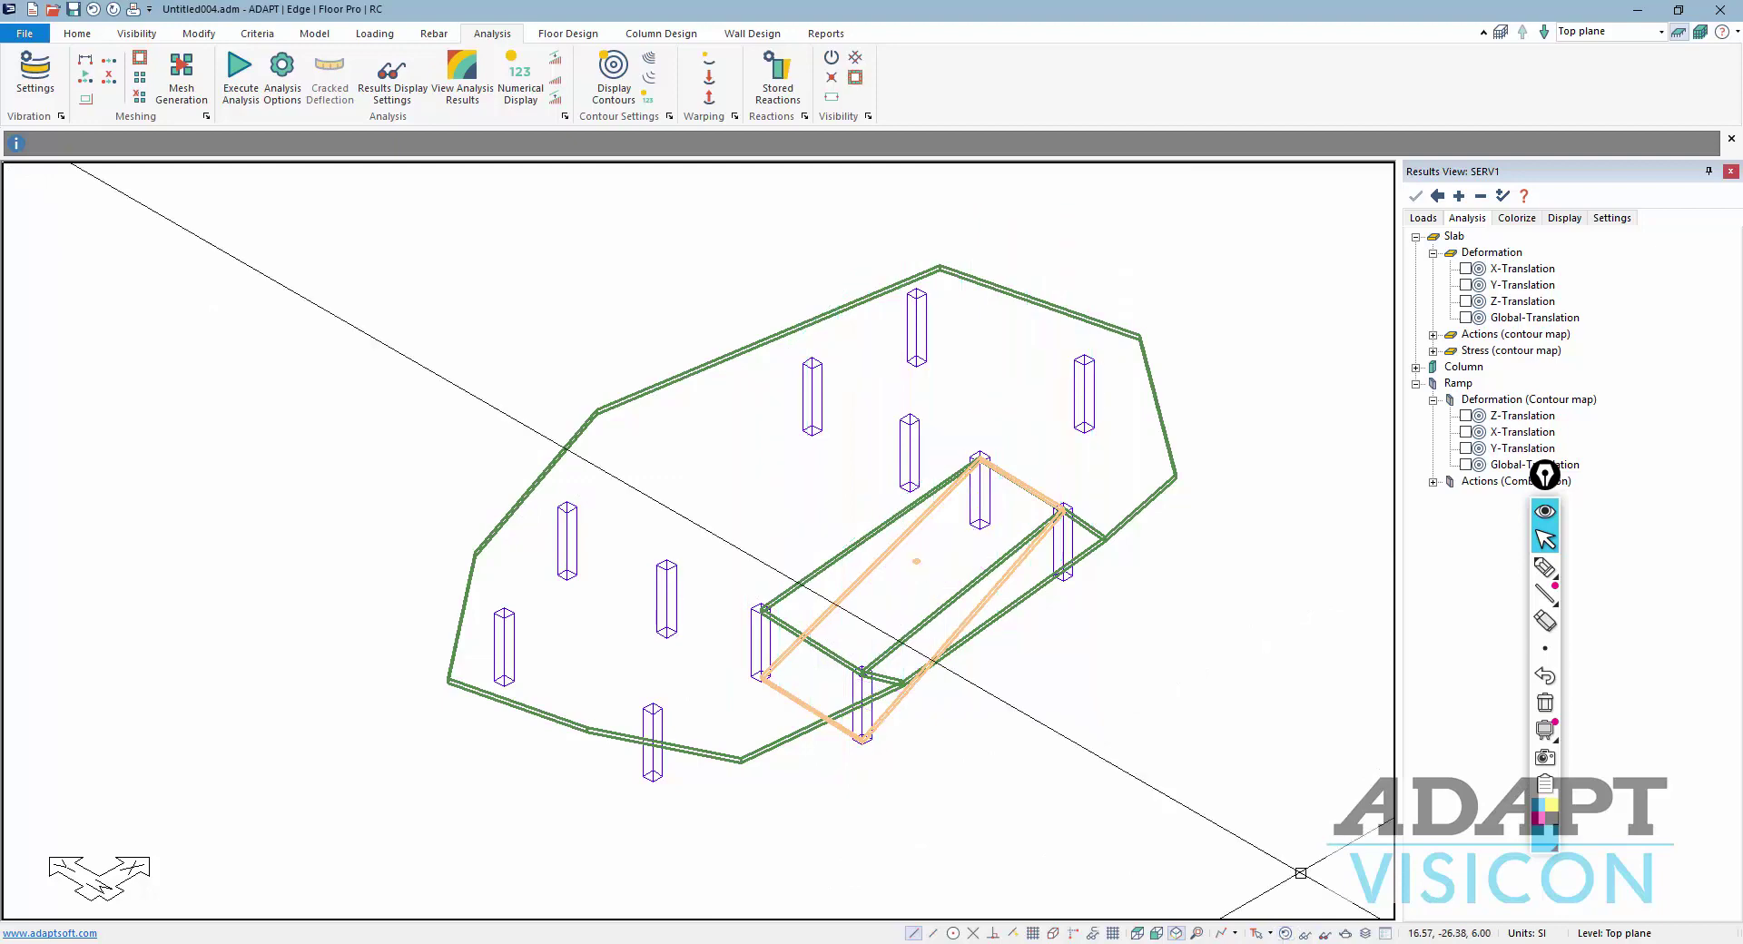
pyautogui.click(1465, 302)
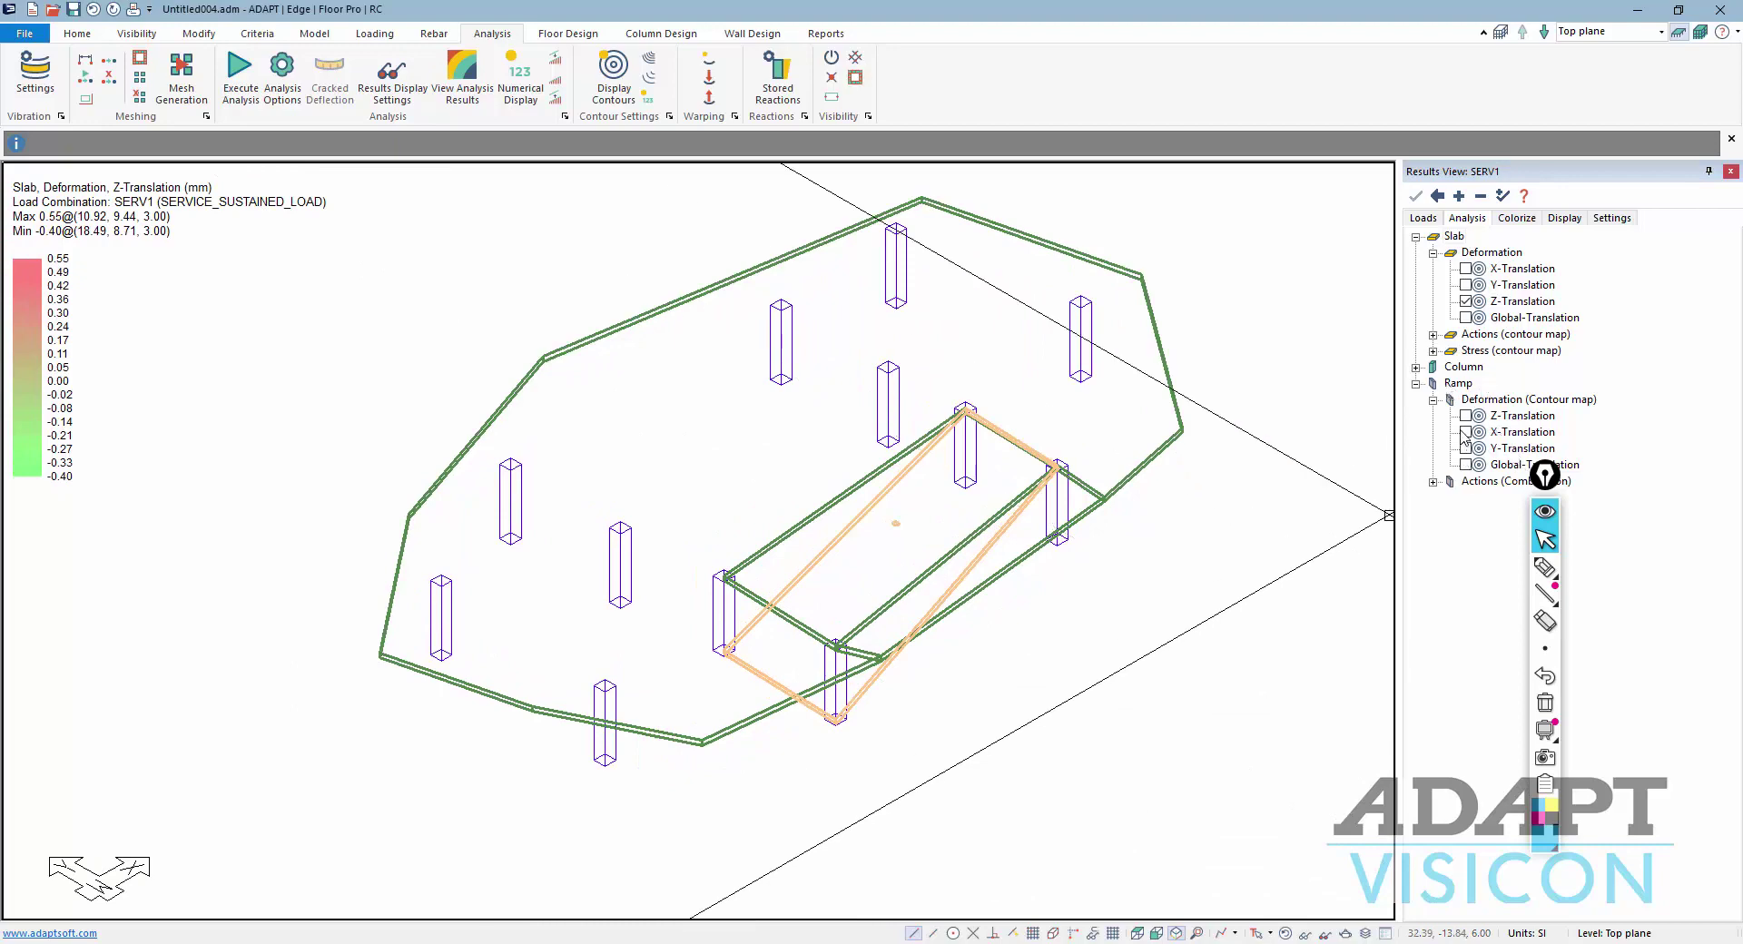
pyautogui.click(1466, 415)
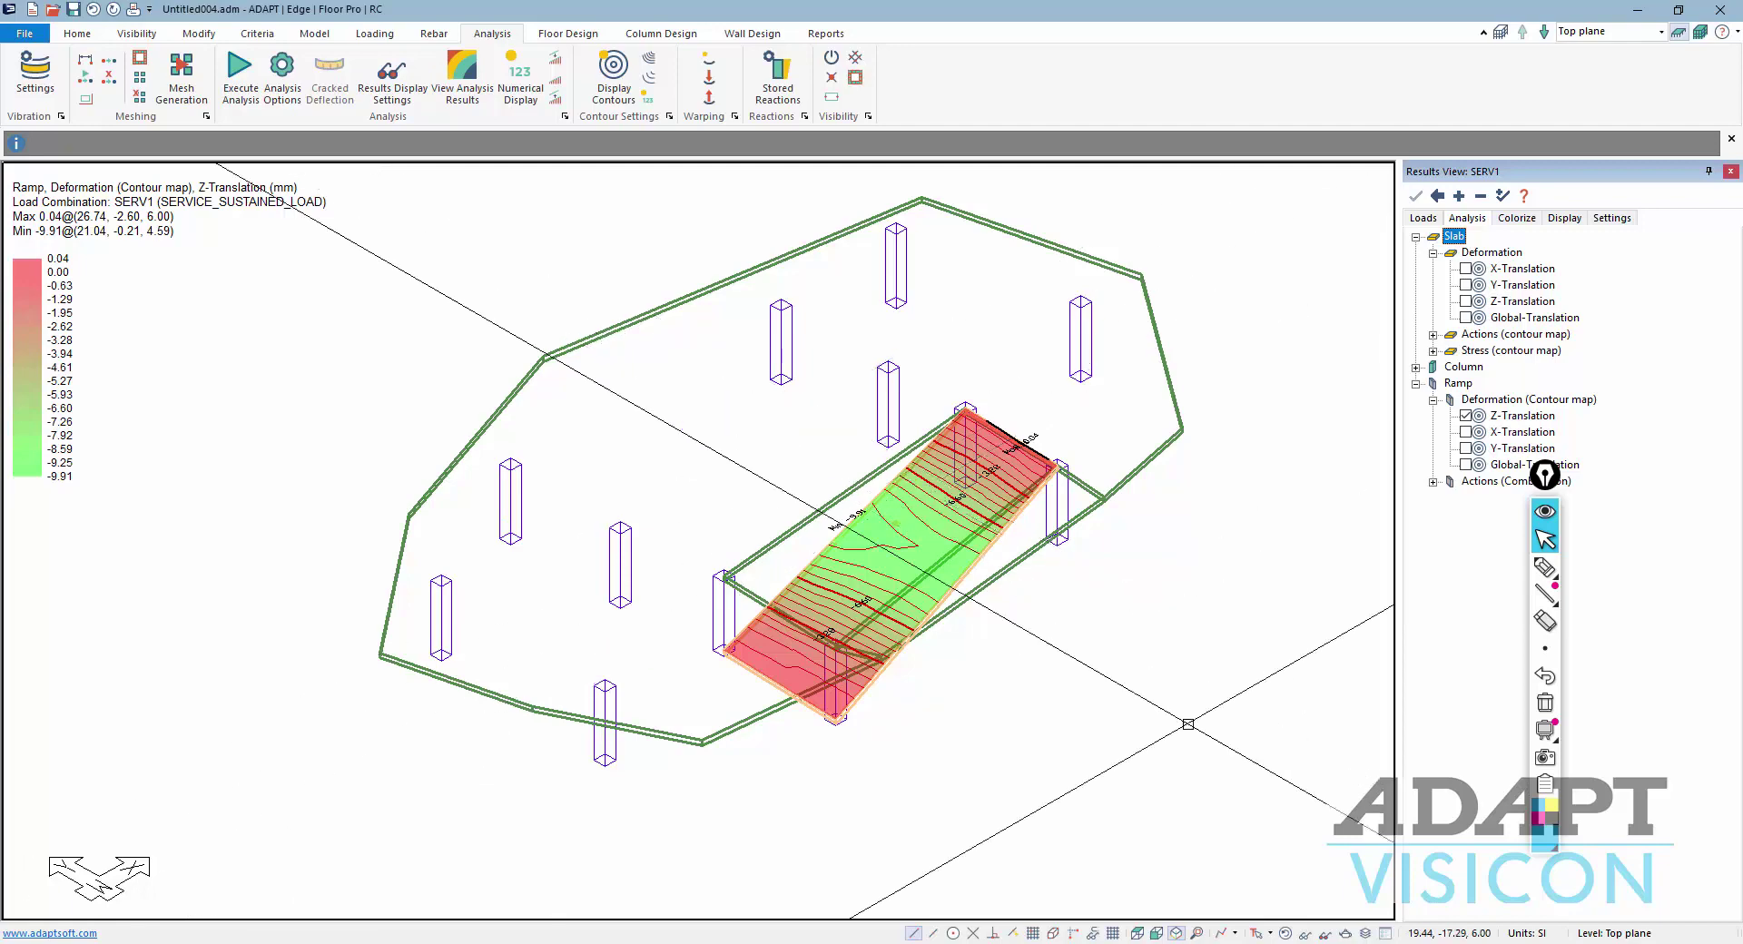
# Switch to a plan view of the top plane and show all loads over the ramp's deformation contours
pyautogui.click(1138, 935)
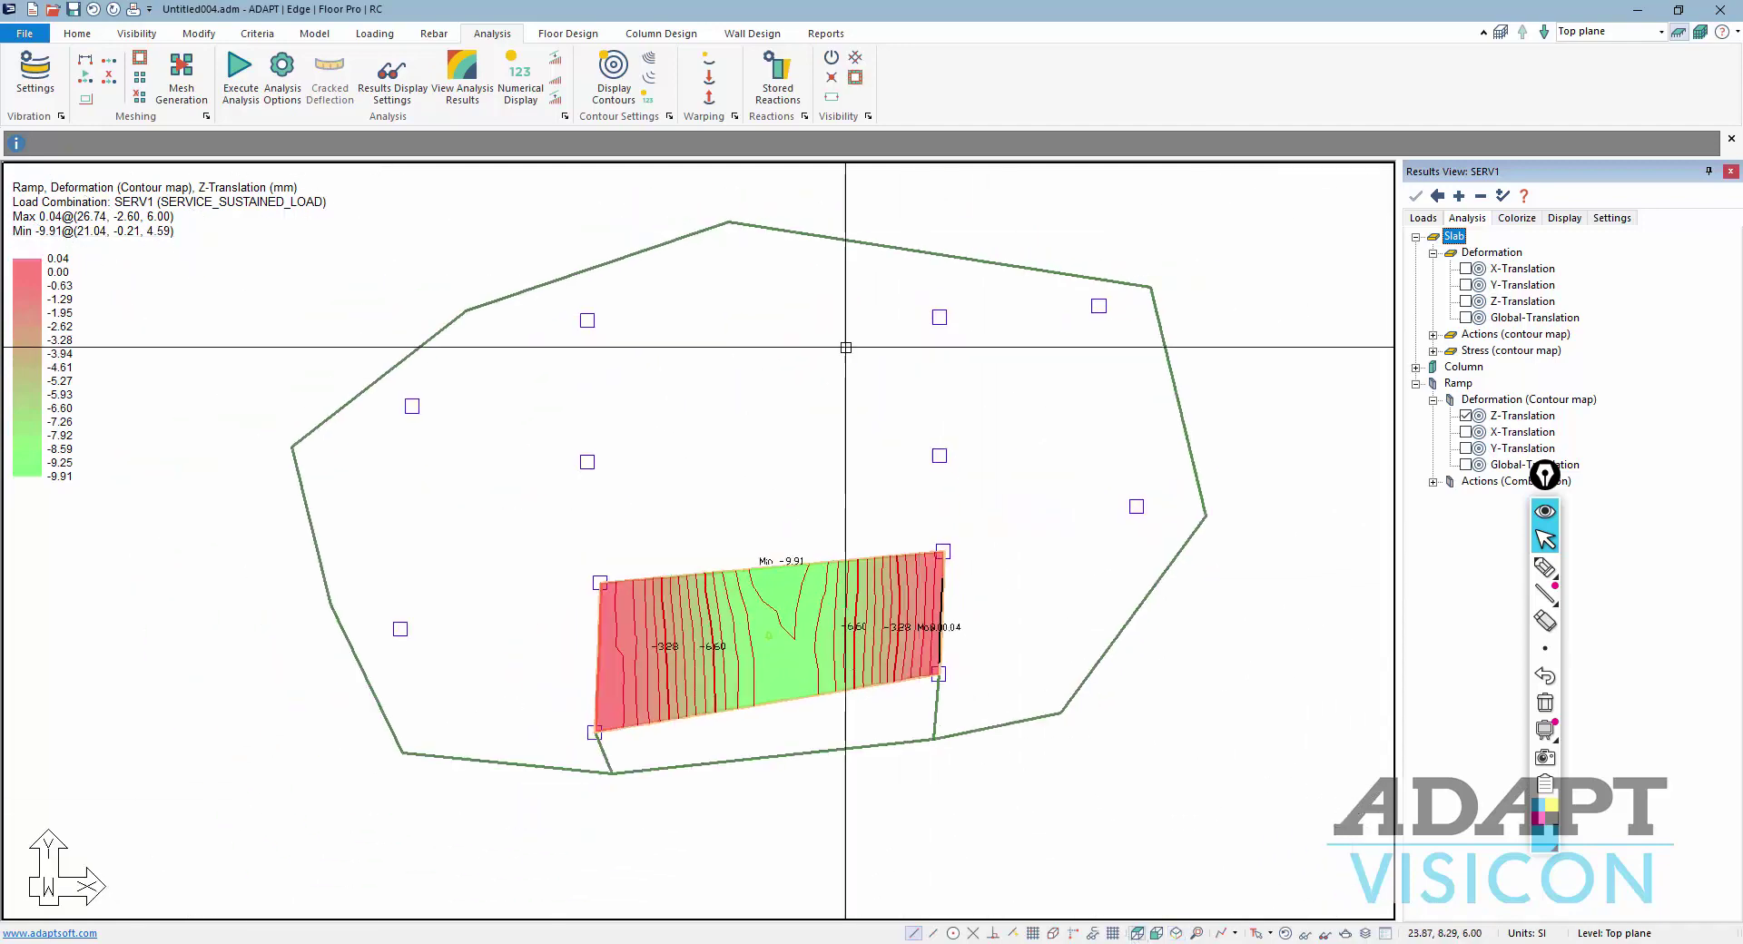
pyautogui.click(372, 35)
pyautogui.click(944, 80)
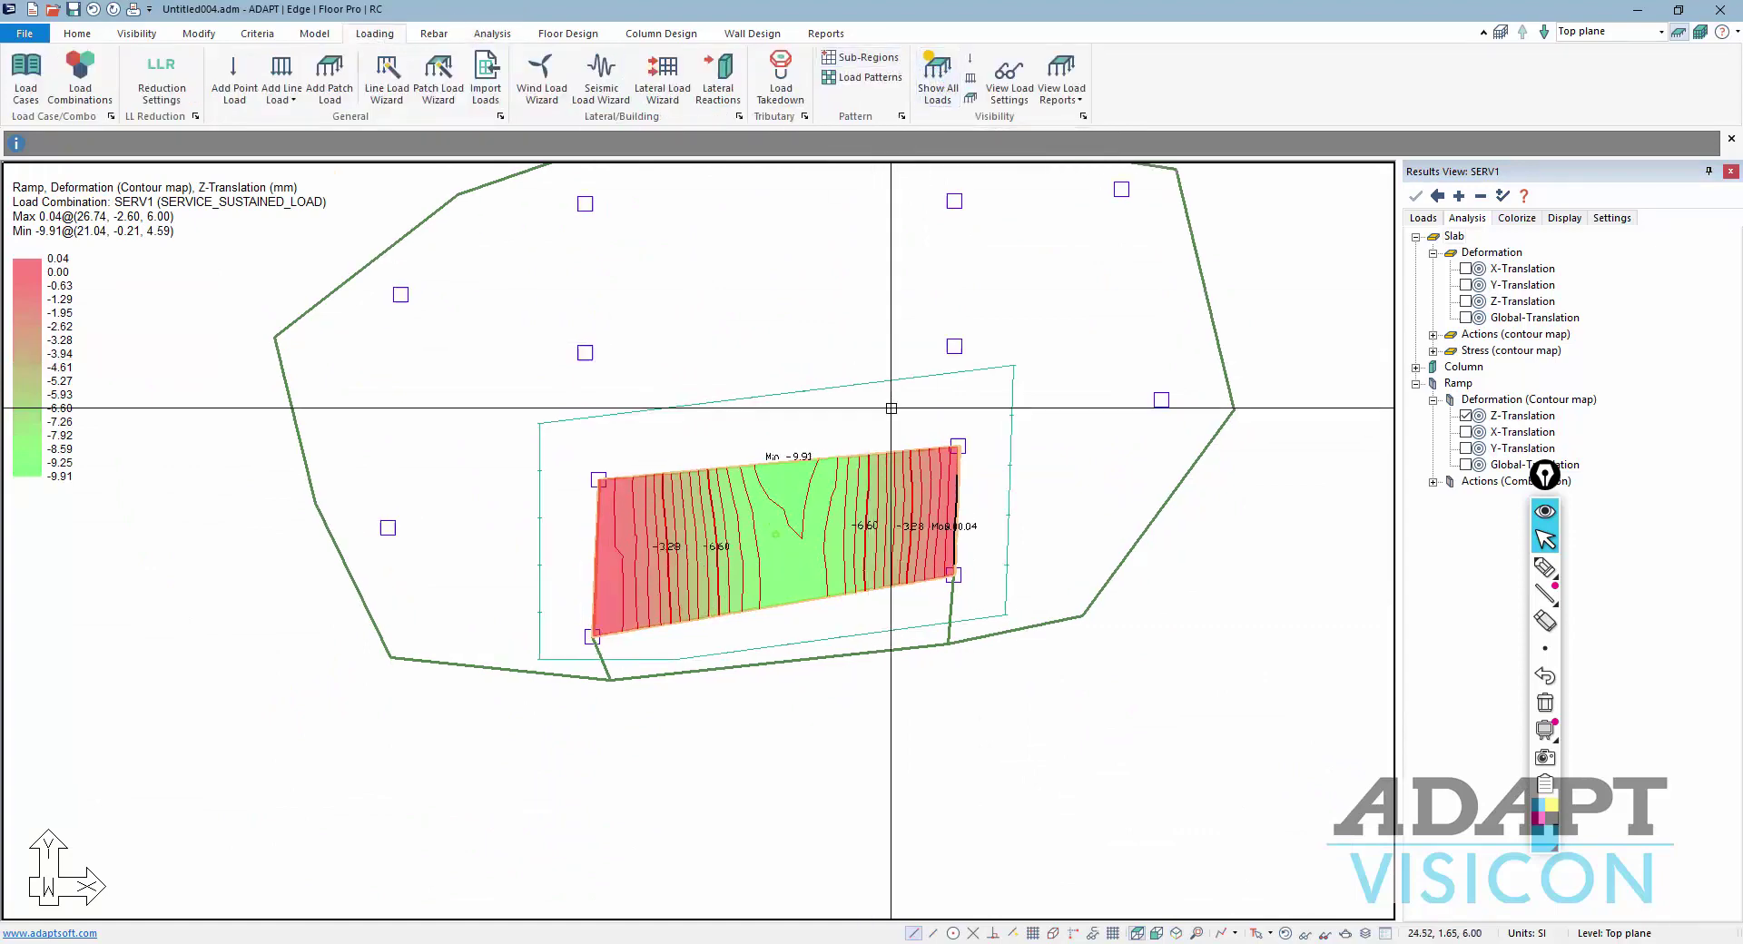
pyautogui.click(1544, 567)
pyautogui.moveTo(944, 618); pyautogui.dragTo(994, 578)
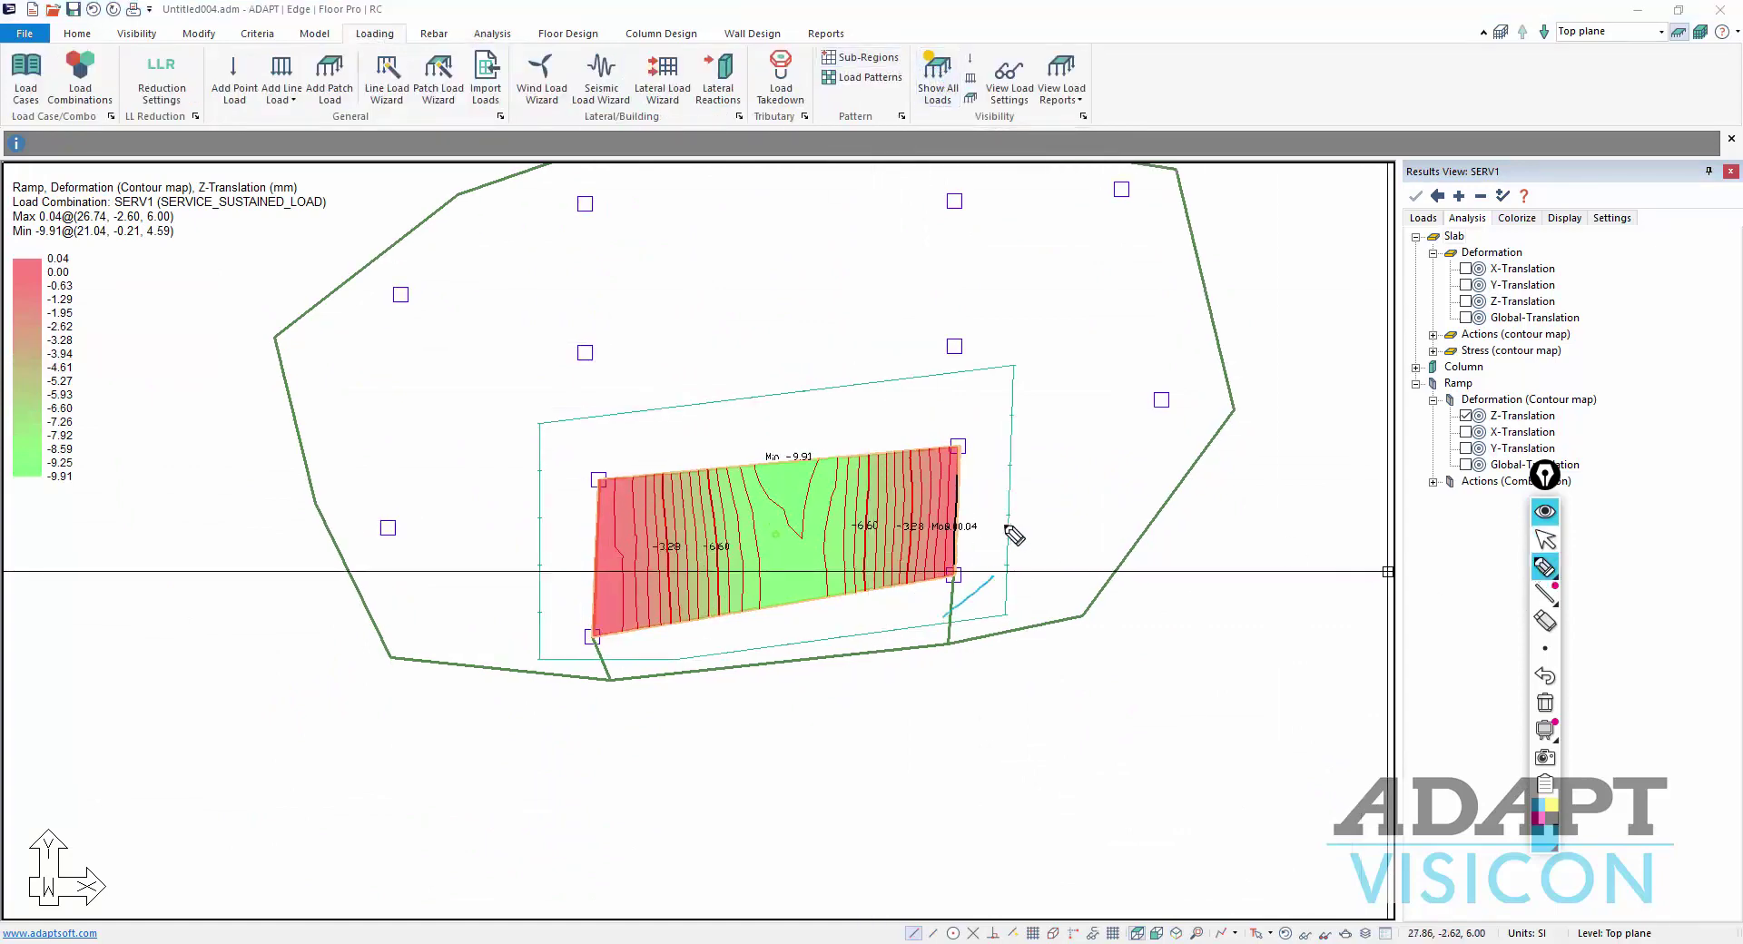
pyautogui.moveTo(960, 475); pyautogui.dragTo(1006, 437)
pyautogui.moveTo(812, 453); pyautogui.dragTo(900, 397)
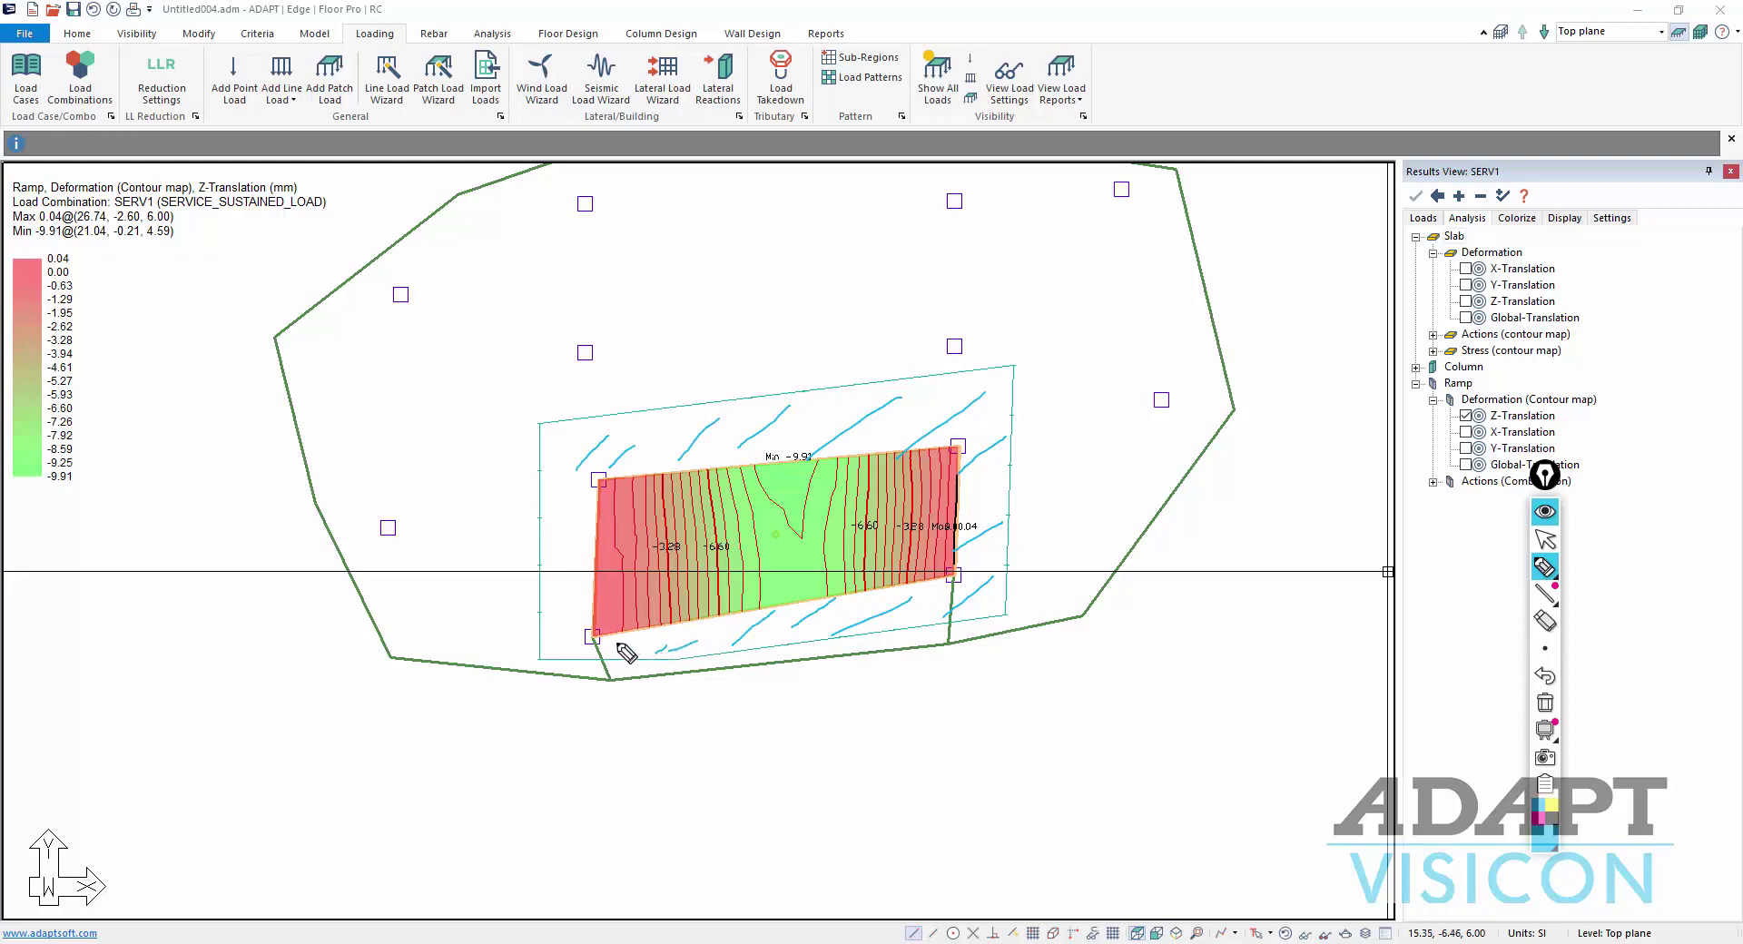
pyautogui.moveTo(591, 639); pyautogui.dragTo(803, 613)
pyautogui.moveTo(966, 564)
pyautogui.mouseDown()
pyautogui.moveTo(968, 486)
pyautogui.moveTo(940, 436)
pyautogui.mouseUp()
pyautogui.moveTo(1006, 374)
pyautogui.mouseDown()
pyautogui.moveTo(992, 623)
pyautogui.moveTo(583, 681)
pyautogui.moveTo(565, 437)
pyautogui.moveTo(1027, 376)
pyautogui.moveTo(633, 378)
pyautogui.mouseUp()
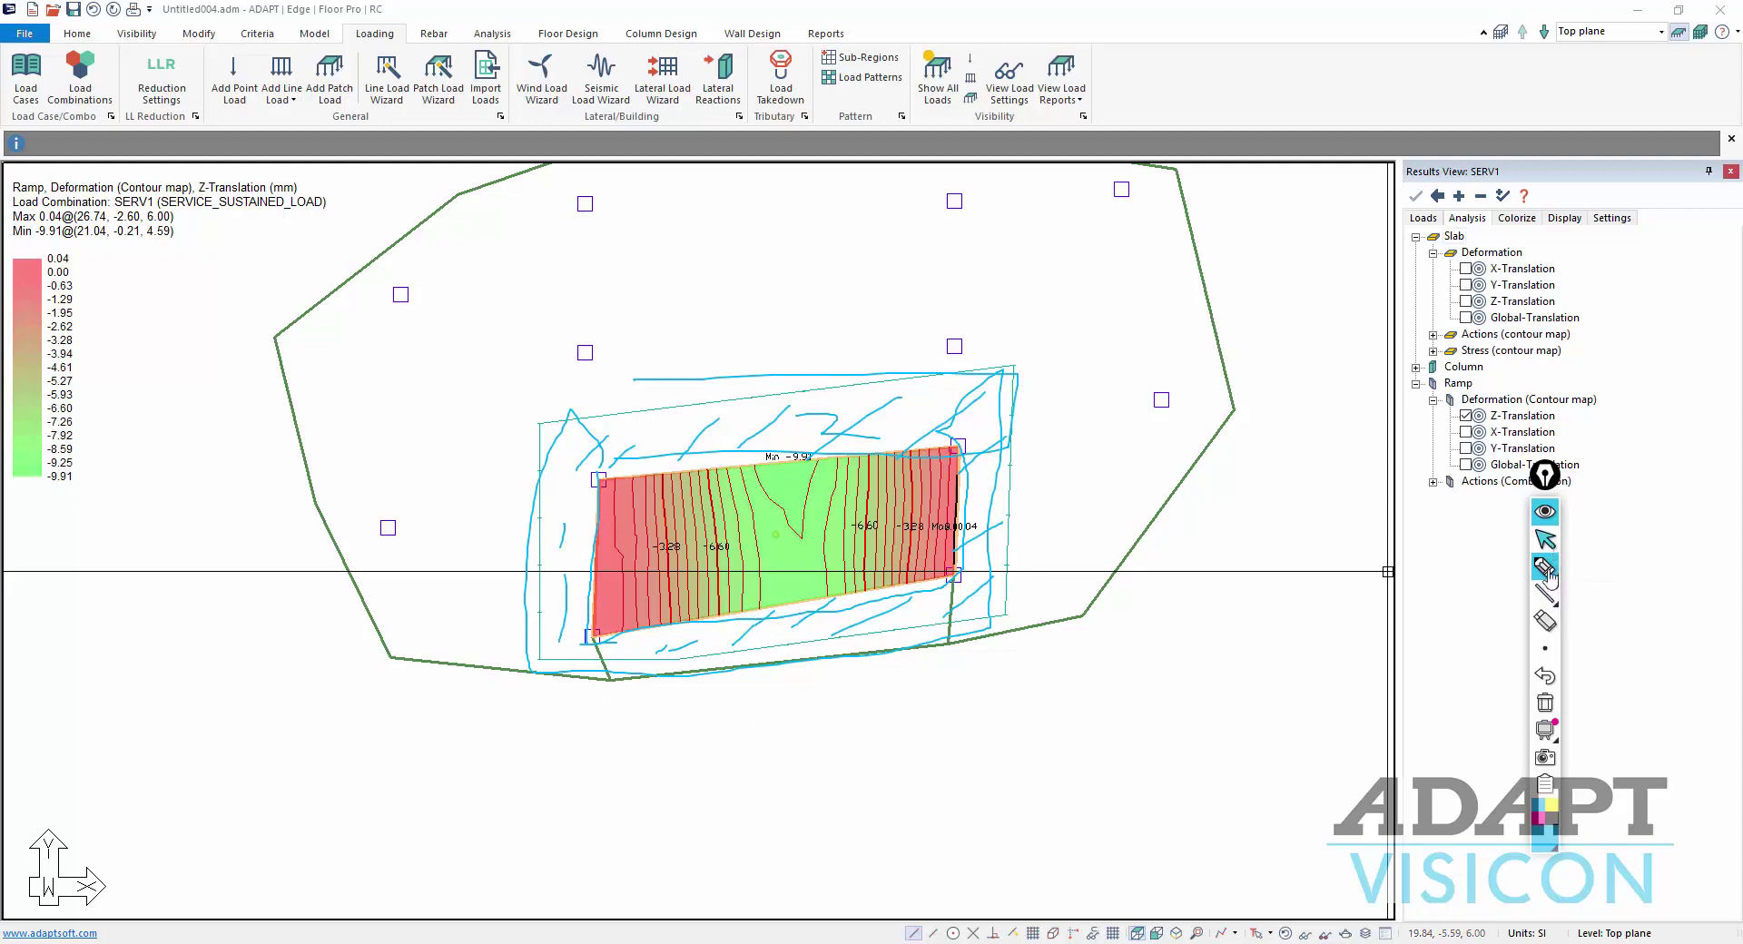
pyautogui.click(1544, 703)
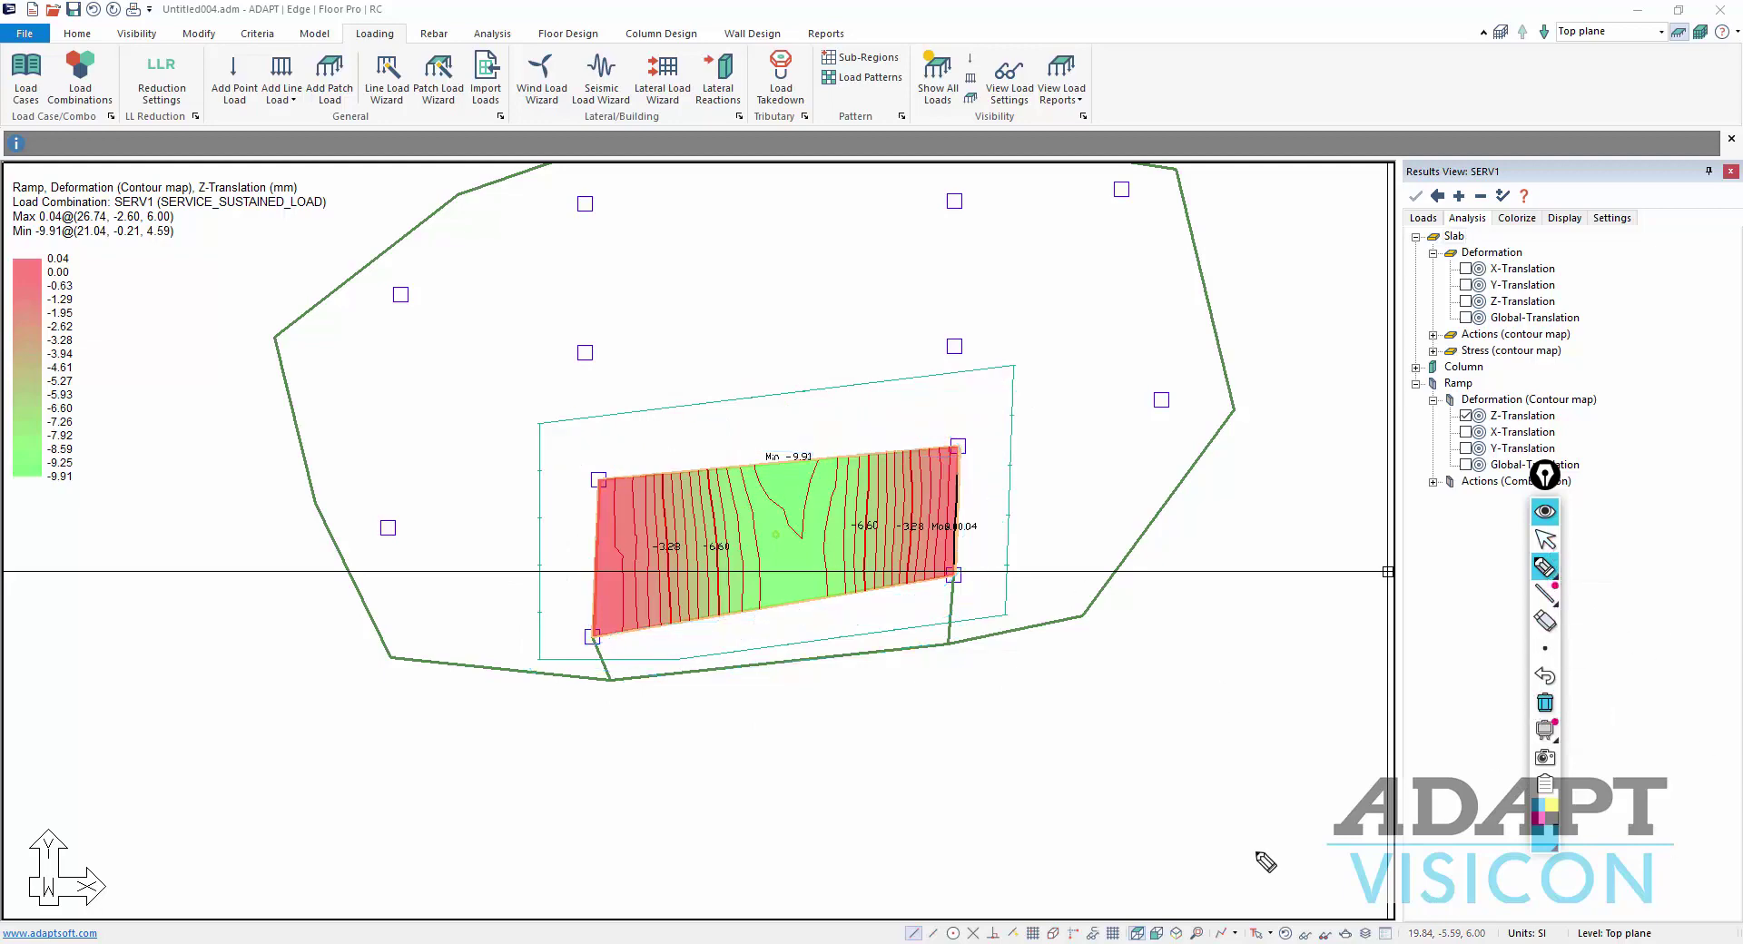
pyautogui.click(1543, 539)
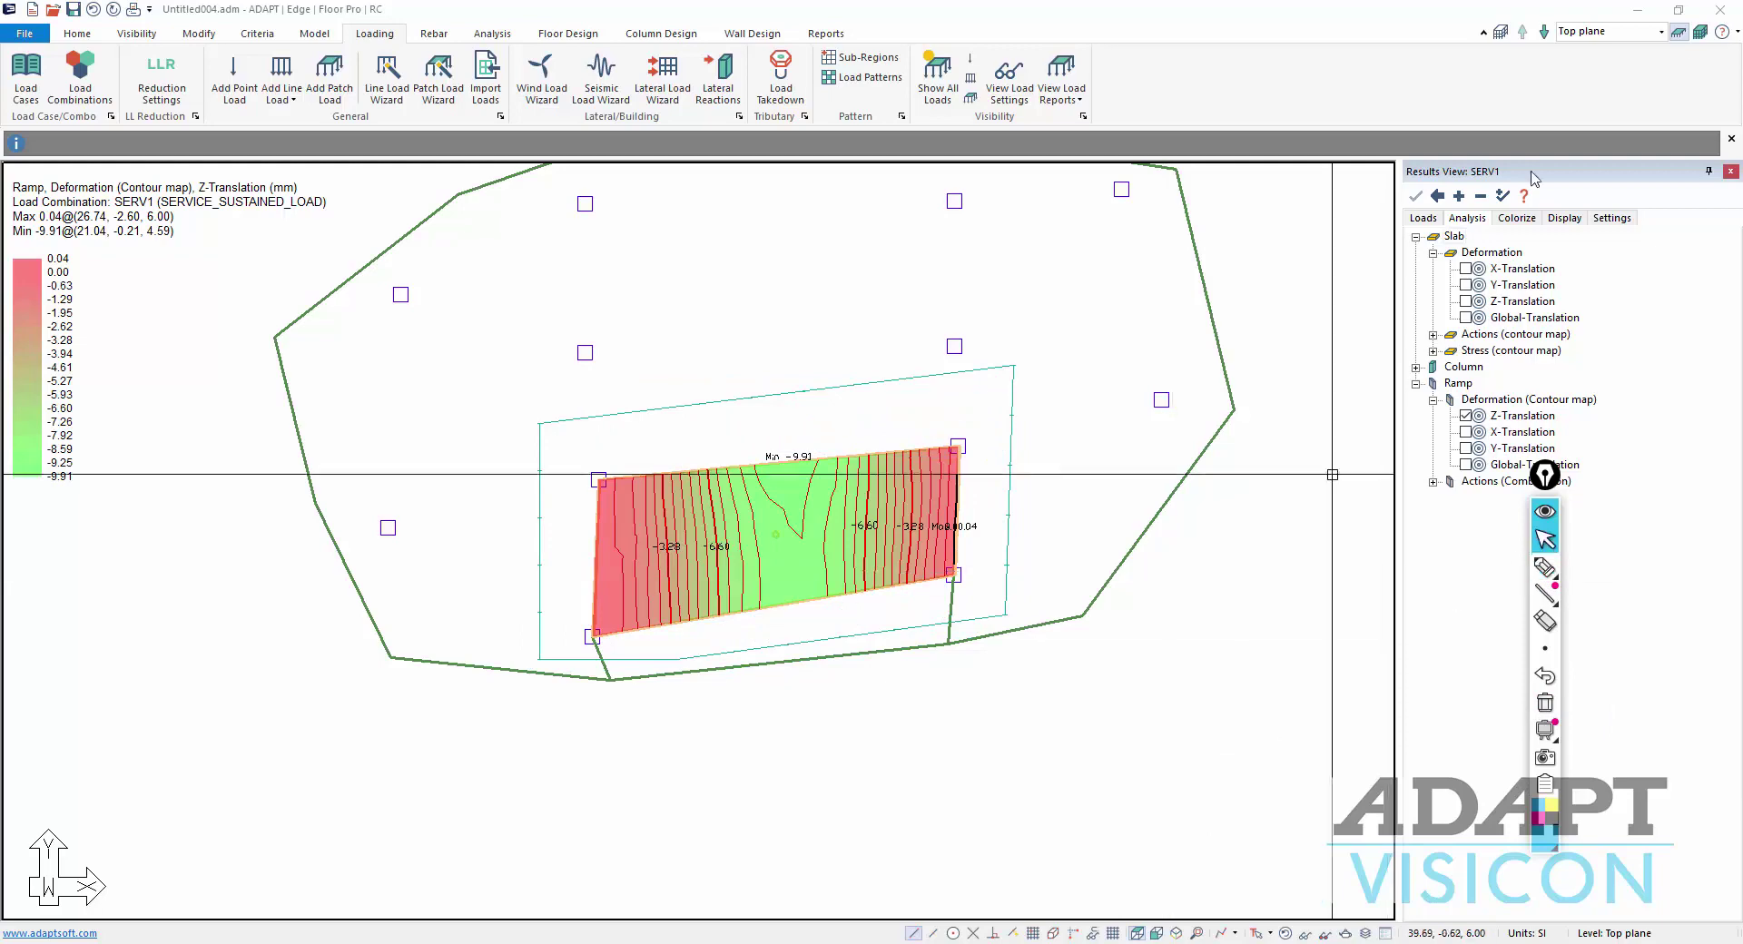
# Switch to multi-level mode, clear the ramp and slab Z-Translation contours, and view the whole structure isometrically
pyautogui.click(1700, 33)
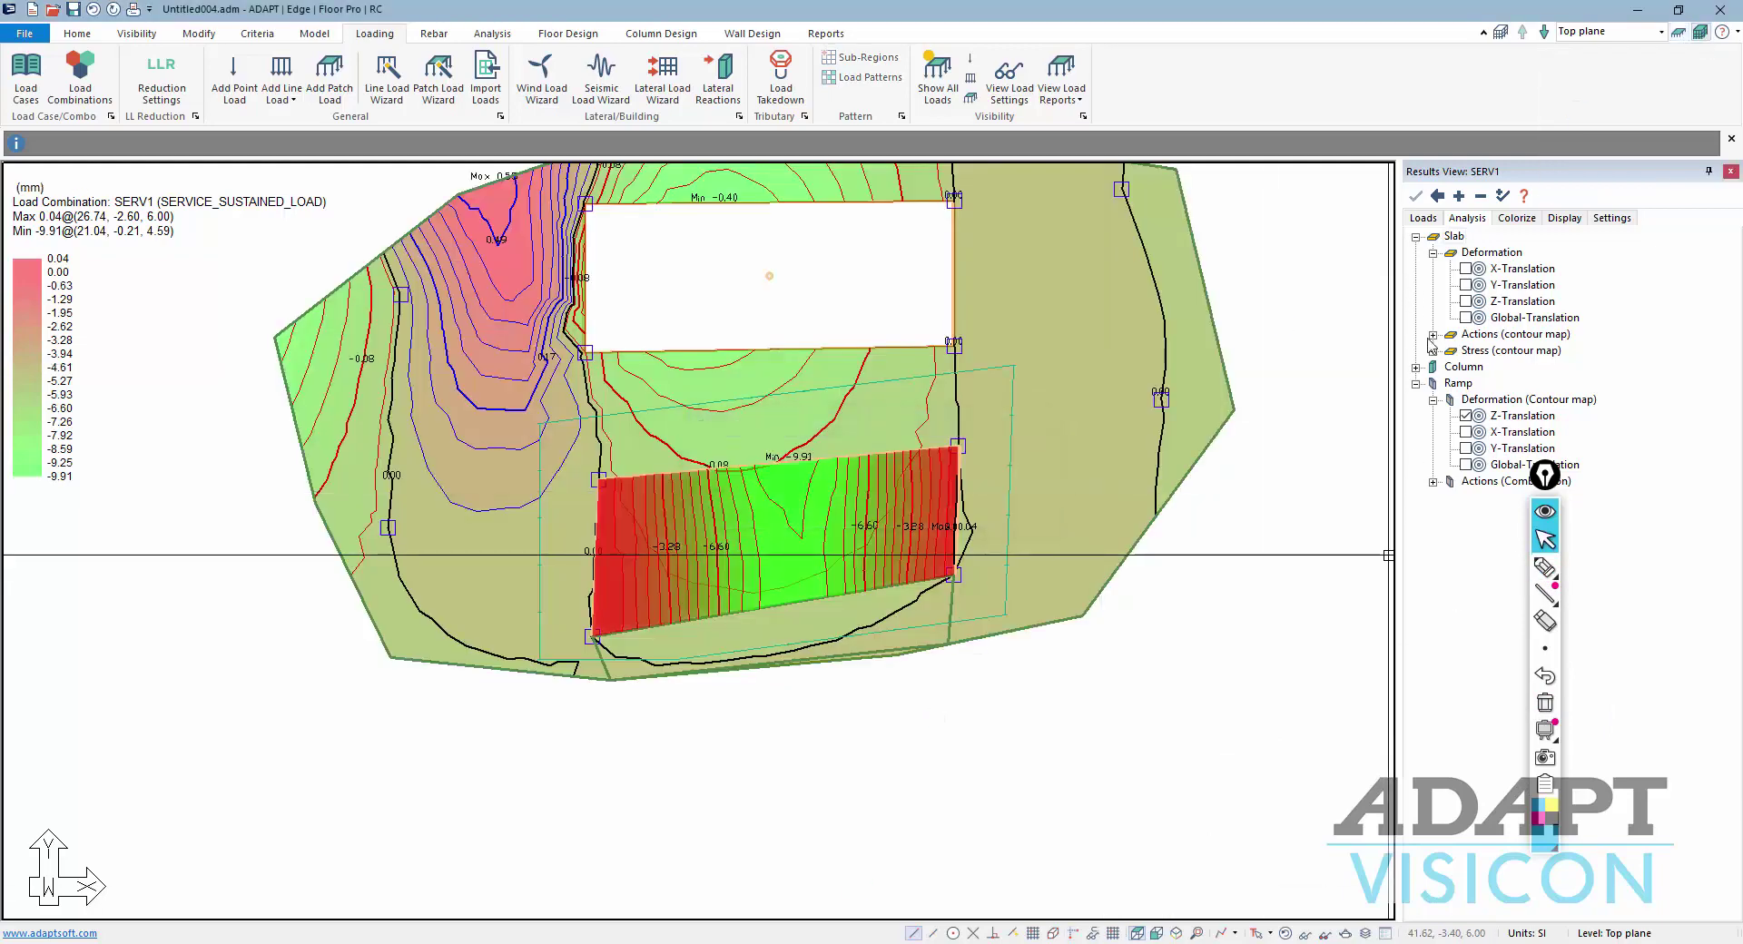
pyautogui.click(1465, 416)
pyautogui.click(1458, 236)
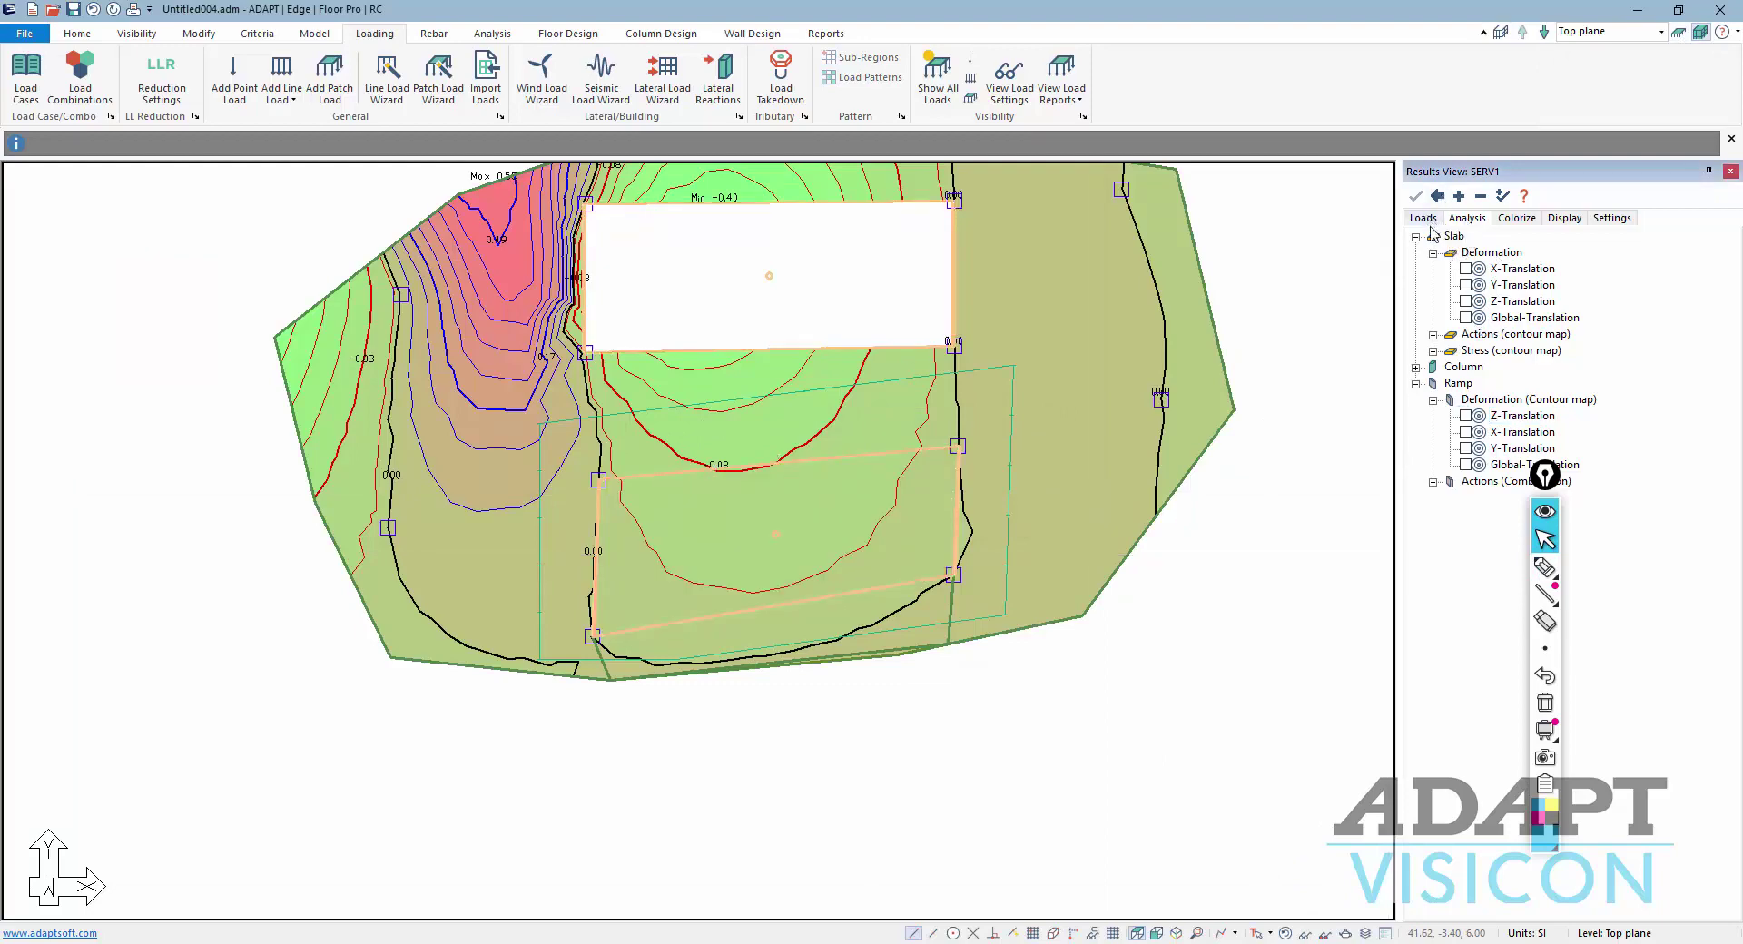
pyautogui.click(1465, 301)
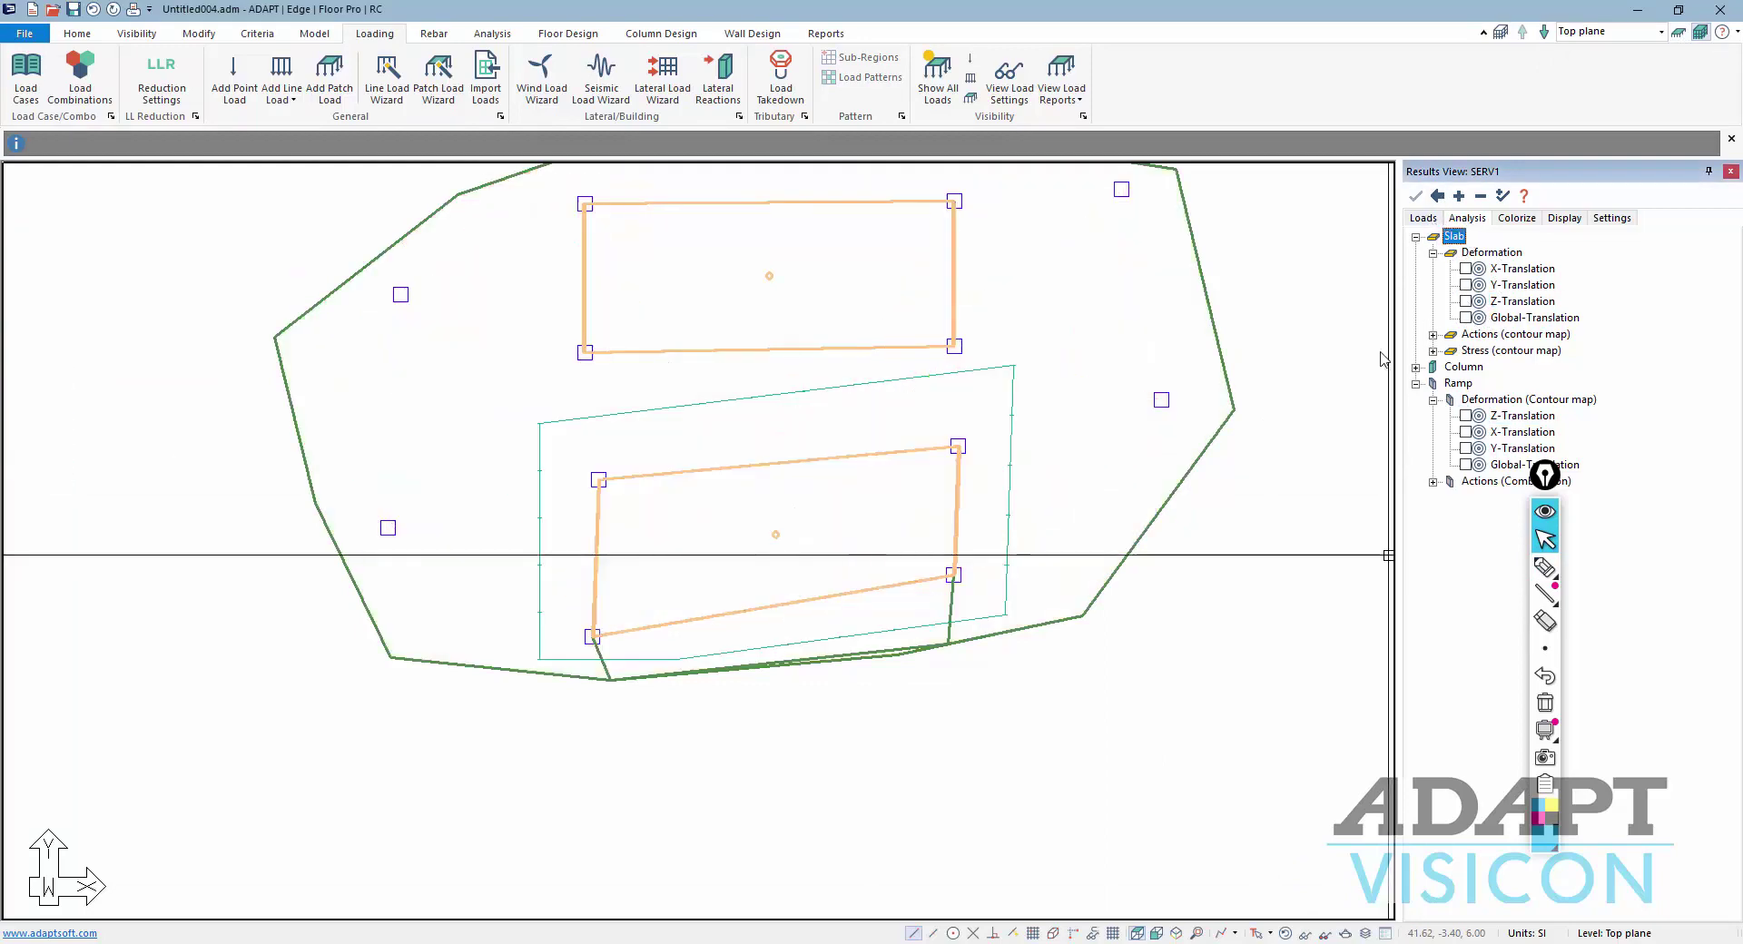
pyautogui.click(1175, 934)
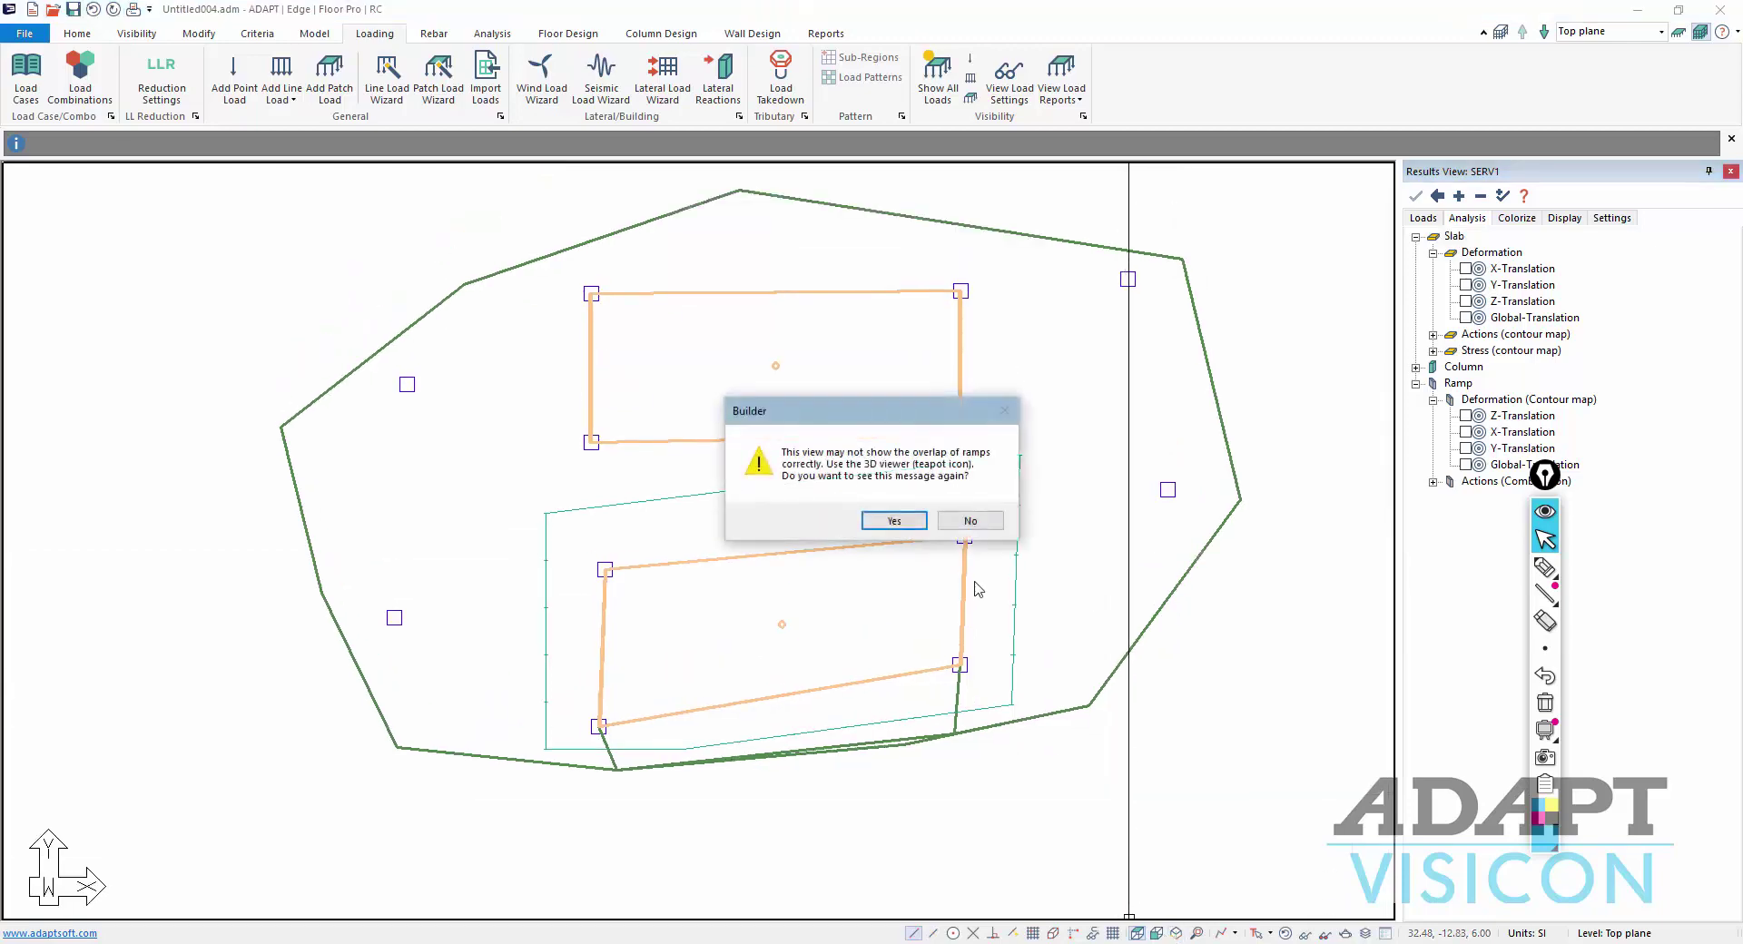
pyautogui.click(908, 523)
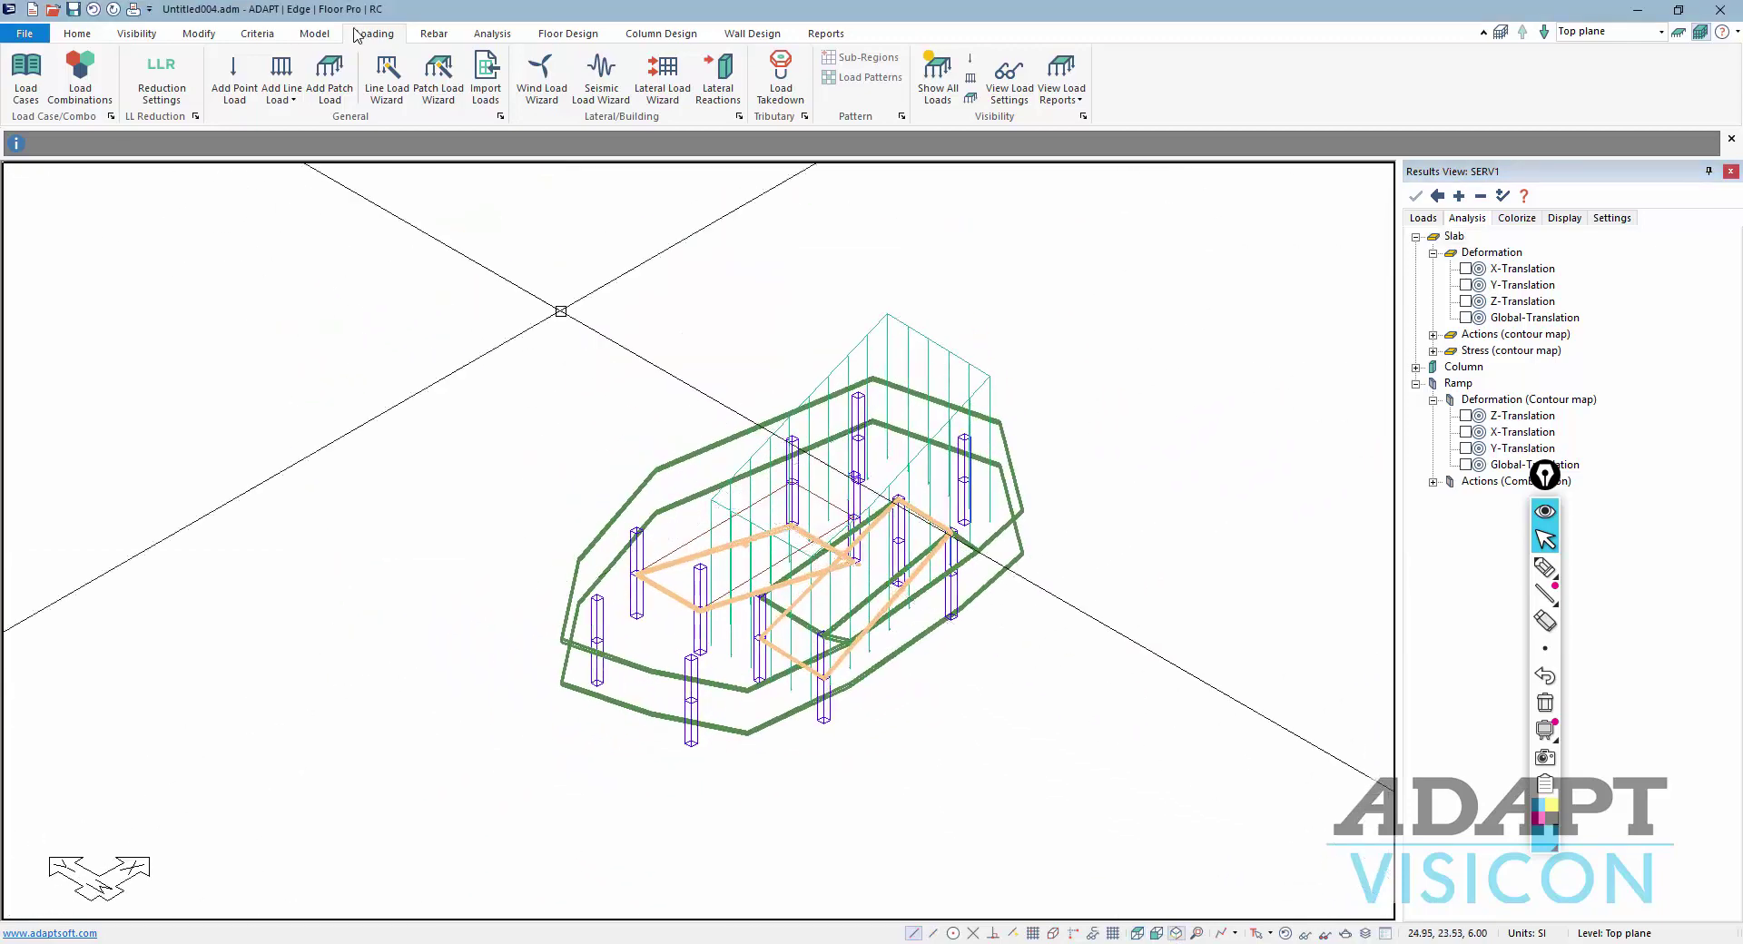
# Run the analysis of the full multi-level structure for the SERV1 combination and load its results
pyautogui.click(492, 33)
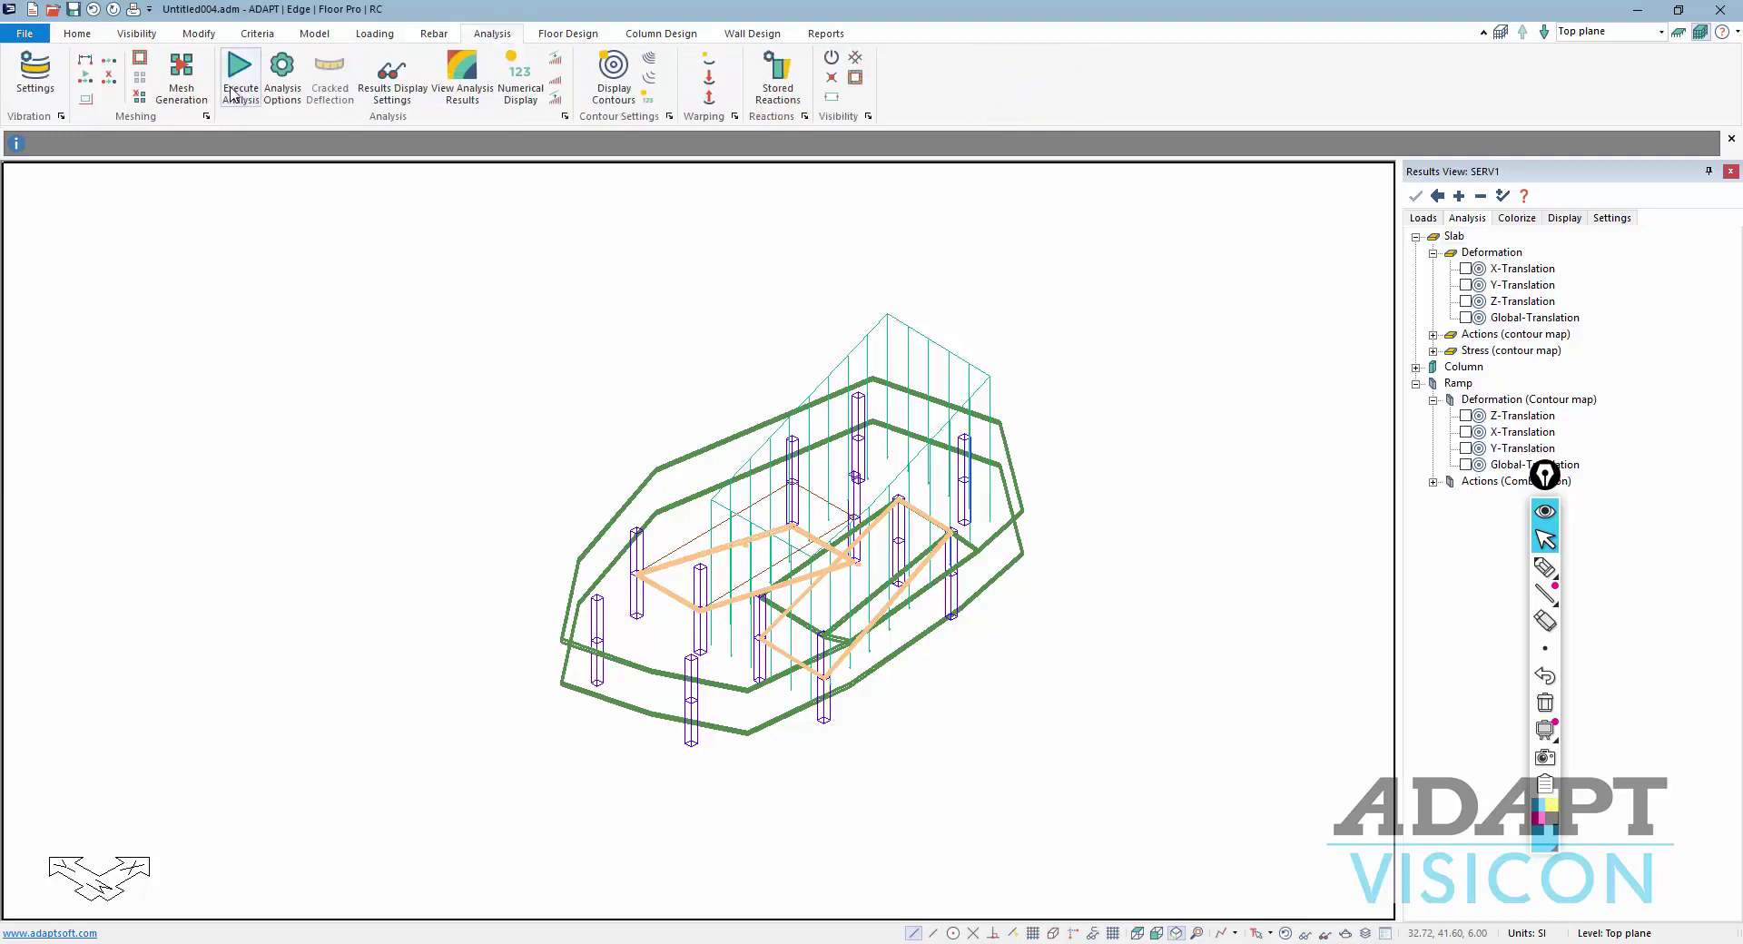
pyautogui.click(239, 77)
pyautogui.click(828, 706)
pyautogui.click(846, 515)
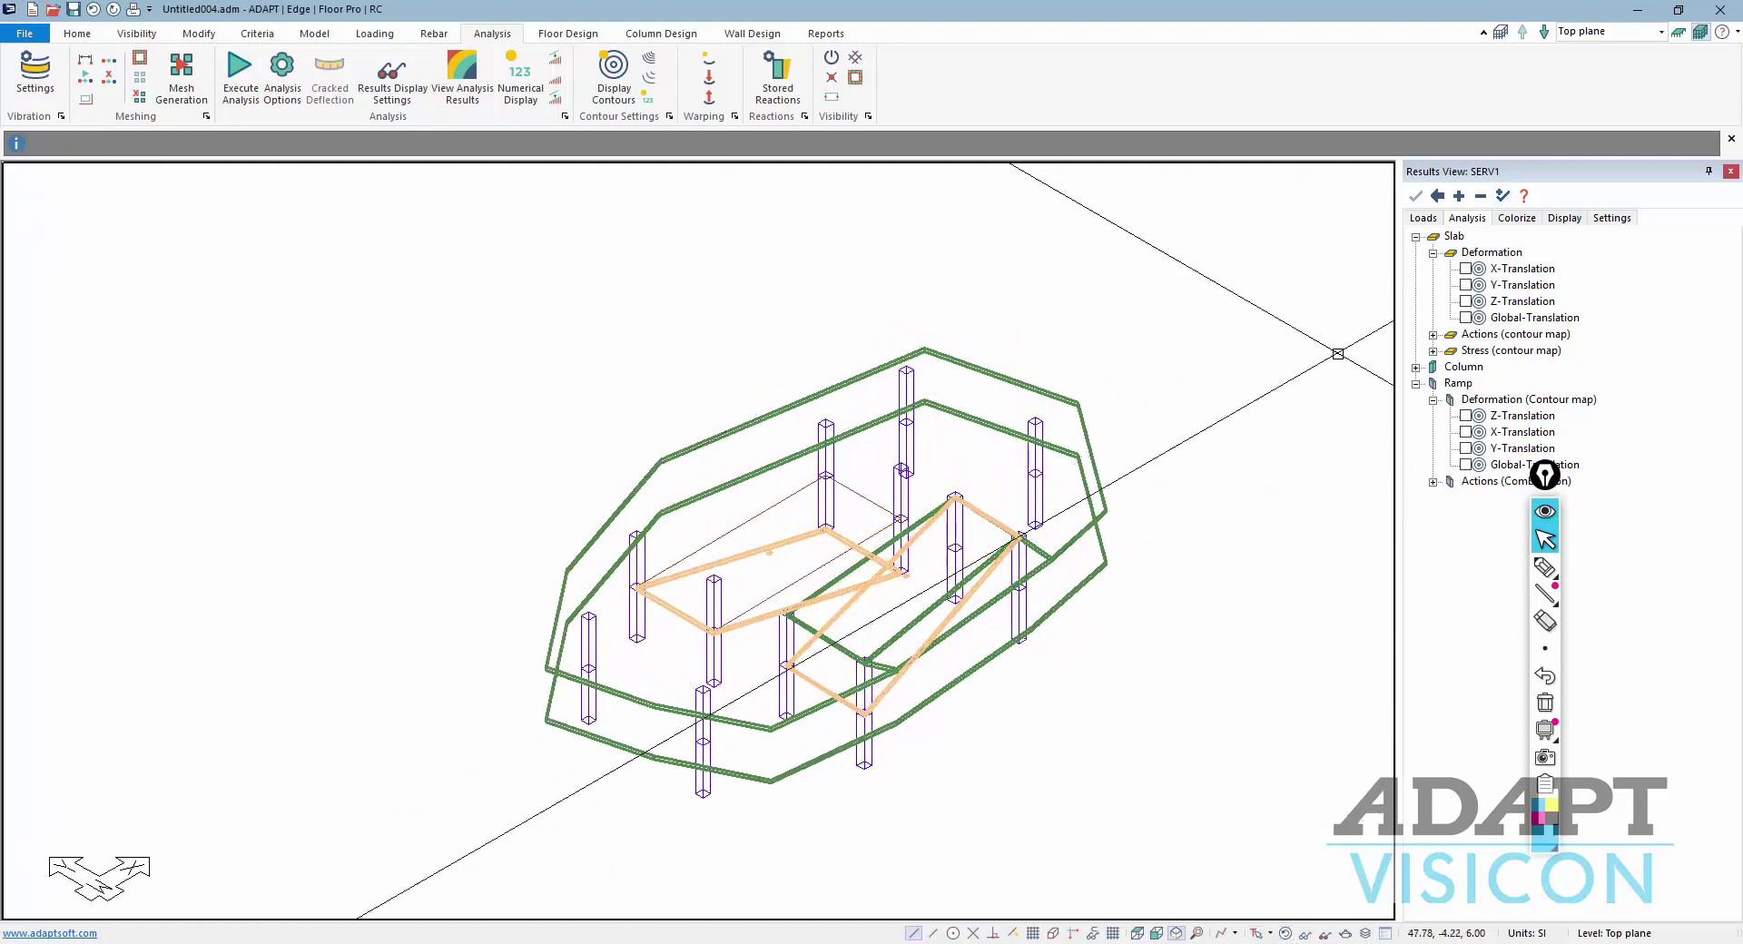
# Display the Z-Translation deformation contours of the slab and both ramps for the multi-level SERV1 results, ending on the slab's contours
pyautogui.click(1465, 304)
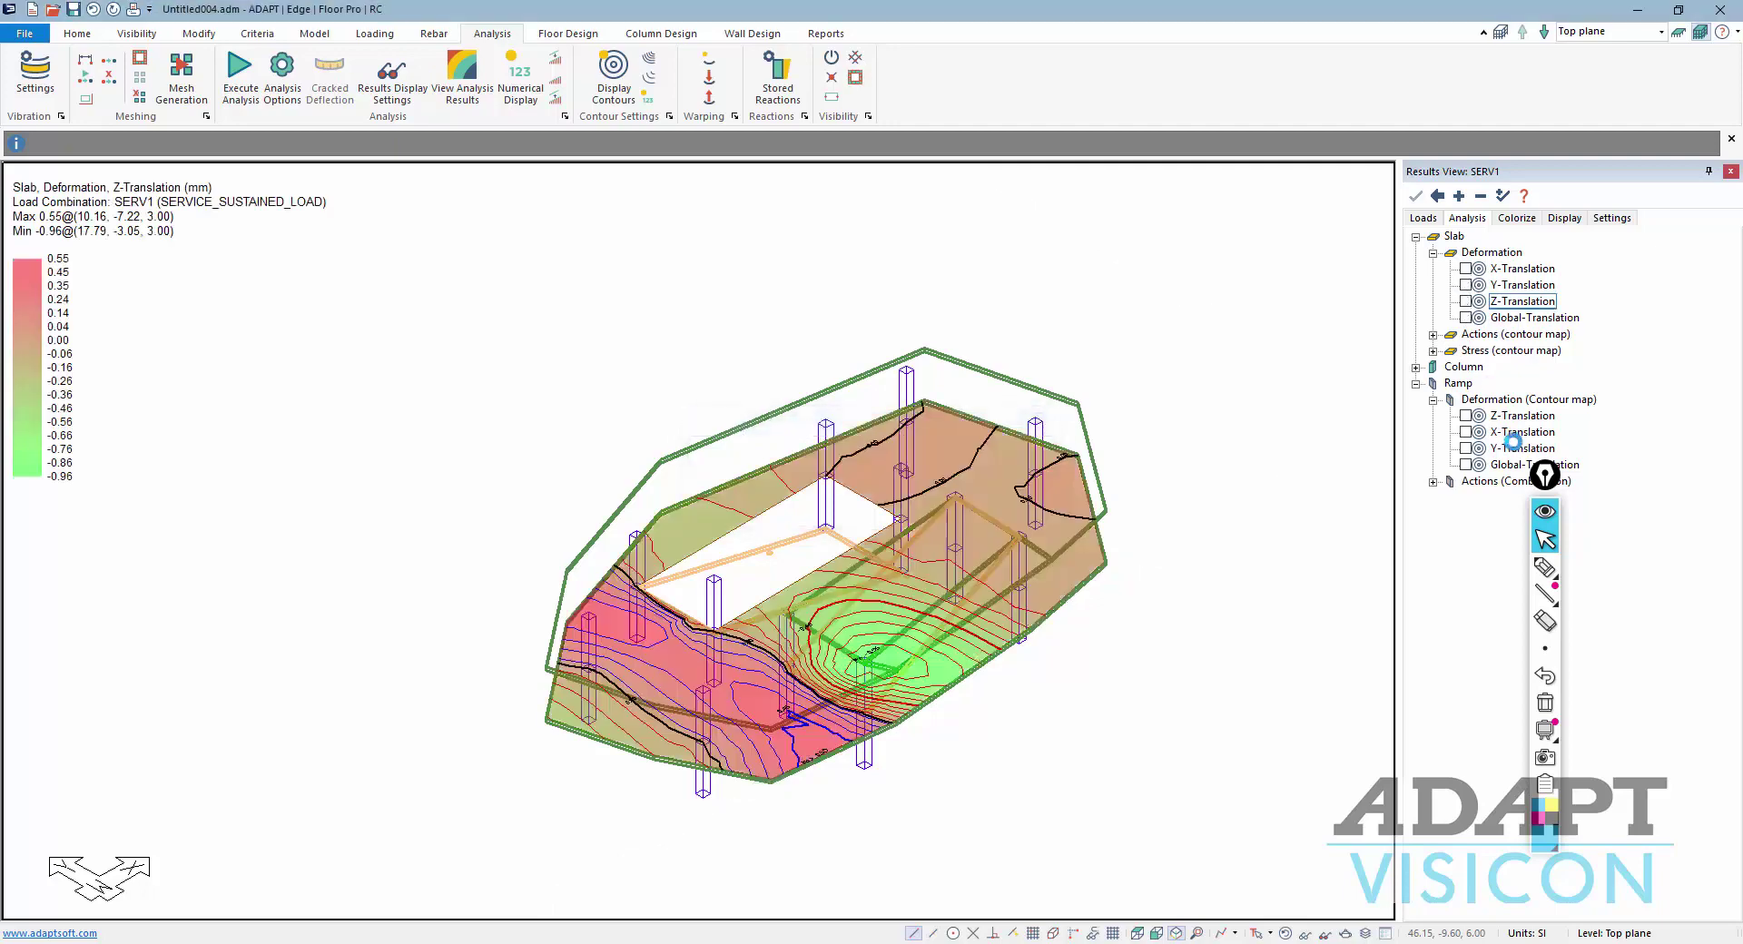
pyautogui.moveTo(1545, 473)
pyautogui.mouseDown()
pyautogui.moveTo(1669, 505)
pyautogui.moveTo(1711, 552)
pyautogui.mouseUp()
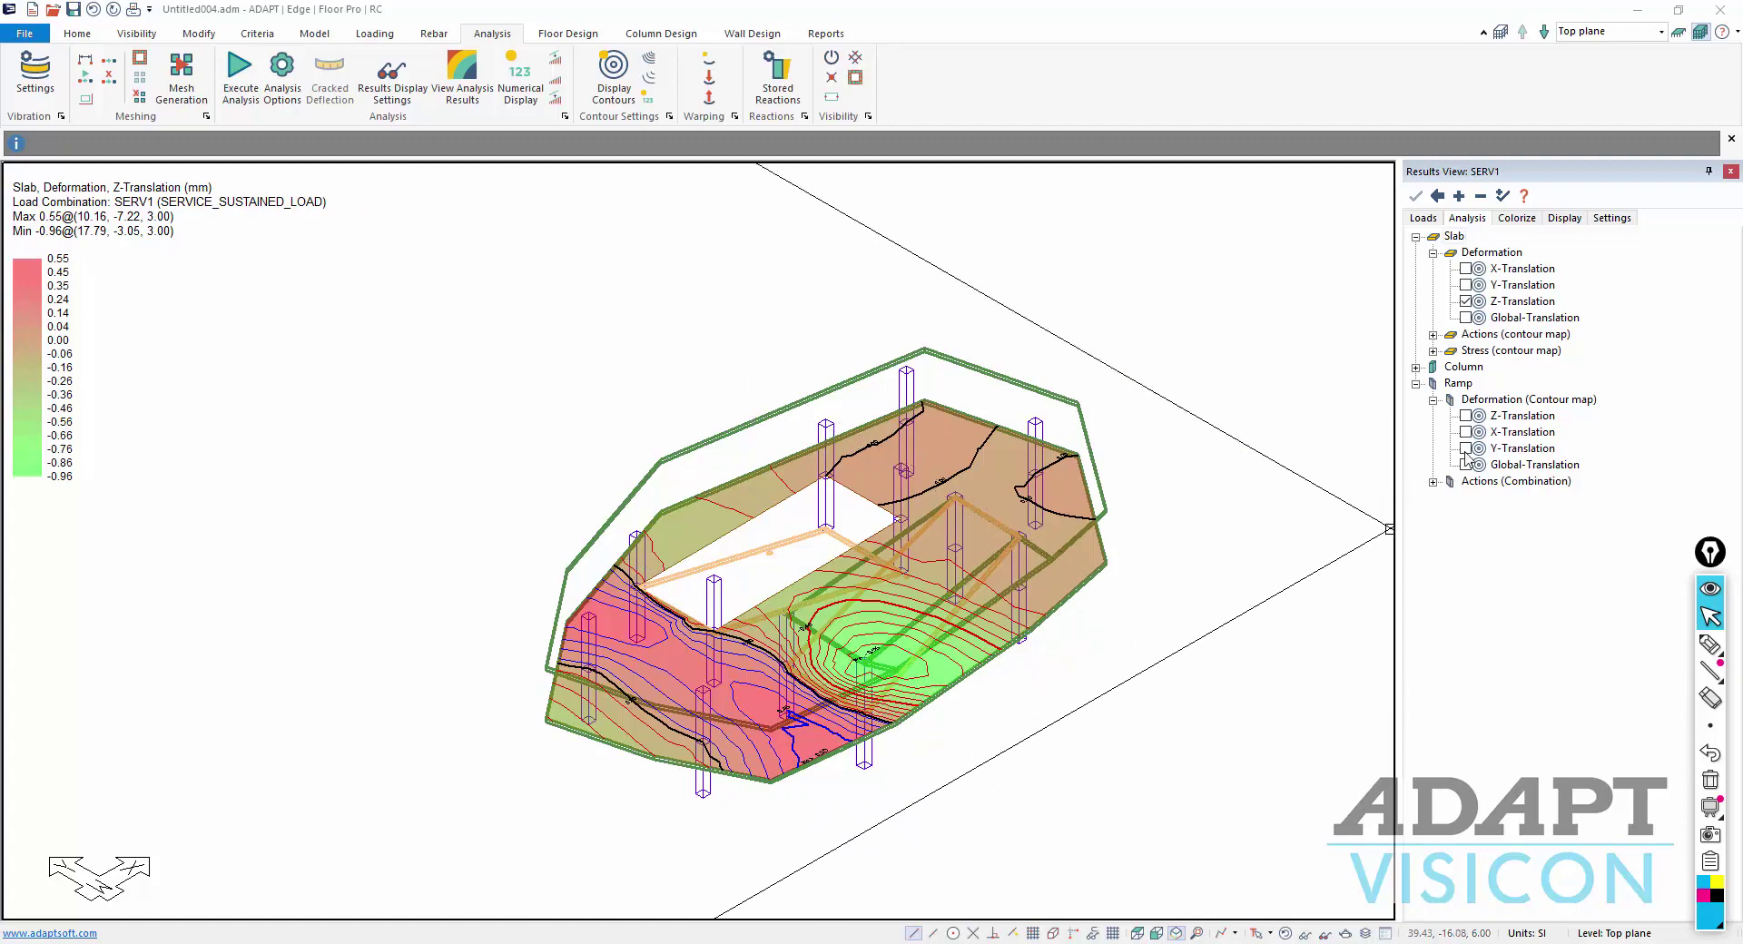
pyautogui.click(1466, 415)
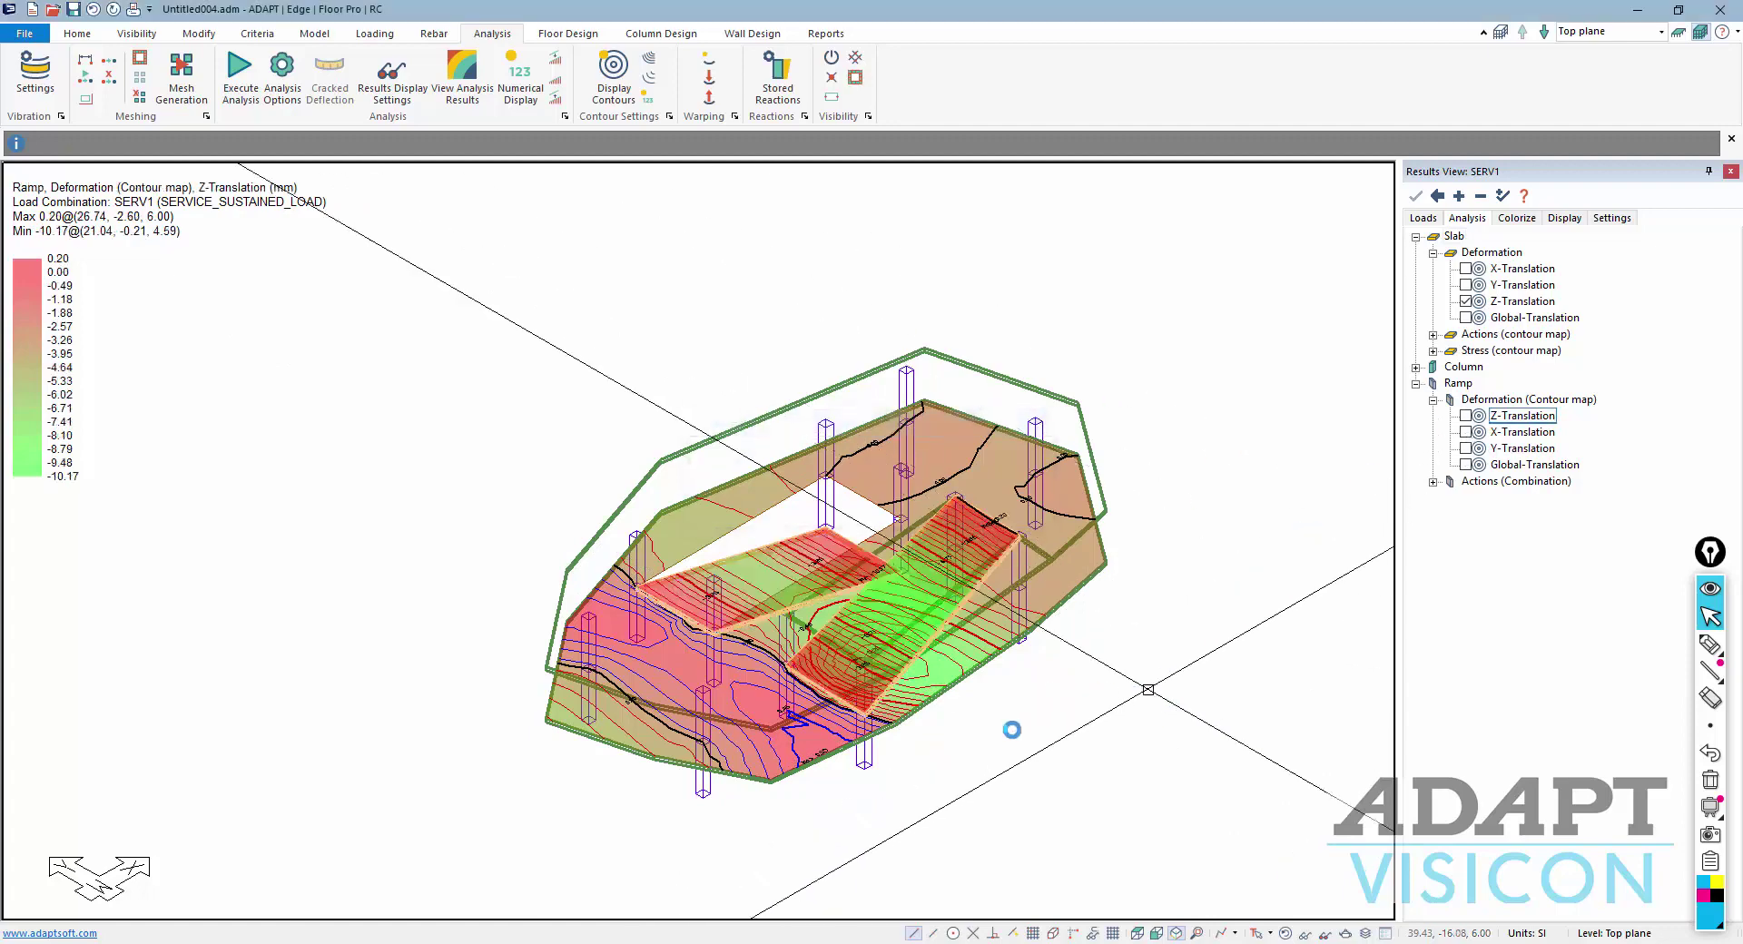
pyautogui.scroll(4, 959, 578)
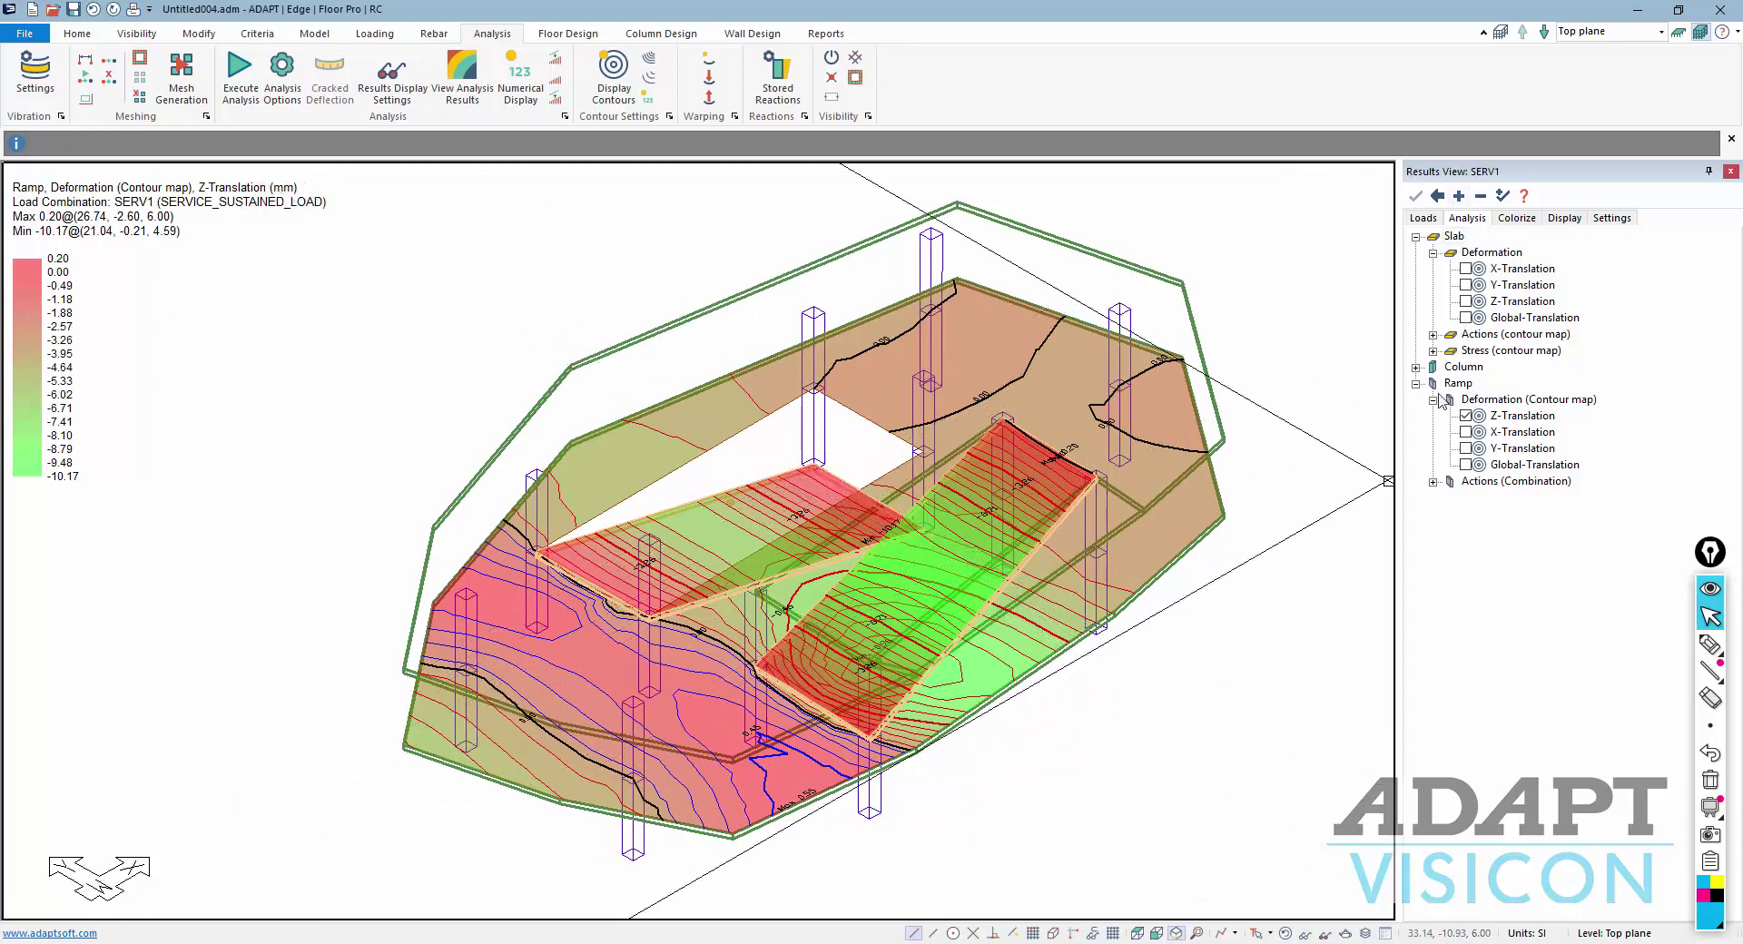
pyautogui.click(1465, 302)
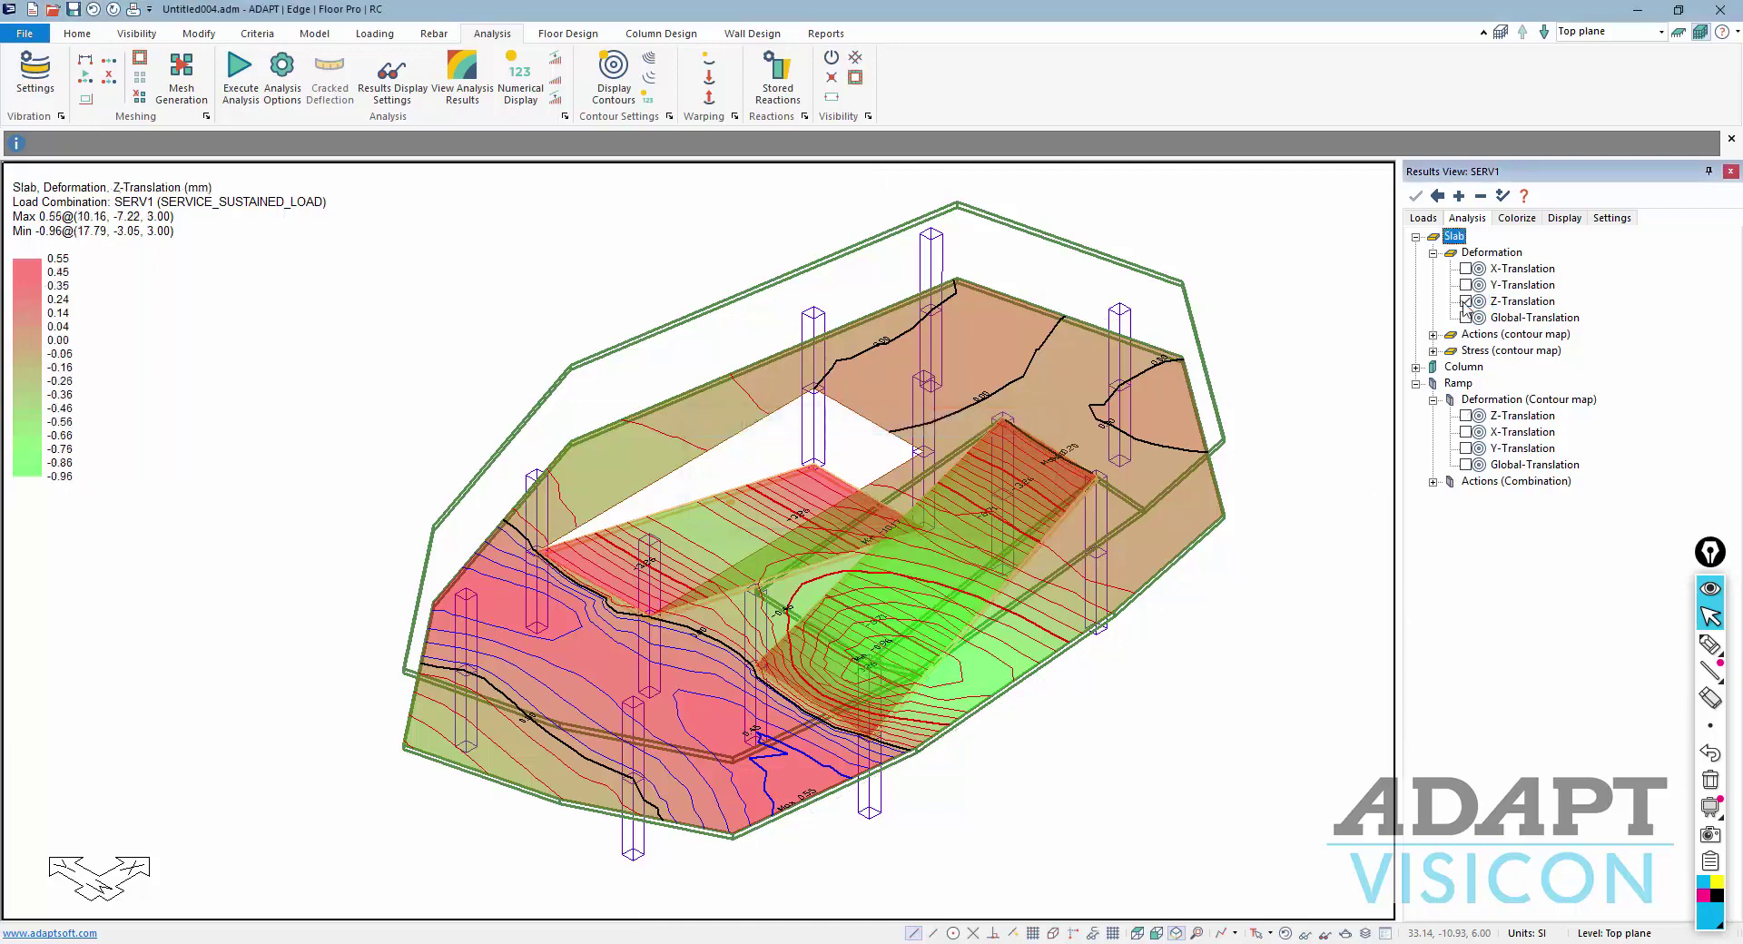
# Open the analysis results in ADViewer, inspect the warped SERV1 Z-Translation shape of the structure in 3D, and close the viewer
pyautogui.click(459, 69)
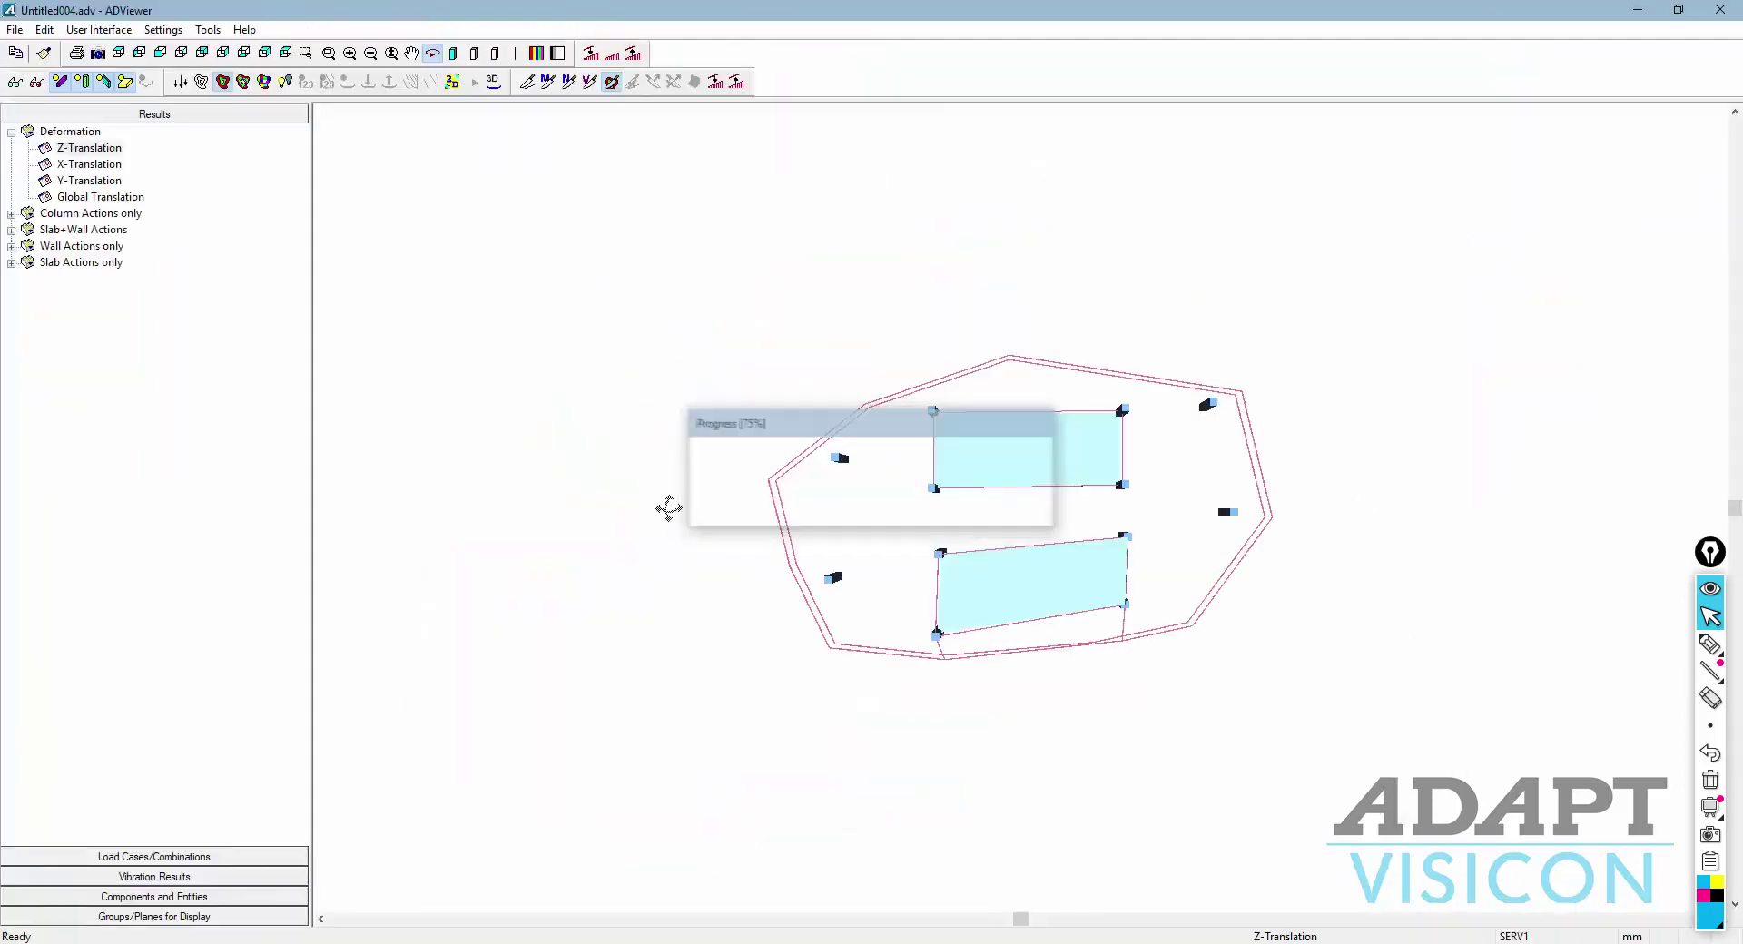
pyautogui.moveTo(669, 506); pyautogui.dragTo(626, 390)
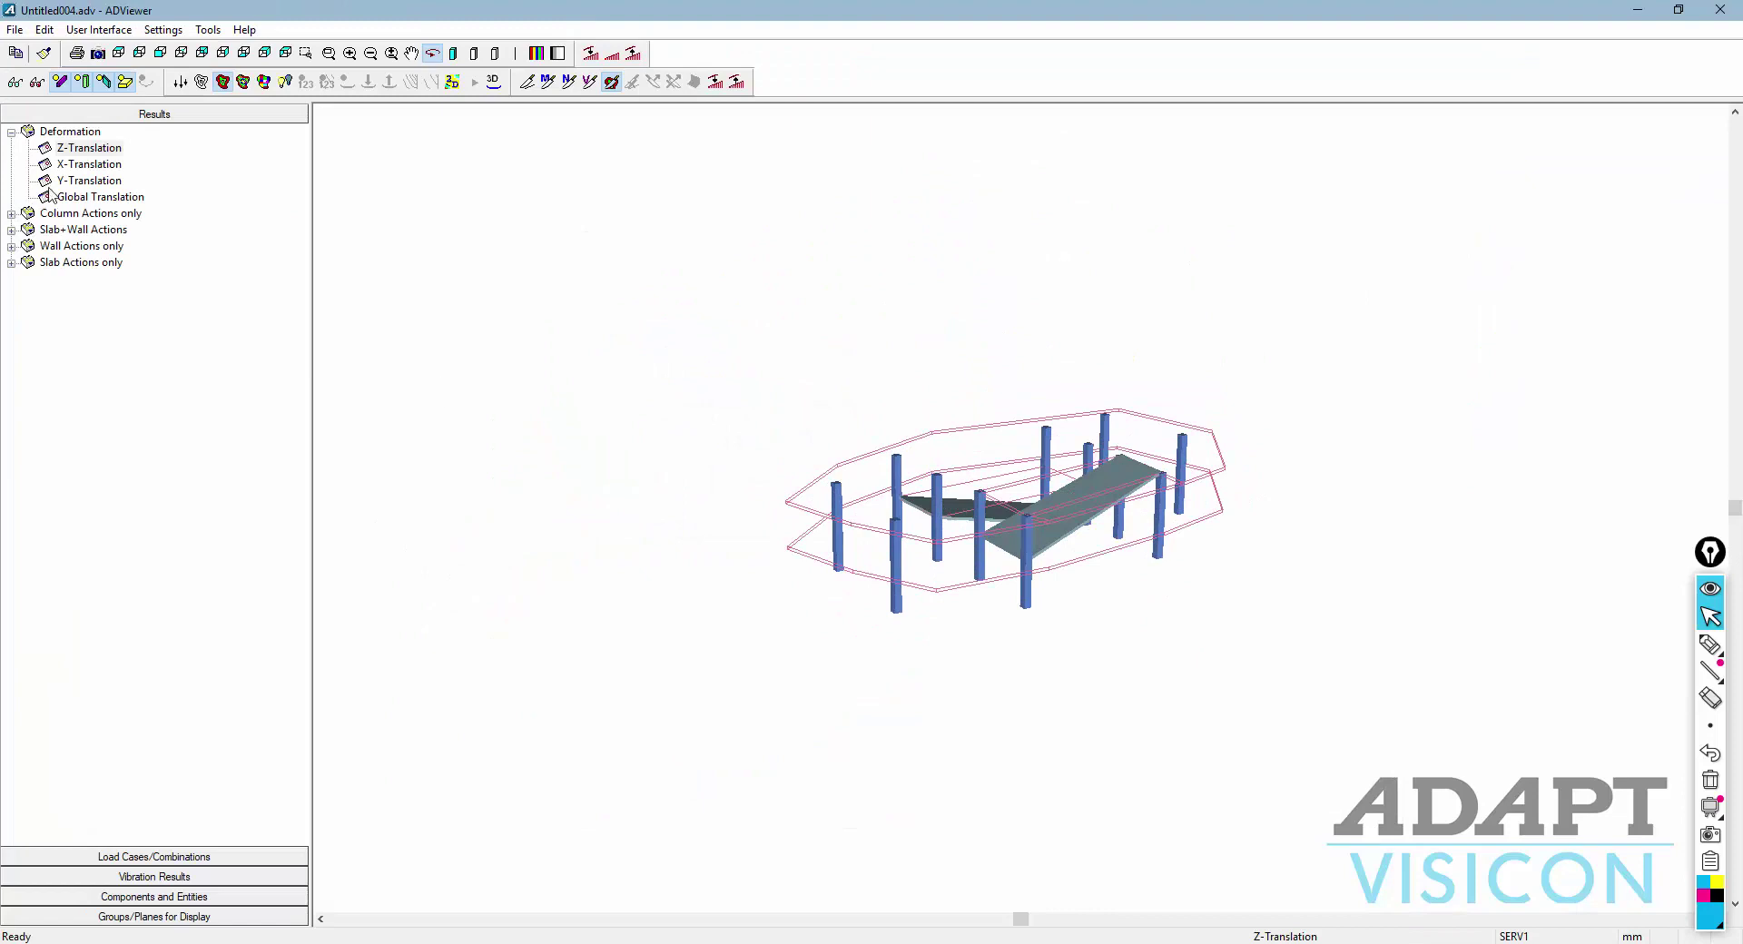
pyautogui.click(494, 81)
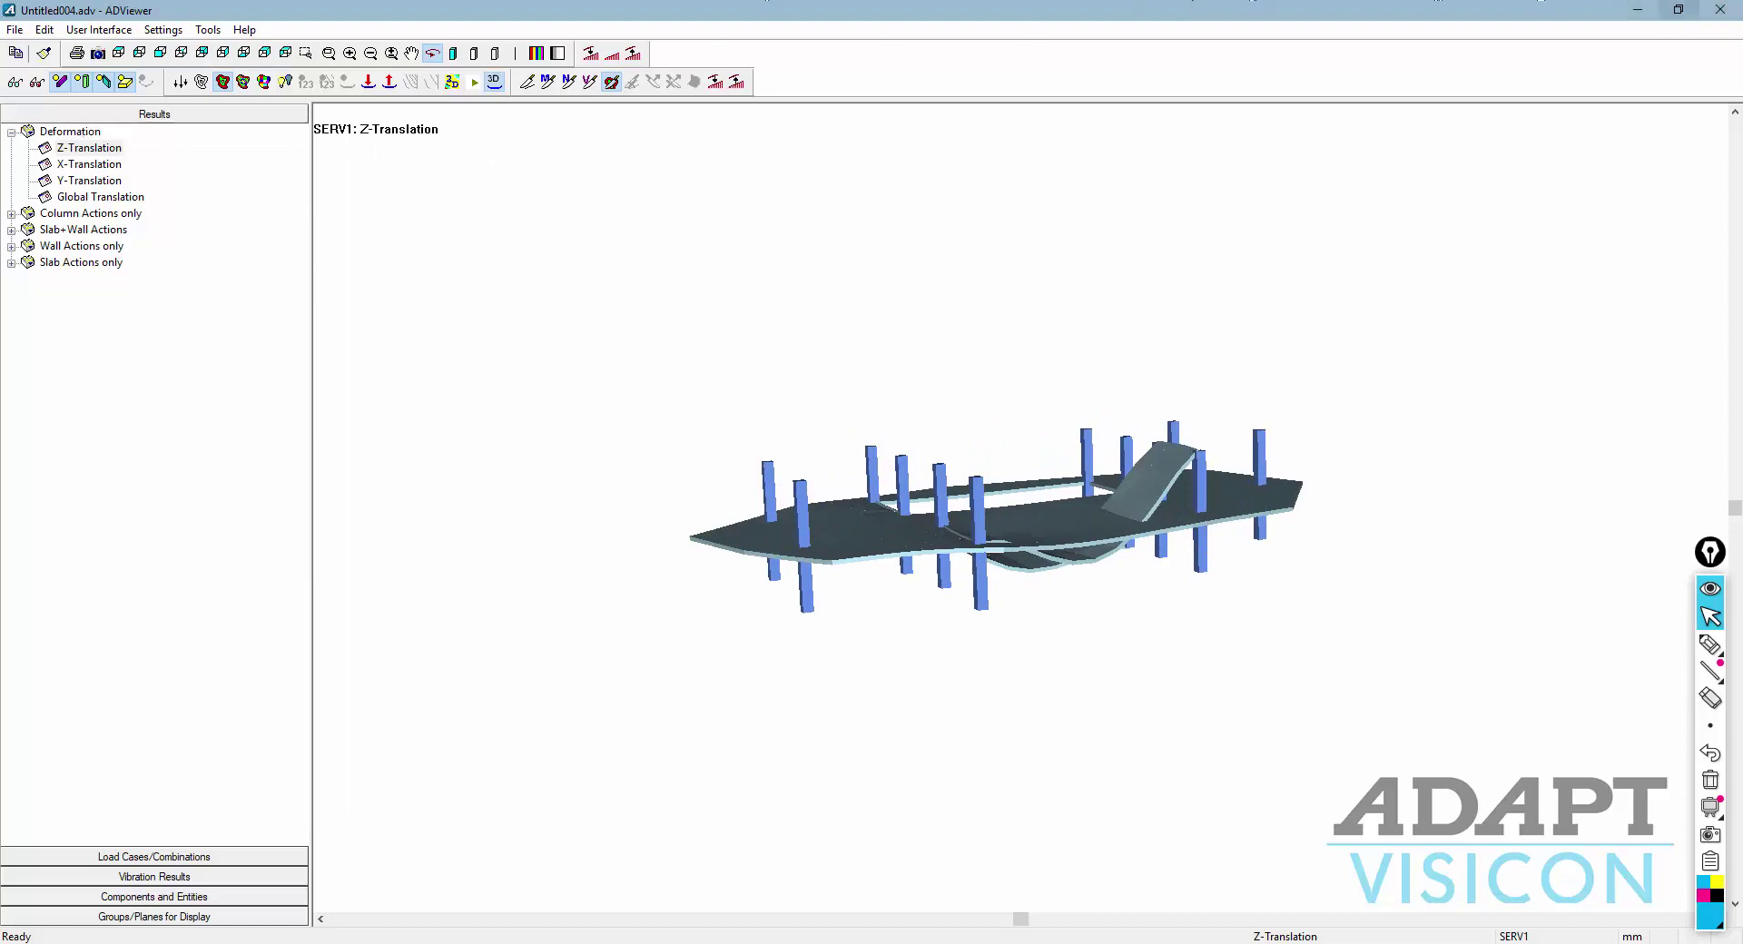
pyautogui.click(1720, 10)
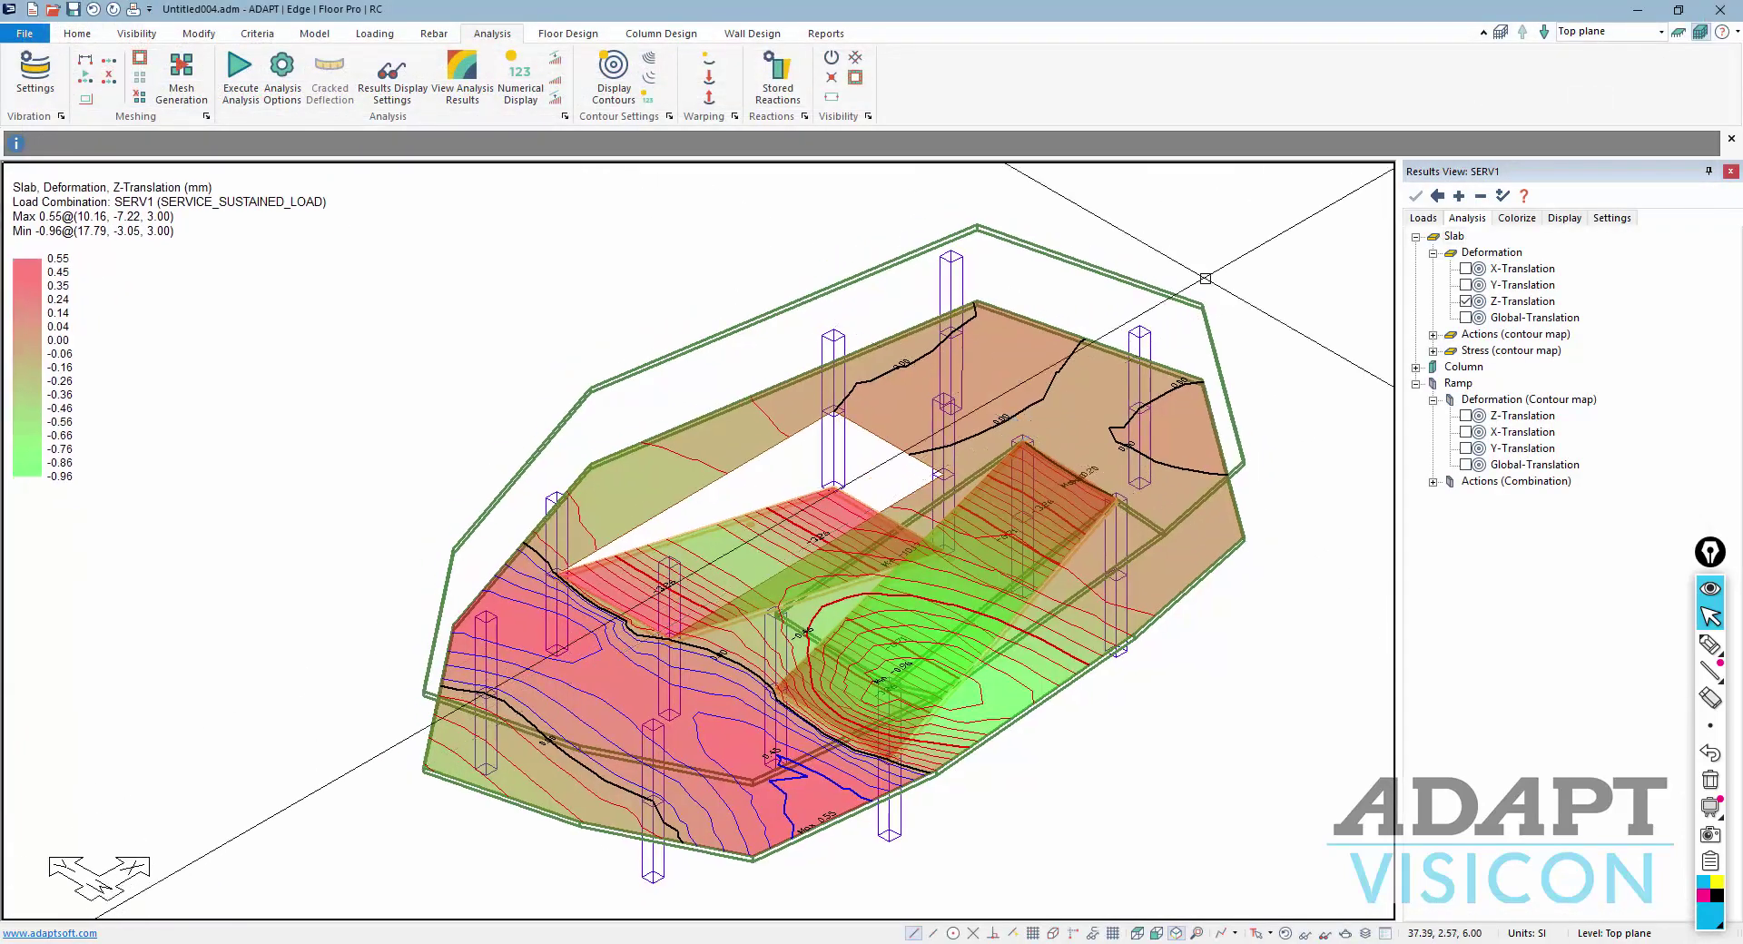
# Switch the slab's Z-Translation contours off and on again, and display the Y-Translation contours on both ramps
pyautogui.click(1466, 301)
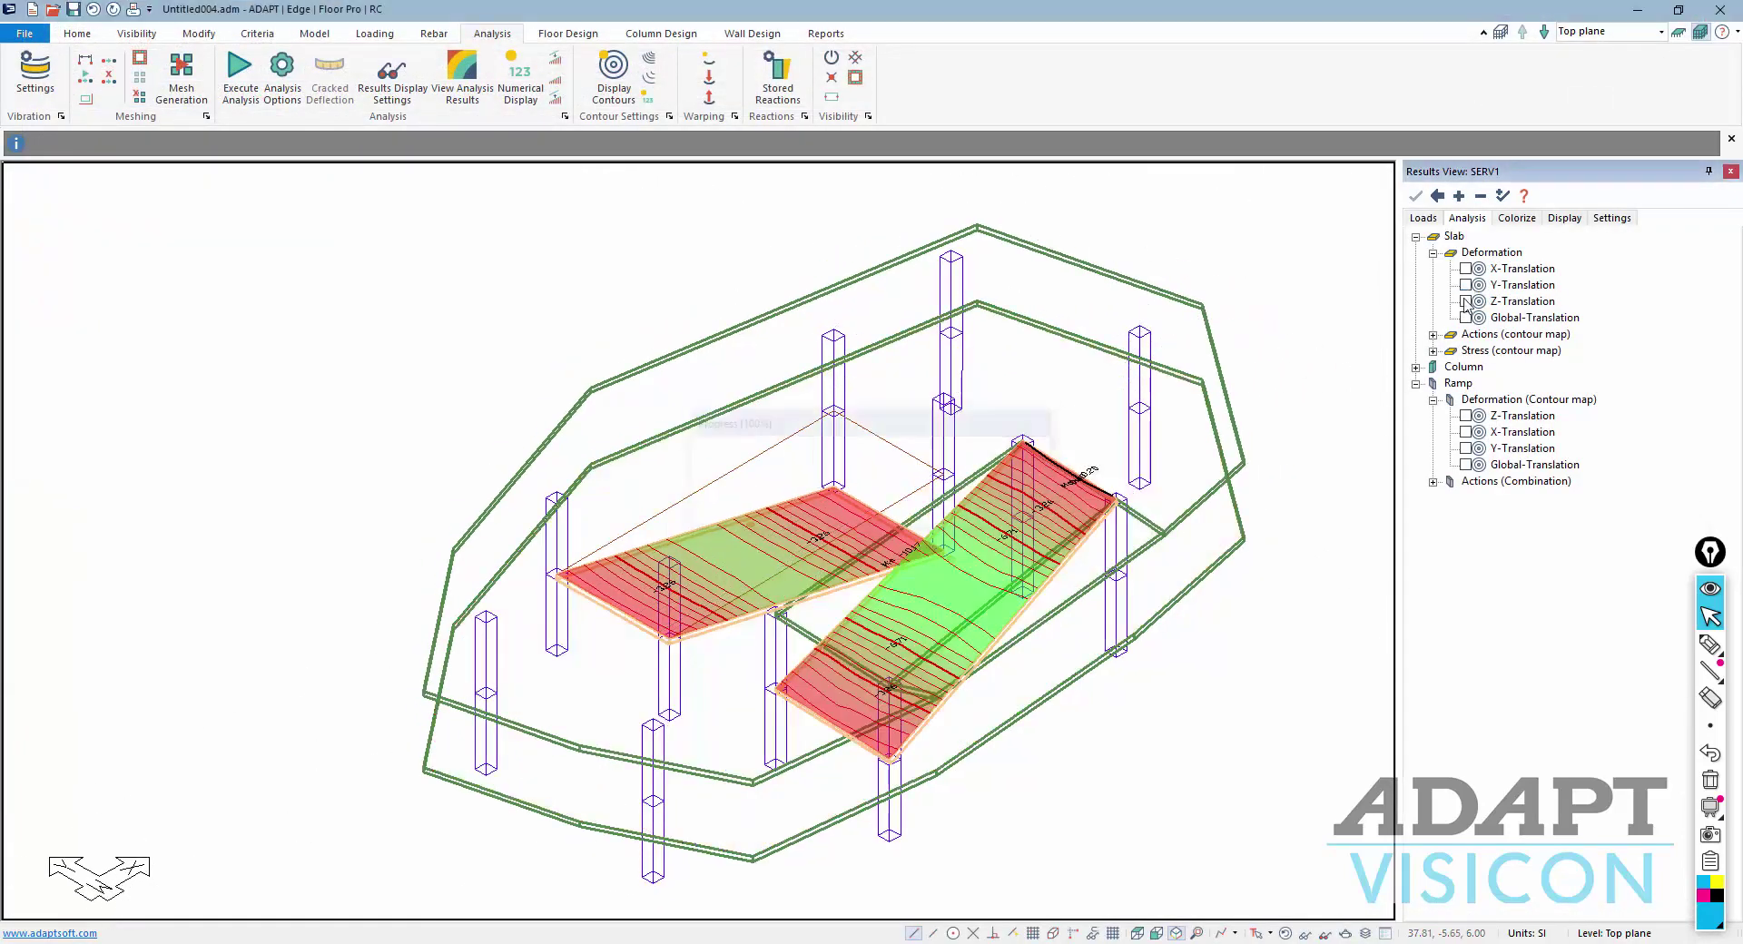
pyautogui.click(1465, 301)
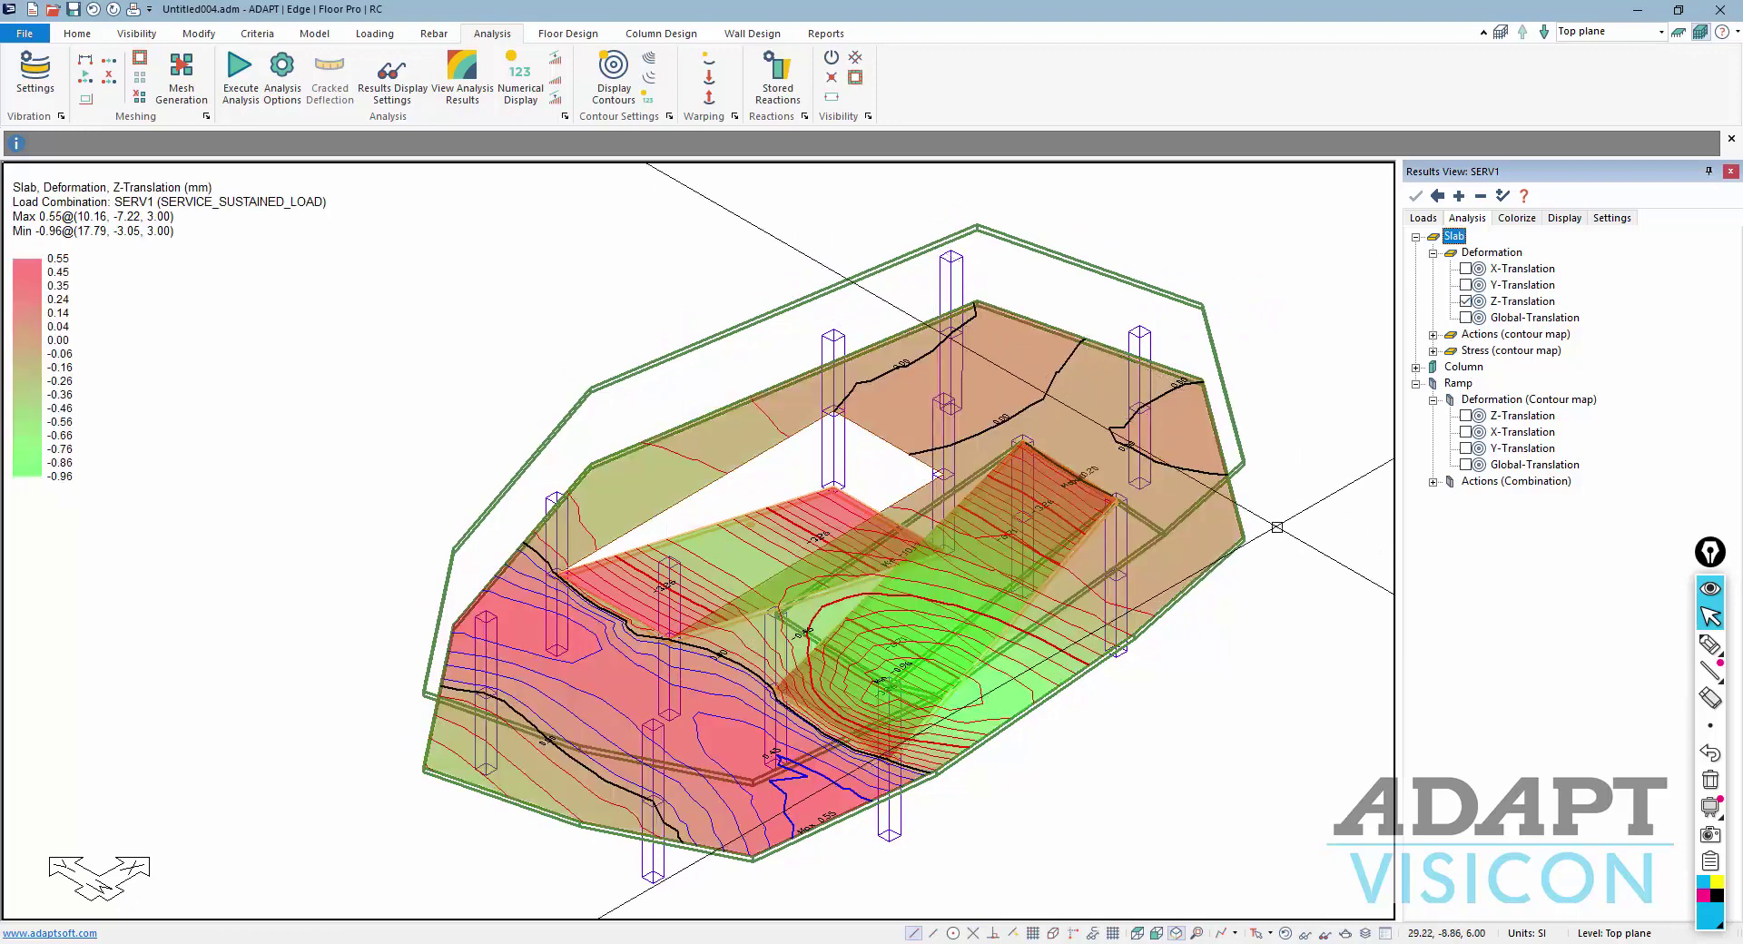
pyautogui.moveTo(1362, 463); pyautogui.dragTo(1222, 515, button='middle')
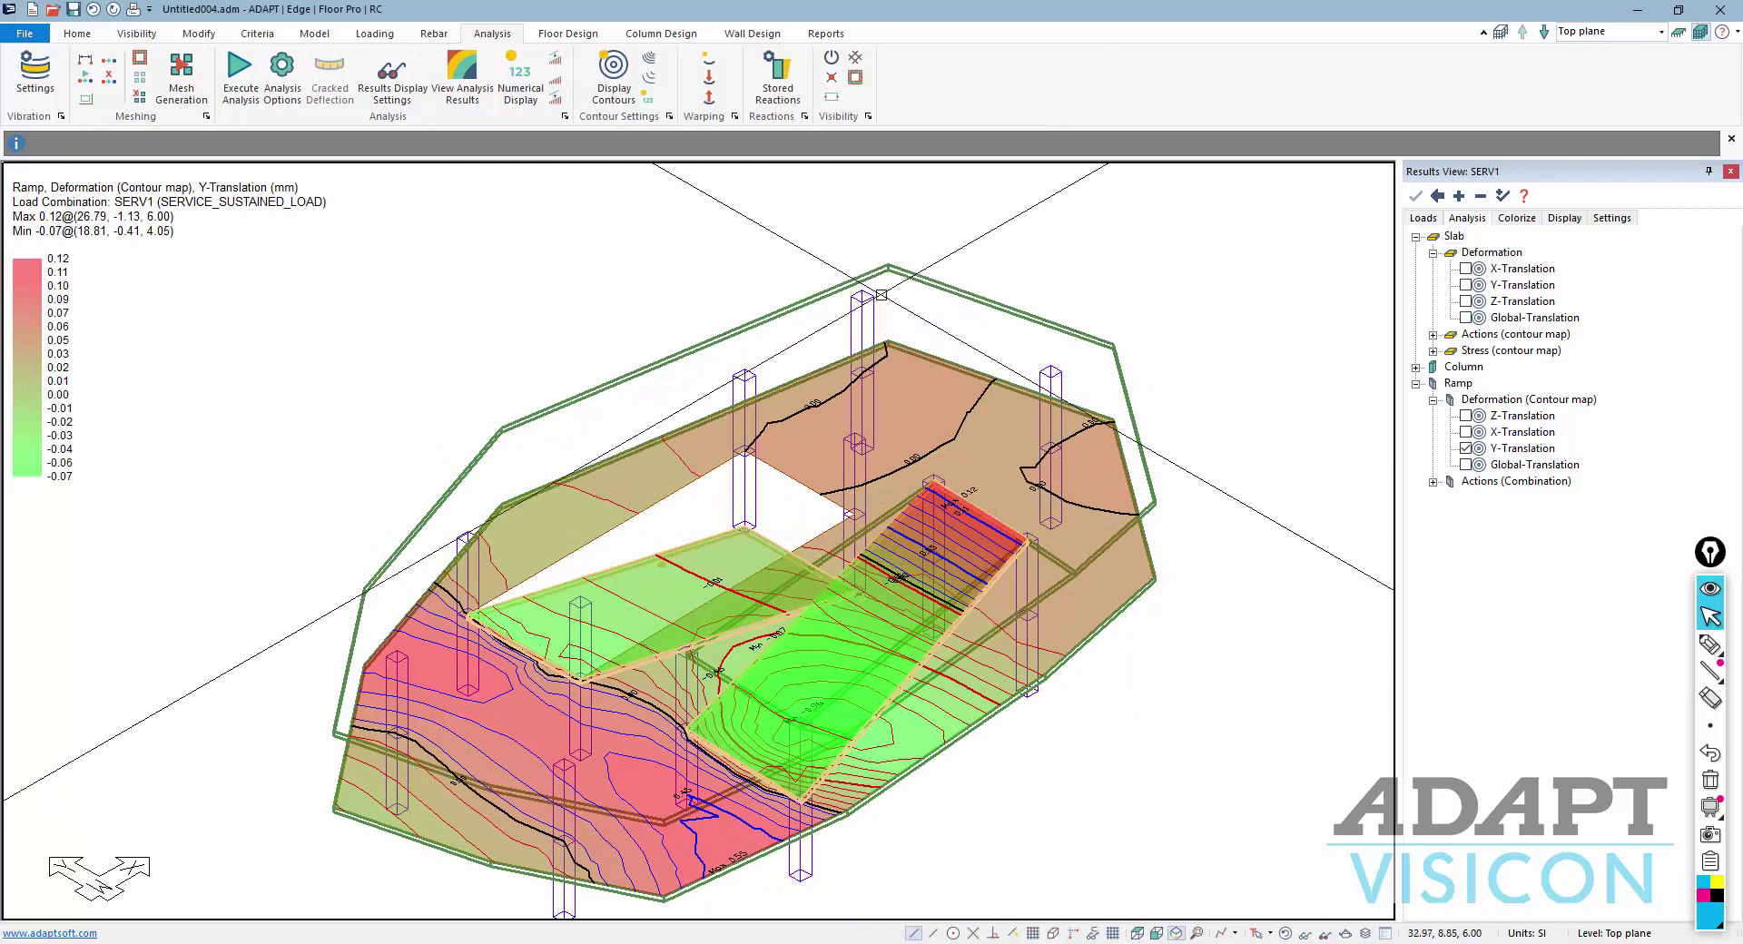
# Select the top slab, mark the deformed slab and ramp areas with freehand annotation strokes, and return to the normal pointer
pyautogui.click(1019, 303)
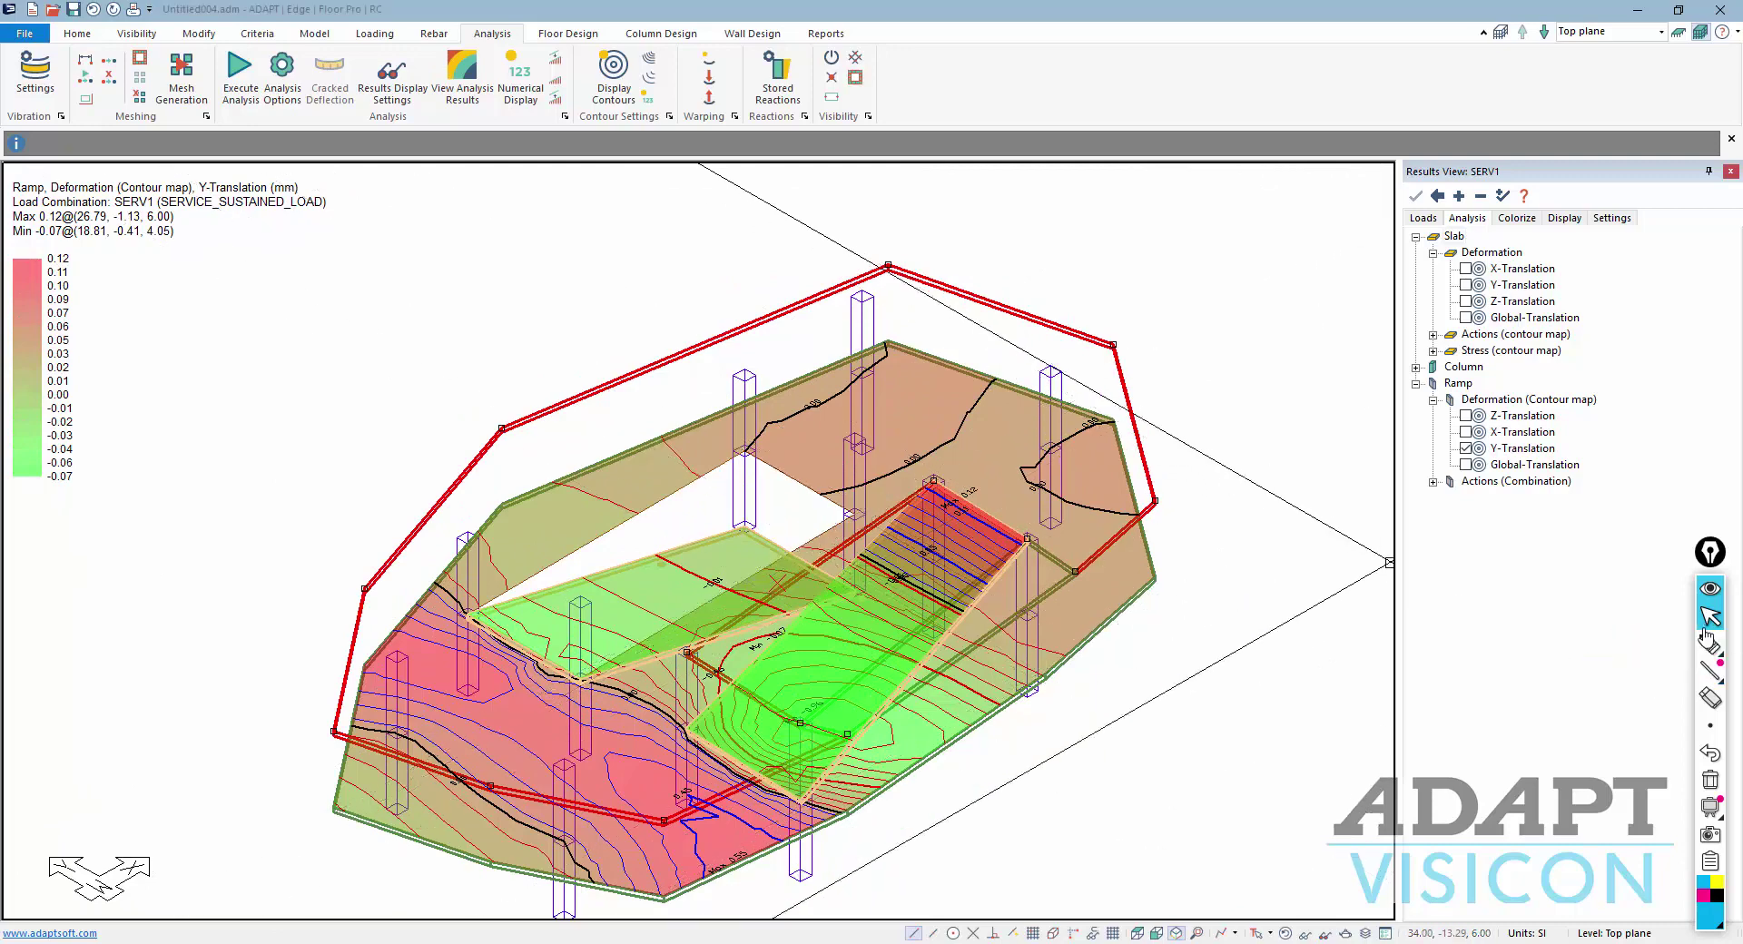
pyautogui.click(1626, 644)
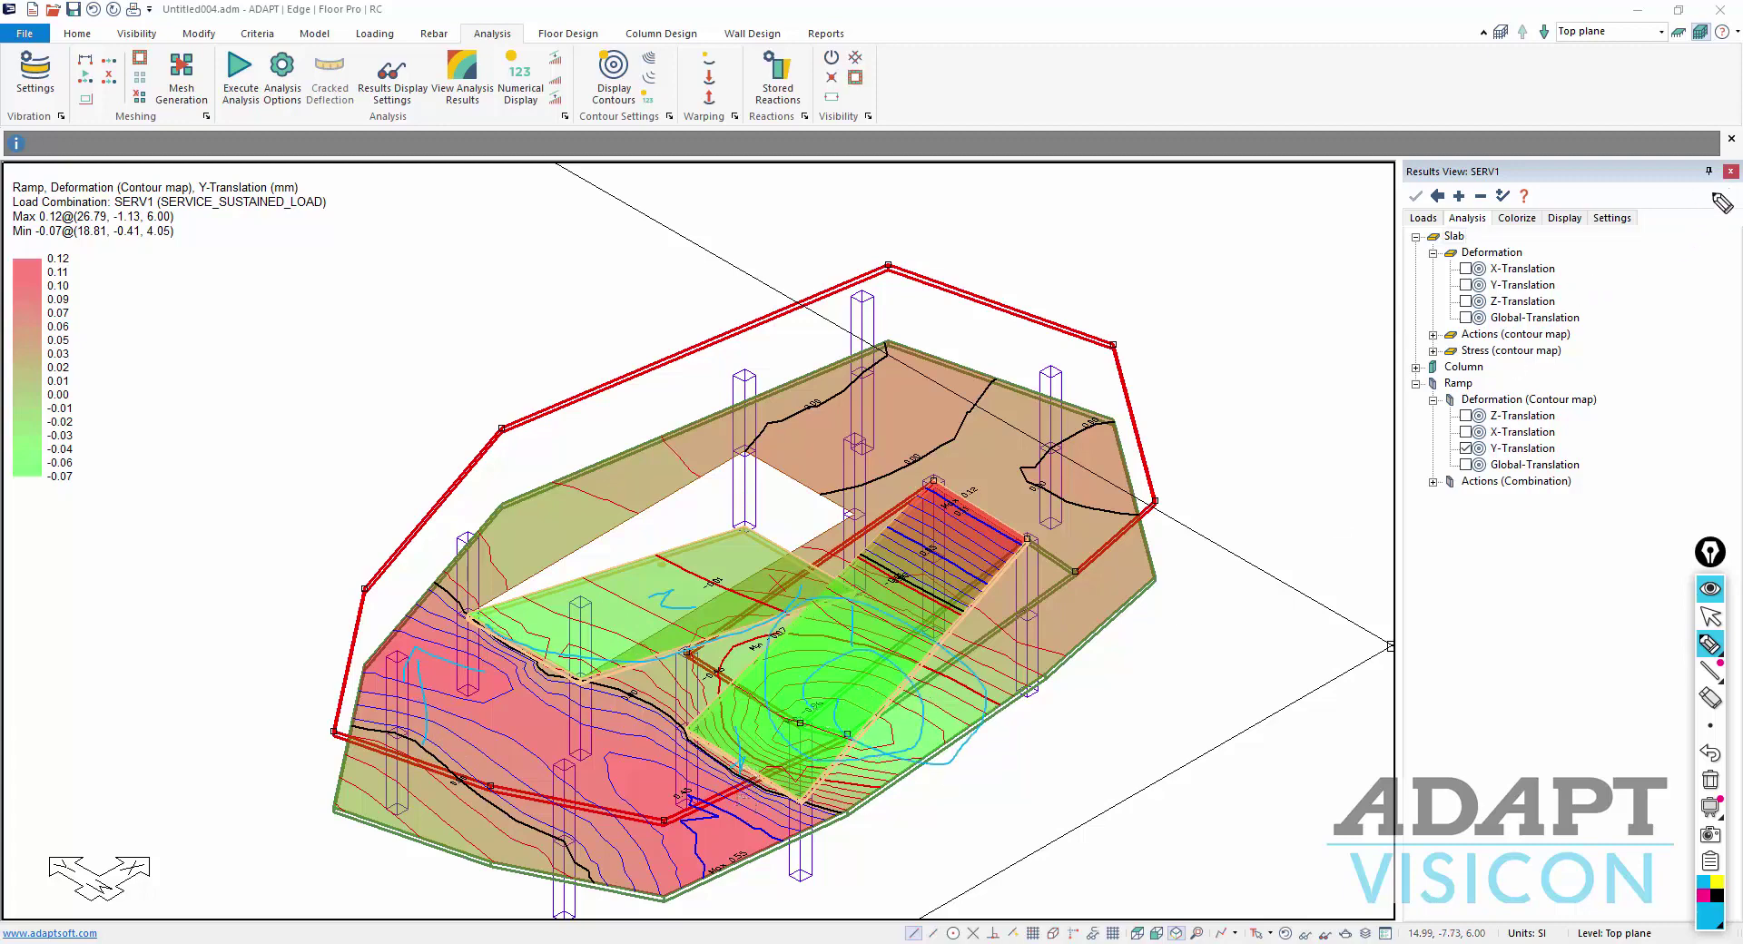
pyautogui.click(1713, 621)
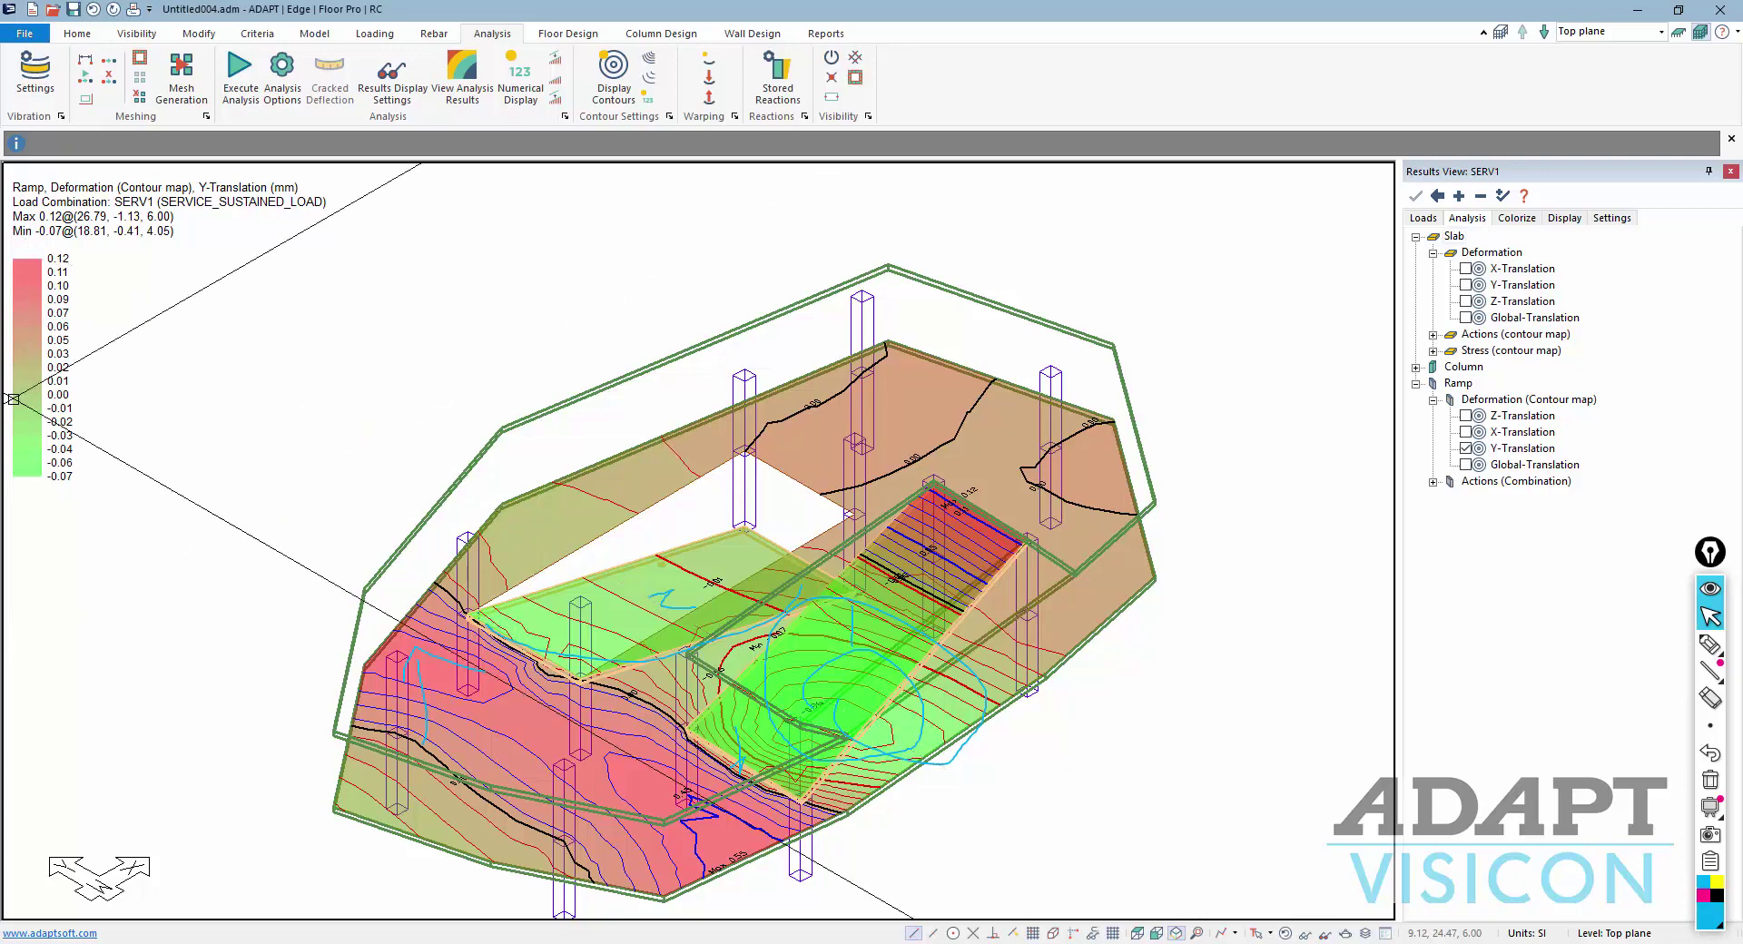
# Reopen the results in ADViewer, erase the annotation strokes, and examine the 3D warped SERV1 Z-Translation shape from several angles
pyautogui.click(463, 78)
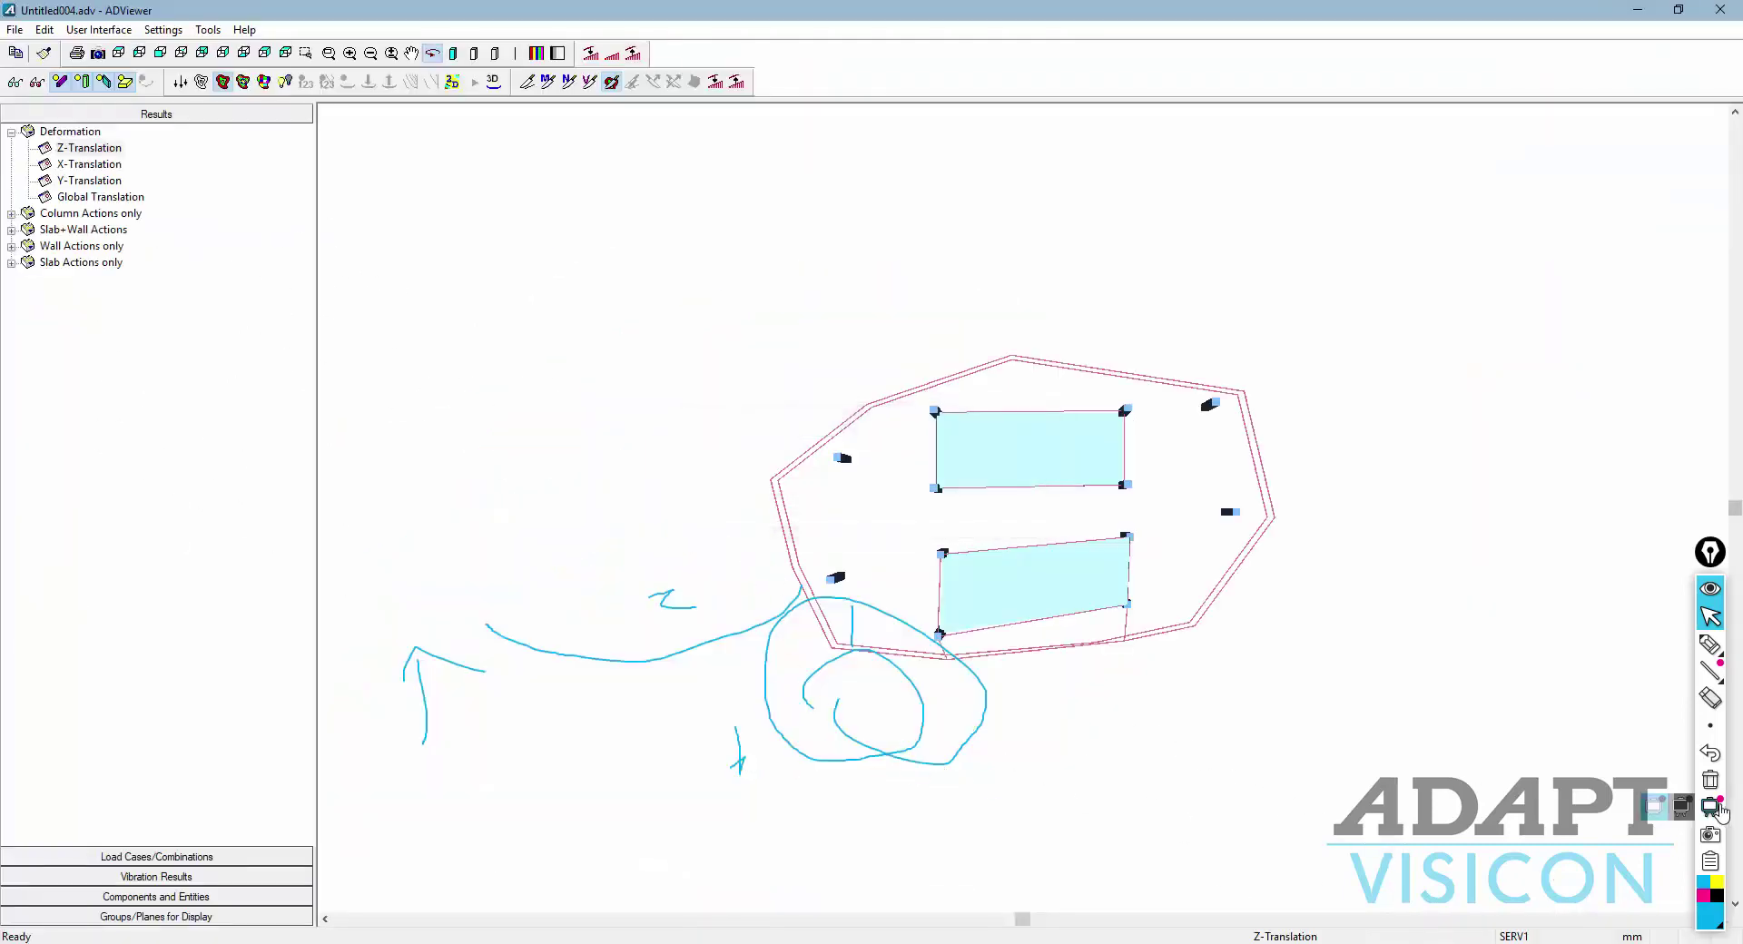
pyautogui.click(1711, 780)
pyautogui.moveTo(1086, 662)
pyautogui.mouseDown()
pyautogui.moveTo(920, 586)
pyautogui.moveTo(985, 578)
pyautogui.mouseUp()
pyautogui.click(494, 82)
pyautogui.moveTo(587, 454); pyautogui.dragTo(1245, 374)
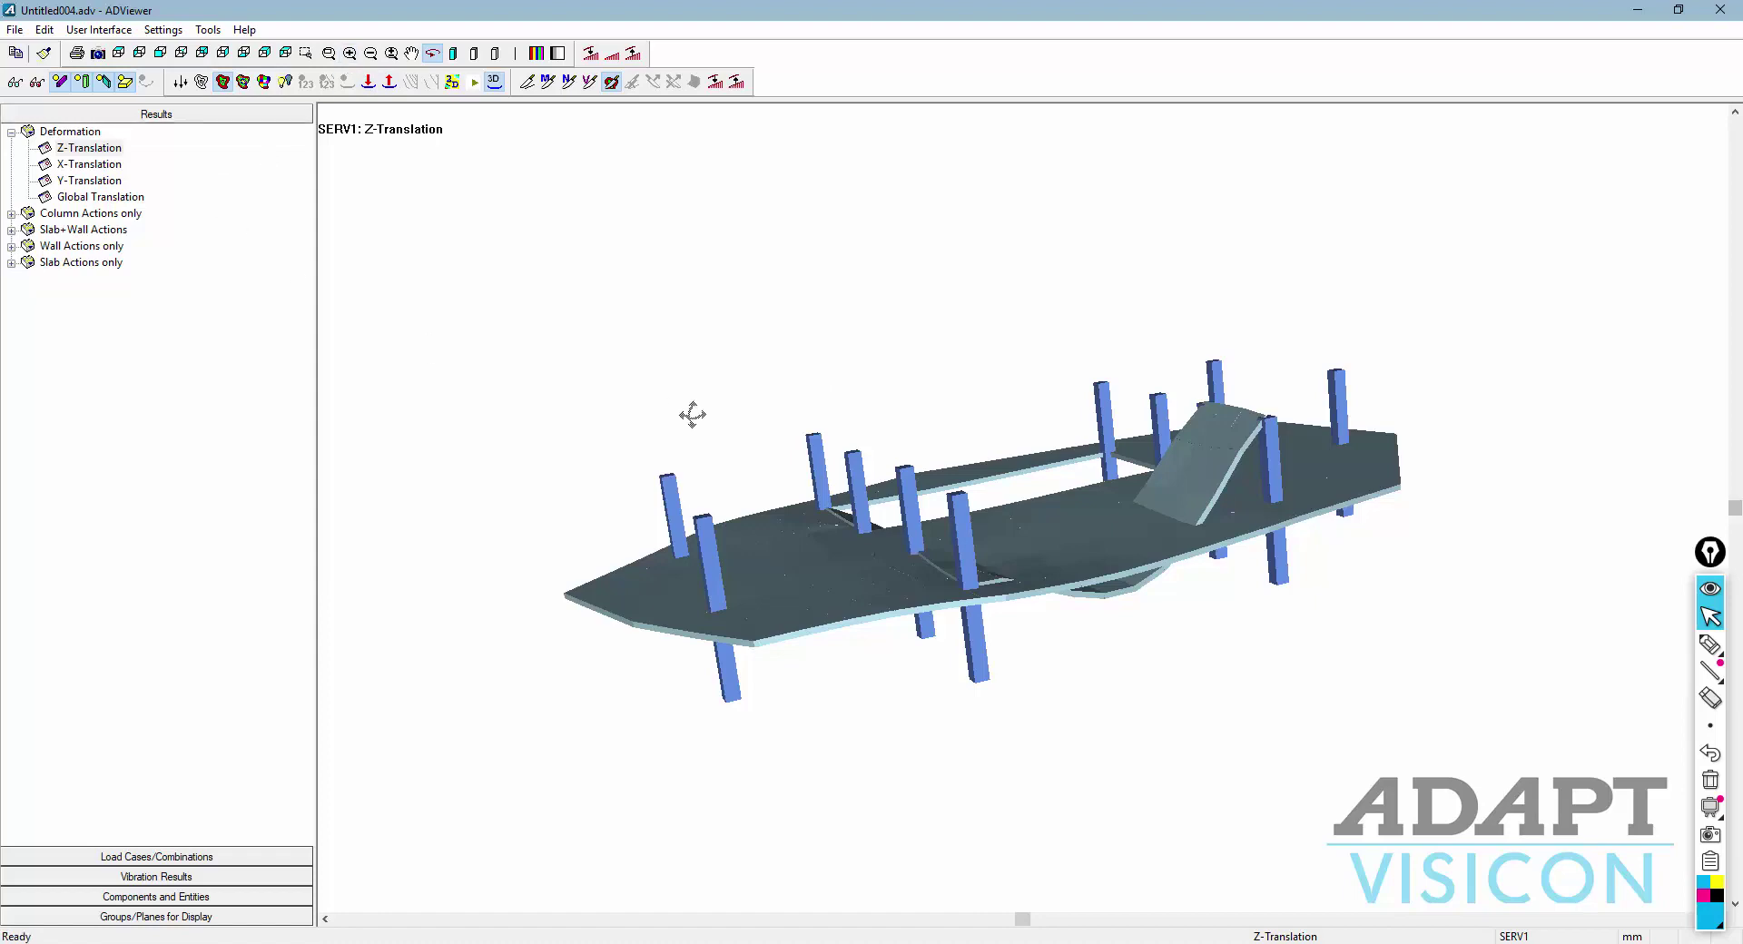
pyautogui.moveTo(693, 416); pyautogui.dragTo(702, 419)
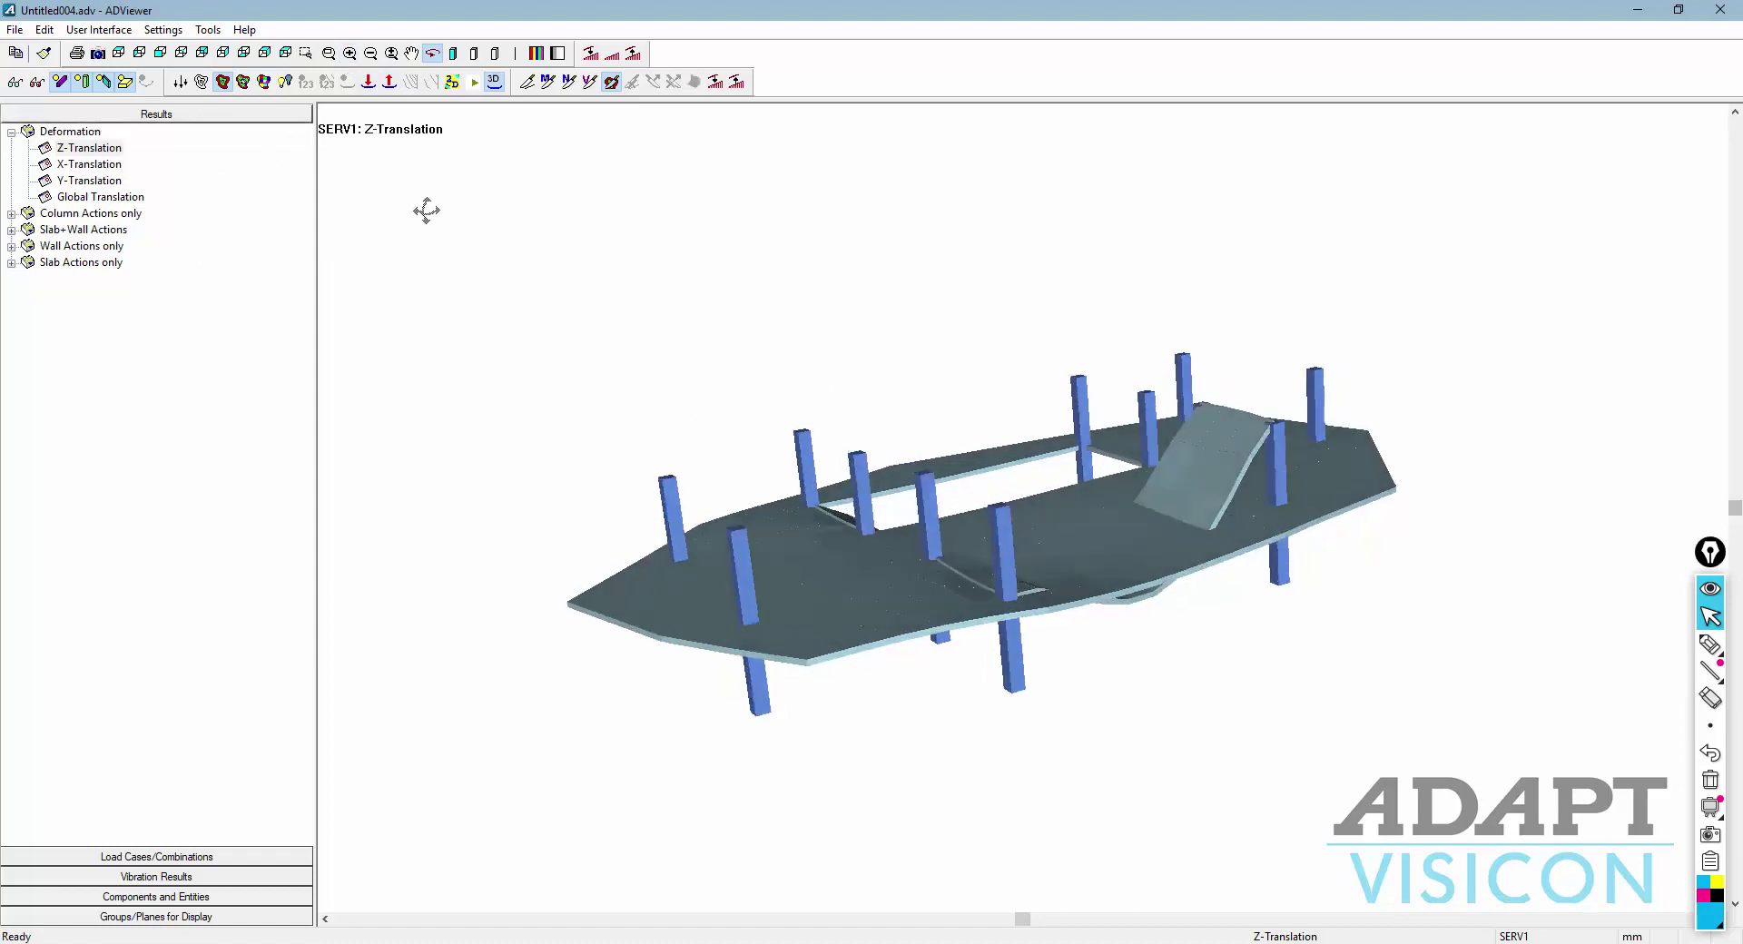
# Display the colored Z-Translation contours on the 3D slab, inspect them from above and below, and close ADViewer
pyautogui.click(285, 82)
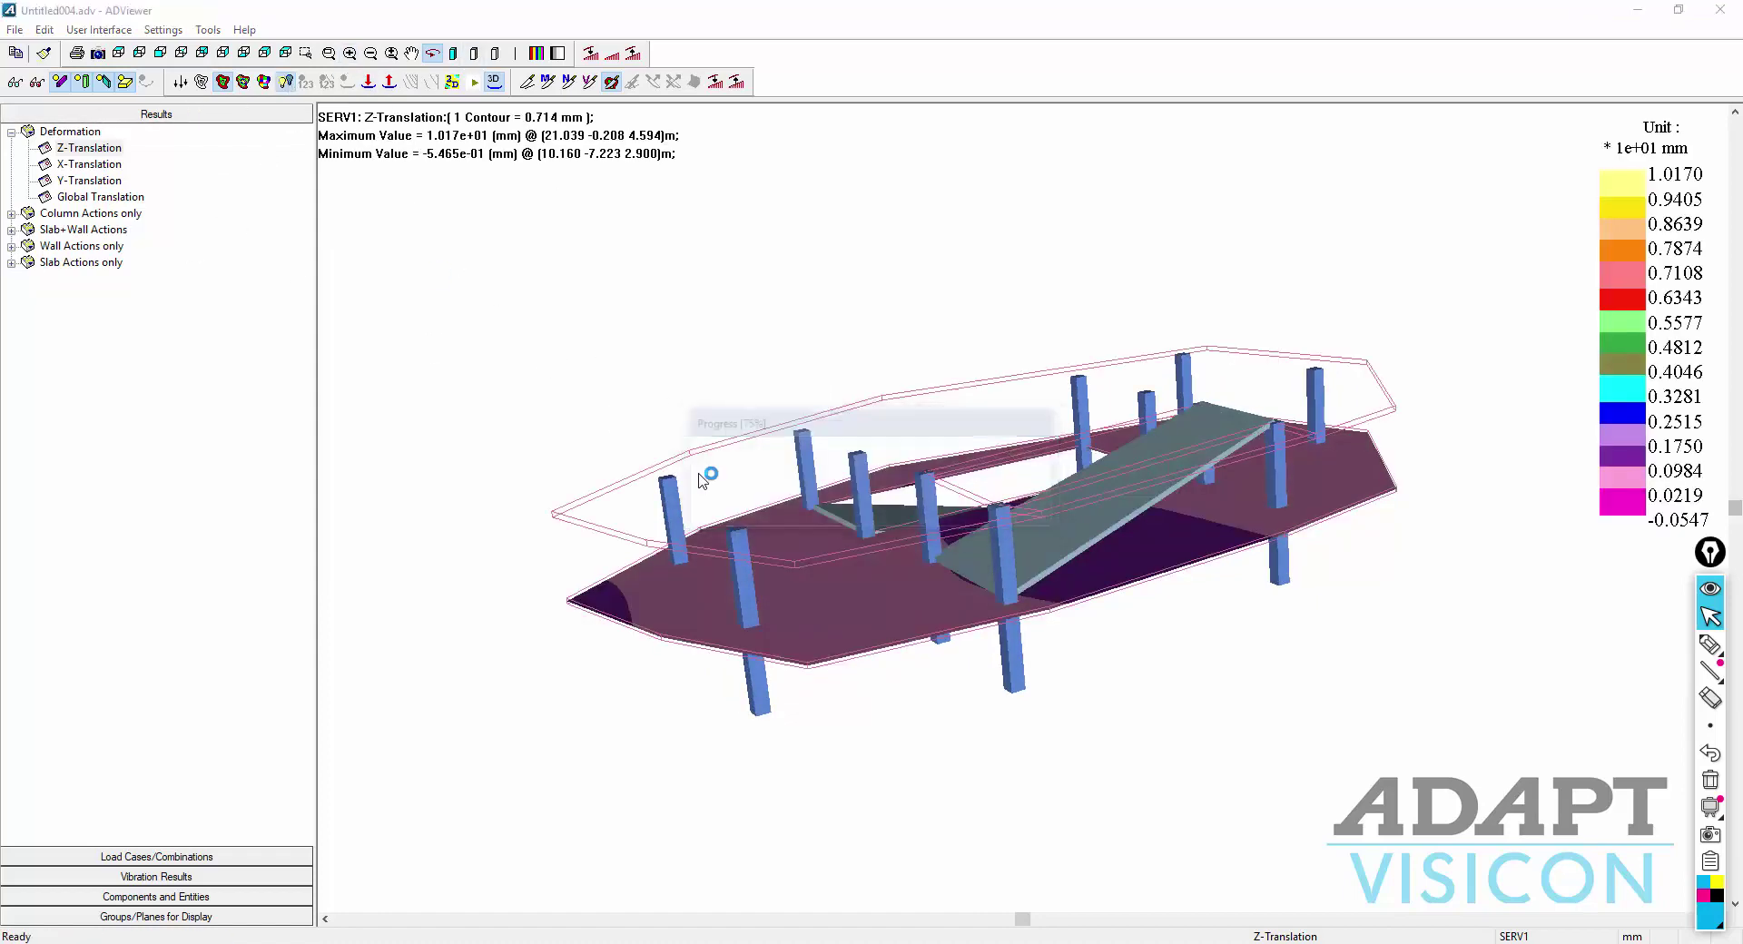
pyautogui.moveTo(699, 427); pyautogui.dragTo(936, 590)
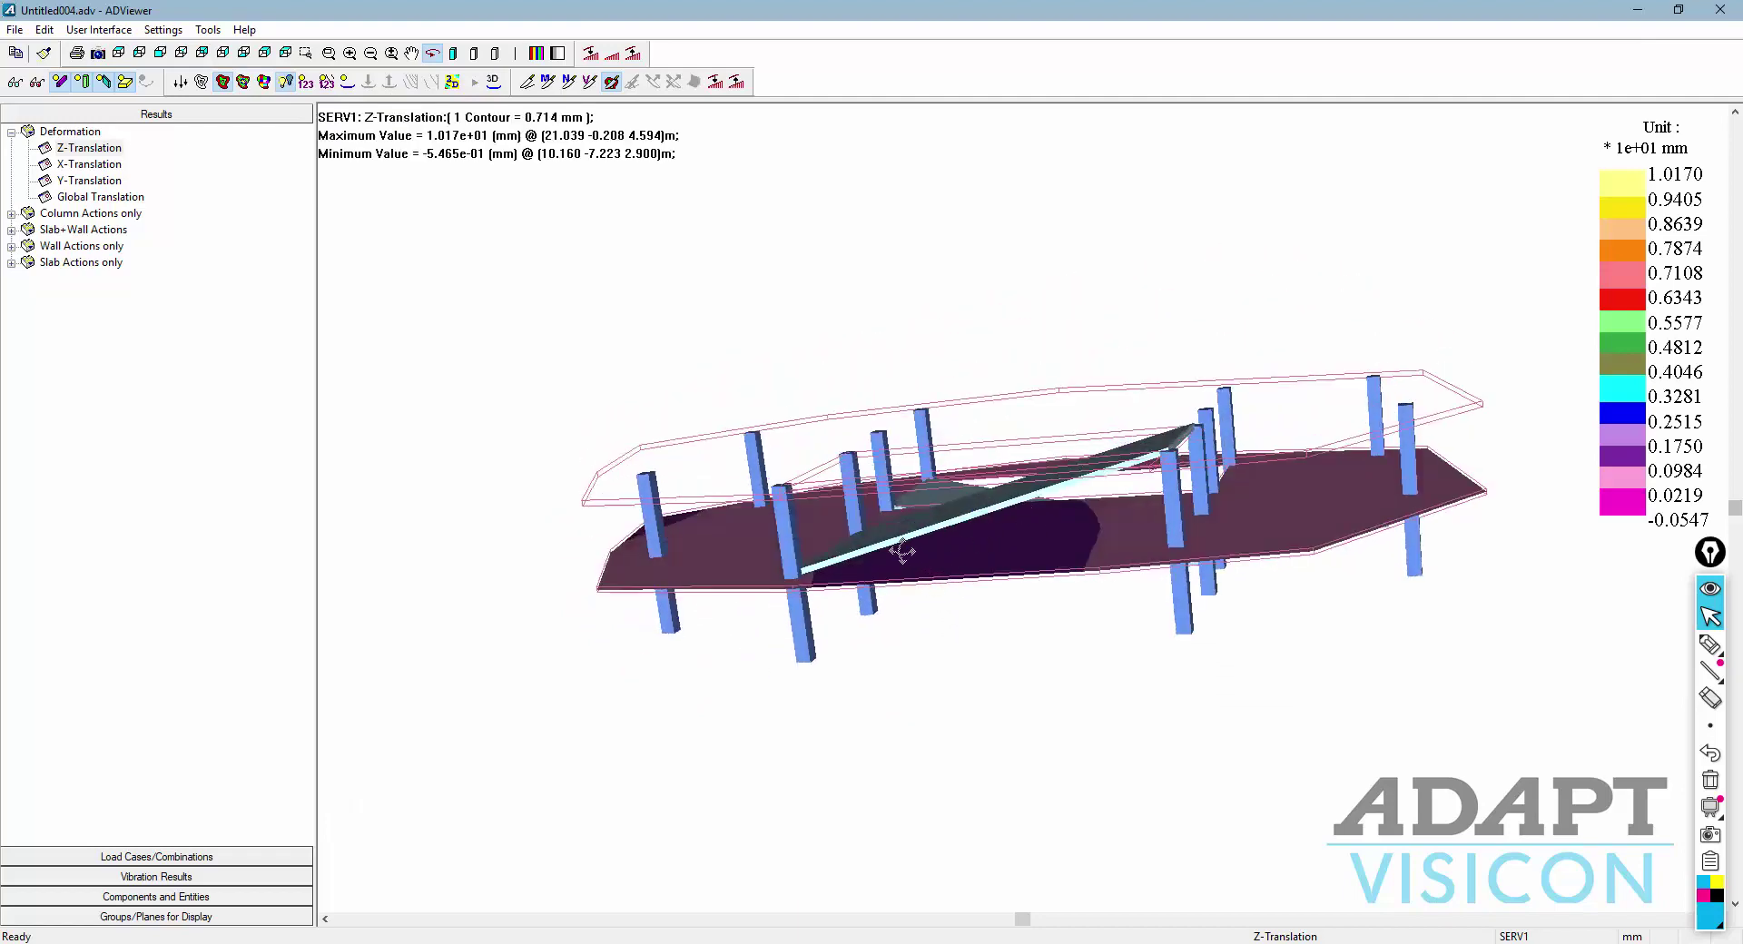
pyautogui.moveTo(860, 560); pyautogui.dragTo(1341, 444)
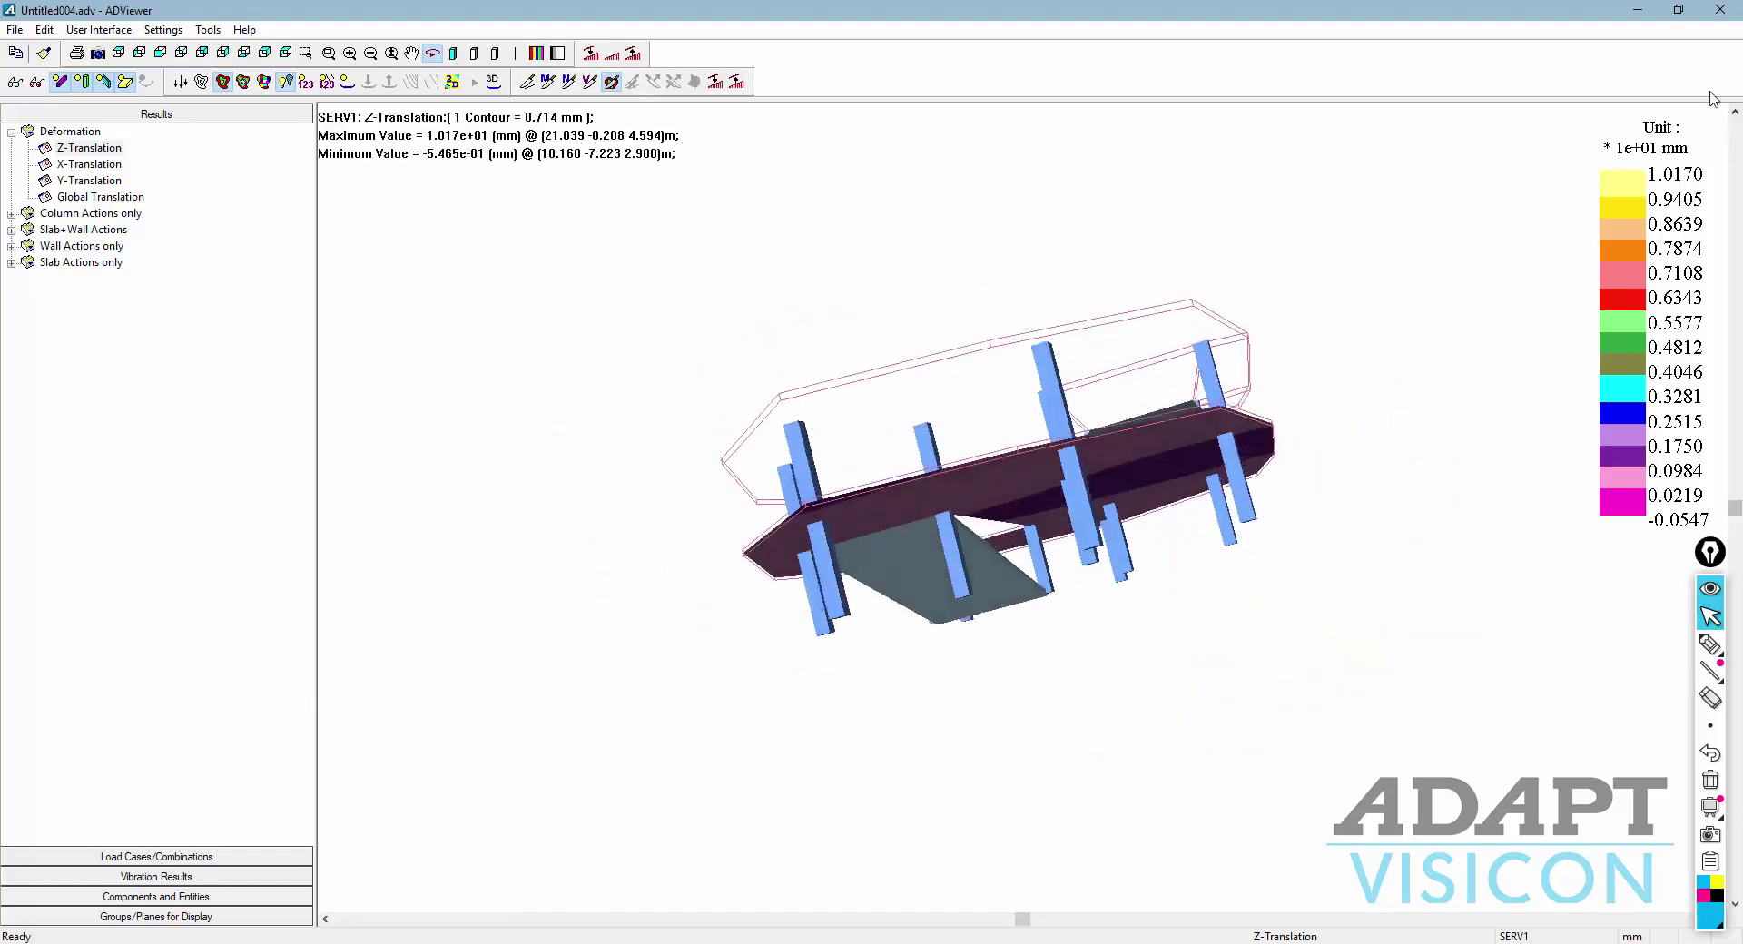
pyautogui.click(1719, 9)
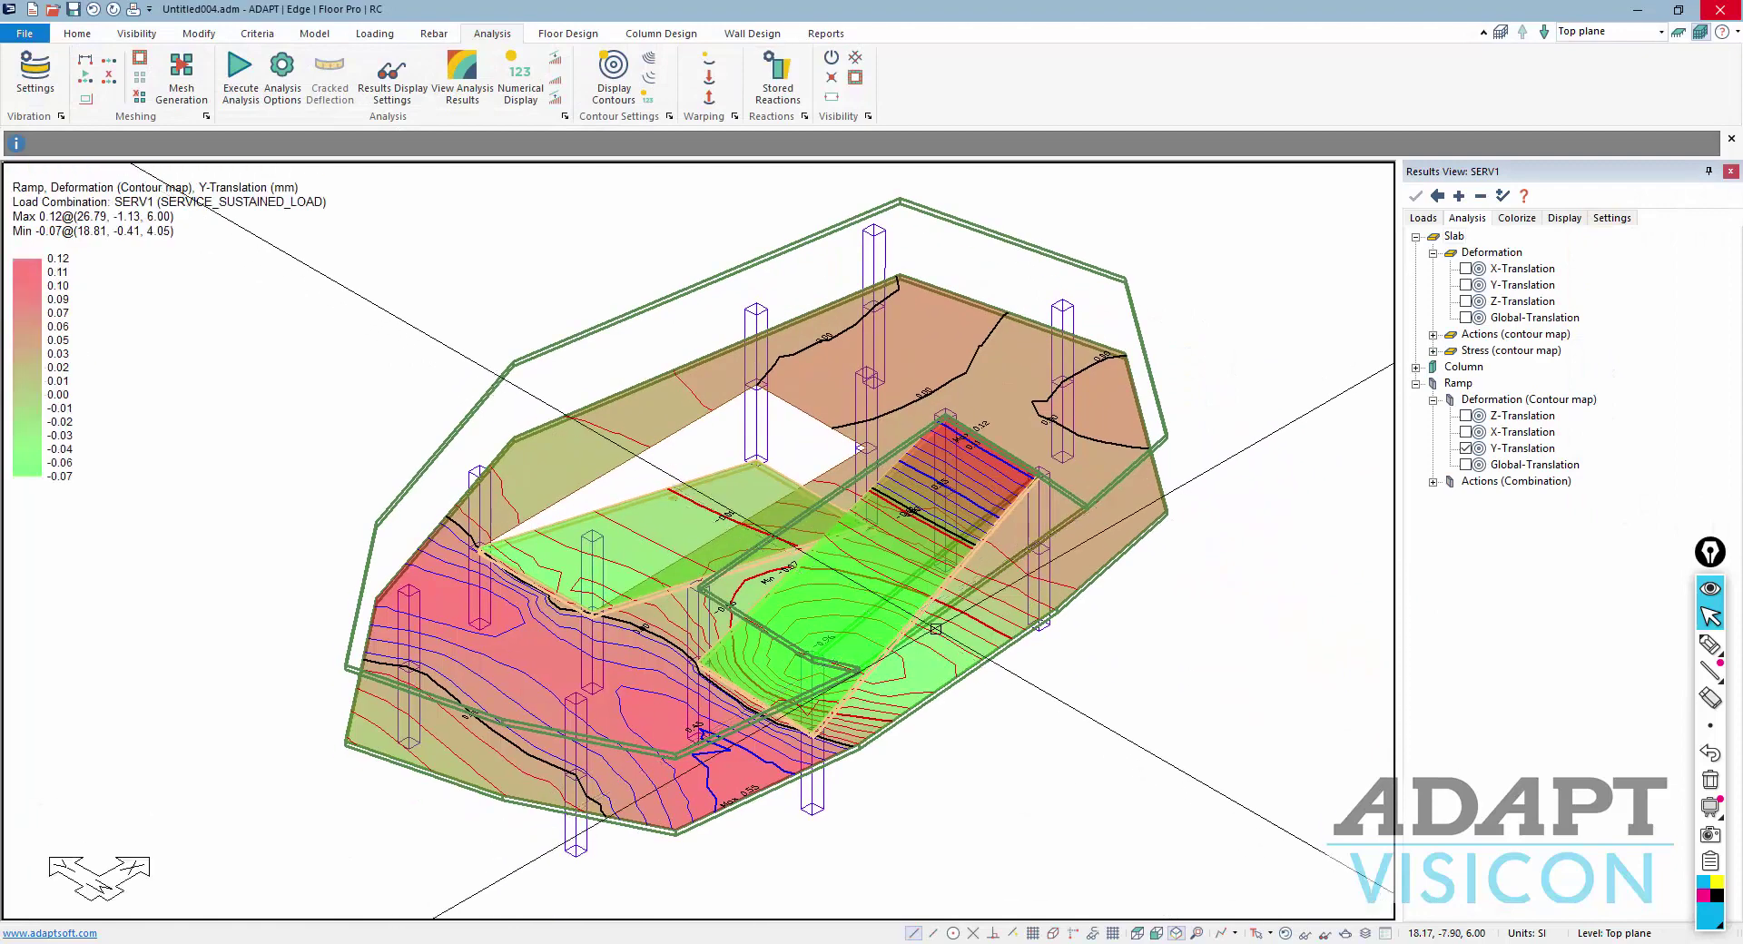
# Clear the Y-Translation deformation contours from both ramps
pyautogui.click(1466, 449)
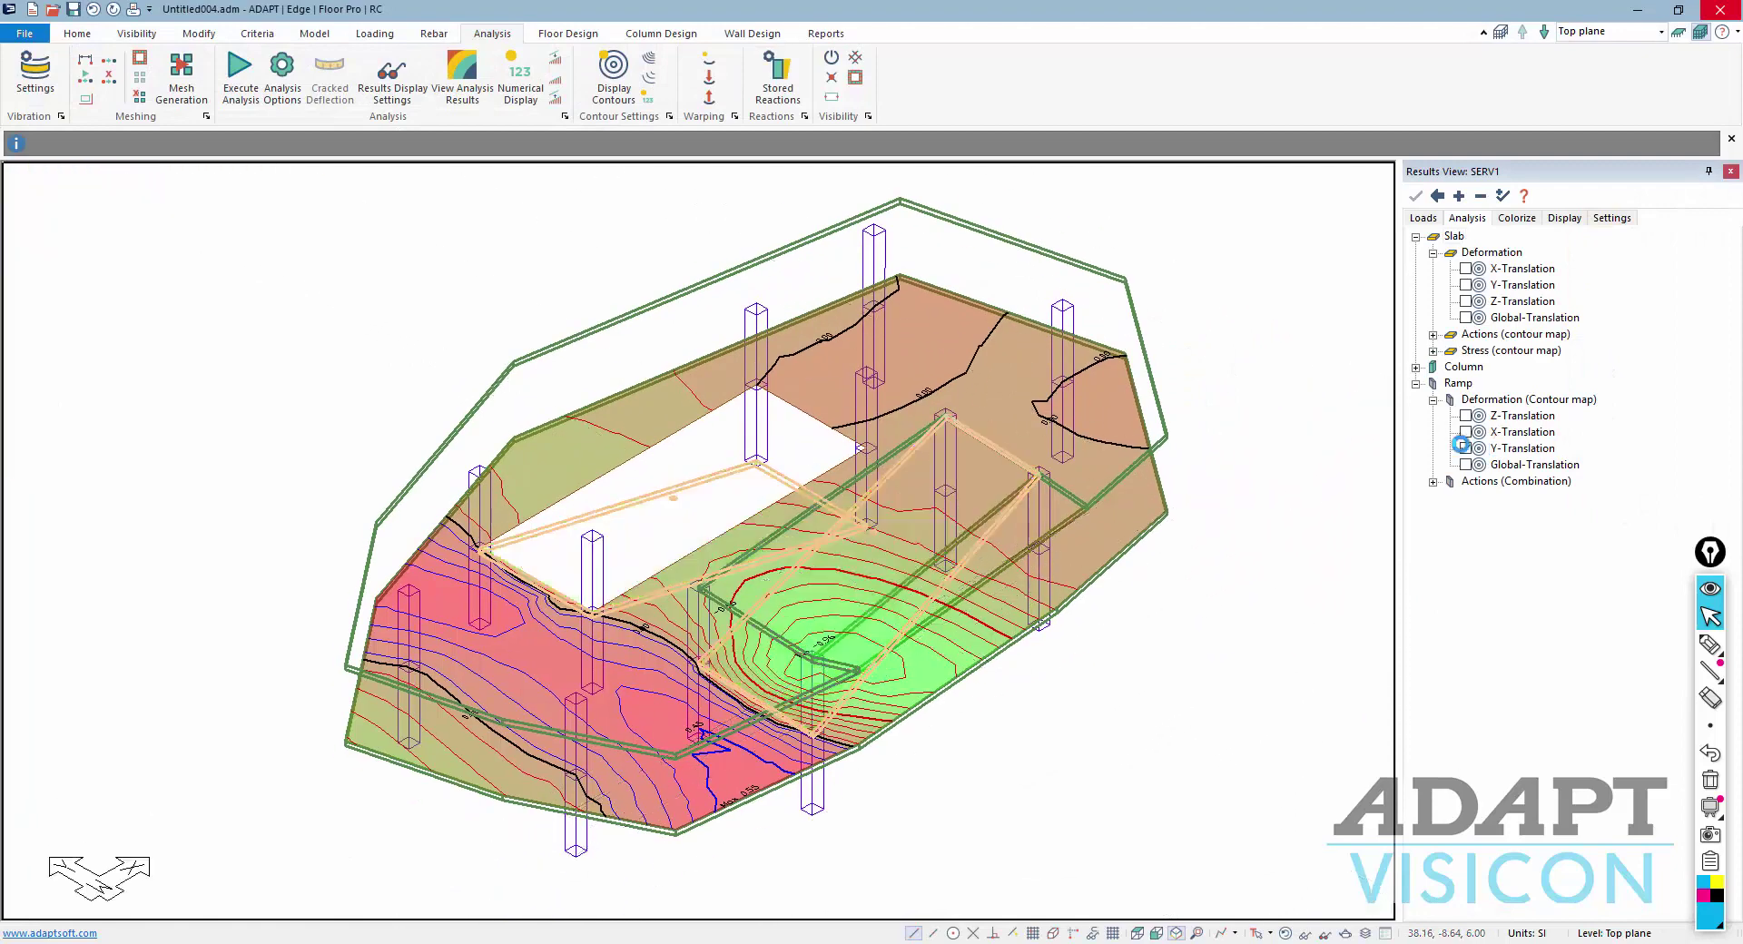